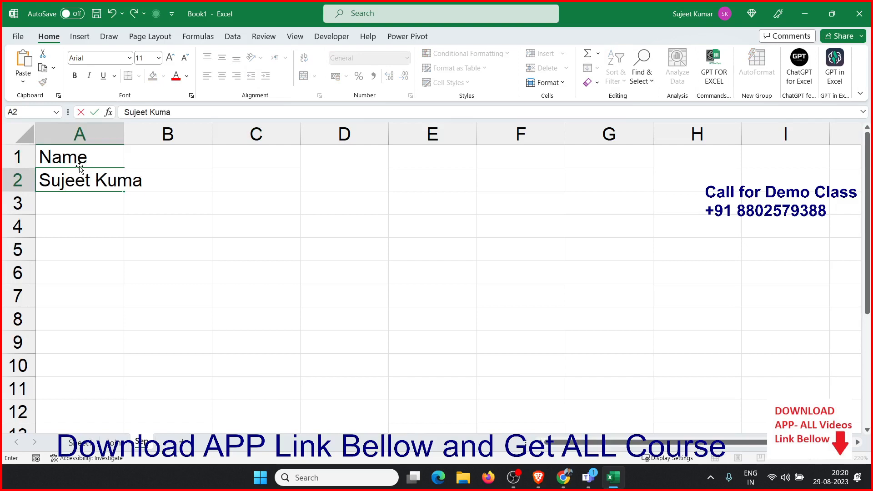
Finish entering the full name in A2 and autofit column A's width to its contents
{"action": "type", "text": "ngh"}
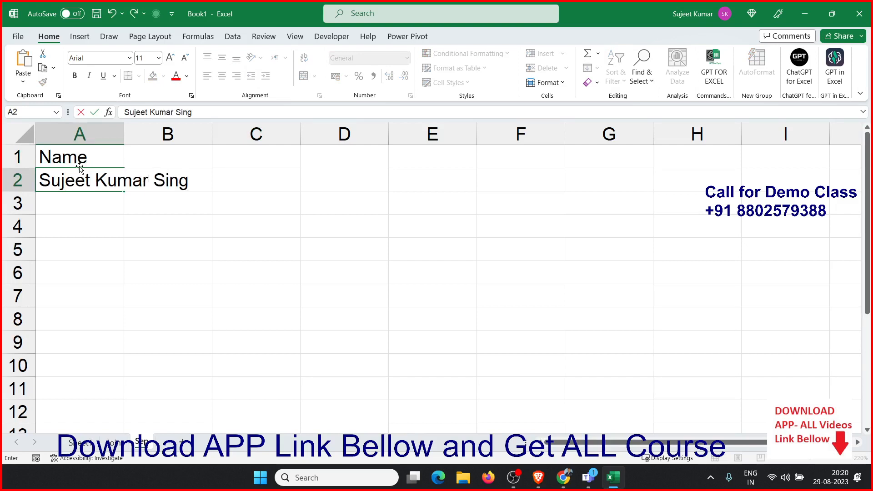
{"action": "key", "text": "Return"}
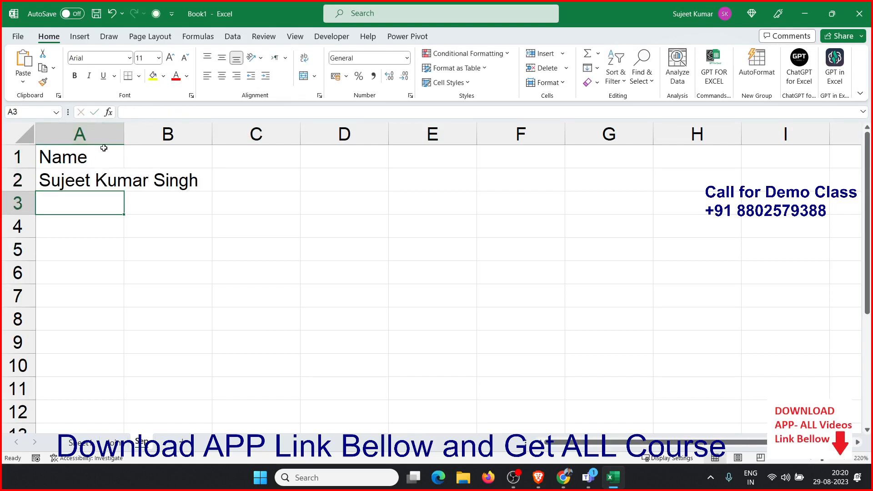
{"action": "double_click", "coordinate": [123, 135]}
{"action": "left_click", "coordinate": [235, 175]}
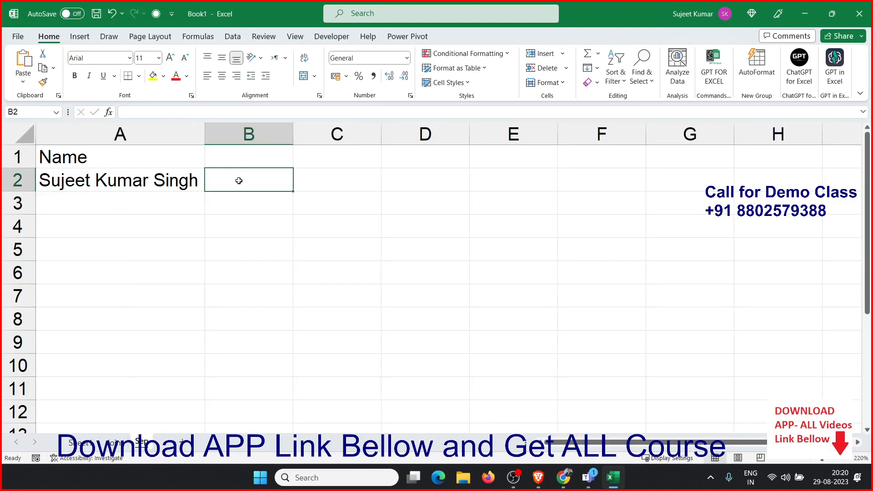
{"action": "type", "text": "=t"}
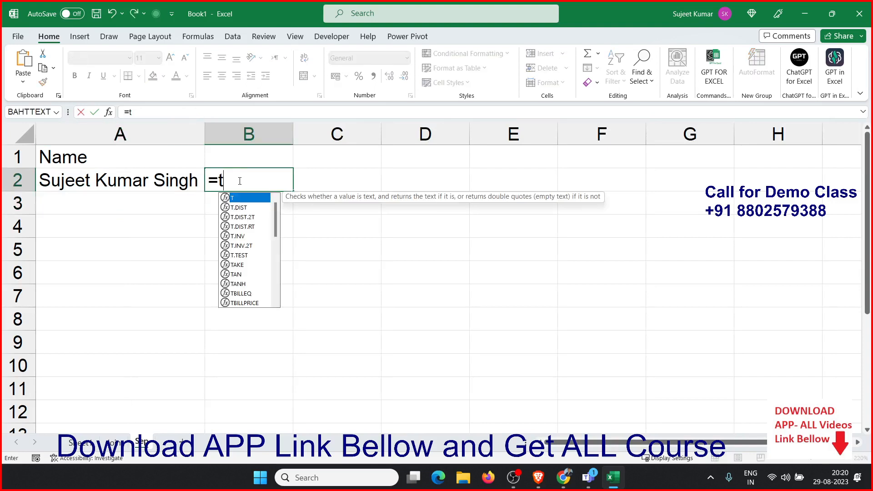
{"action": "type", "text": "e"}
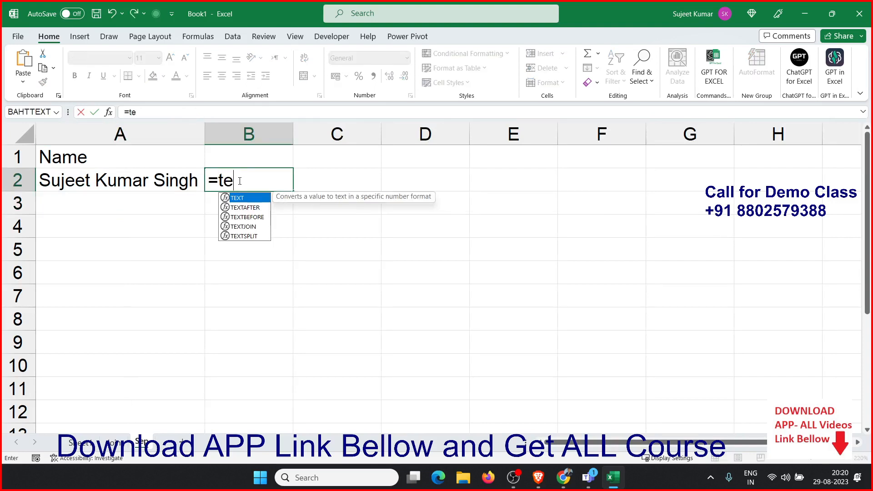
{"action": "key", "text": "Down"}
{"action": "key", "text": "Down"}
{"action": "key", "text": "Tab"}
{"action": "key", "text": "Escape"}
{"action": "key", "text": "Escape"}
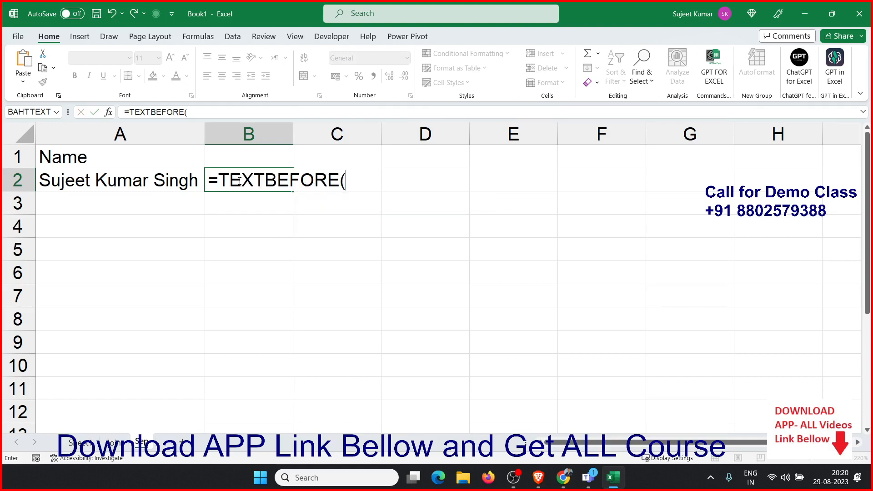
Add the column headers L in B1 and F in C1
{"action": "key", "text": "Up"}
{"action": "type", "text": "L"}
{"action": "key", "text": "Tab"}
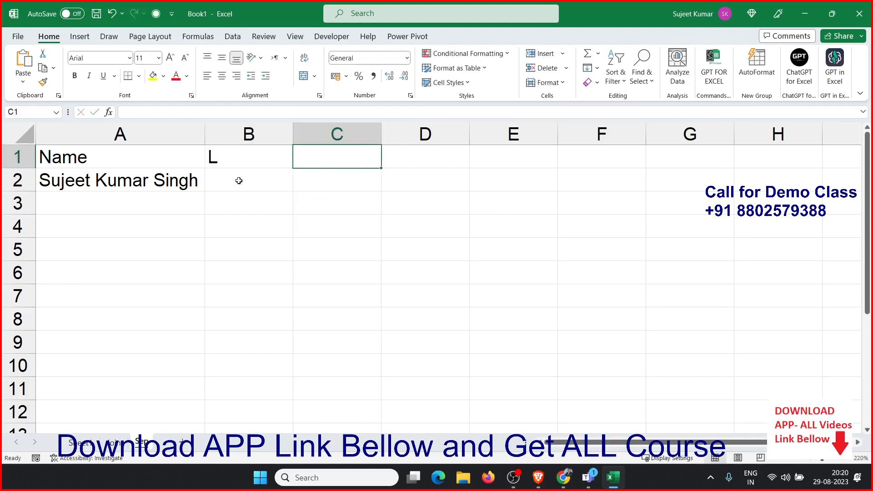
{"action": "type", "text": "F"}
{"action": "key", "text": "Return"}
In B2, enter =TEXTBEFORE(A2," ") to extract the first word of the name
{"action": "key", "text": "Left"}
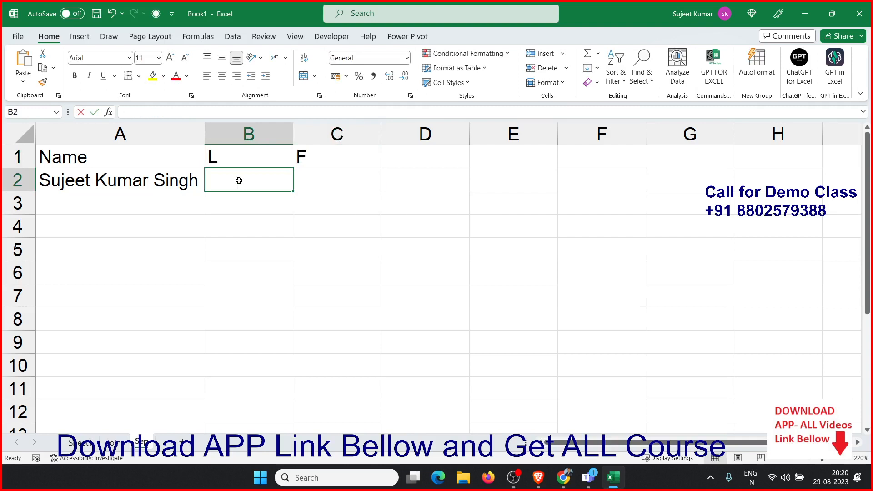
{"action": "type", "text": "=te"}
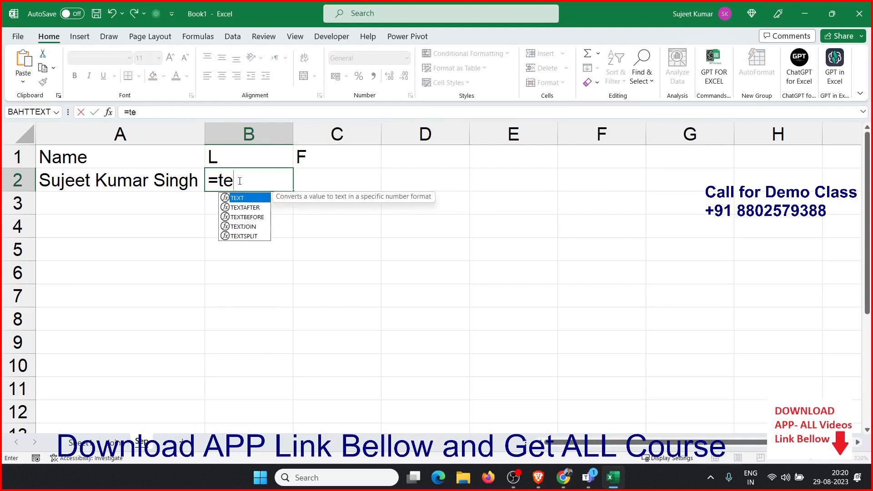
{"action": "key", "text": "Down"}
{"action": "key", "text": "Down"}
{"action": "key", "text": "Tab"}
{"action": "key", "text": "Left"}
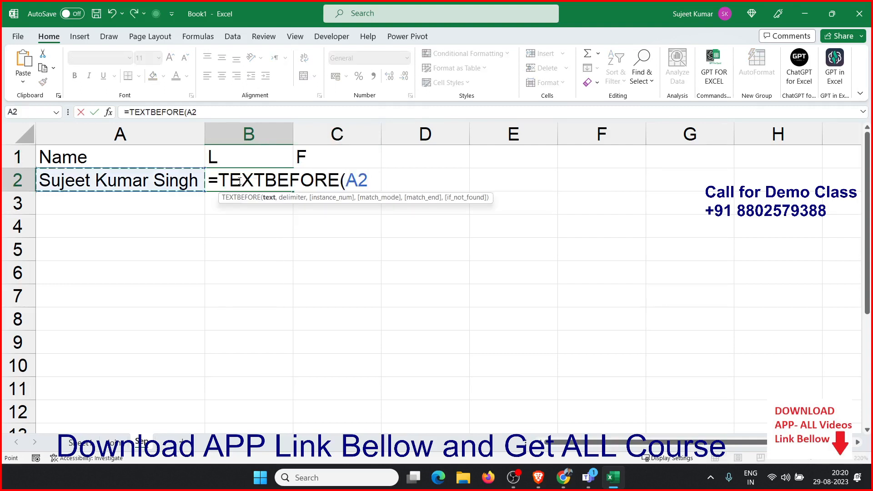
{"action": "type", "text": ",\" \""}
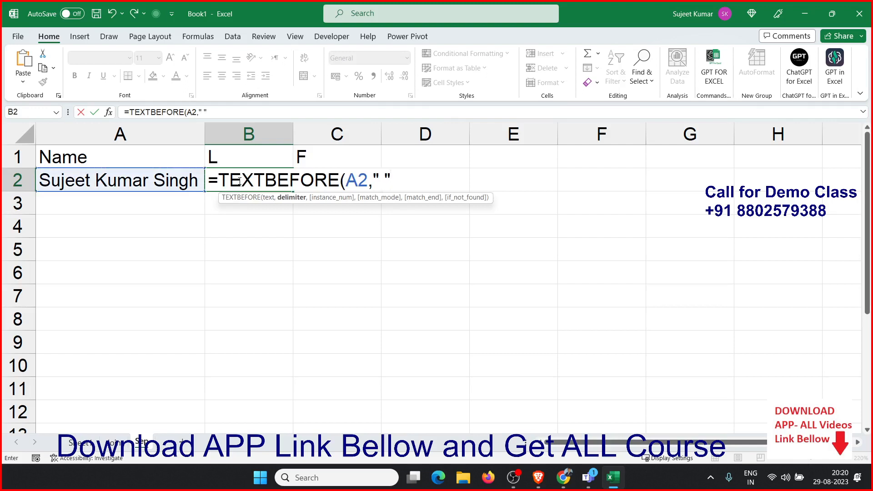
{"action": "type", "text": ")"}
{"action": "key", "text": "Return"}
{"action": "left_click", "coordinate": [239, 181]}
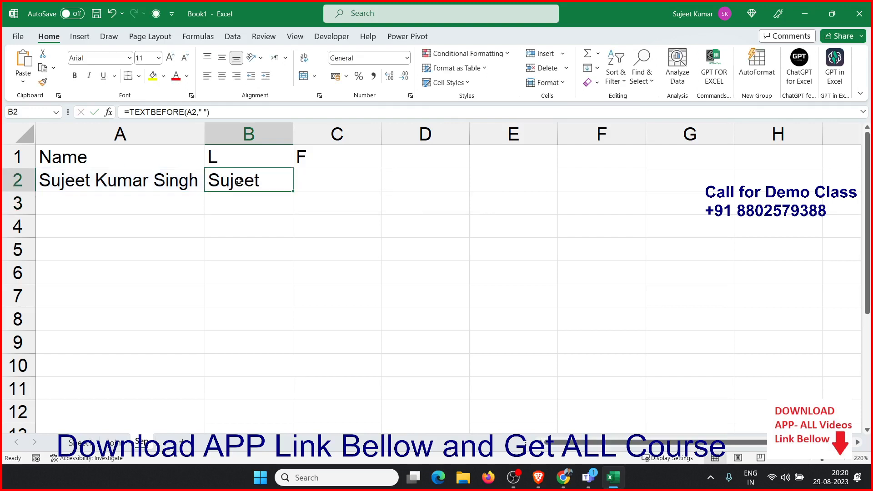
In C2, enter =TEXTAFTER(A2," ") to extract the text after the first space
{"action": "key", "text": "Right"}
{"action": "type", "text": "="}
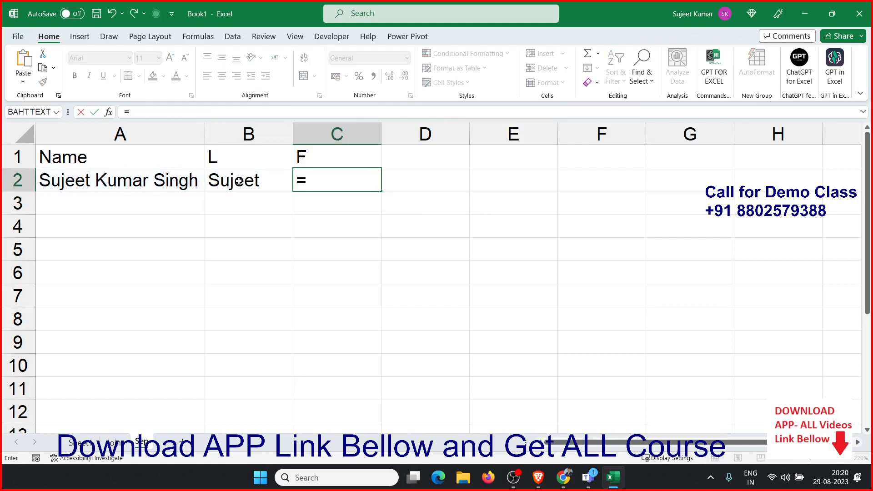
{"action": "type", "text": "te"}
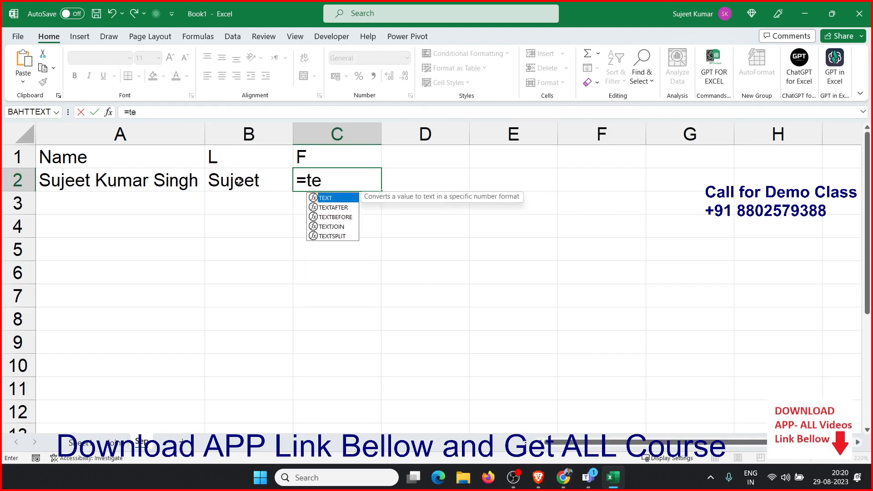
{"action": "key", "text": "Down"}
{"action": "key", "text": "Tab"}
{"action": "key", "text": "Left"}
{"action": "key", "text": "Left"}
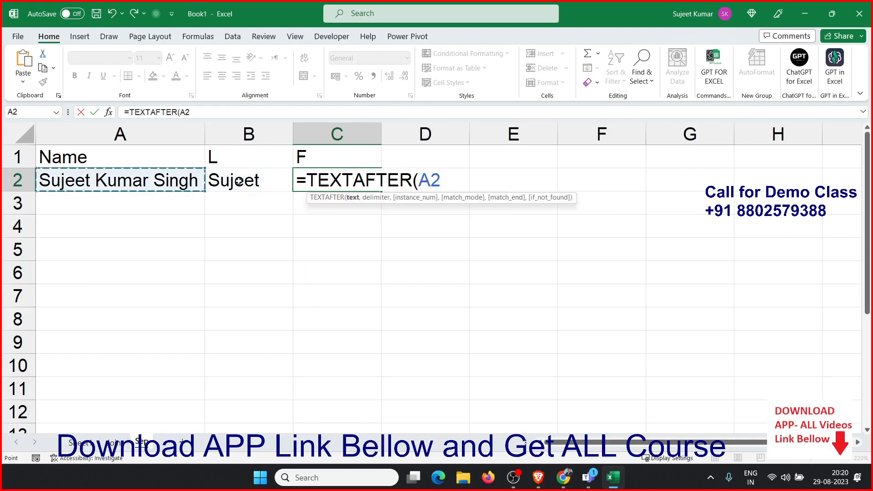
{"action": "type", "text": ",\" \""}
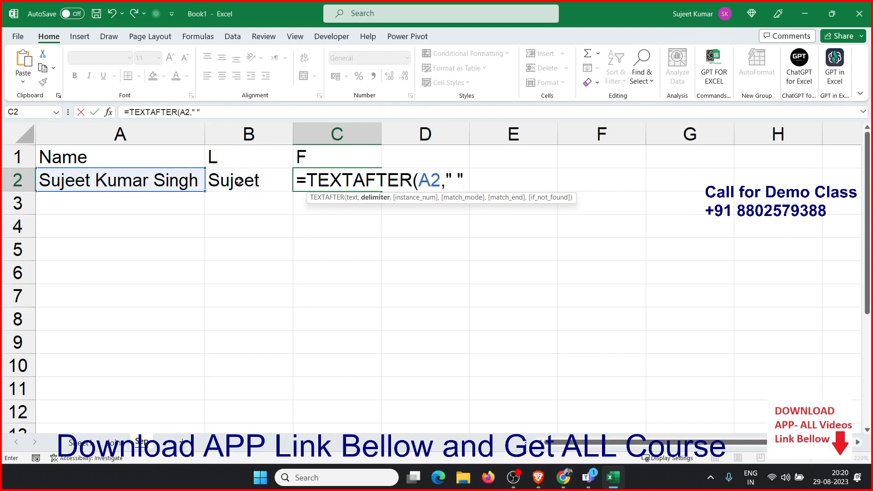
{"action": "type", "text": ")"}
{"action": "key", "text": "Return"}
{"action": "key", "text": "Up"}
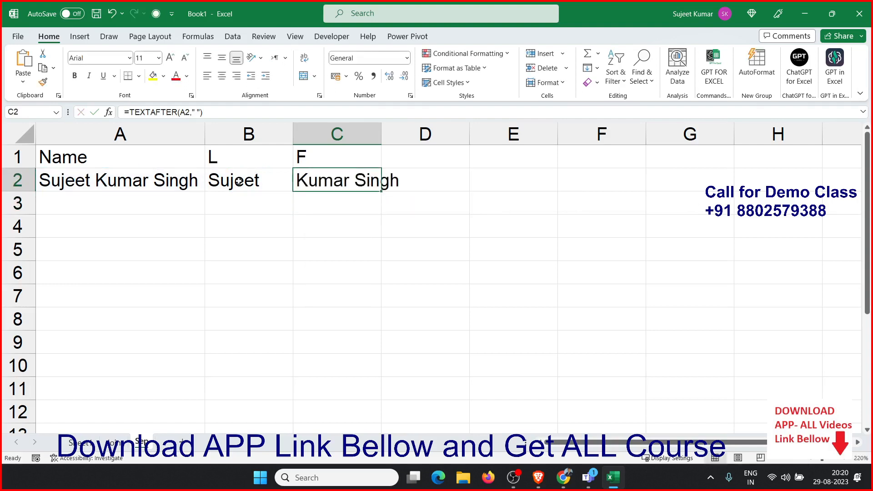
Change the C1 header to M
{"action": "left_click", "coordinate": [339, 157]}
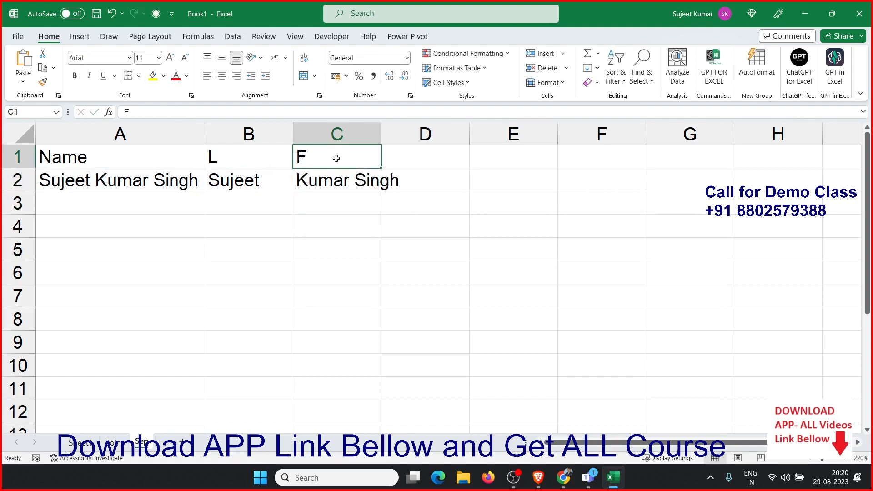
{"action": "type", "text": "M"}
{"action": "key", "text": "Return"}
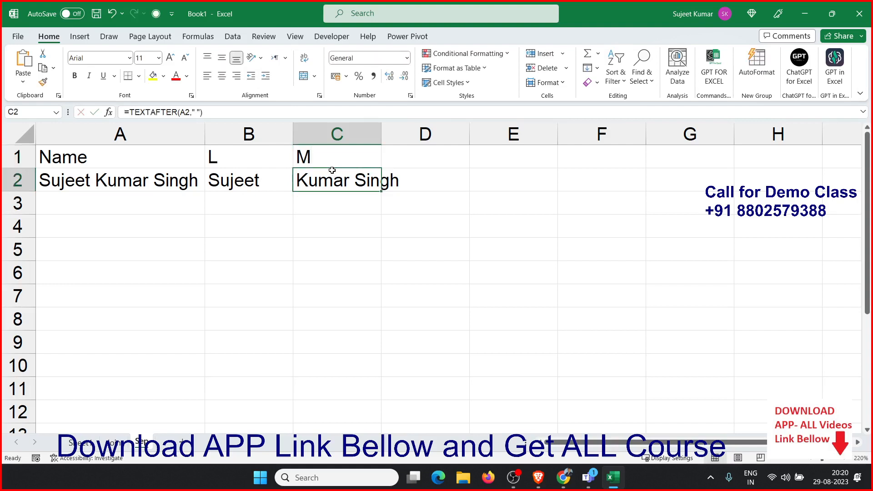
Wrap C2's formula in TEXTBEFORE to give =TEXTBEFORE(TEXTAFTER(A2," ")," ") for the middle name
{"action": "double_click", "coordinate": [309, 180]}
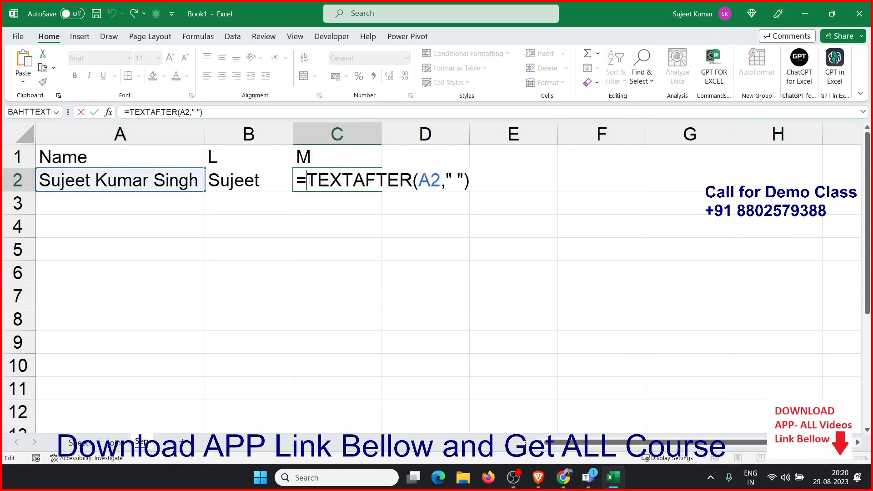
{"action": "type", "text": "te"}
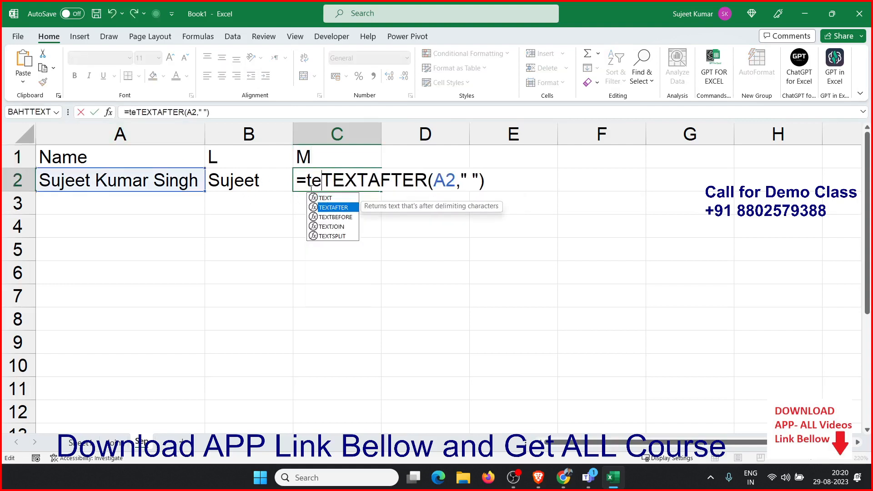
{"action": "key", "text": "Down"}
{"action": "key", "text": "Tab"}
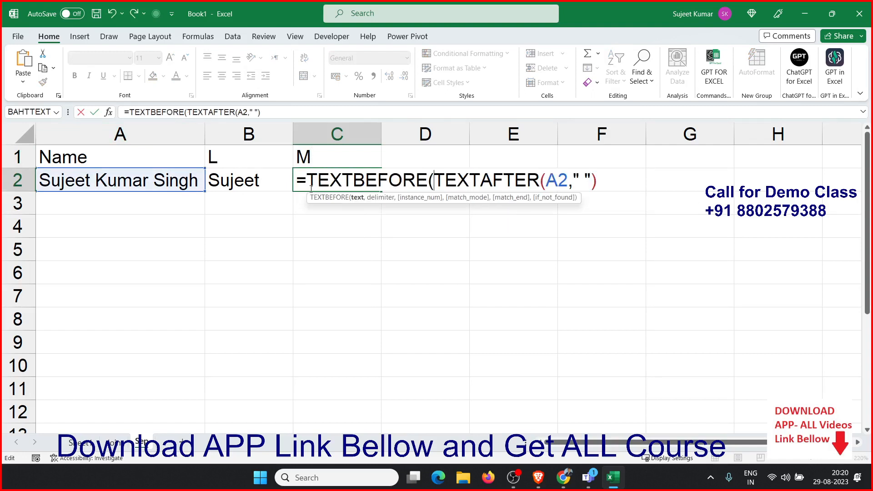
{"action": "left_click", "coordinate": [610, 184]}
{"action": "type", "text": ",\" \")"}
{"action": "key", "text": "Return"}
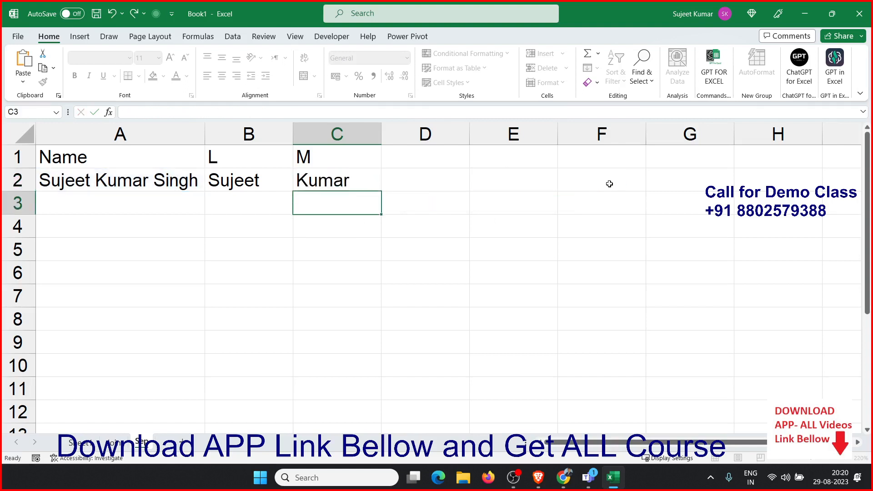
{"action": "key", "text": "Up"}
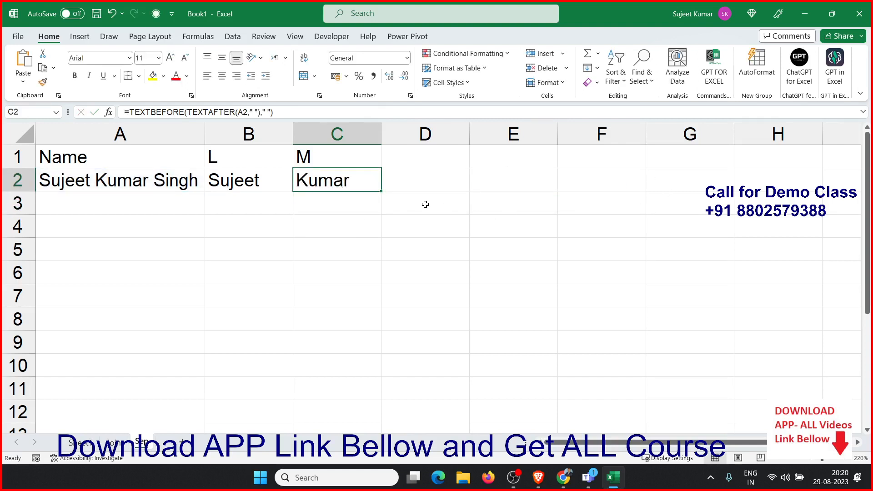
Relabel the B1 header as F and add the header L in D1
{"action": "left_click", "coordinate": [412, 161]}
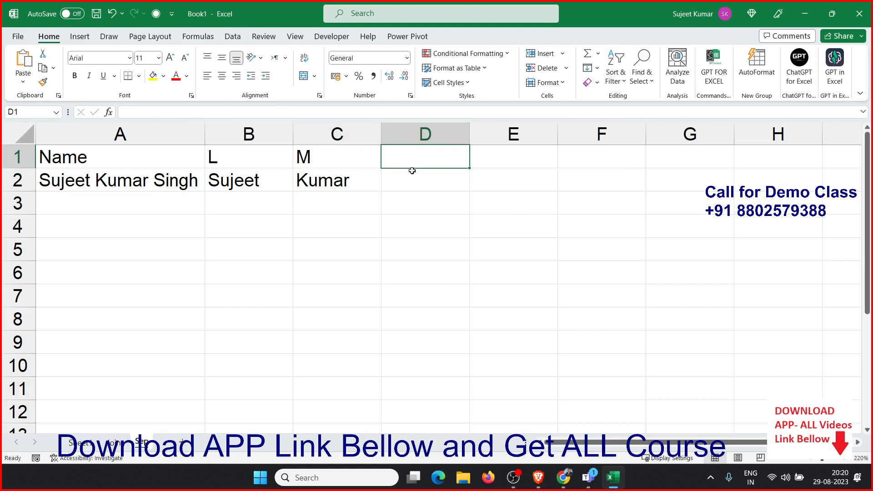
{"action": "key", "text": "Left"}
{"action": "key", "text": "Left"}
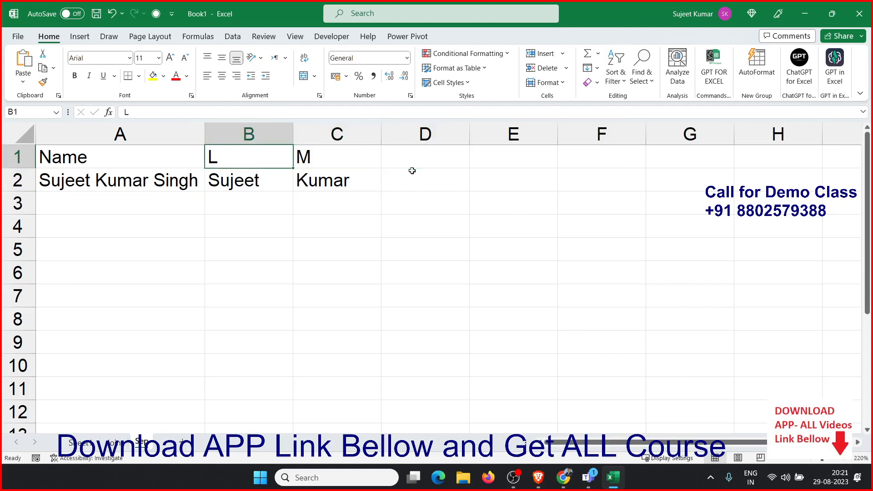
{"action": "type", "text": "F"}
{"action": "key", "text": "Right"}
{"action": "key", "text": "Right"}
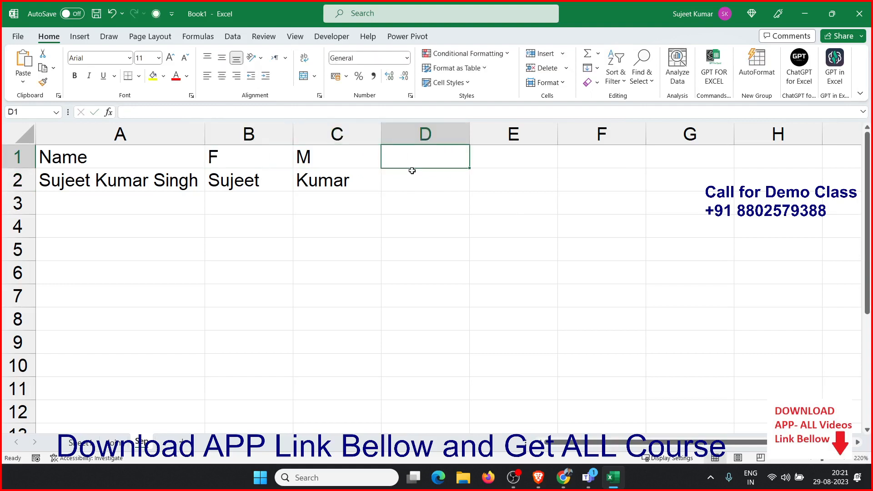
{"action": "type", "text": "L"}
{"action": "key", "text": "Return"}
In D2, enter =TEXTAFTER(A2," ") for the last-name column
{"action": "type", "text": "="}
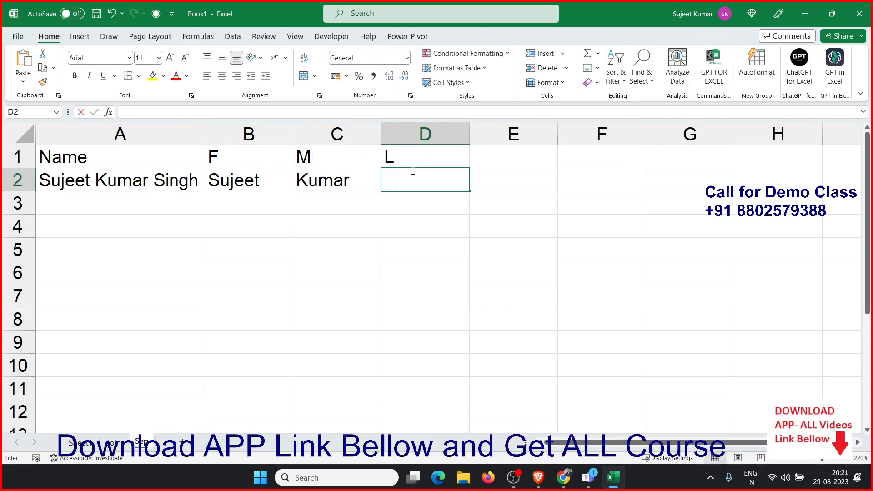
{"action": "type", "text": "te"}
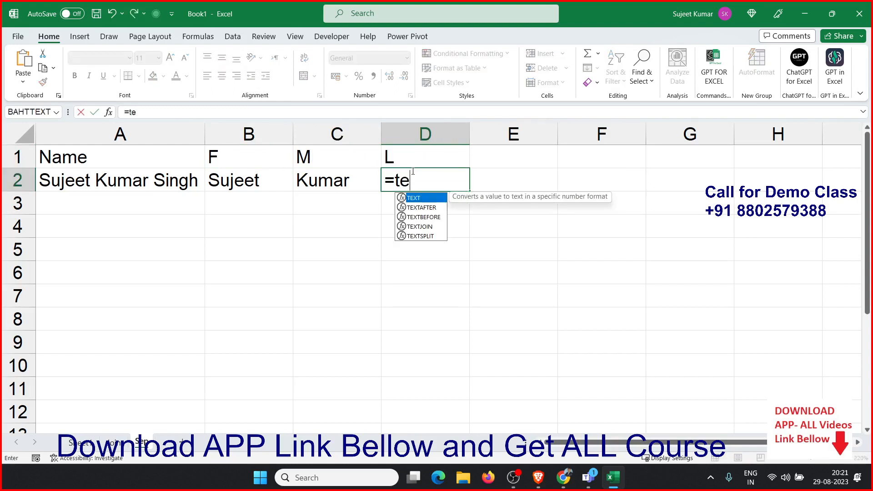
{"action": "key", "text": "Down"}
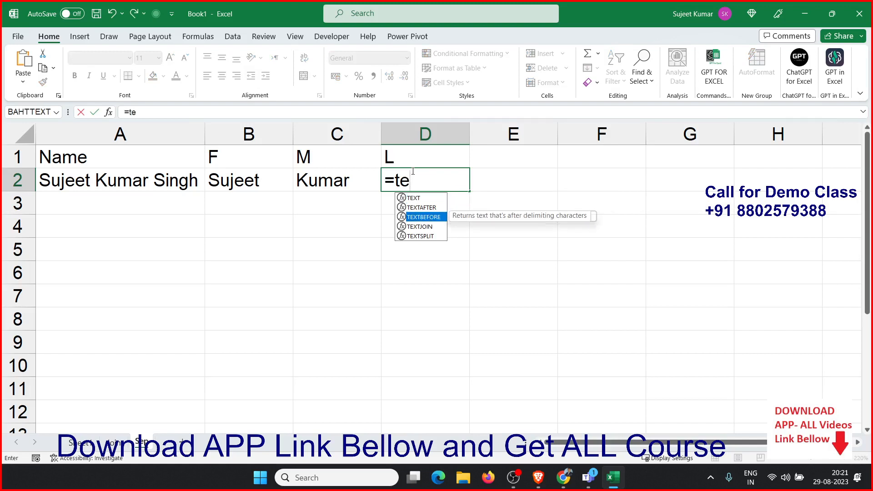
{"action": "key", "text": "Tab"}
{"action": "key", "text": "Left"}
{"action": "key", "text": "Left"}
{"action": "key", "text": "Left"}
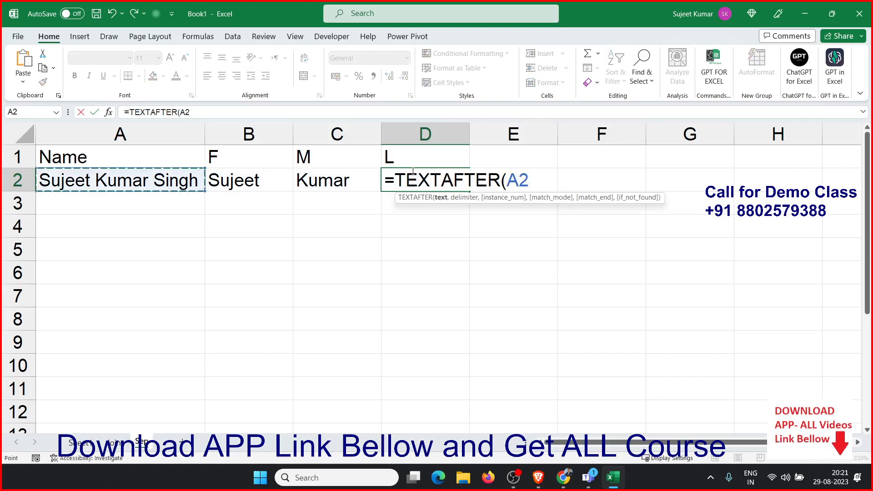
{"action": "type", "text": ",\""}
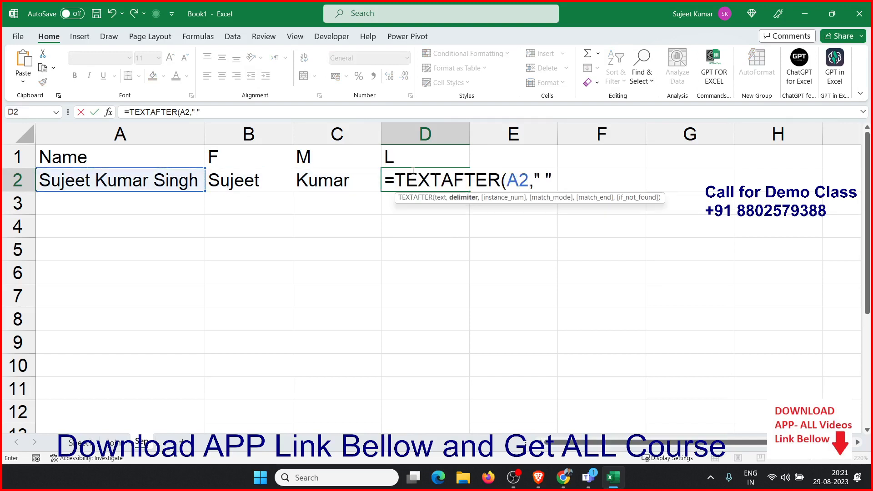
{"action": "key", "text": "Return"}
{"action": "left_click", "coordinate": [412, 172]}
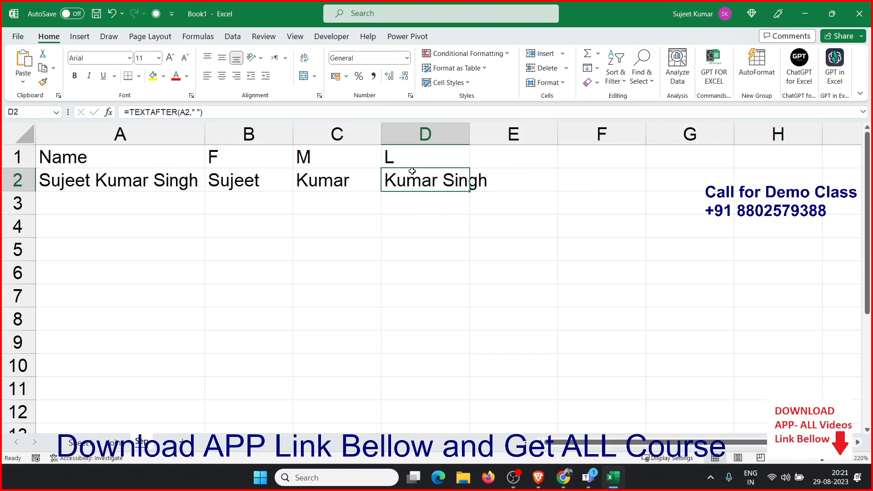
Add an instance number of 1 to D2's formula, making it =TEXTAFTER(A2," ",1)
{"action": "double_click", "coordinate": [440, 186]}
{"action": "key", "text": "Right"}
{"action": "key", "text": "Right"}
{"action": "key", "text": "Right"}
{"action": "key", "text": "Right"}
{"action": "key", "text": "Right"}
{"action": "key", "text": "Right"}
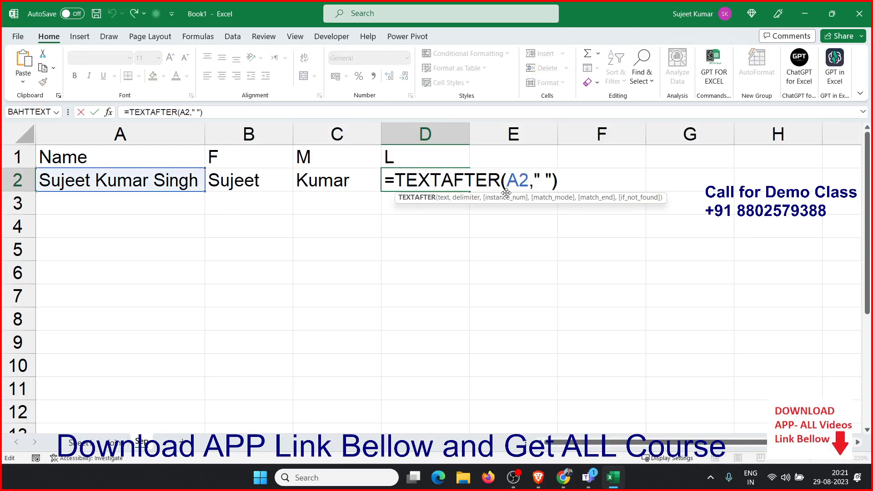
{"action": "key", "text": "Right"}
{"action": "key", "text": "Right"}
{"action": "key", "text": "Right"}
{"action": "key", "text": "Right"}
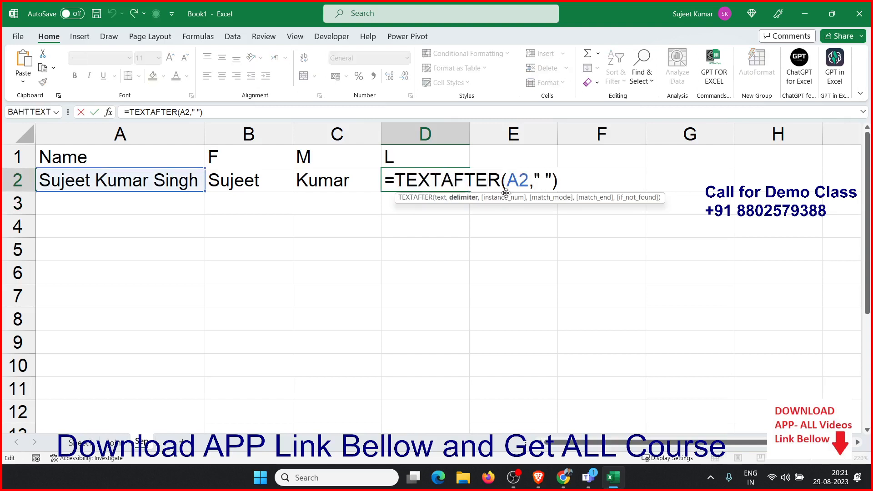
{"action": "type", "text": ",1"}
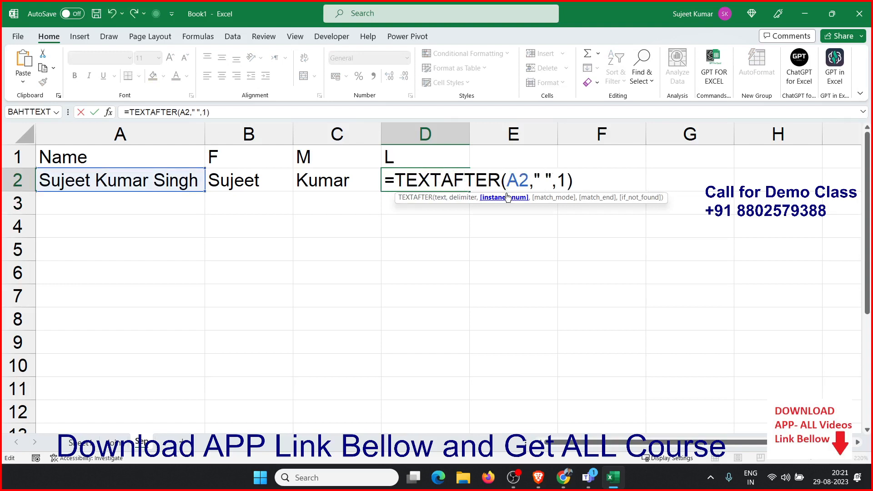
{"action": "key", "text": "Return"}
{"action": "key", "text": "Up"}
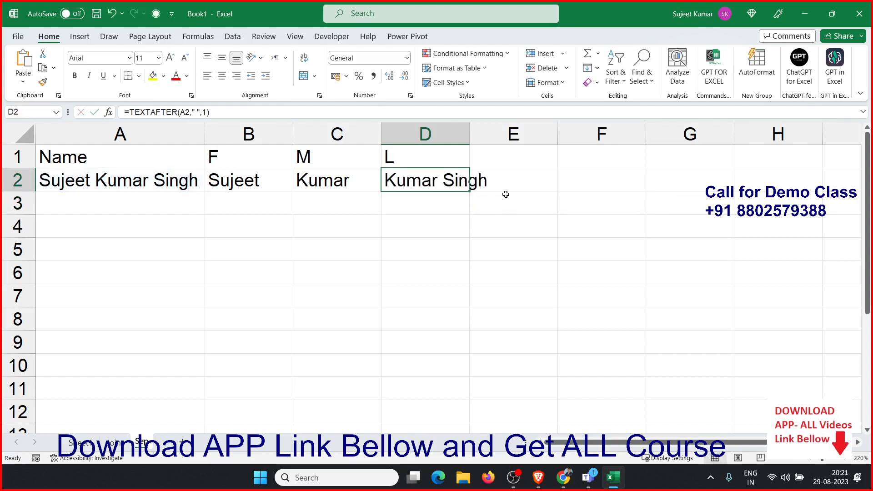
Change the instance number in D2's formula to 2 so it reads =TEXTAFTER(A2," ",2) for the last name
{"action": "double_click", "coordinate": [455, 187]}
{"action": "double_click", "coordinate": [561, 180]}
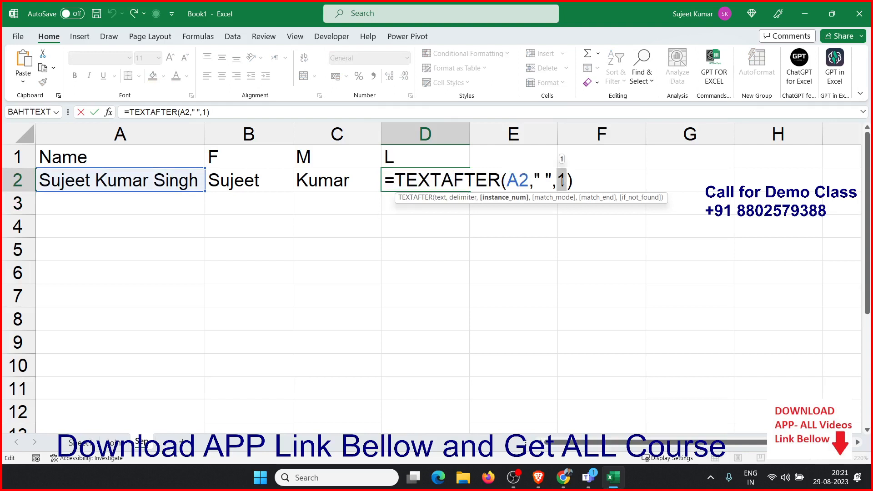
{"action": "type", "text": "2"}
{"action": "key", "text": "Return"}
{"action": "key", "text": "Up"}
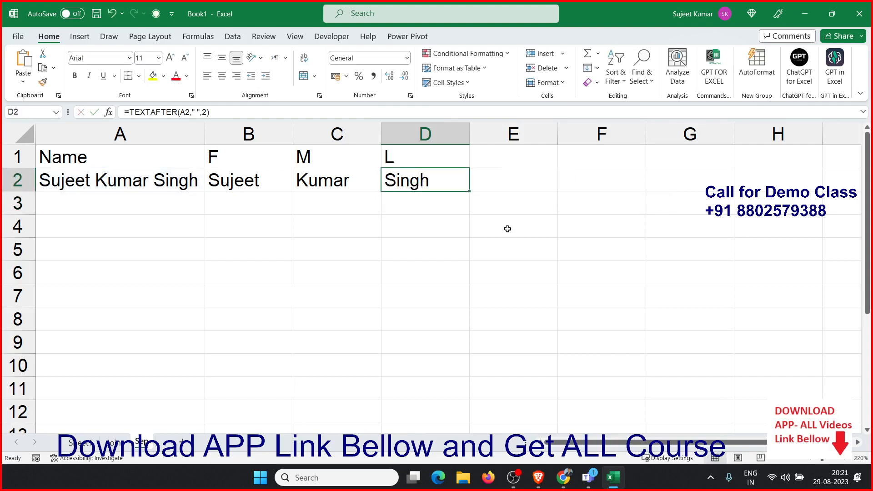
{"action": "double_click", "coordinate": [415, 188]}
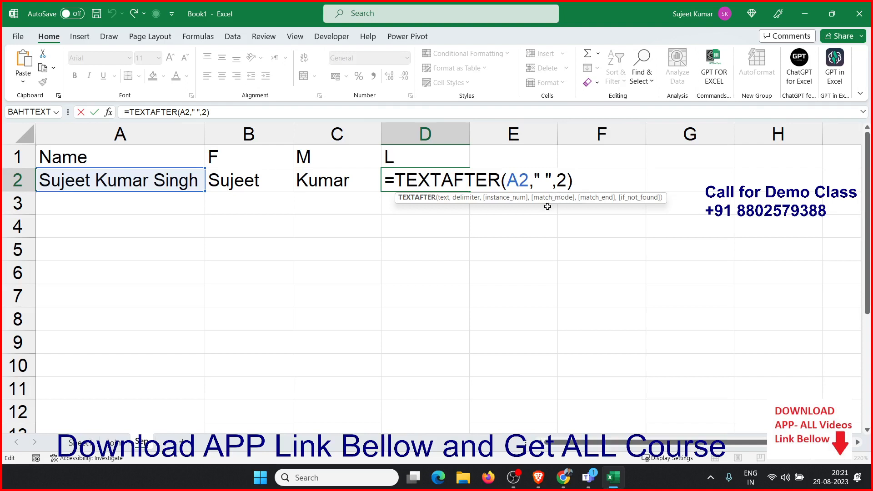
{"action": "key", "text": "Return"}
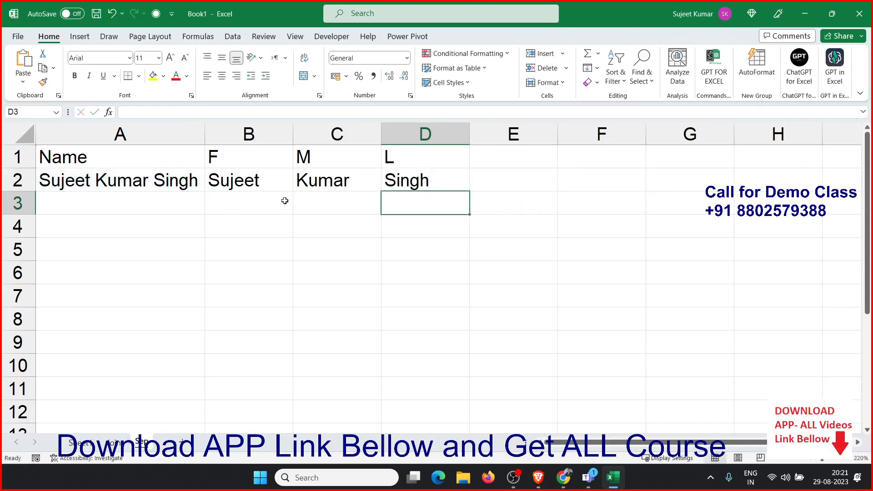
In B3, enter =TEXTSPLIT(A2," ") to split the full name across the first, middle and last columns
{"action": "left_click", "coordinate": [269, 195]}
{"action": "type", "text": "=st"}
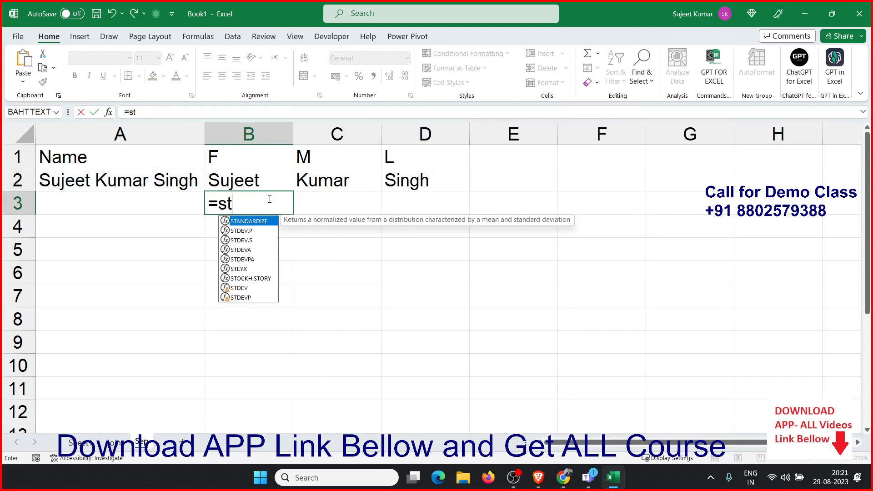
{"action": "key", "text": "BackSpace"}
{"action": "key", "text": "BackSpace"}
{"action": "type", "text": "te"}
{"action": "key", "text": "Down"}
{"action": "key", "text": "Down"}
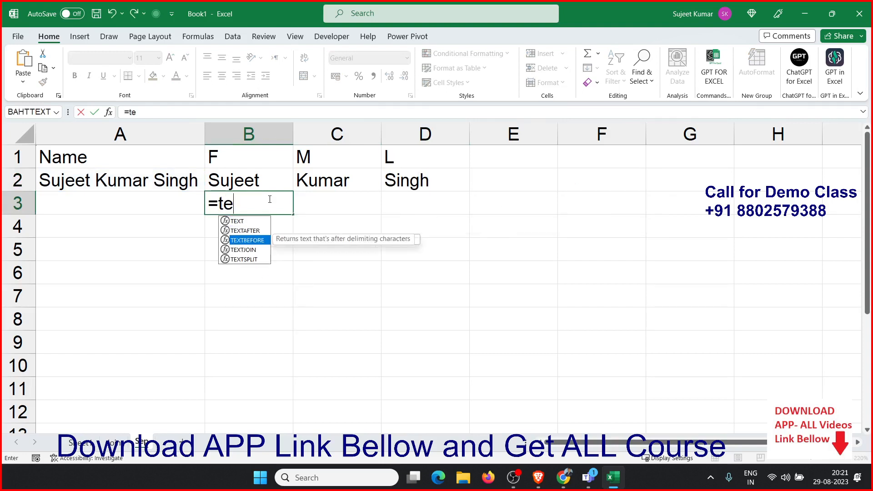
{"action": "key", "text": "Down"}
{"action": "key", "text": "Down"}
{"action": "key", "text": "Tab"}
{"action": "key", "text": "Left"}
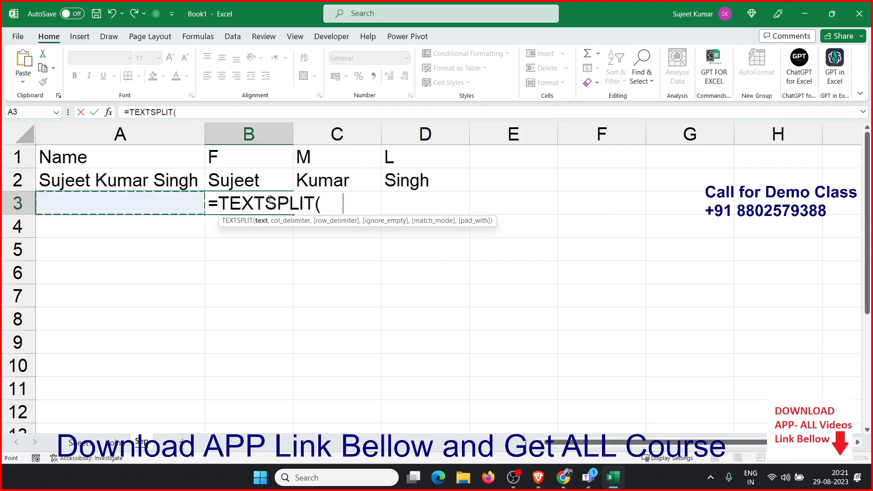
{"action": "key", "text": "Up"}
{"action": "type", "text": ","}
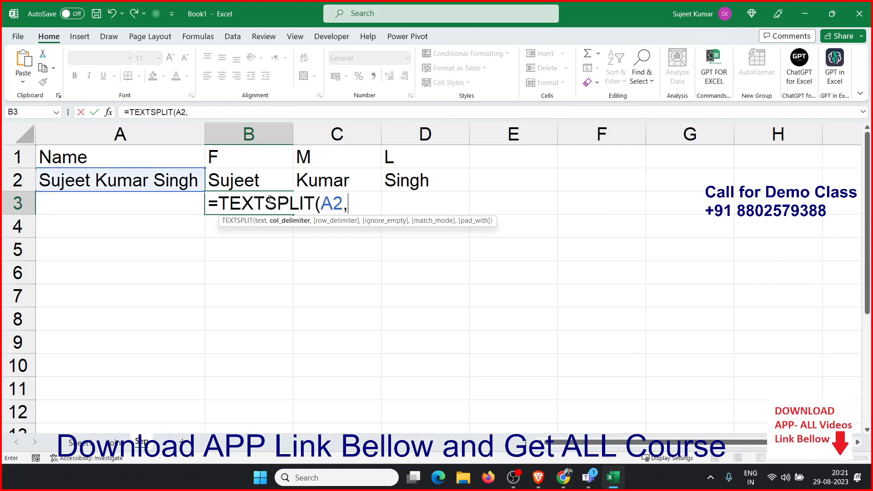
{"action": "type", "text": "\" \""}
{"action": "key", "text": "Return"}
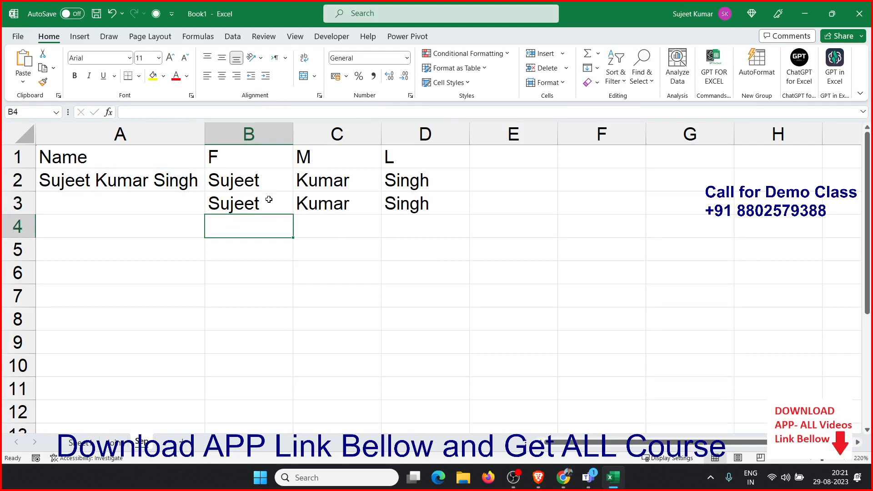
Enter the sample value 785.326.931 in cell A6
{"action": "left_click", "coordinate": [65, 273]}
{"action": "double_click", "coordinate": [68, 272]}
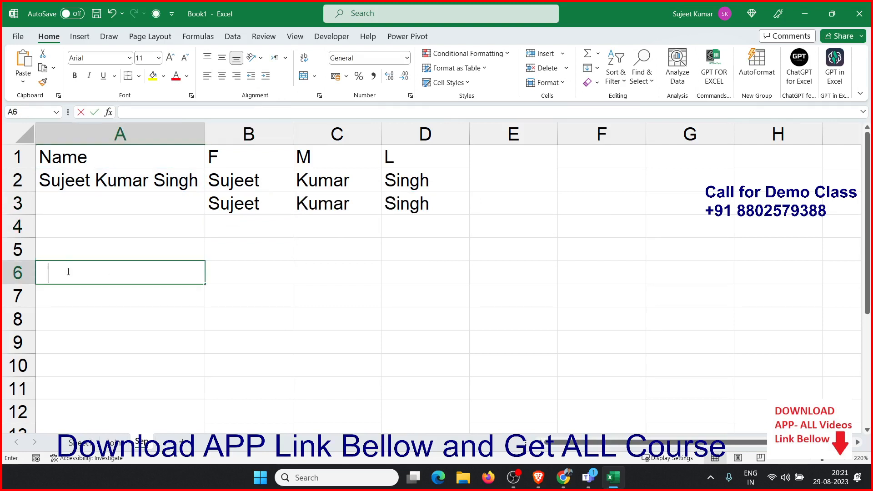
{"action": "type", "text": "785.326"}
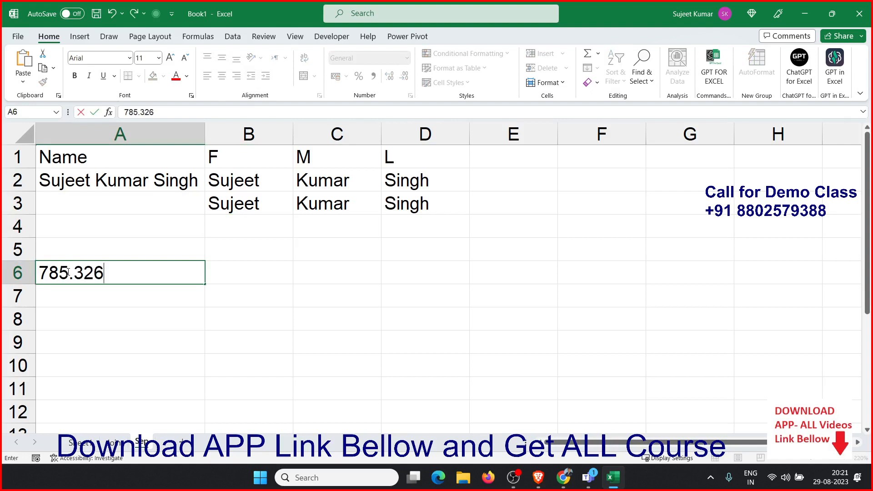
{"action": "type", "text": ".931"}
{"action": "key", "text": "Return"}
In B6, enter =LEFT(A6,3) to extract the first three digits
{"action": "key", "text": "Right"}
{"action": "key", "text": "Up"}
{"action": "type", "text": "=le"}
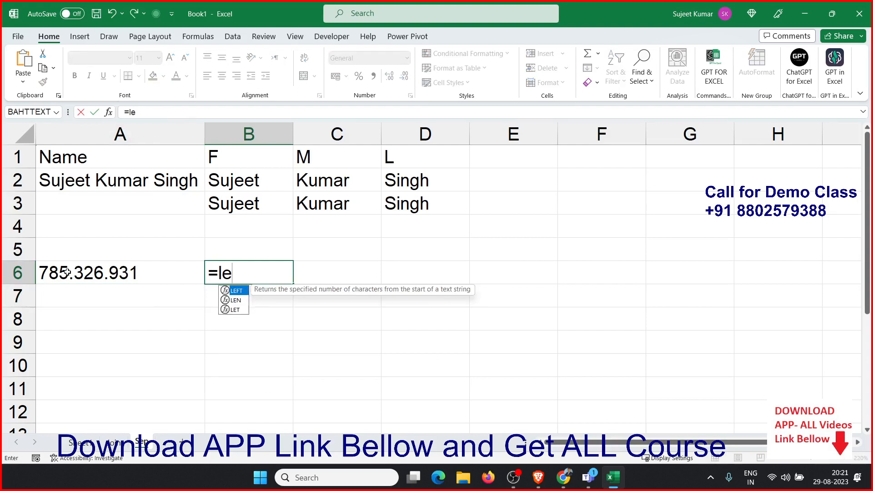
{"action": "key", "text": "Tab"}
{"action": "left_click", "coordinate": [67, 273]}
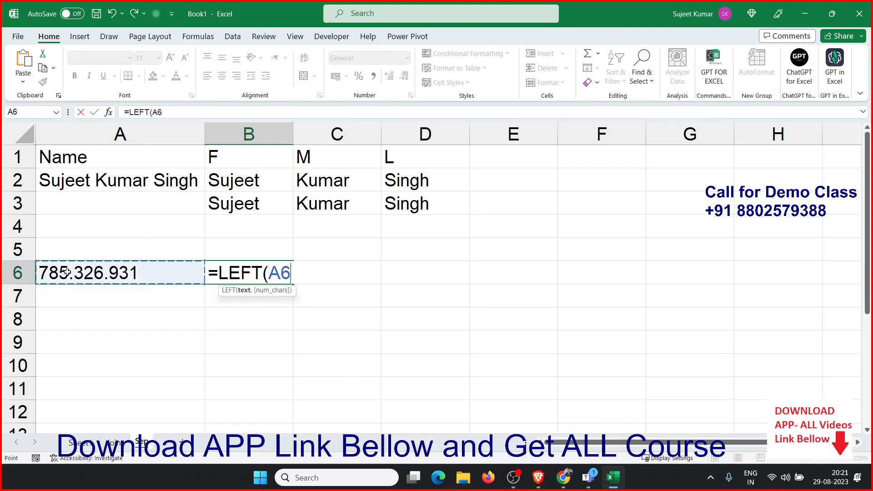
{"action": "type", "text": ",3"}
{"action": "key", "text": "Return"}
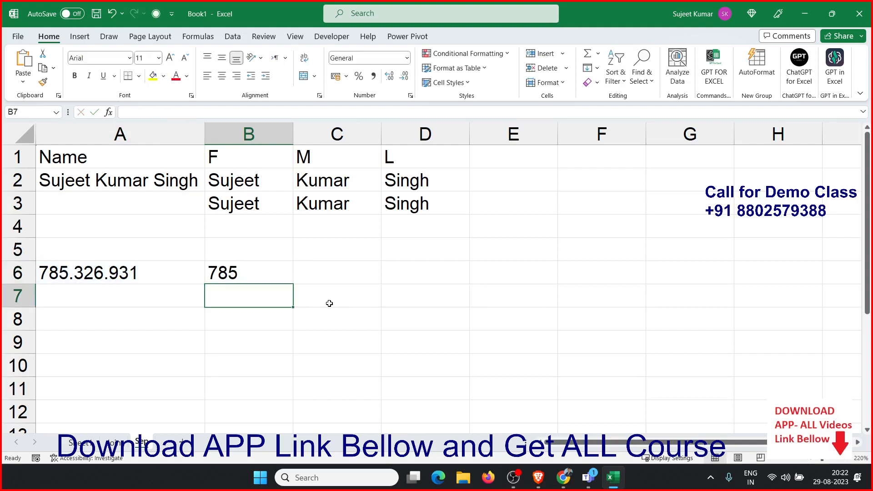
In C6, enter =MID(A6,5,3) to extract the middle three digits
{"action": "key", "text": "Up"}
{"action": "key", "text": "Right"}
{"action": "type", "text": "=mid"}
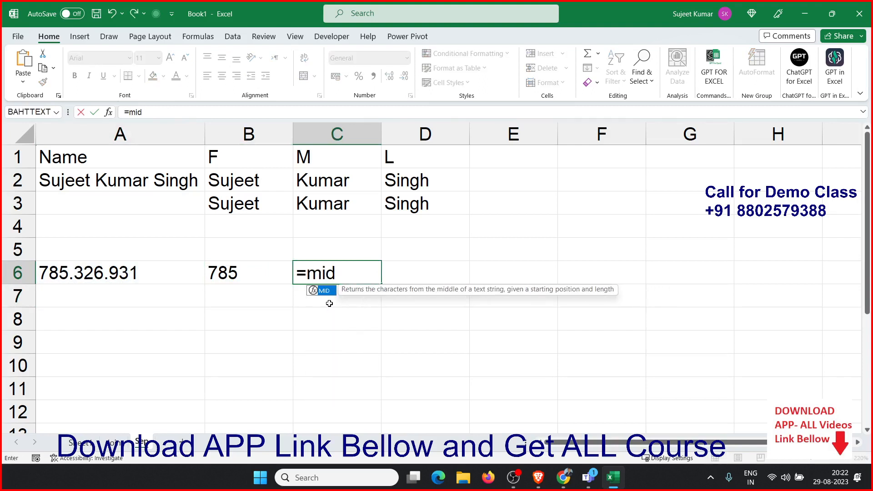
{"action": "key", "text": "Tab"}
{"action": "key", "text": "Left"}
{"action": "key", "text": "Left"}
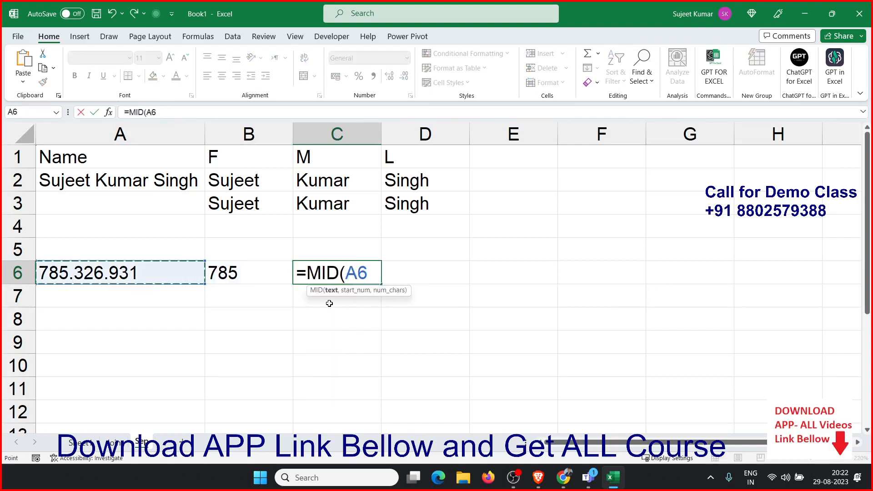
{"action": "type", "text": ","}
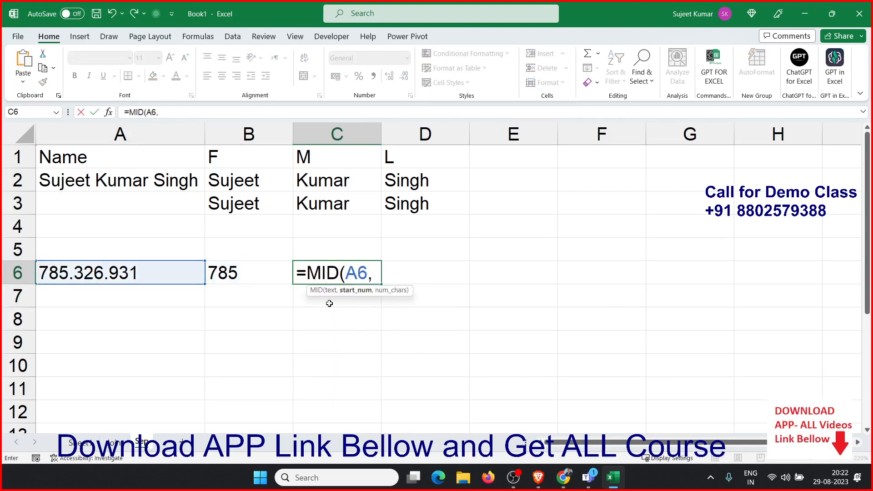
{"action": "type", "text": "5,3"}
{"action": "key", "text": "Return"}
{"action": "key", "text": "Up"}
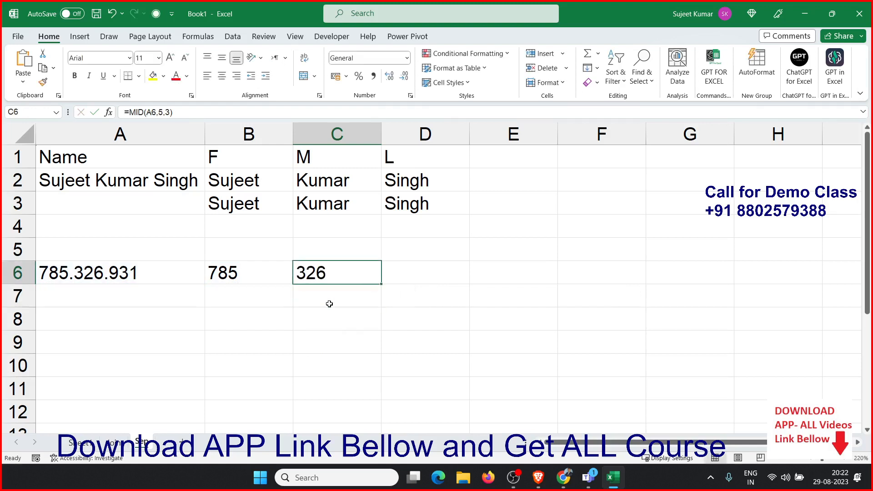
In D6, enter =RIGHT(A6,3) to extract the last three digits
{"action": "key", "text": "Right"}
{"action": "type", "text": "=ri"}
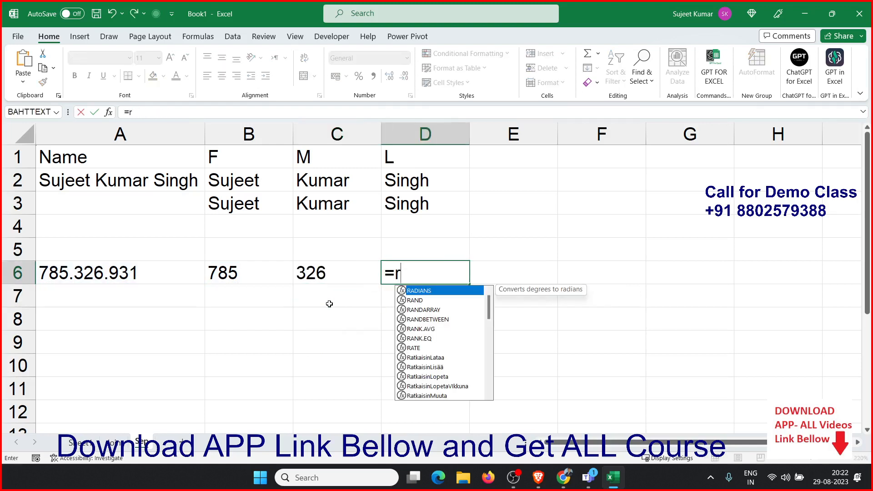
{"action": "key", "text": "Tab"}
{"action": "key", "text": "Left"}
{"action": "key", "text": "Left"}
{"action": "key", "text": "Left"}
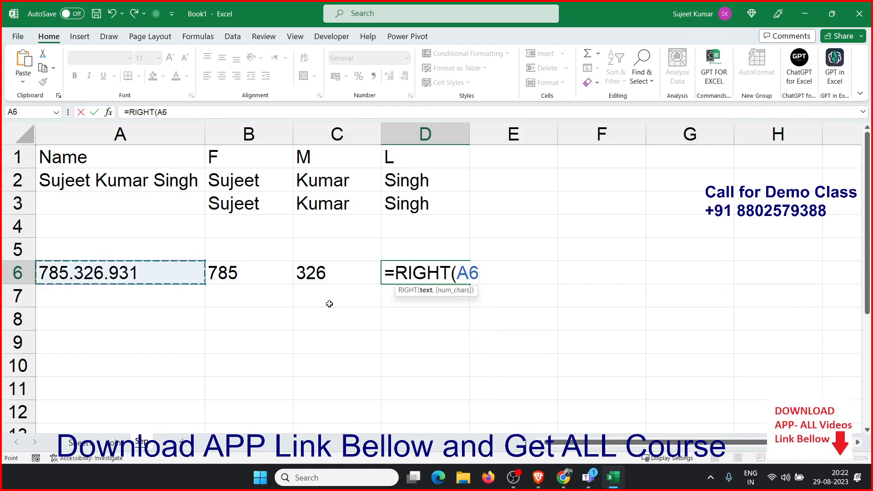
{"action": "type", "text": ","}
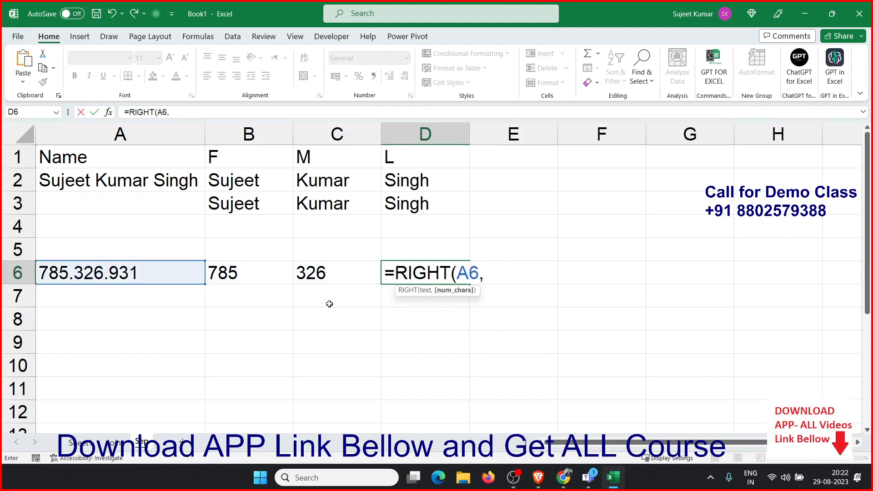
{"action": "type", "text": "3"}
{"action": "key", "text": "Return"}
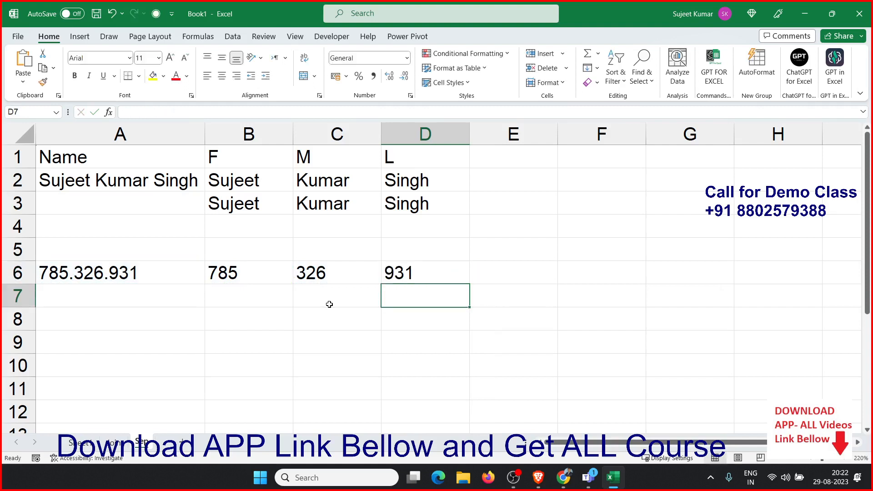
Enter a sample e-mail address in cell A8
{"action": "key", "text": "Down"}
{"action": "key", "text": "Left"}
{"action": "key", "text": "Left"}
{"action": "key", "text": "Left"}
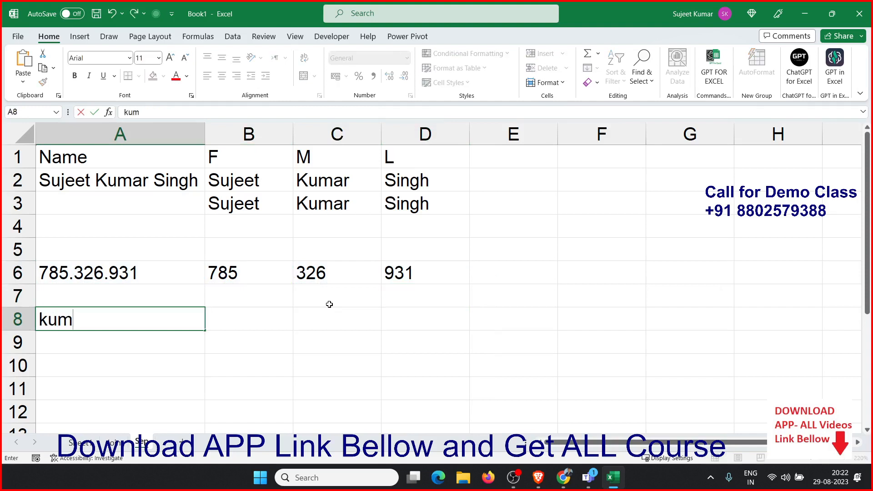
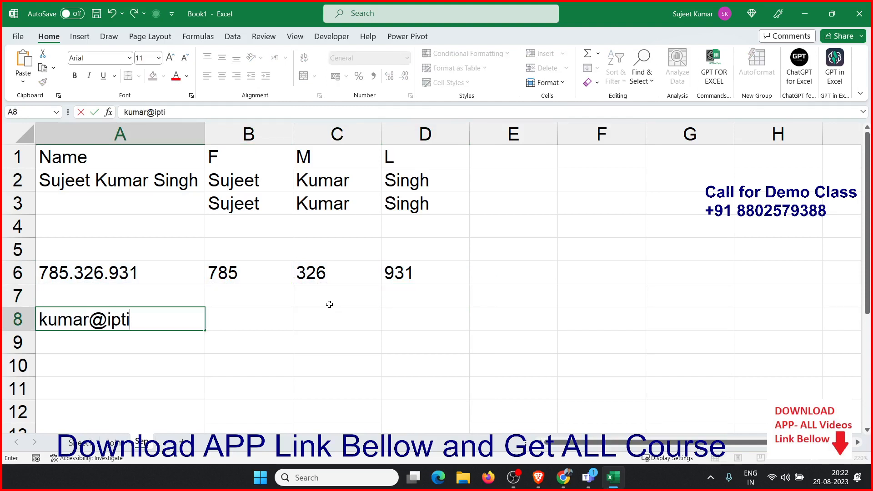
{"action": "key", "text": "Tab"}
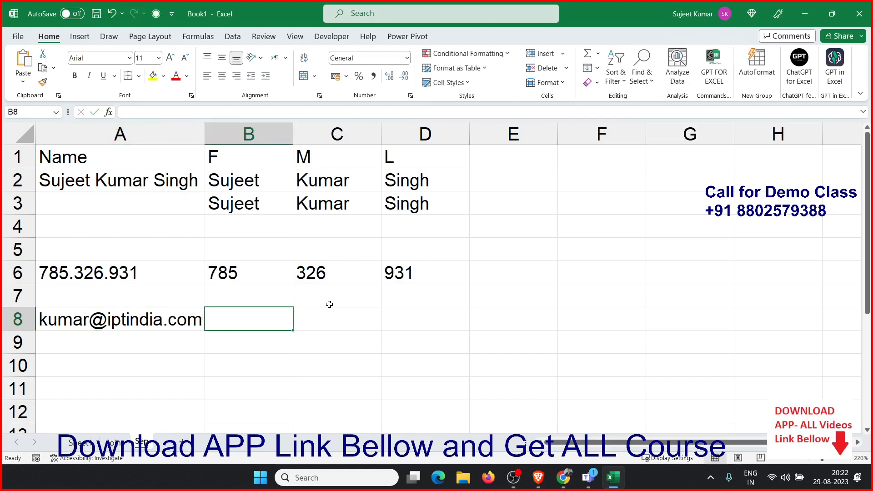
In B9, enter =FIND("@",A8,1) to locate the @ sign in the e-mail address
{"action": "key", "text": "Down"}
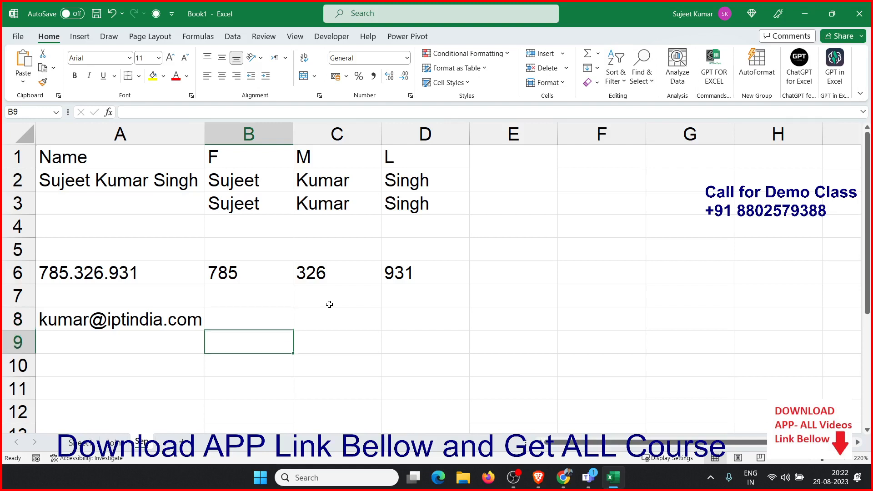
{"action": "key", "text": "Up"}
{"action": "key", "text": "Right"}
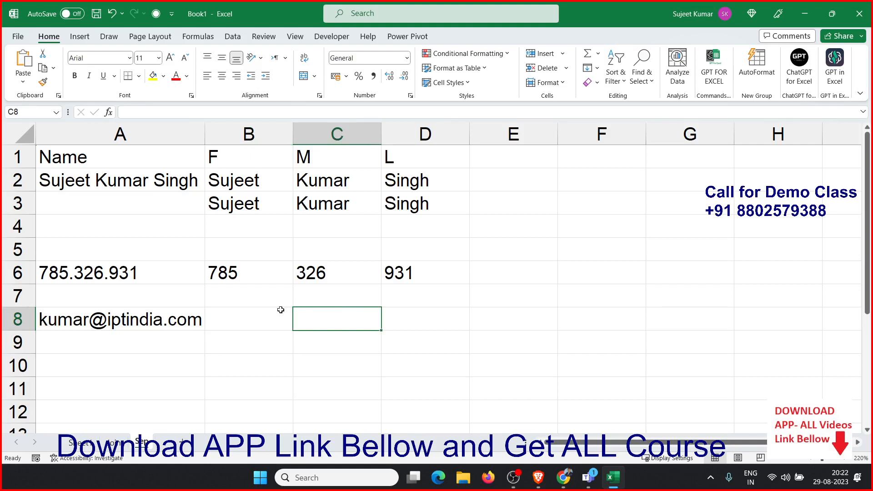
{"action": "left_click", "coordinate": [257, 315]}
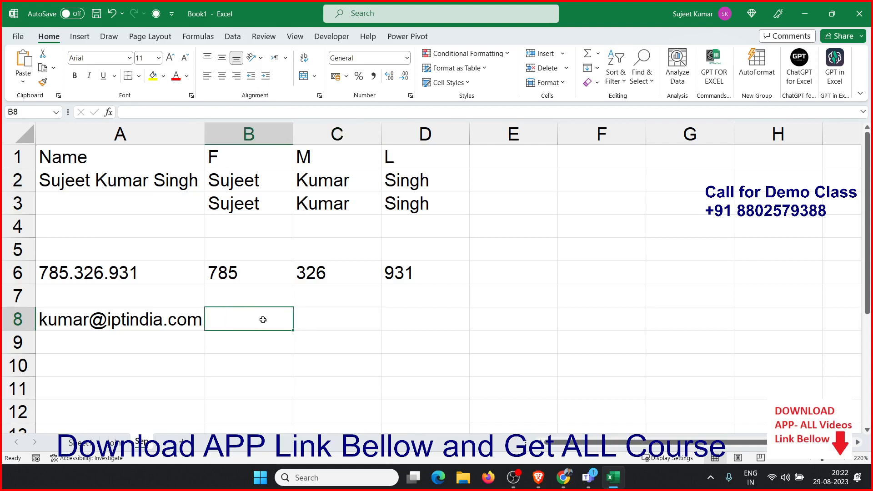
{"action": "left_click", "coordinate": [270, 346]}
{"action": "type", "text": "=fin"}
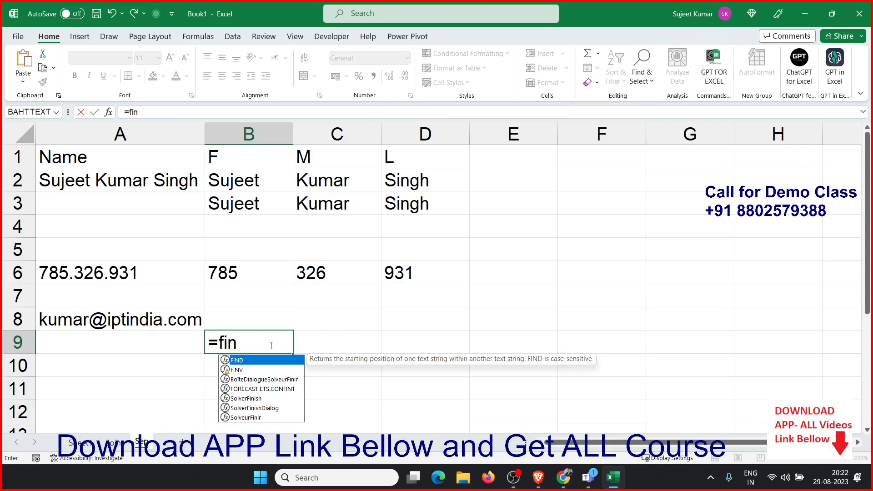
{"action": "key", "text": "Tab"}
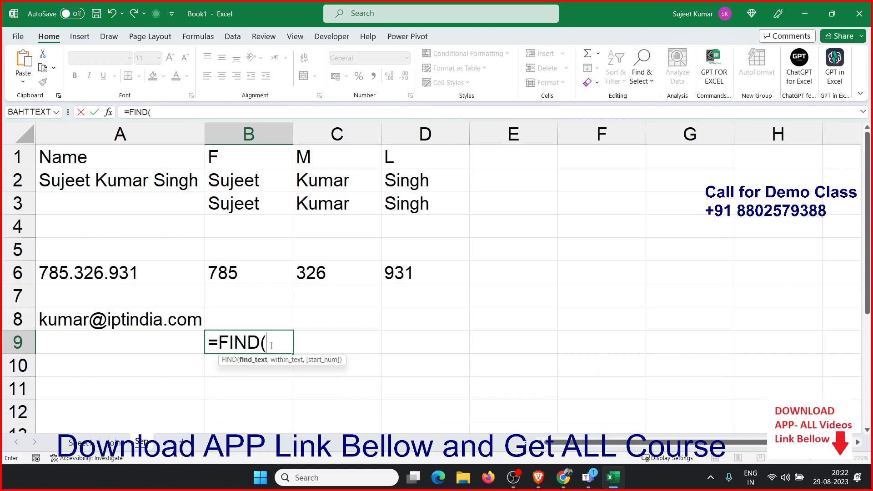
{"action": "type", "text": "\"@\","}
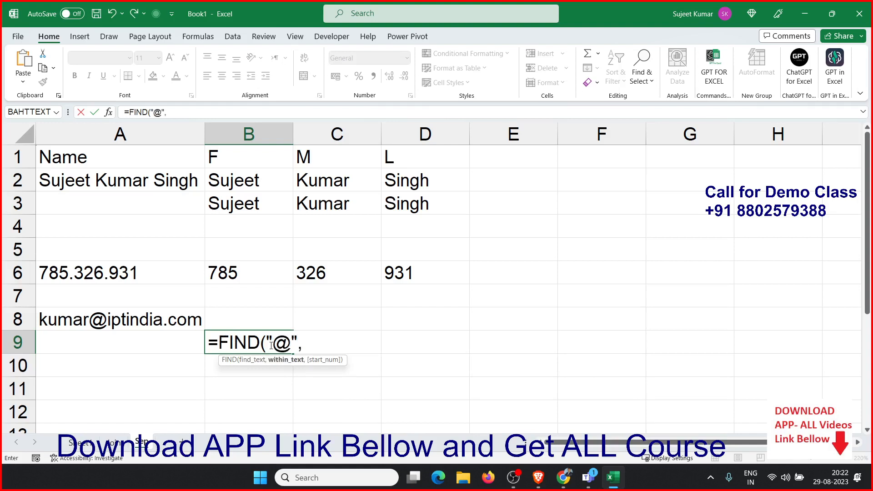
{"action": "left_click", "coordinate": [180, 319]}
{"action": "type", "text": ","}
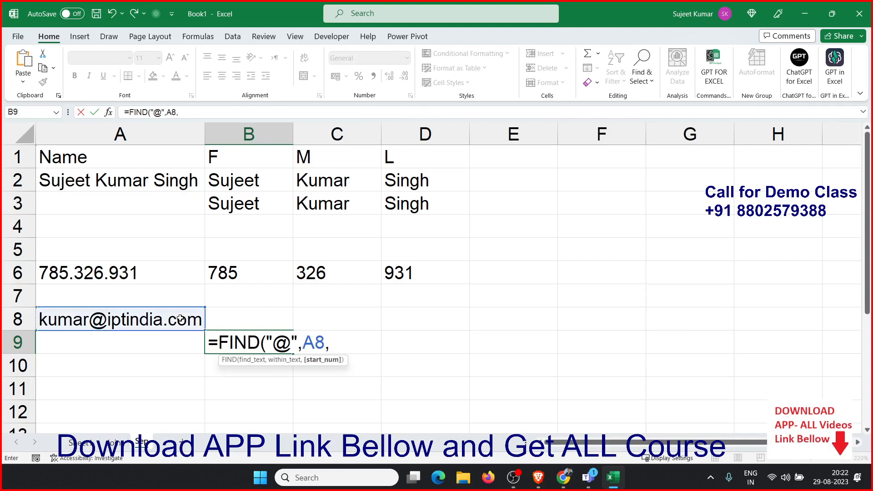
{"action": "type", "text": "1"}
{"action": "key", "text": "Return"}
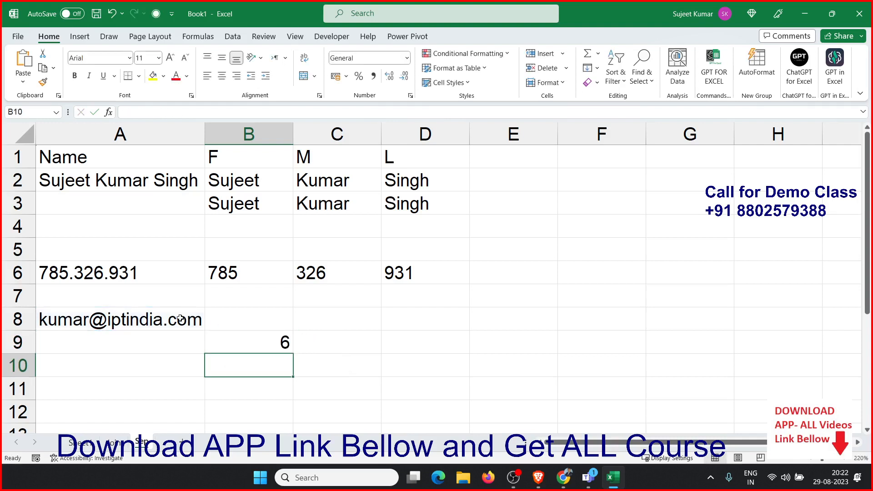
In B8, enter =LEFT(A8,B9-1) to extract the part of the e-mail before the @ sign
{"action": "key", "text": "Up"}
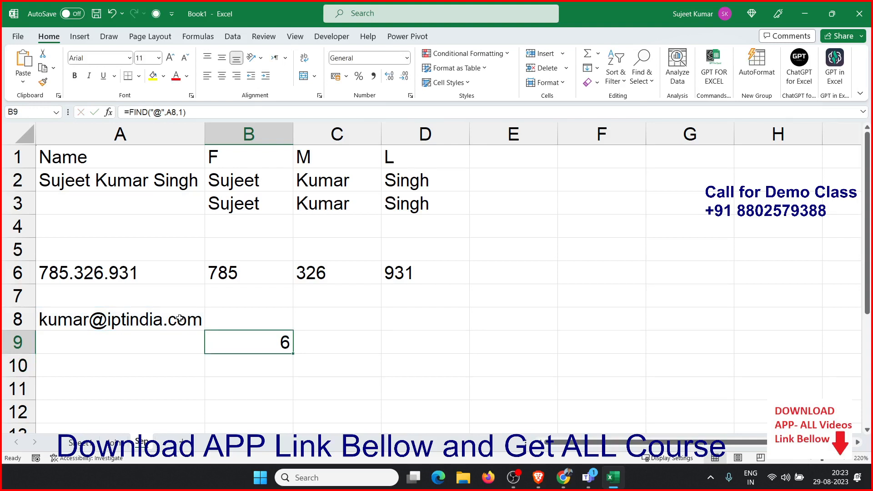
{"action": "key", "text": "Up"}
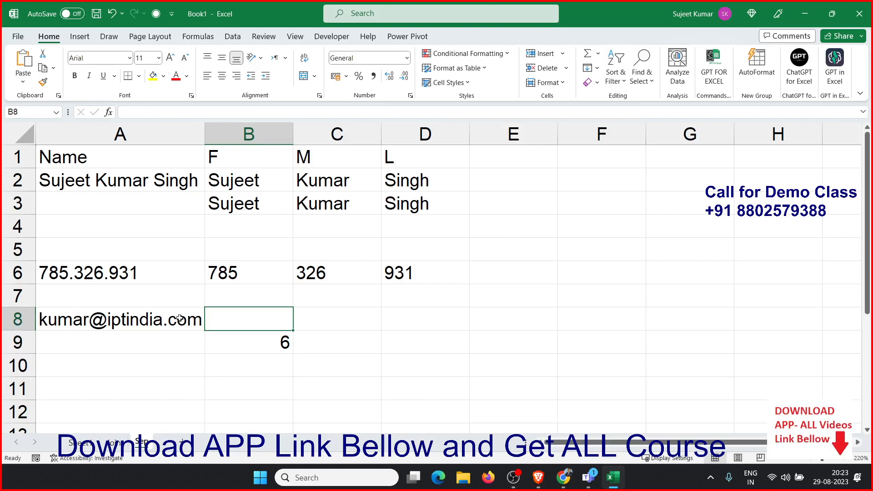
{"action": "type", "text": "=le"}
{"action": "key", "text": "Tab"}
{"action": "left_click", "coordinate": [180, 319]}
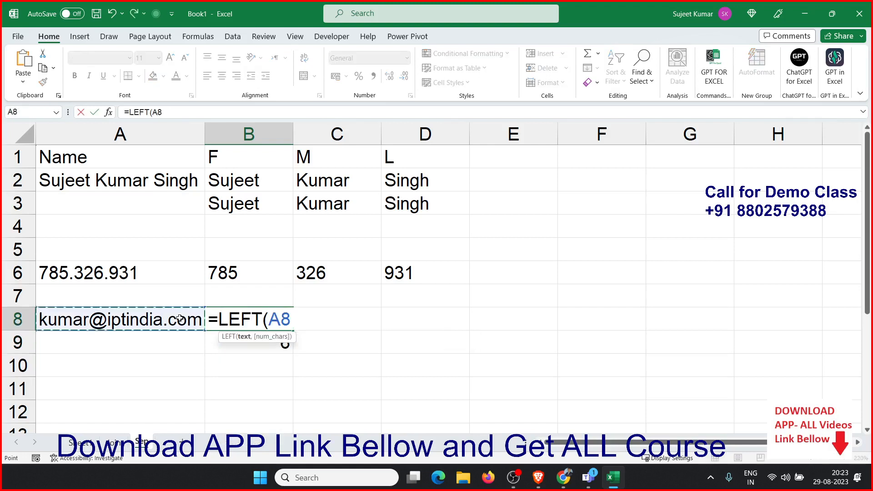
{"action": "type", "text": ","}
{"action": "key", "text": "Down"}
{"action": "type", "text": "-"}
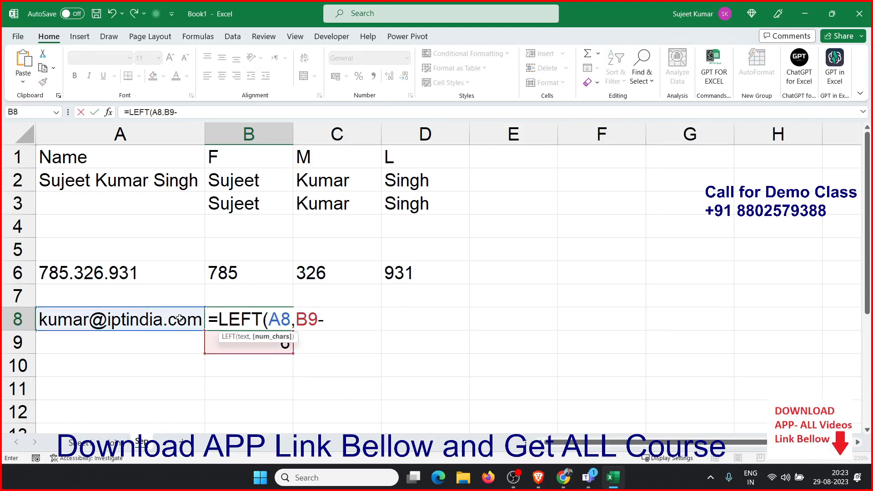
{"action": "type", "text": "1"}
{"action": "key", "text": "Return"}
In C8, enter =RIGHT(A8,LEN(A8)-B9) to extract the domain after the @ sign
{"action": "key", "text": "Up"}
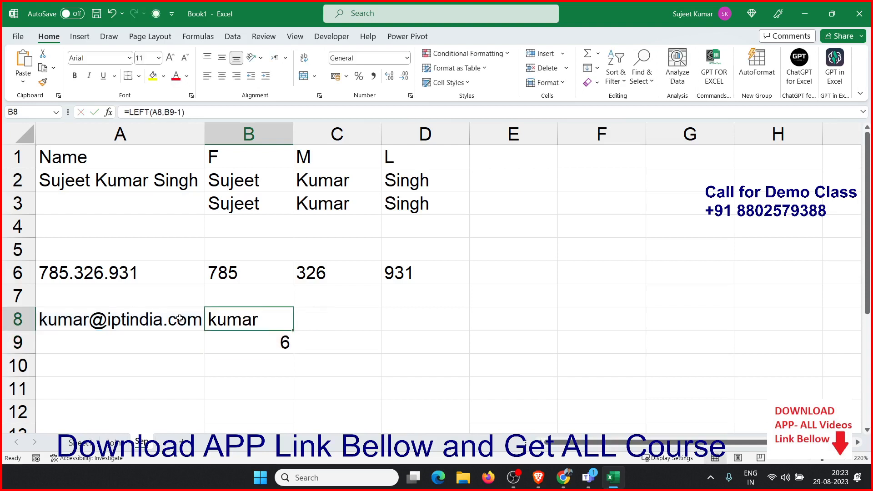
{"action": "key", "text": "Right"}
{"action": "type", "text": "=ri"}
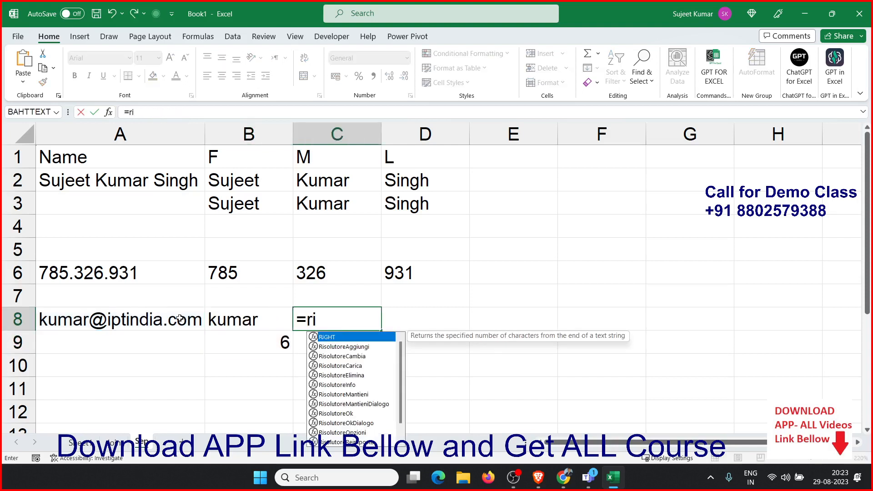
{"action": "key", "text": "Tab"}
{"action": "left_click", "coordinate": [180, 320]}
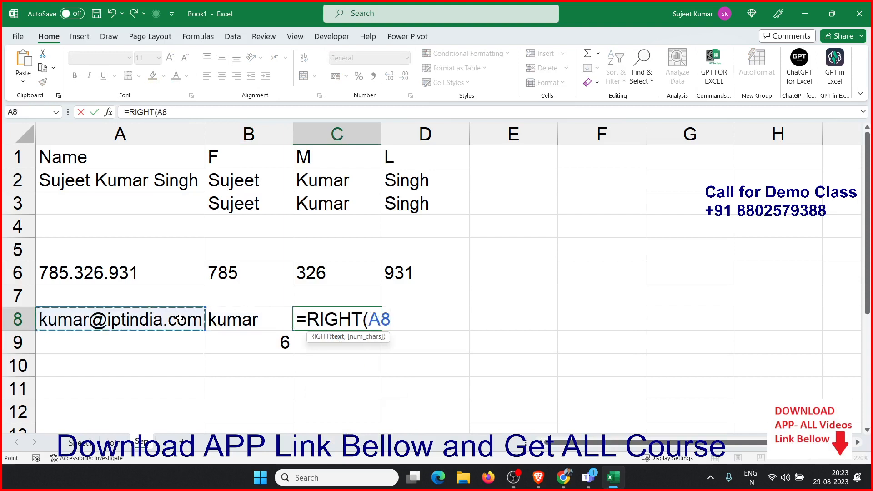
{"action": "type", "text": ","}
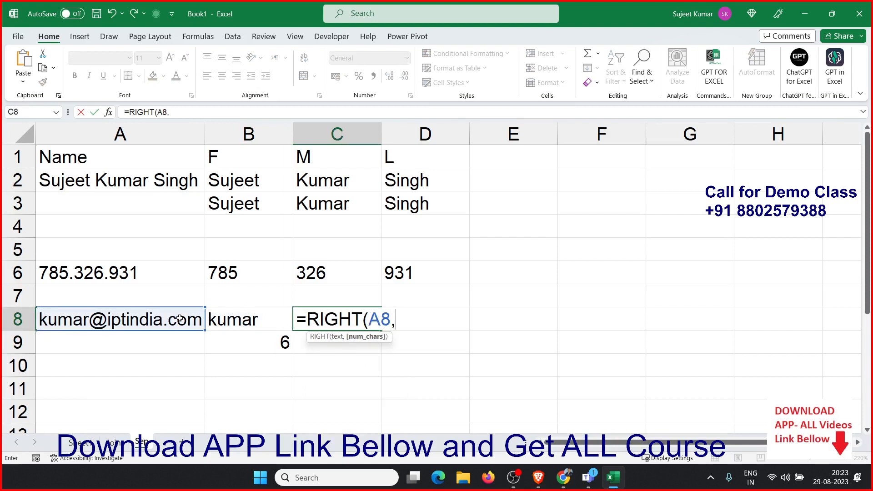
{"action": "type", "text": "len"}
{"action": "key", "text": "Tab"}
{"action": "left_click", "coordinate": [180, 319]}
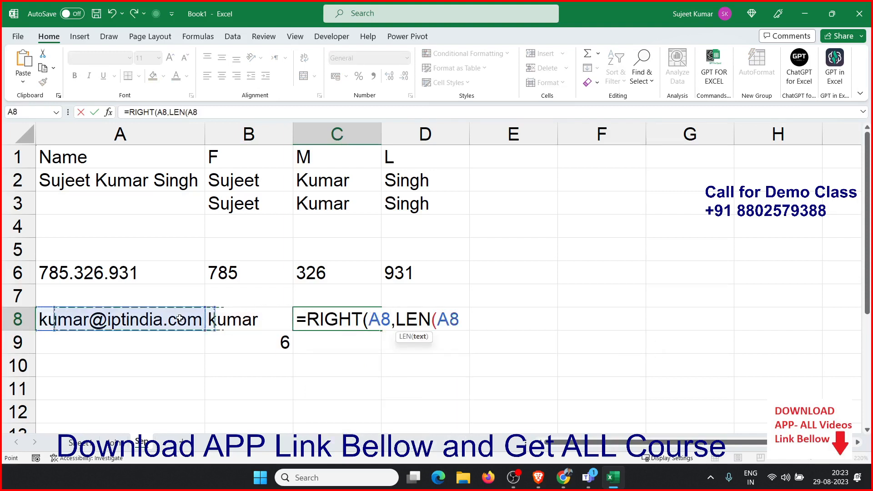
{"action": "type", "text": ")-"}
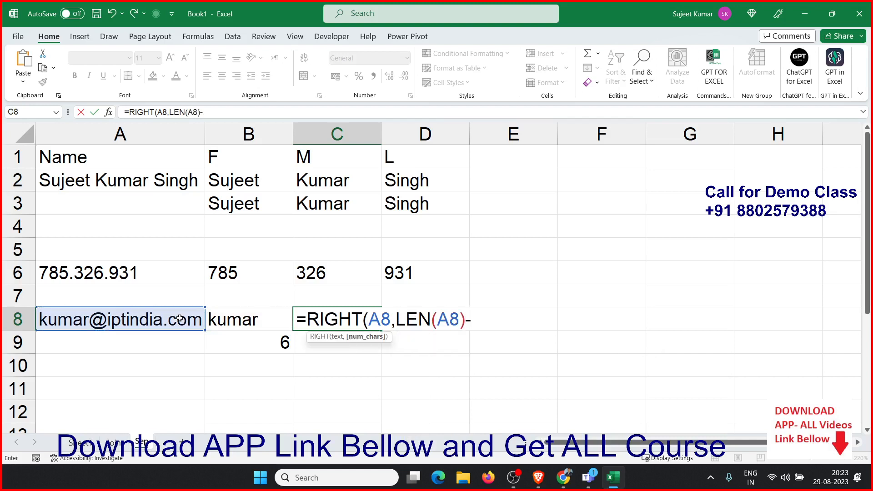
{"action": "key", "text": "Down"}
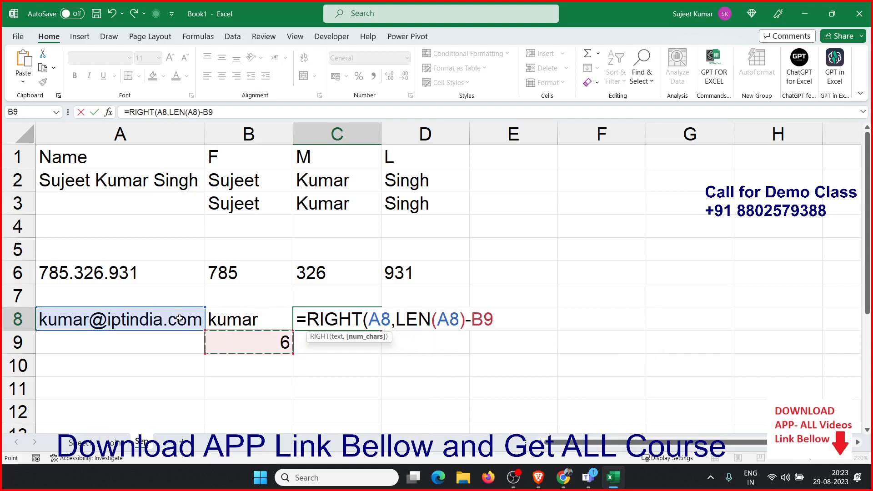
{"action": "key", "text": "Return"}
Review the formulas in B8 and C8 that split the e-mail address
{"action": "key", "text": "Up"}
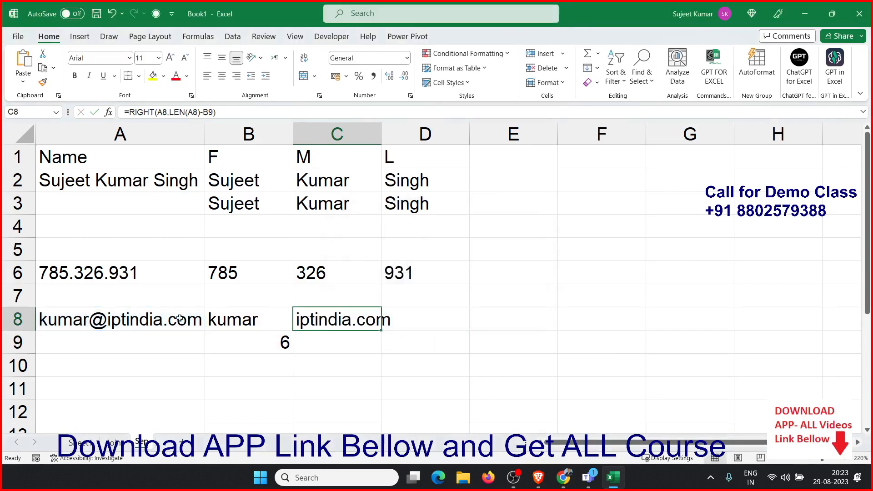
{"action": "key", "text": "Left"}
{"action": "key", "text": "Left"}
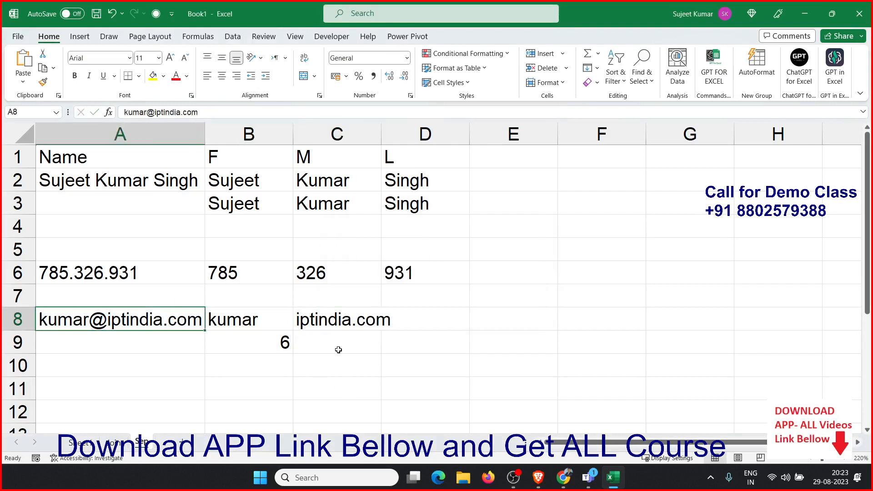
{"action": "left_click", "coordinate": [326, 319]}
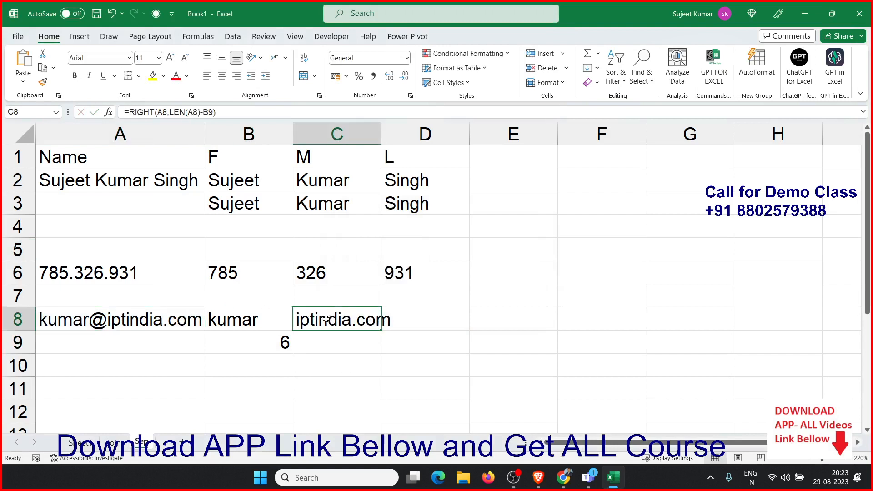
{"action": "left_click", "coordinate": [253, 324]}
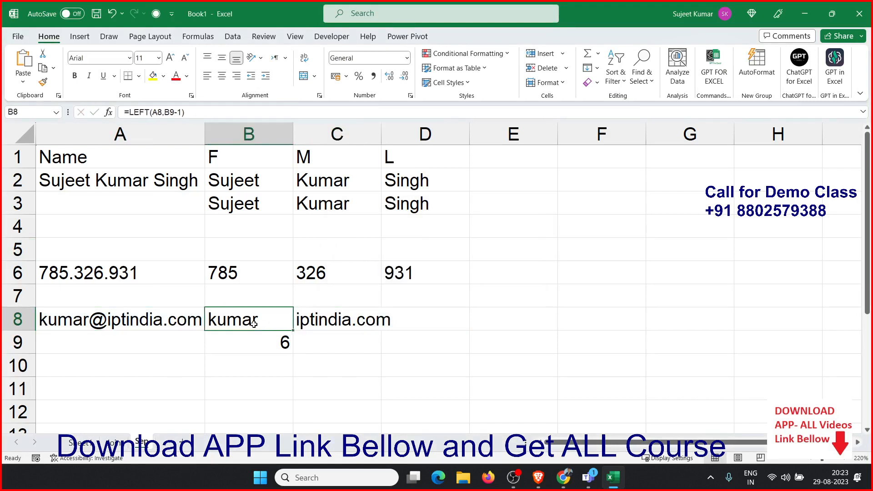
{"action": "left_click", "coordinate": [330, 320]}
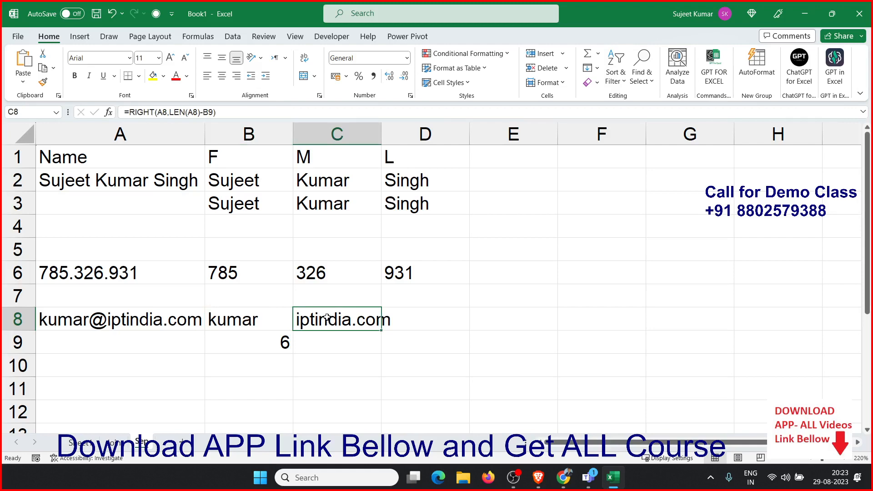
Add a new worksheet, rename it Mi, and zoom in on its cells
{"action": "left_click", "coordinate": [183, 442]}
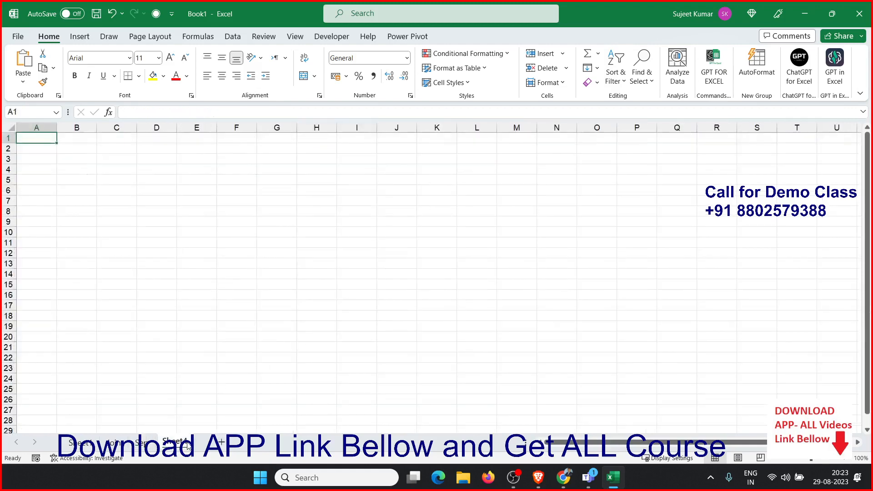
{"action": "type", "text": "Mix"}
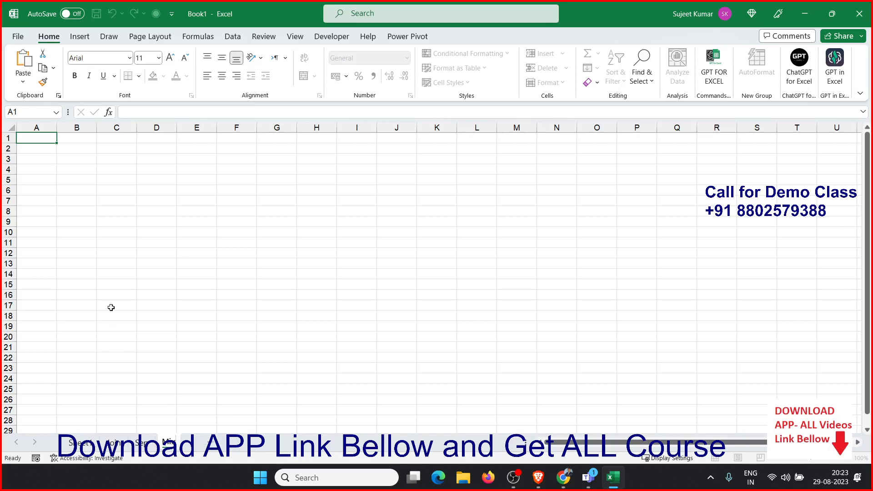
{"action": "left_click", "coordinate": [111, 295]}
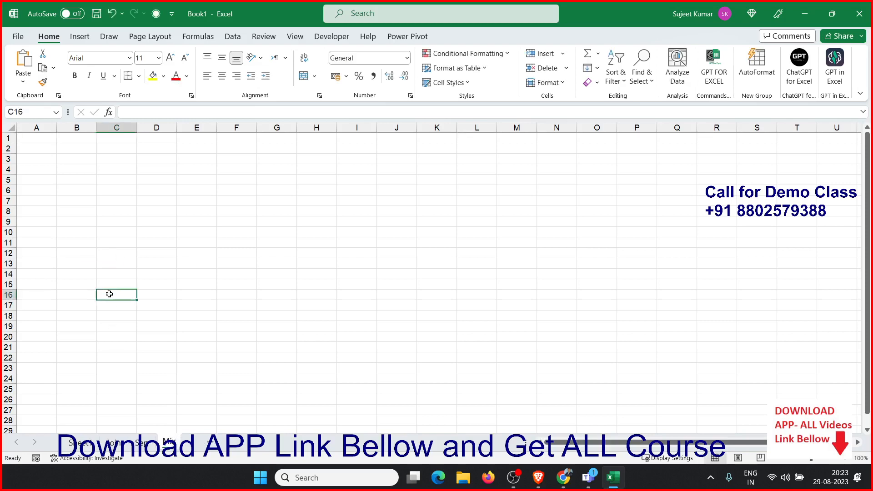
{"action": "scroll", "coordinate": [112, 295], "scroll_direction": "up", "scroll_amount": 5}
{"action": "left_click", "coordinate": [113, 174]}
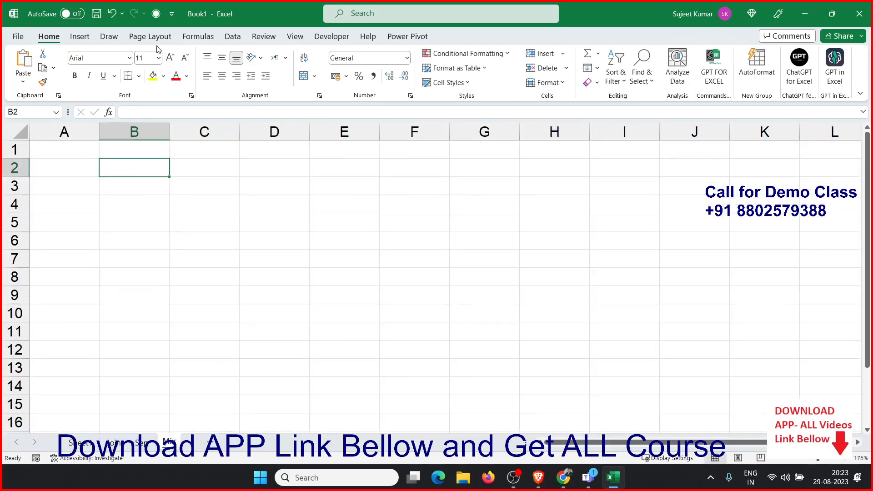
Browse the list of Text functions in the Formulas function library
{"action": "left_click", "coordinate": [198, 37]}
{"action": "left_click", "coordinate": [175, 66]}
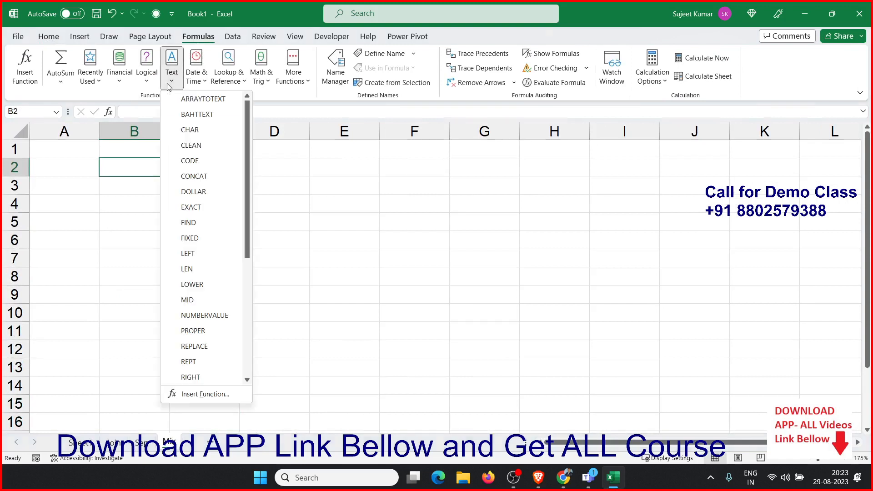
{"action": "left_click", "coordinate": [121, 159]}
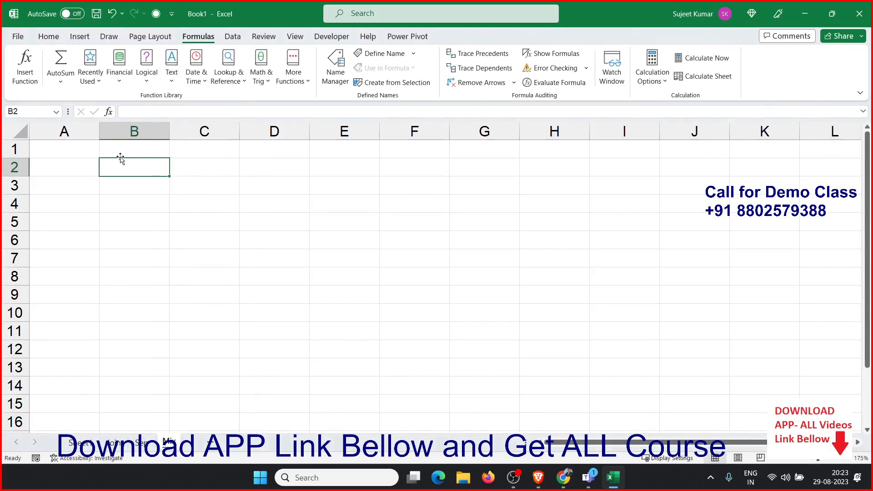
{"action": "left_click", "coordinate": [196, 66]}
{"action": "left_click", "coordinate": [171, 68]}
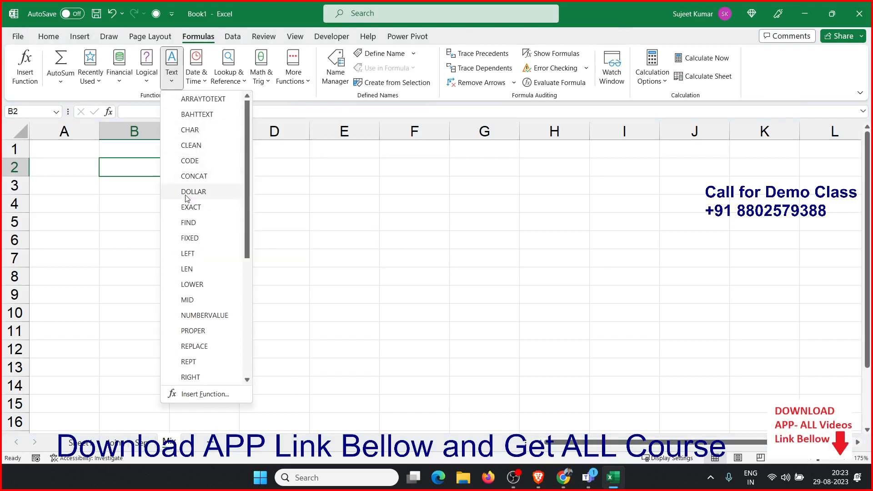
{"action": "left_click", "coordinate": [90, 178]}
{"action": "left_click", "coordinate": [86, 164]}
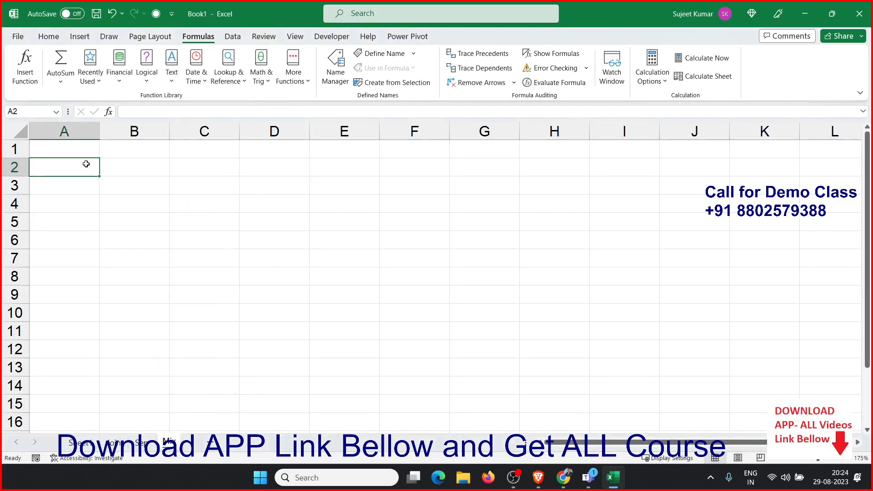
Enter 1500 in A2 and apply the currency number format to it
{"action": "type", "text": "1500"}
{"action": "key", "text": "Return"}
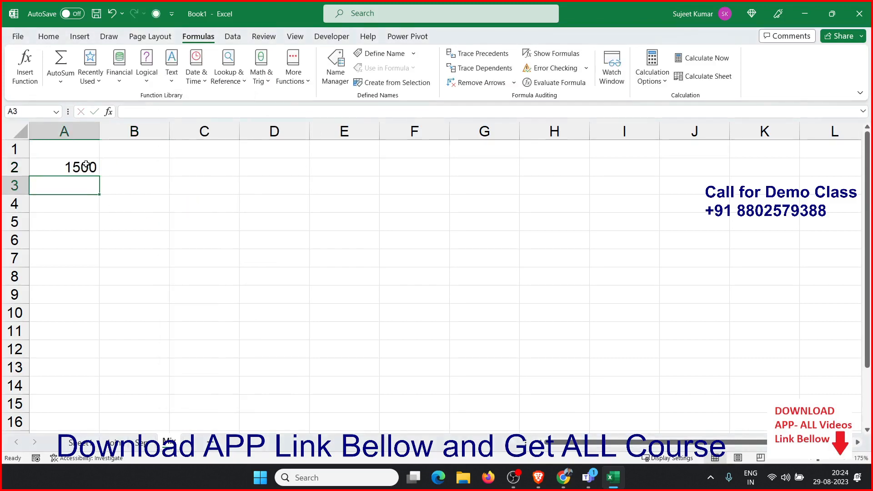
{"action": "left_click", "coordinate": [89, 165]}
{"action": "key", "text": "ctrl+shift+4"}
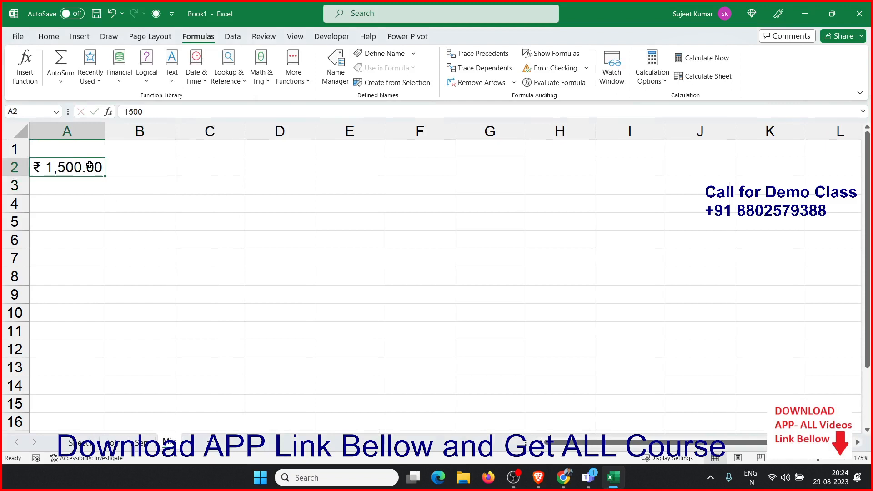
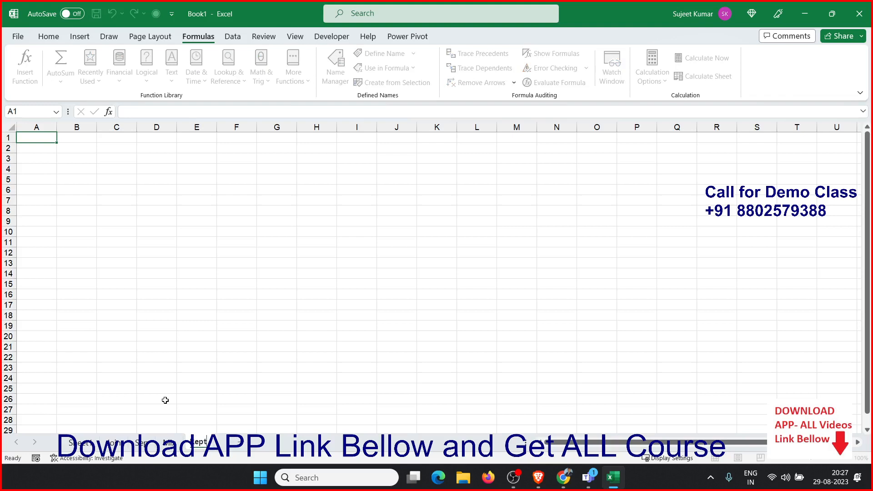
Review the VALUE and VALUETOTEXT formulas in B12 and C12 on the Mi sheet
{"action": "left_click", "coordinate": [44, 145]}
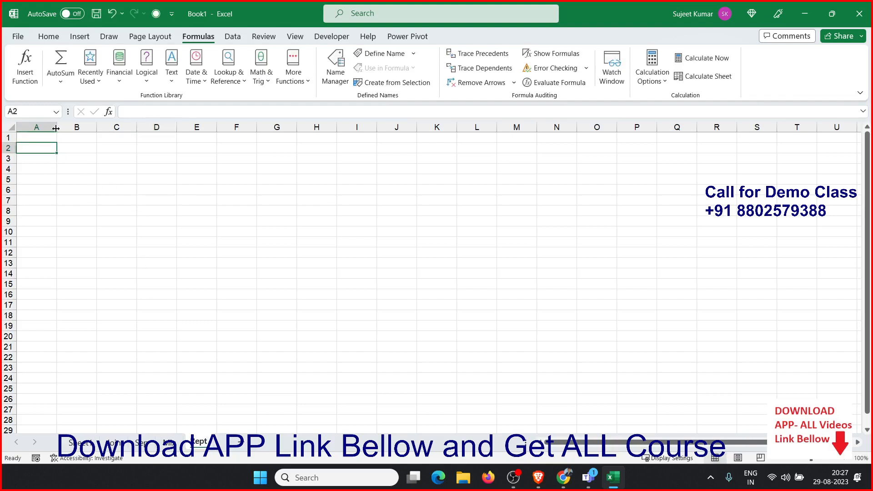
{"action": "left_click", "coordinate": [79, 36]}
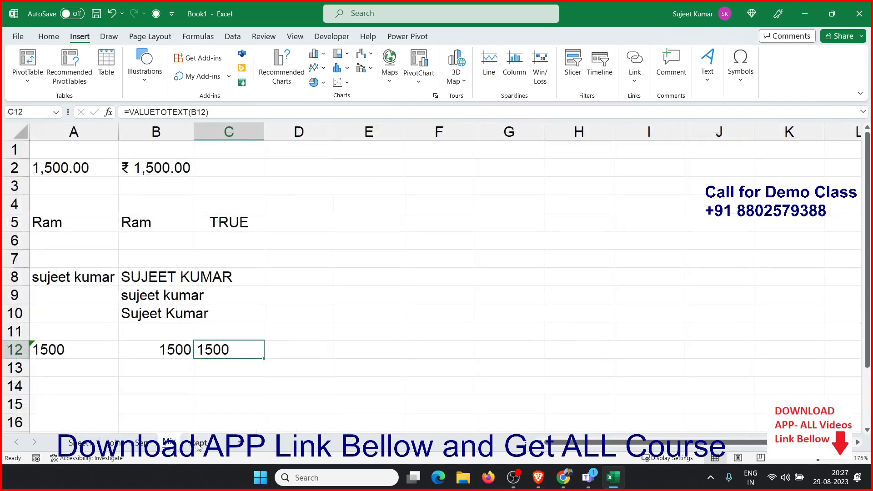
{"action": "left_click", "coordinate": [166, 352]}
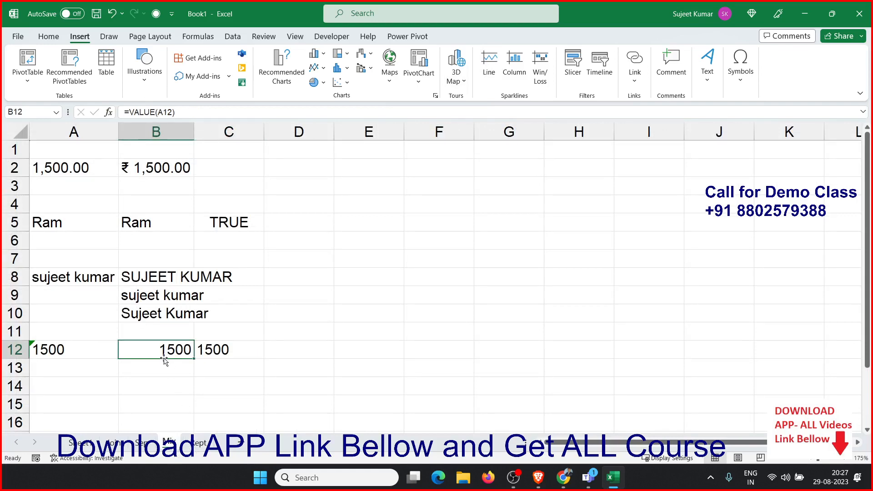
{"action": "left_click", "coordinate": [208, 351]}
Switch to the Rept sheet and zoom in on its cells
{"action": "left_click", "coordinate": [196, 444]}
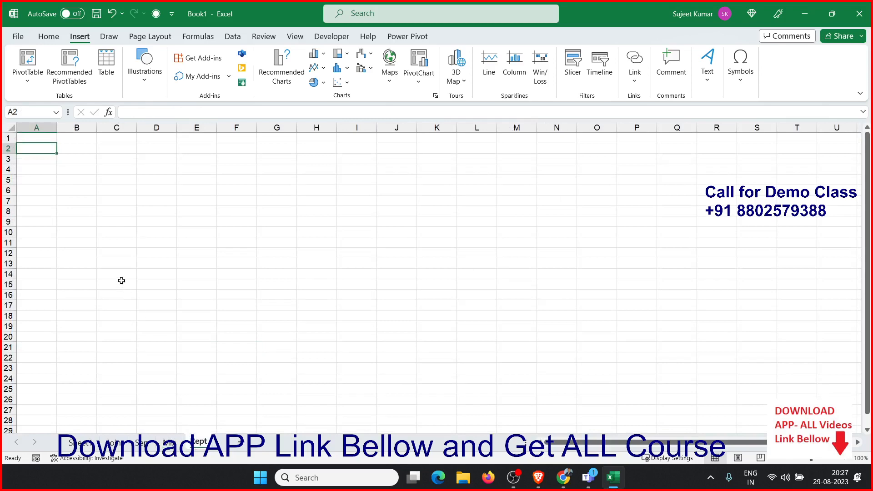
{"action": "scroll", "coordinate": [126, 242], "scroll_direction": "up", "scroll_amount": 3}
{"action": "scroll", "coordinate": [125, 241], "scroll_direction": "up", "scroll_amount": 2}
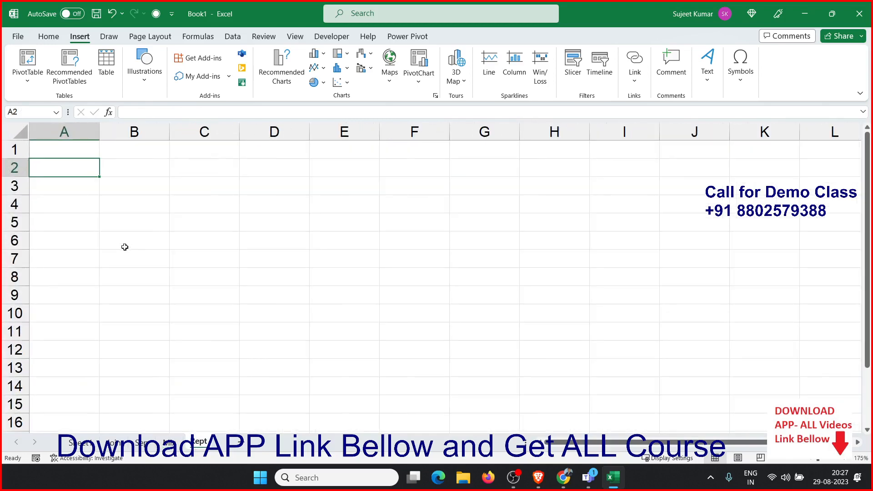
{"action": "left_click", "coordinate": [91, 200]}
{"action": "left_click", "coordinate": [71, 171]}
{"action": "type", "text": "15"}
{"action": "key", "text": "Escape"}
Enter the header Sales in A1
{"action": "key", "text": "Up"}
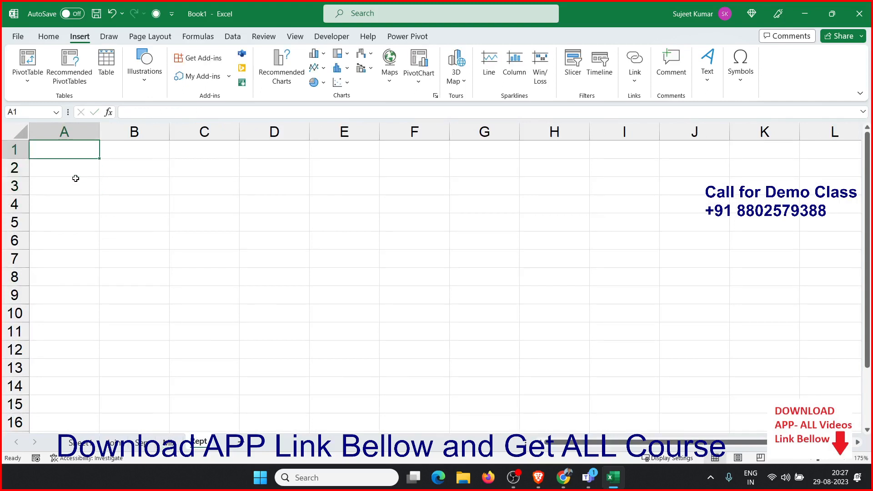
{"action": "type", "text": "SAle"}
{"action": "key", "text": "BackSpace"}
{"action": "key", "text": "BackSpace"}
{"action": "key", "text": "BackSpace"}
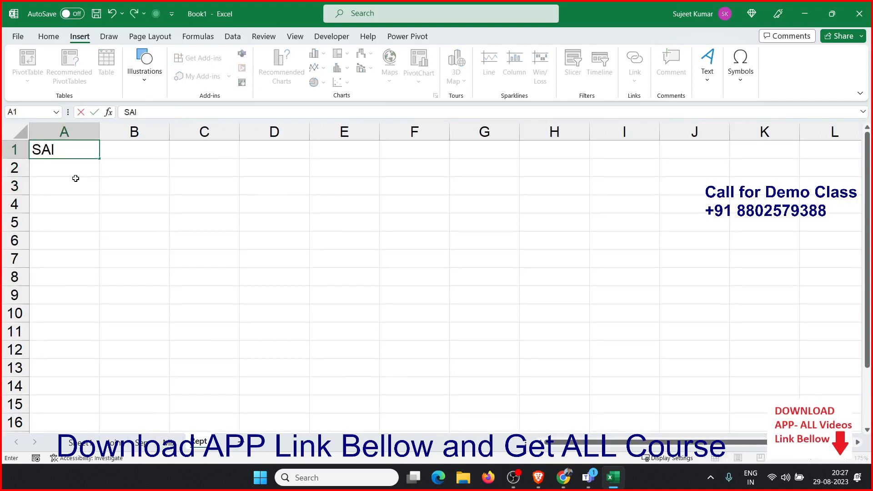
{"action": "type", "text": "ale"}
{"action": "type", "text": "s"}
{"action": "key", "text": "Return"}
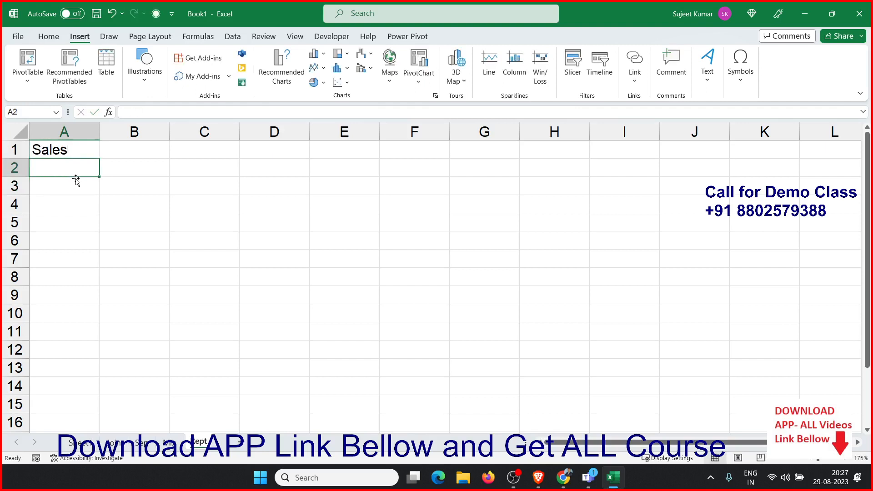
Enter the sales values 85, 36, 45, 25, 96, 32, 63 and 12 in A2 through A9
{"action": "type", "text": "85"}
{"action": "key", "text": "Return"}
{"action": "type", "text": "36"}
{"action": "key", "text": "Return"}
{"action": "type", "text": "45"}
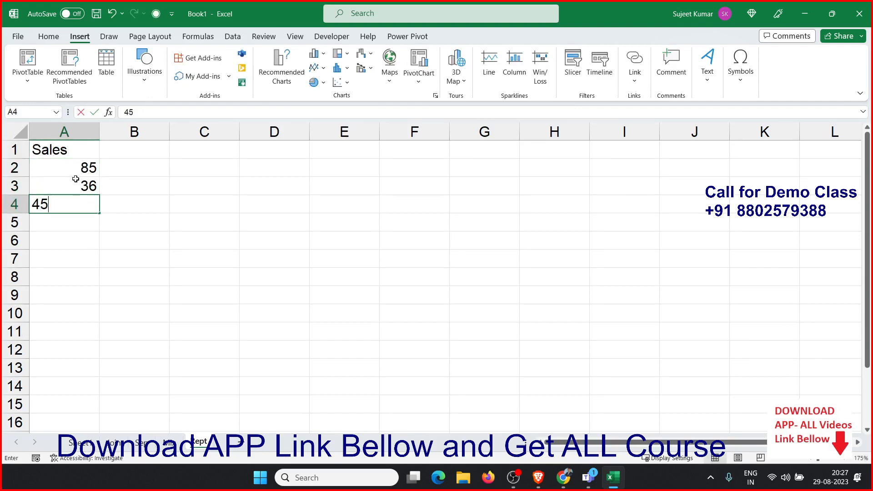
{"action": "key", "text": "Return"}
{"action": "type", "text": "25"}
{"action": "key", "text": "Return"}
{"action": "type", "text": "96"}
{"action": "key", "text": "Return"}
{"action": "type", "text": "32"}
{"action": "key", "text": "Return"}
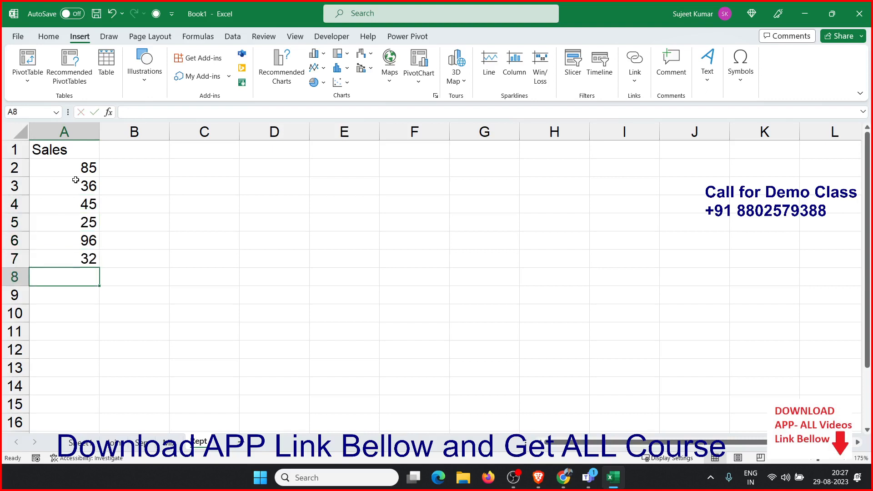
{"action": "type", "text": "63"}
{"action": "key", "text": "Return"}
{"action": "type", "text": "12"}
{"action": "key", "text": "Return"}
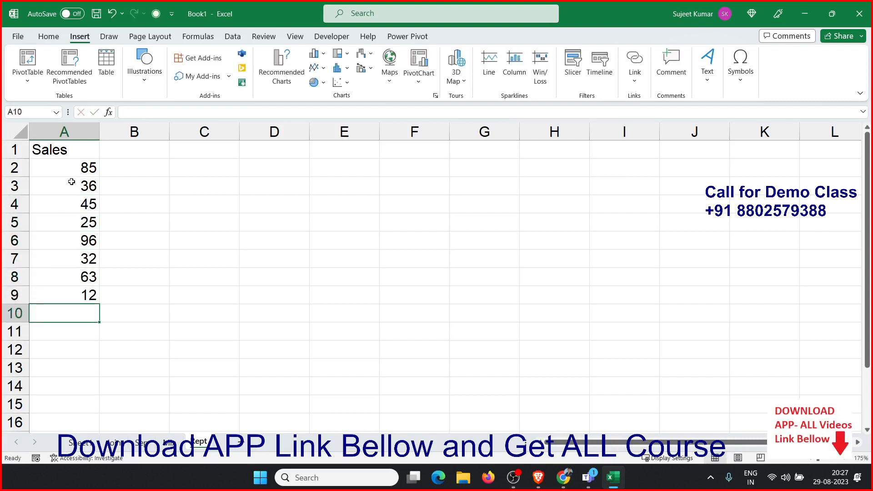
Select the sales values A2:A9 and preview the blue gradient data bar conditional formatting without applying it
{"action": "left_click", "coordinate": [119, 182]}
{"action": "left_click_drag", "start_coordinate": [67, 168], "coordinate": [64, 292]}
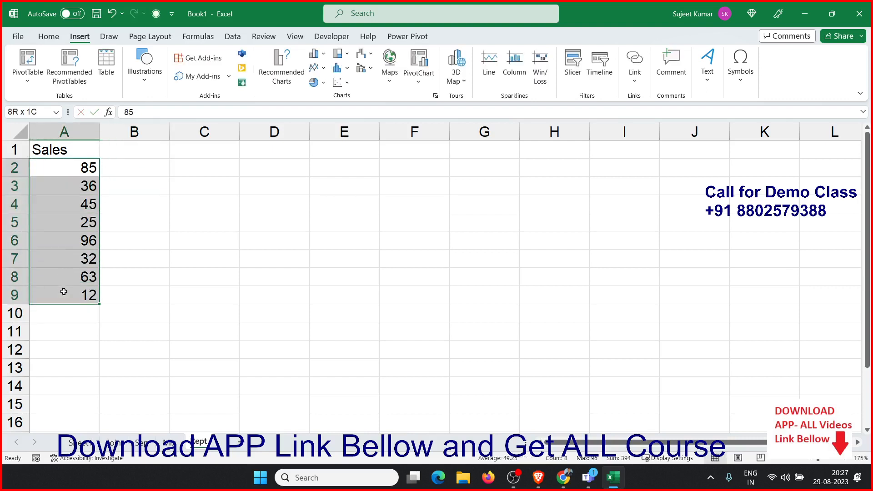
{"action": "left_click", "coordinate": [58, 38]}
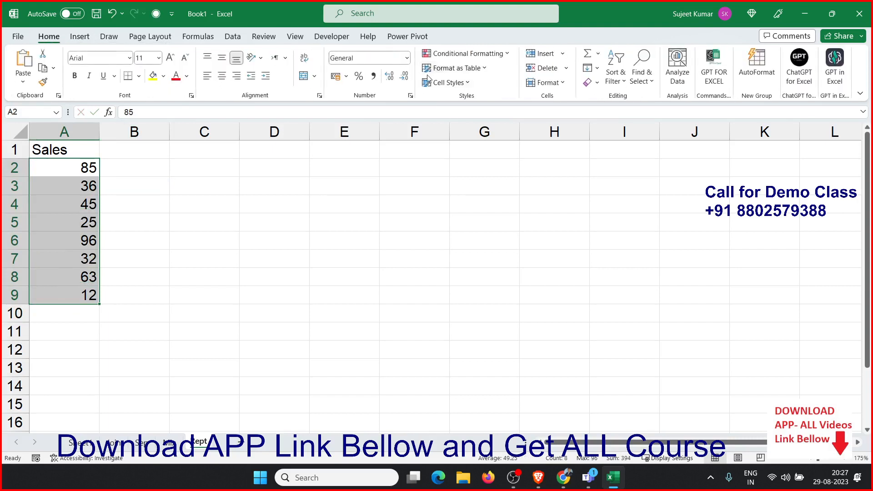
{"action": "left_click", "coordinate": [466, 53]}
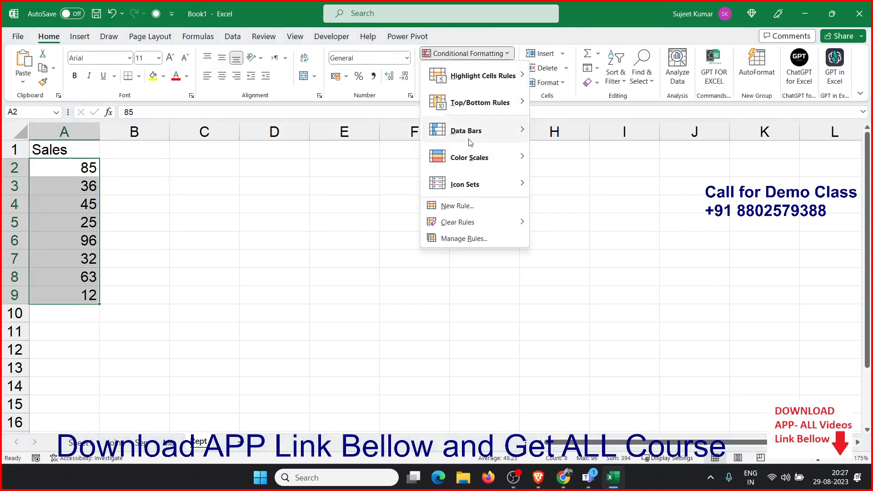
{"action": "mouse_move", "coordinate": [495, 137]}
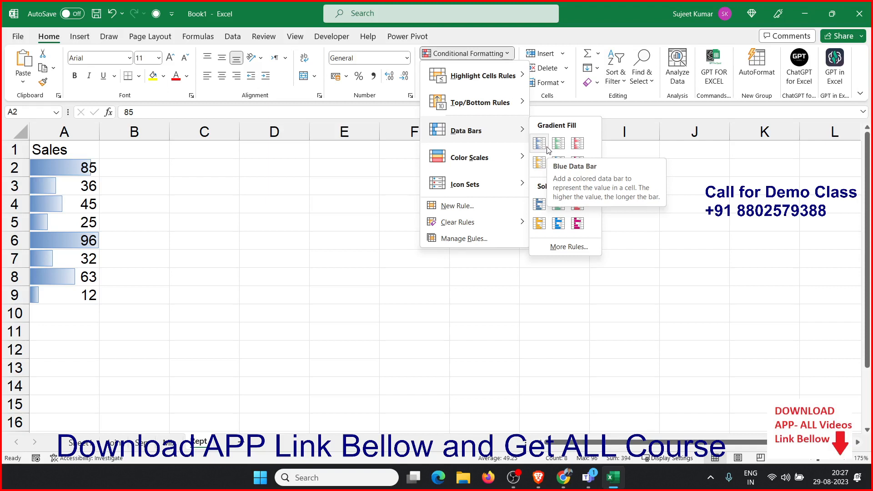
{"action": "left_click", "coordinate": [162, 170]}
In B2, enter =REPT("|",A2) to repeat a bar character by the sales value
{"action": "left_click", "coordinate": [160, 167]}
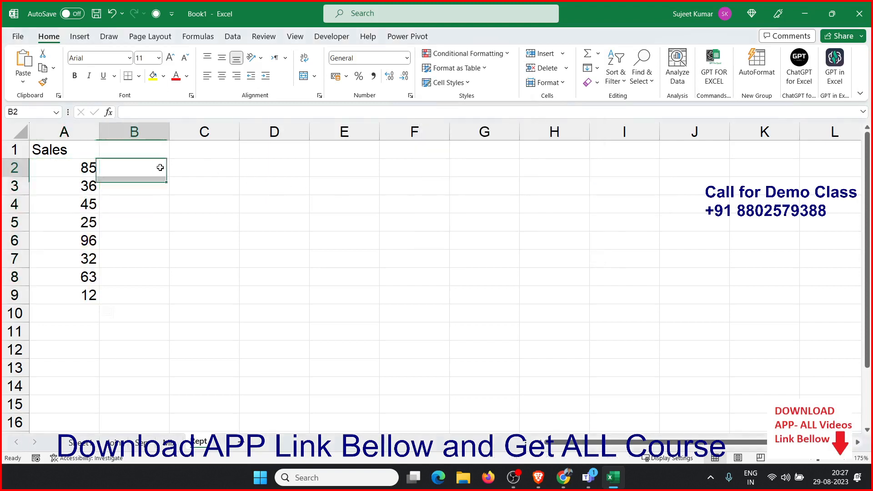
{"action": "type", "text": "="}
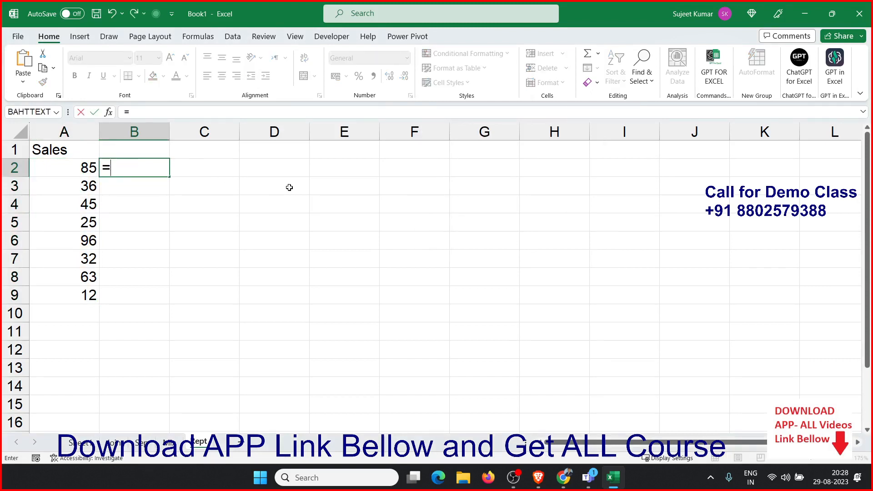
{"action": "type", "text": "le"}
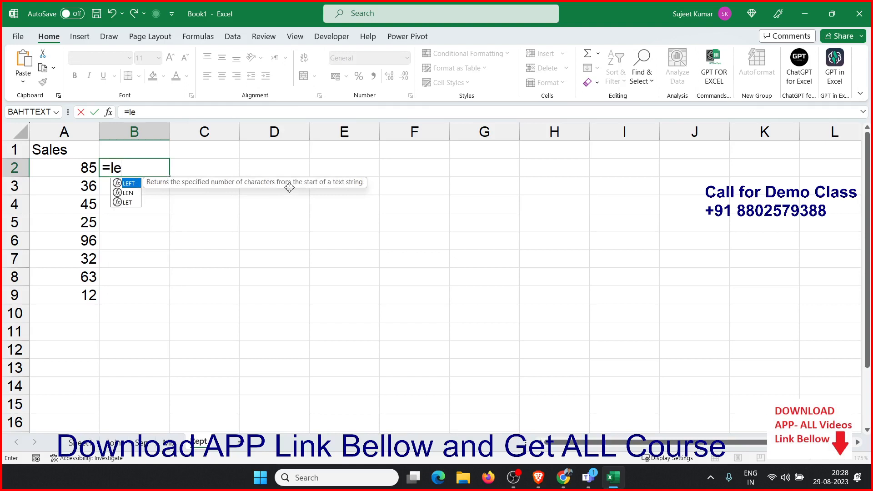
{"action": "key", "text": "BackSpace"}
{"action": "key", "text": "BackSpace"}
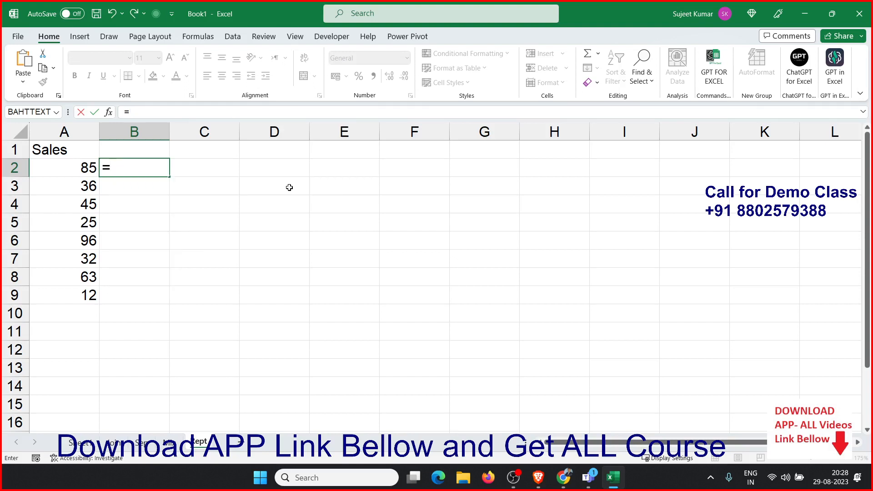
{"action": "type", "text": "re"}
{"action": "key", "text": "Down"}
{"action": "key", "text": "Down"}
{"action": "key", "text": "Down"}
{"action": "key", "text": "Tab"}
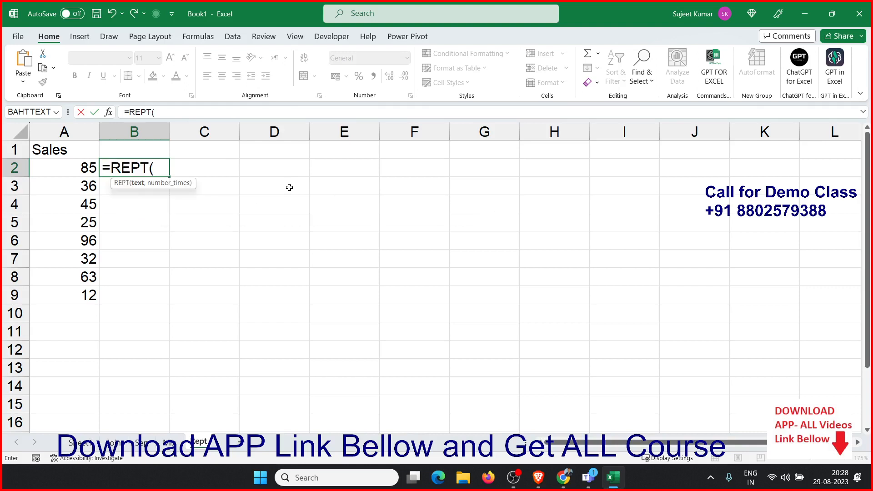
{"action": "key", "text": "Left"}
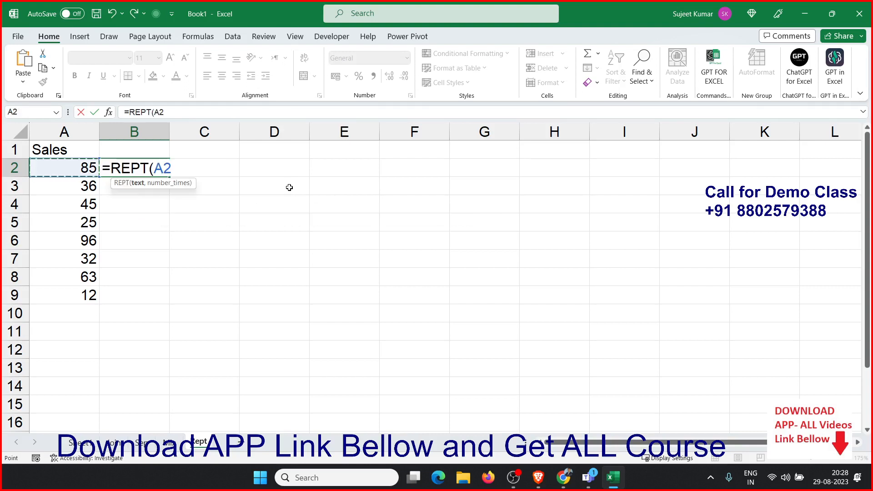
{"action": "key", "text": "BackSpace"}
{"action": "type", "text": "\""}
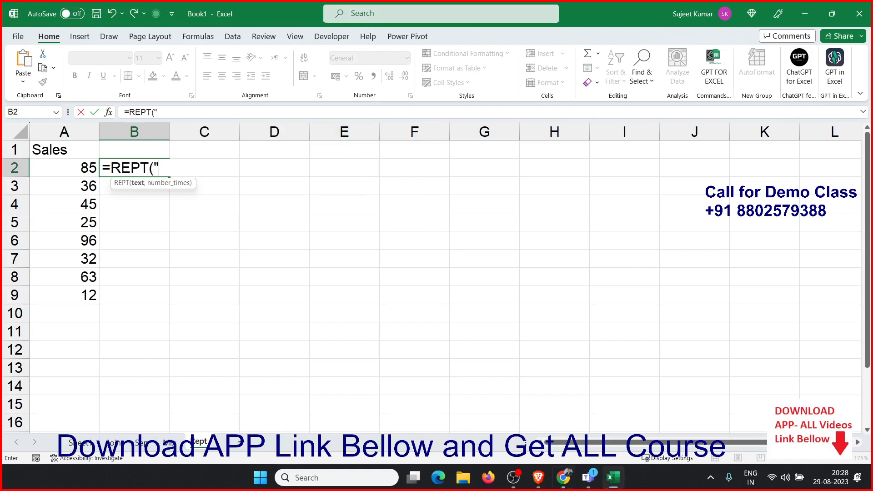
{"action": "key", "text": "alt+Tab"}
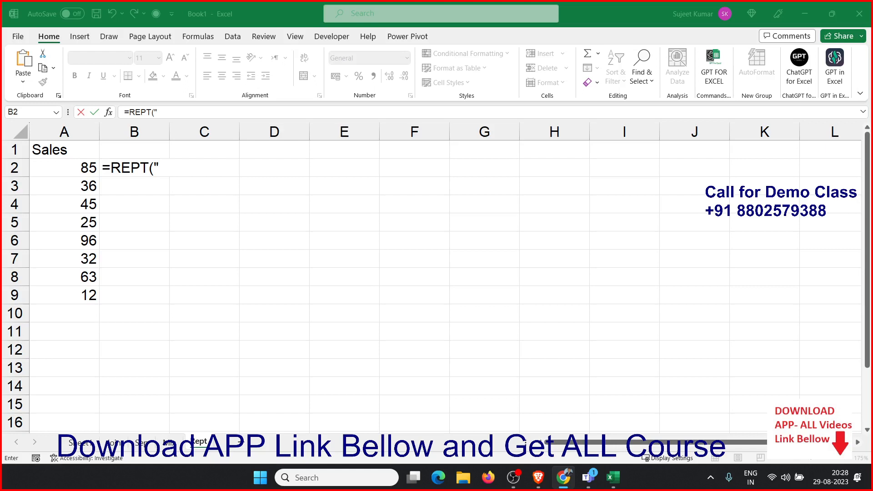
{"action": "left_click", "coordinate": [146, 170]}
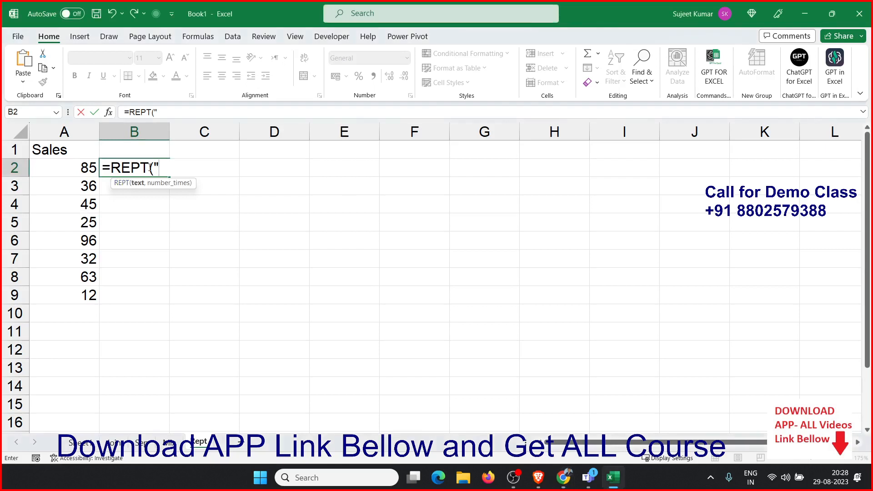
{"action": "type", "text": "|\","}
{"action": "left_click", "coordinate": [87, 163]}
{"action": "key", "text": "Return"}
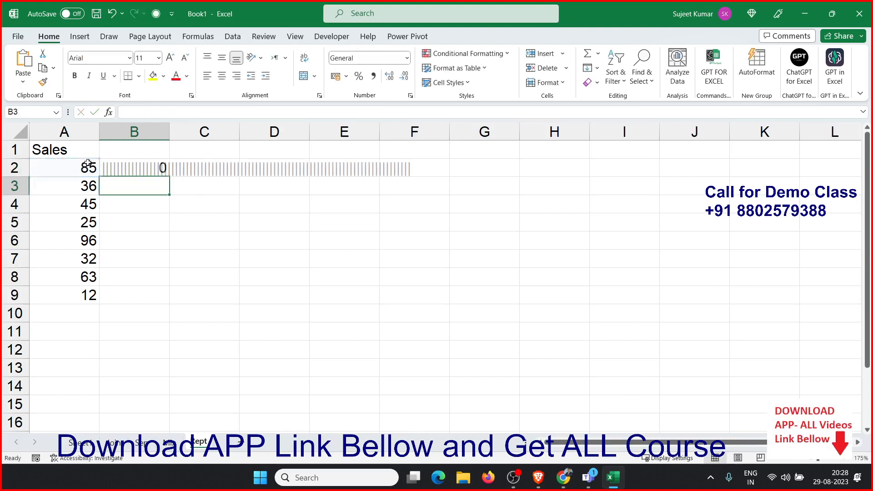
Fill the REPT formula down through B9
{"action": "left_click", "coordinate": [127, 175]}
{"action": "left_click_drag", "start_coordinate": [127, 175], "coordinate": [128, 295]}
{"action": "left_click", "coordinate": [134, 165]}
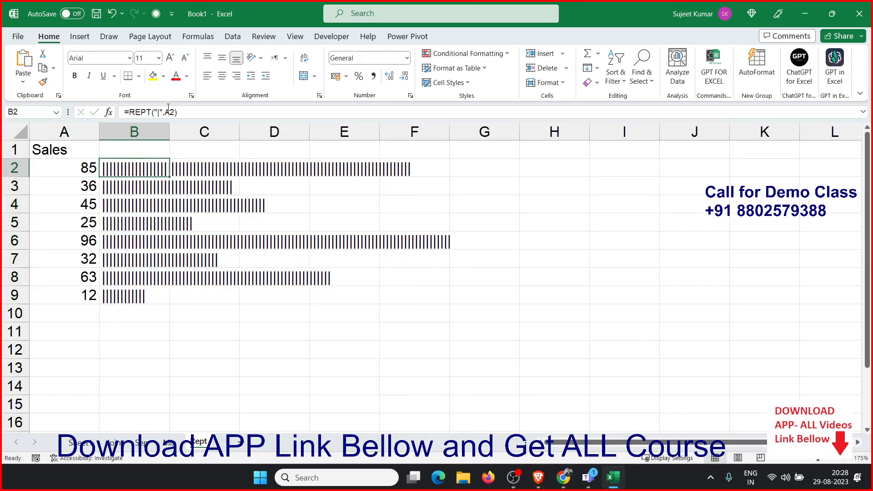
Change B2's formula to =REPT("|",A2/5) and fill it down through B9
{"action": "left_click", "coordinate": [171, 112]}
{"action": "type", "text": "/5"}
{"action": "key", "text": "Return"}
{"action": "key", "text": "Up"}
{"action": "key", "text": "ctrl+shift+Down"}
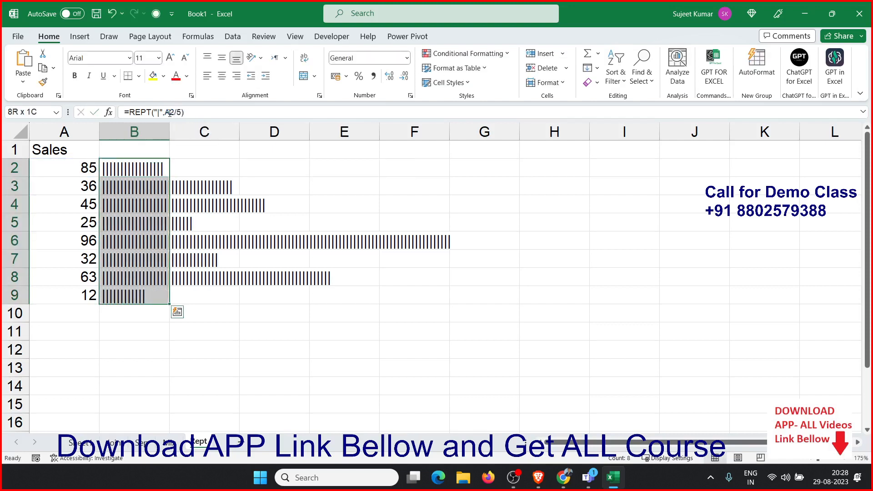
{"action": "key", "text": "ctrl+d"}
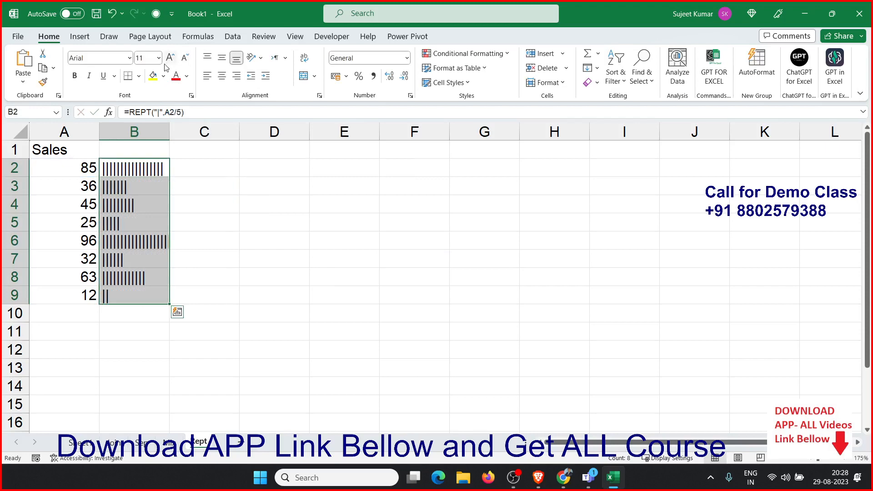
Change the font of the REPT bars in B2:B9 to Britannic Bold
{"action": "left_click", "coordinate": [130, 58]}
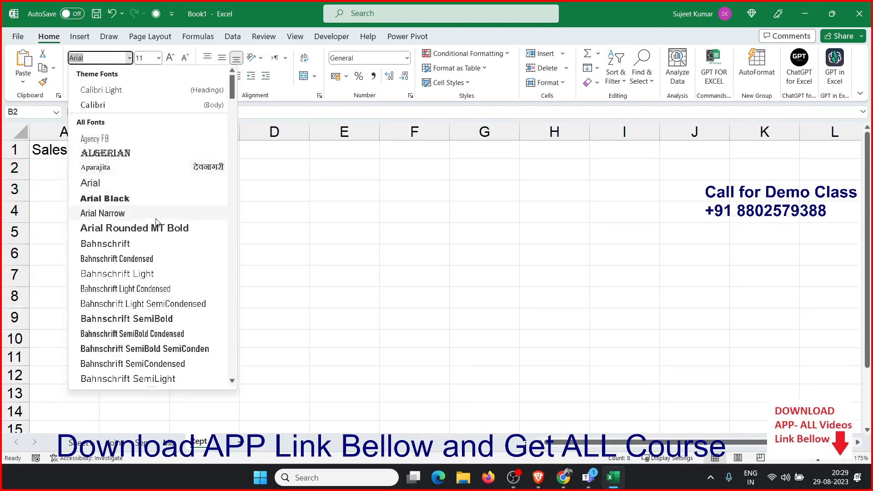
{"action": "scroll", "coordinate": [157, 281], "scroll_direction": "down", "scroll_amount": 9}
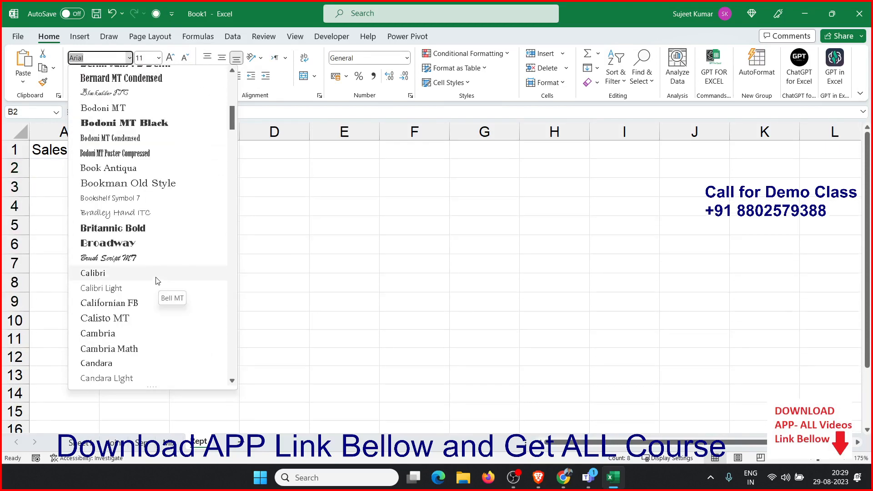
{"action": "scroll", "coordinate": [155, 277], "scroll_direction": "down", "scroll_amount": 3}
{"action": "scroll", "coordinate": [155, 285], "scroll_direction": "up", "scroll_amount": 6}
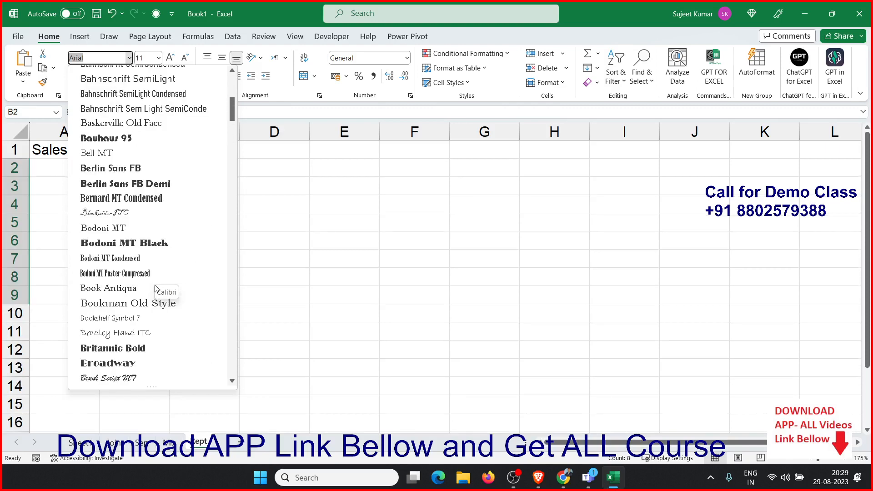
{"action": "scroll", "coordinate": [155, 253], "scroll_direction": "up", "scroll_amount": 3}
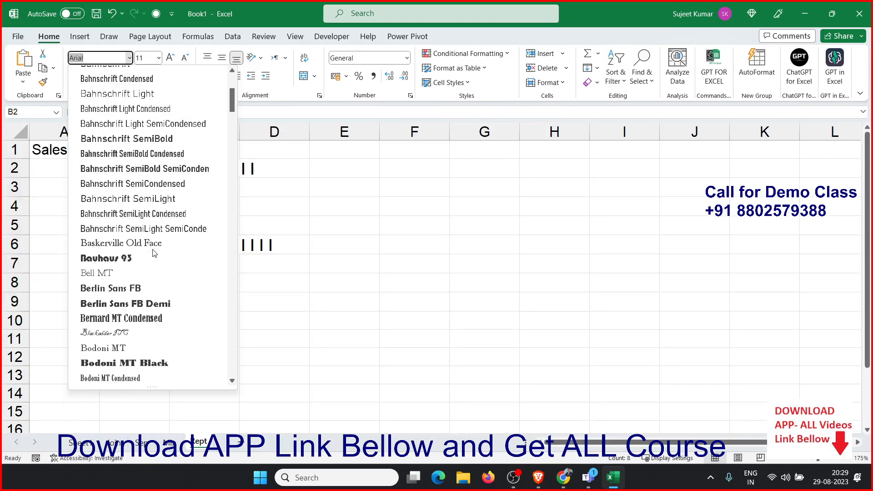
{"action": "scroll", "coordinate": [155, 254], "scroll_direction": "up", "scroll_amount": 5}
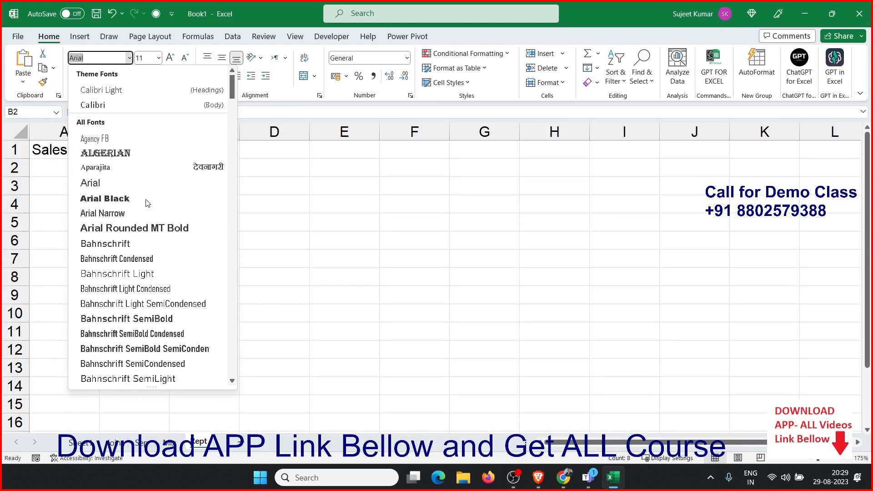
{"action": "scroll", "coordinate": [148, 203], "scroll_direction": "down", "scroll_amount": 5}
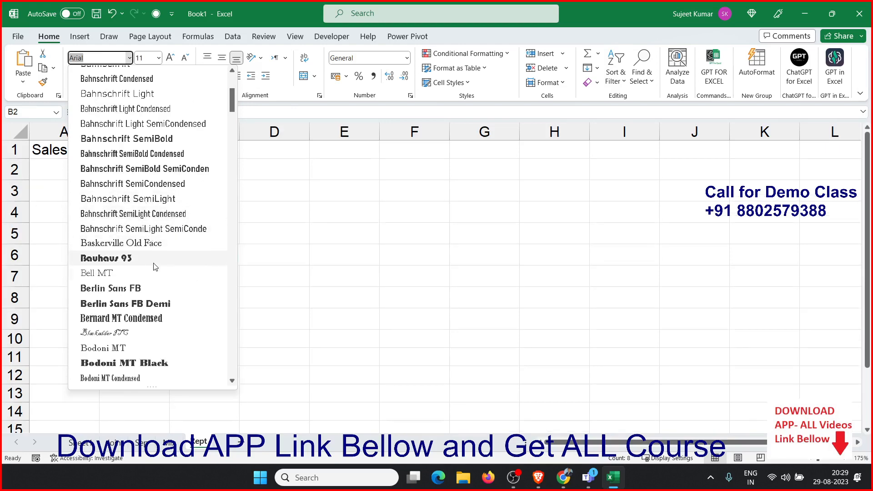
{"action": "scroll", "coordinate": [161, 337], "scroll_direction": "down", "scroll_amount": 1}
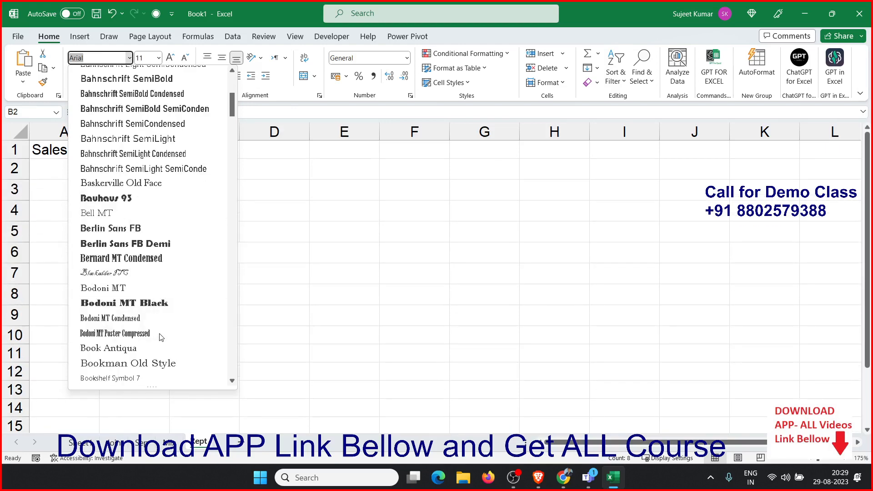
{"action": "scroll", "coordinate": [164, 360], "scroll_direction": "down", "scroll_amount": 1}
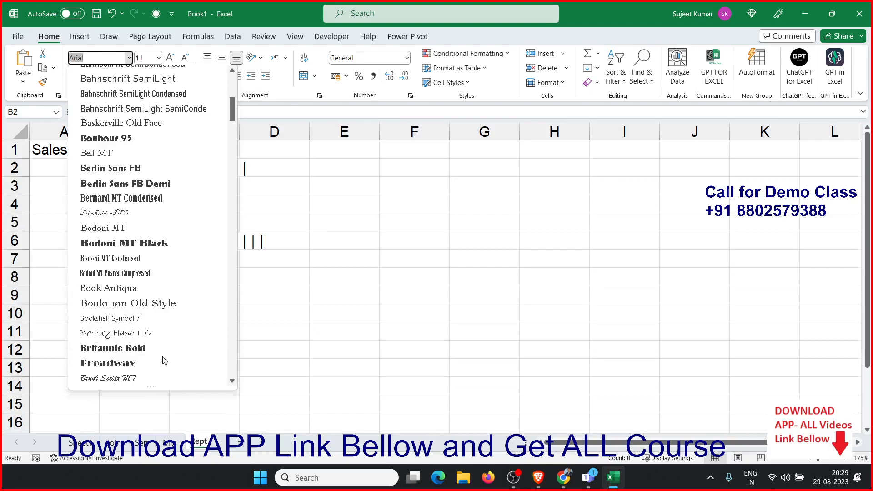
{"action": "left_click", "coordinate": [163, 351]}
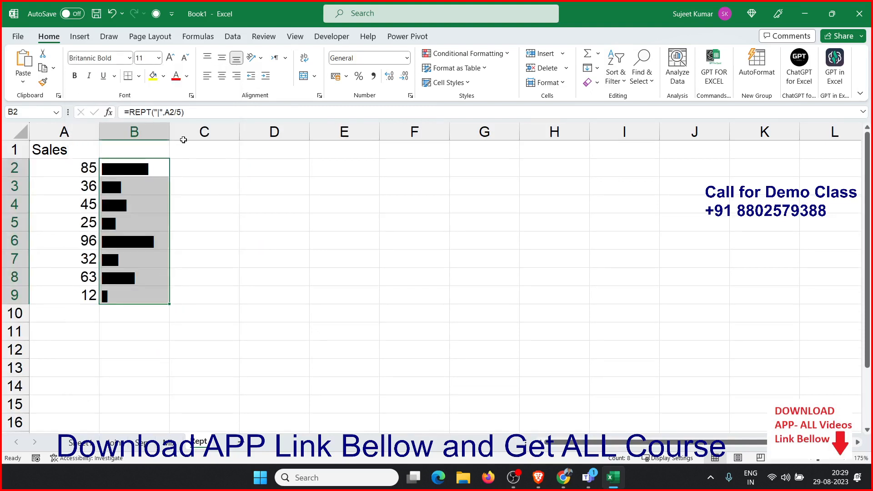
Colour the bar characters in B2:B9 with the standard green font colour
{"action": "left_click", "coordinate": [187, 76]}
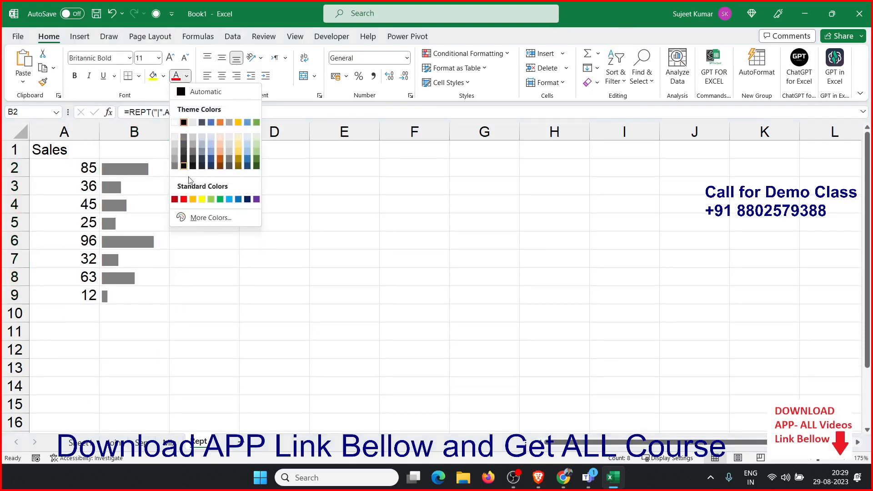
{"action": "left_click", "coordinate": [211, 199]}
{"action": "left_click", "coordinate": [227, 268]}
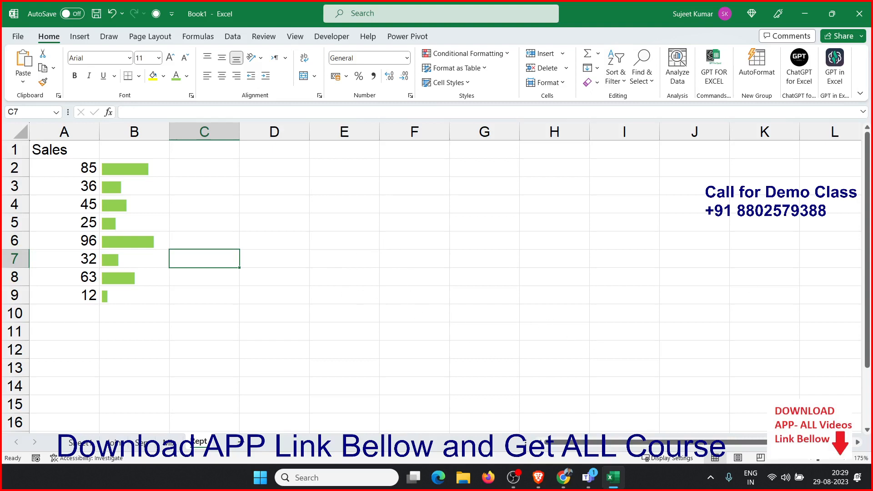
Add a new worksheet and rename it Date
{"action": "scroll", "coordinate": [437, 281], "scroll_direction": "down", "scroll_amount": 2}
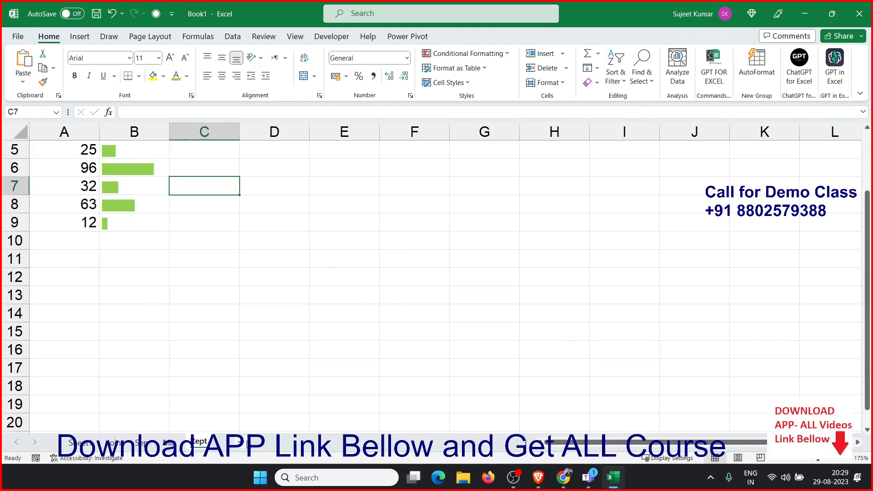
{"action": "left_click", "coordinate": [239, 441]}
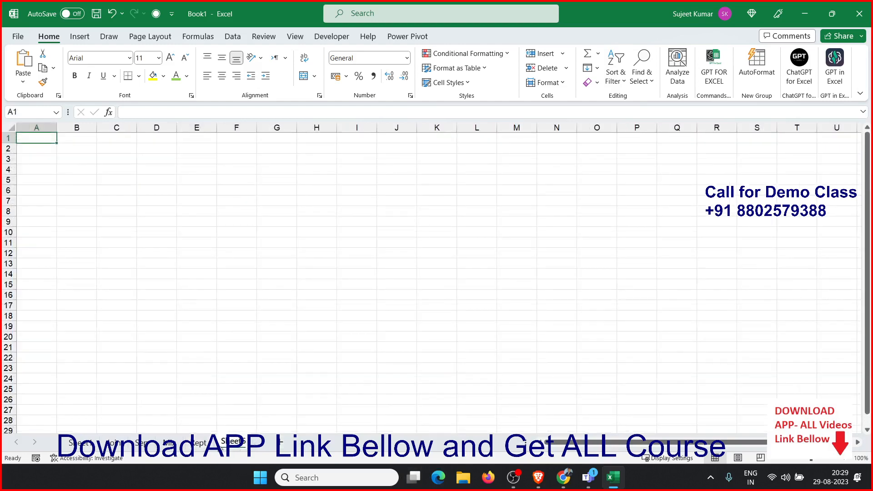
{"action": "left_click", "coordinate": [199, 442]}
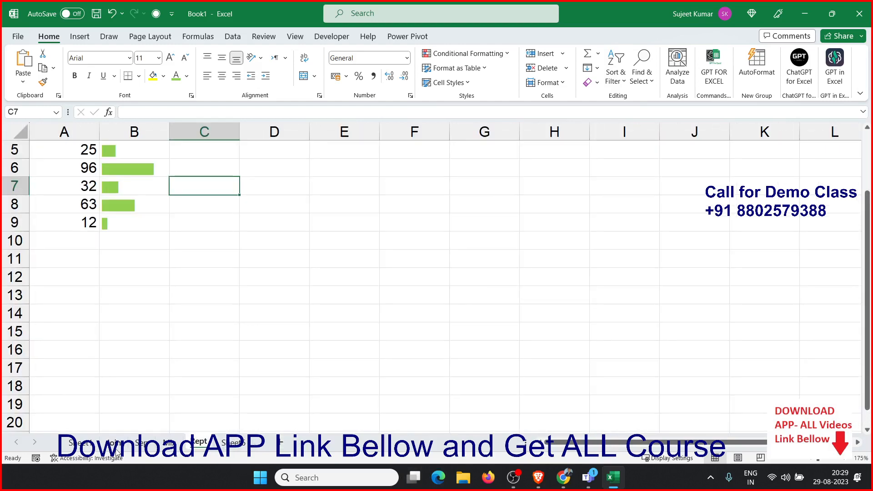
{"action": "left_click", "coordinate": [232, 442]}
{"action": "type", "text": "Date-"}
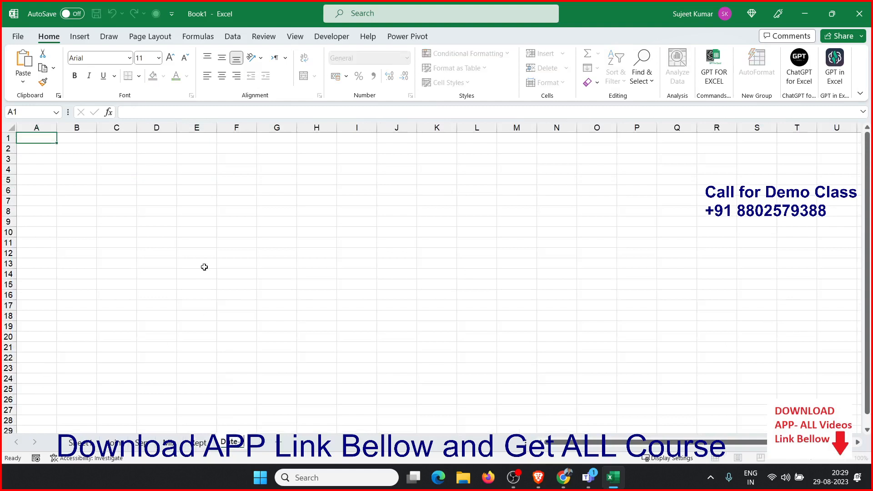
{"action": "left_click", "coordinate": [197, 223]}
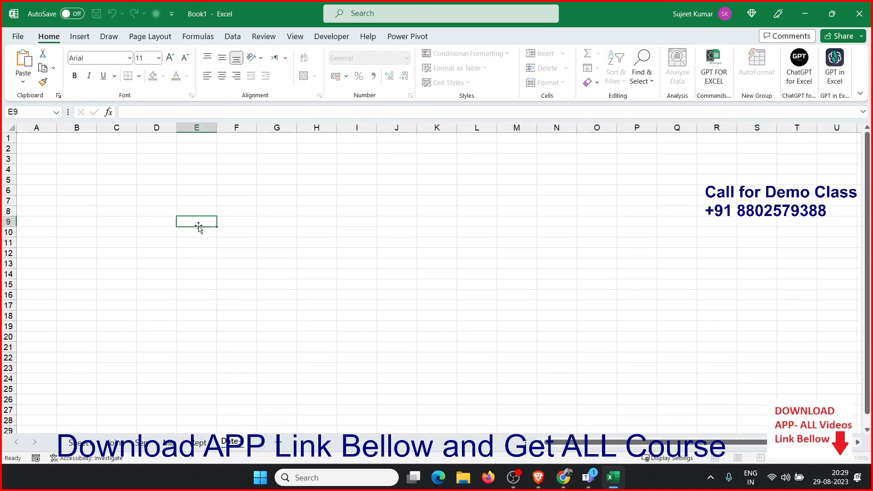
In A3, enter the date 29/8 and widen column A to fit it
{"action": "left_click", "coordinate": [54, 162]}
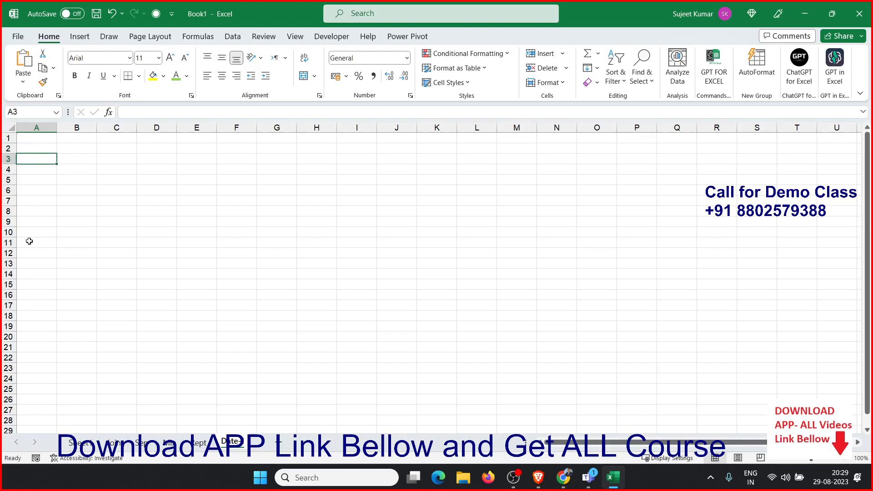
{"action": "type", "text": "29/"}
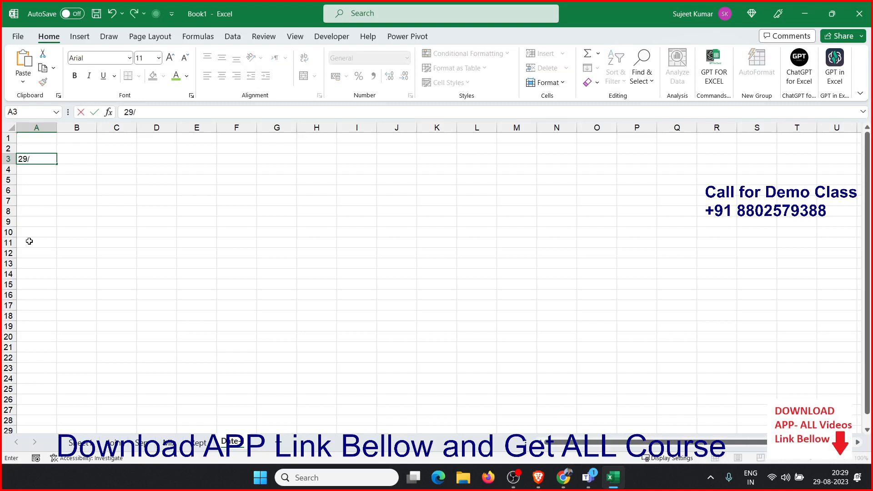
{"action": "type", "text": "8"}
{"action": "key", "text": "Return"}
{"action": "key", "text": "Up"}
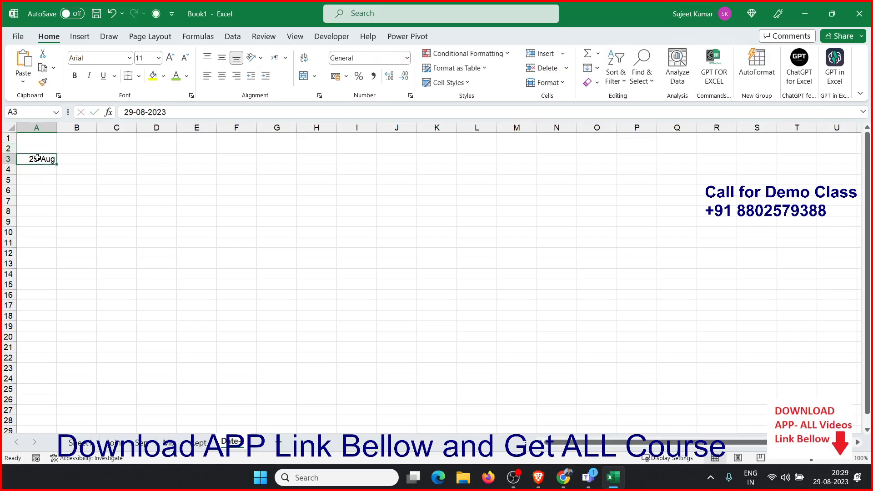
{"action": "left_click_drag", "start_coordinate": [53, 128], "coordinate": [62, 128]}
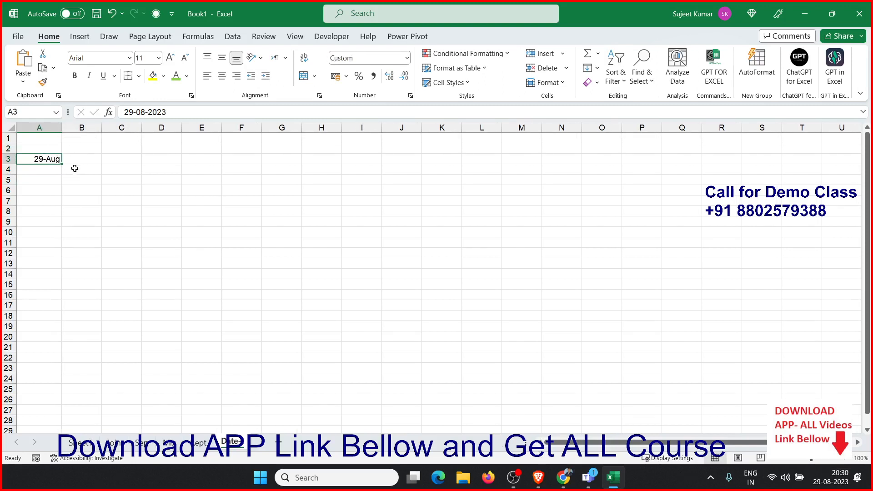
In A4, enter =DATE(2023,8,29) to build the date from year, month and day
{"action": "left_click", "coordinate": [60, 173]}
{"action": "scroll", "coordinate": [54, 199], "scroll_direction": "up", "scroll_amount": 2}
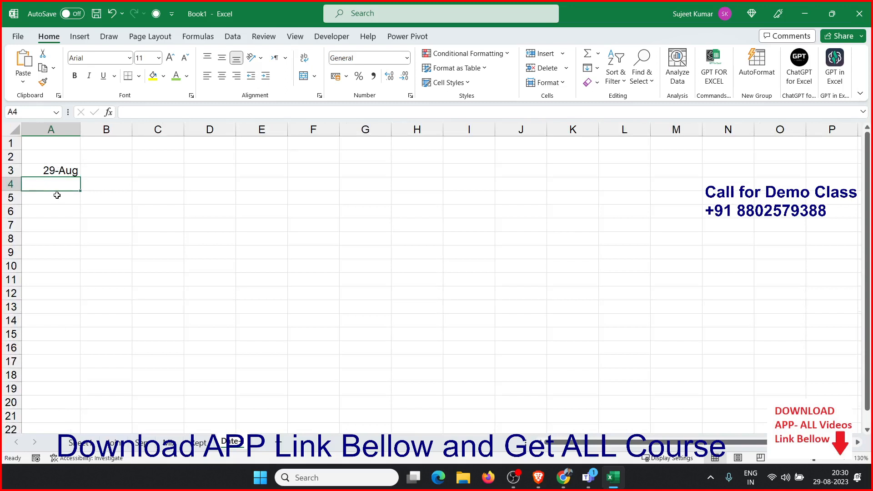
{"action": "type", "text": "=dat"}
{"action": "key", "text": "Tab"}
{"action": "type", "text": "20"}
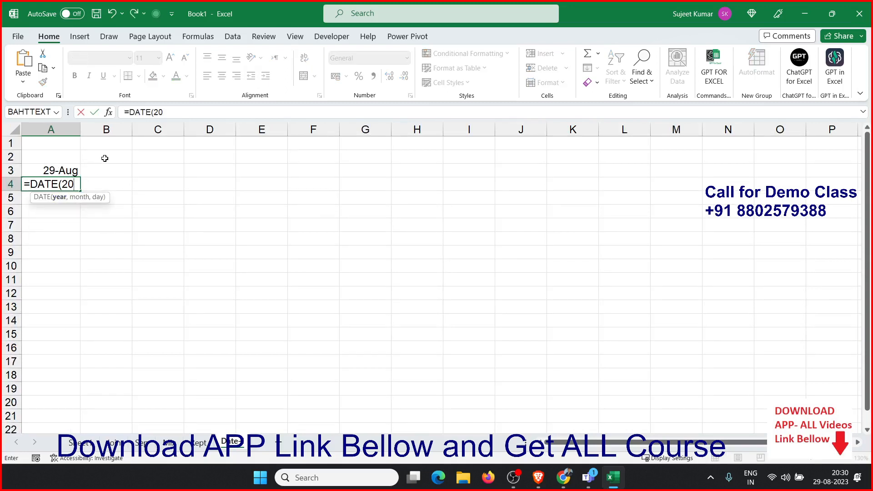
{"action": "type", "text": "23,8,29"}
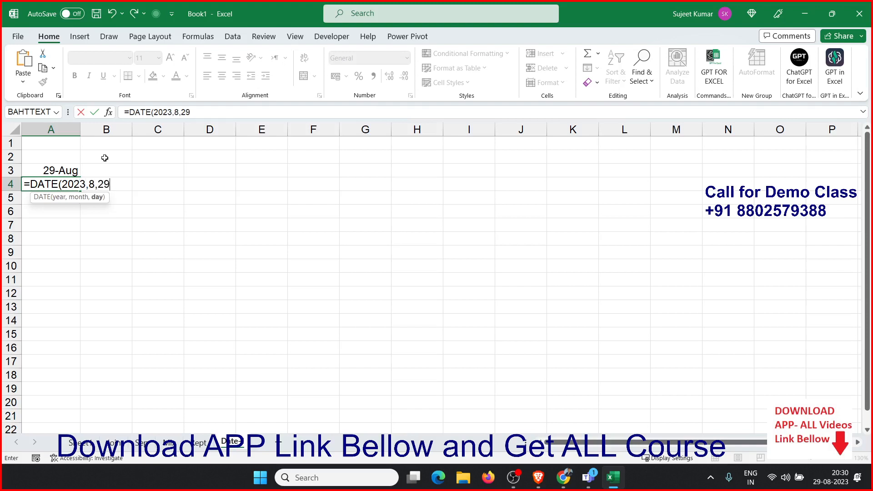
{"action": "key", "text": "Return"}
{"action": "key", "text": "Up"}
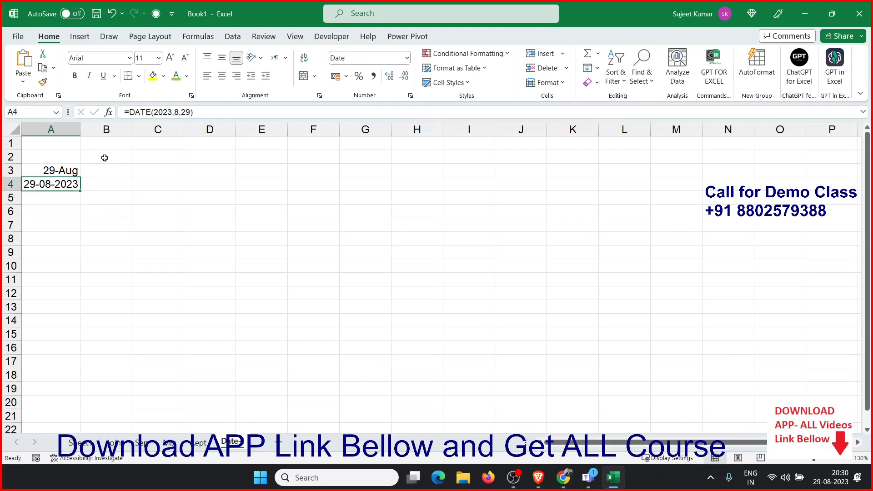
In B3, enter =YEAR(A3) to extract the year from the date
{"action": "key", "text": "Up"}
{"action": "key", "text": "Right"}
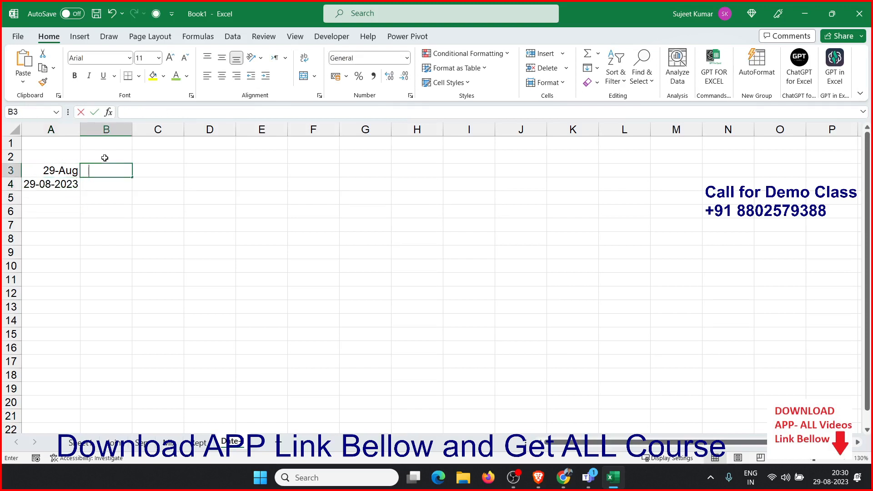
{"action": "type", "text": "=dat"}
{"action": "key", "text": "BackSpace"}
{"action": "key", "text": "BackSpace"}
{"action": "key", "text": "BackSpace"}
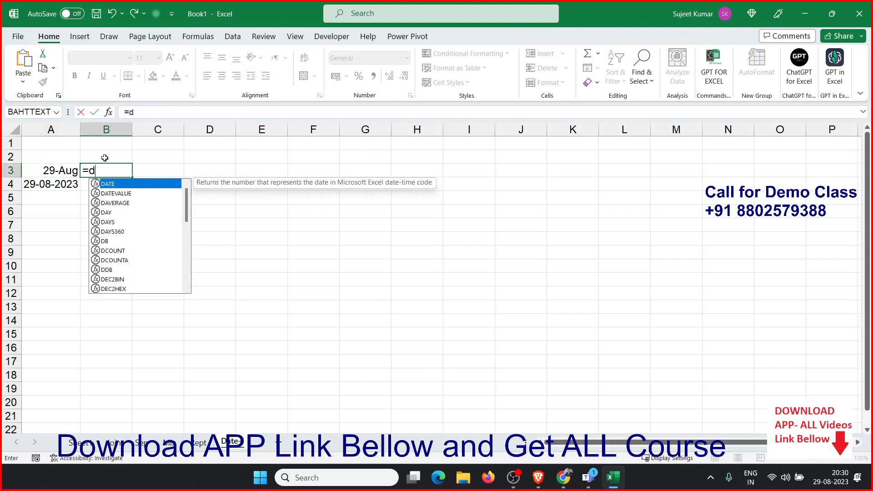
{"action": "type", "text": "ye"}
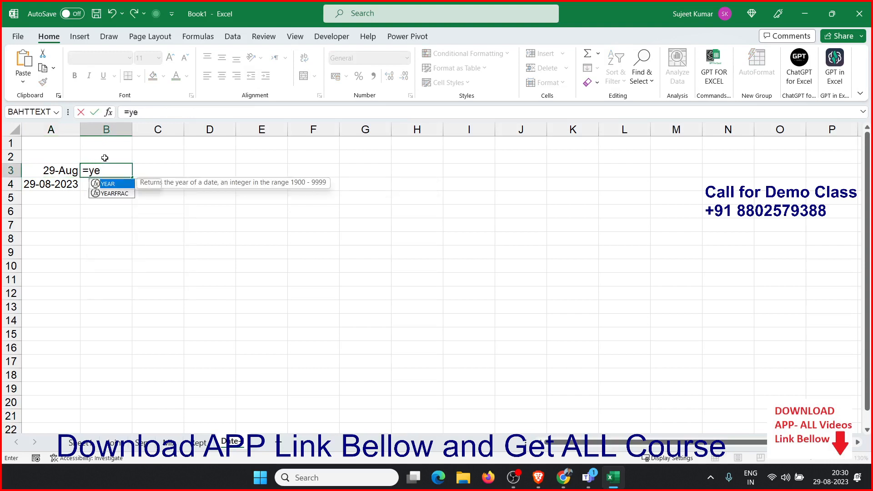
{"action": "key", "text": "Tab"}
{"action": "key", "text": "Left"}
{"action": "key", "text": "Return"}
{"action": "key", "text": "Up"}
In C3, enter =MONTH(A3) to extract the month from the date
{"action": "key", "text": "Right"}
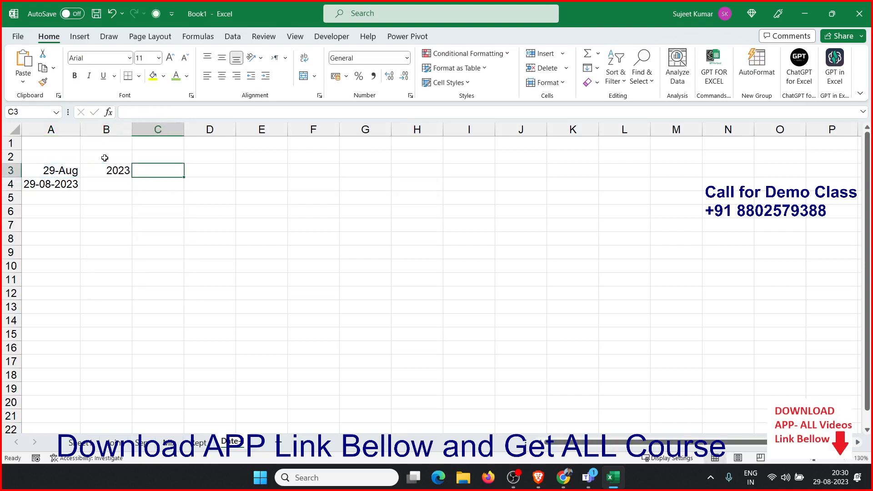
{"action": "type", "text": "=date"}
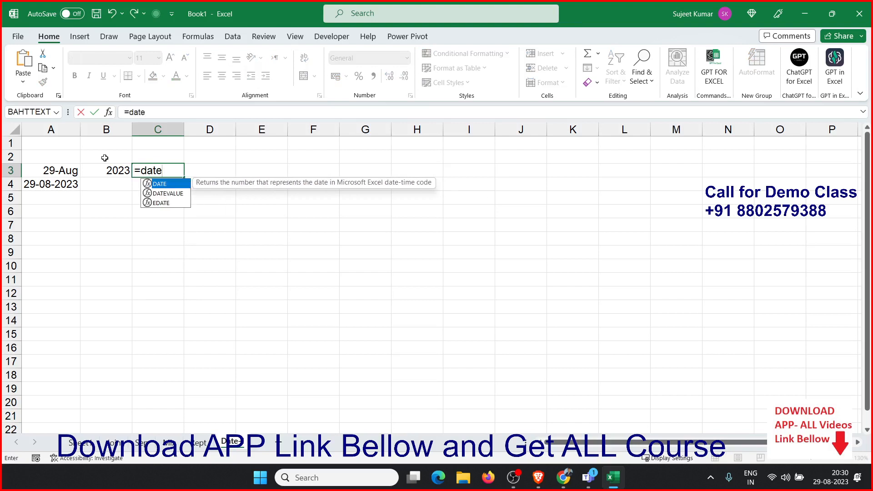
{"action": "key", "text": "BackSpace"}
{"action": "key", "text": "BackSpace"}
{"action": "key", "text": "BackSpace"}
{"action": "type", "text": "mon"}
{"action": "key", "text": "Tab"}
{"action": "key", "text": "Left"}
{"action": "key", "text": "Left"}
{"action": "key", "text": "Return"}
{"action": "key", "text": "Up"}
In D3, enter =DAY(A3) to extract the day from the date
{"action": "key", "text": "Right"}
{"action": "type", "text": "=day"}
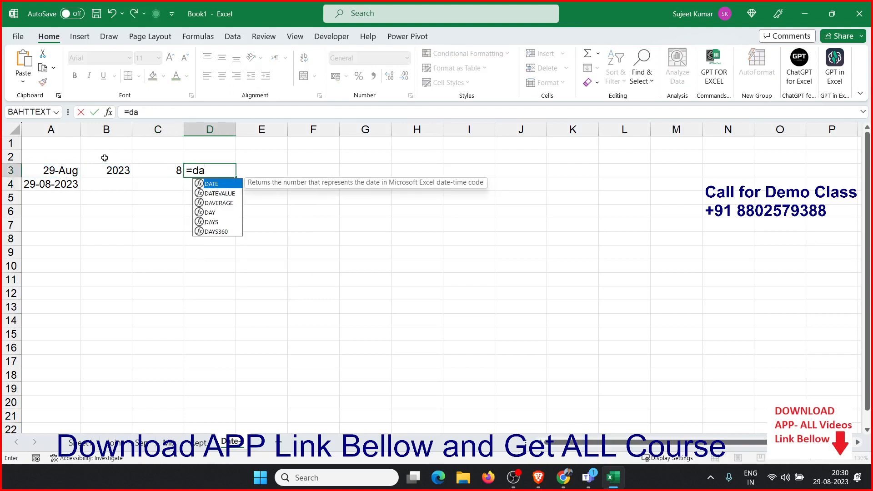
{"action": "key", "text": "Tab"}
{"action": "key", "text": "Left"}
{"action": "key", "text": "Left"}
{"action": "key", "text": "Left"}
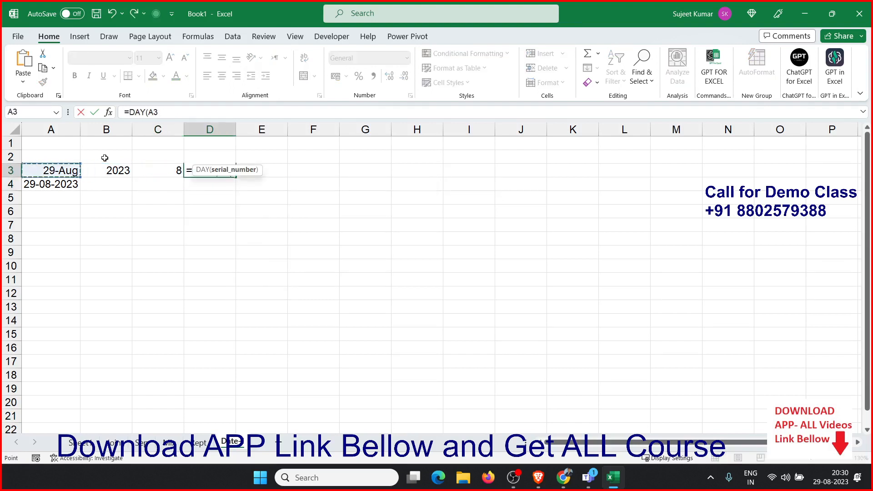
{"action": "key", "text": "Return"}
{"action": "key", "text": "Up"}
In E3, enter =DATE(B3,C3,D3) to rebuild the date from the year, month and day cells
{"action": "key", "text": "Right"}
{"action": "type", "text": "=date"}
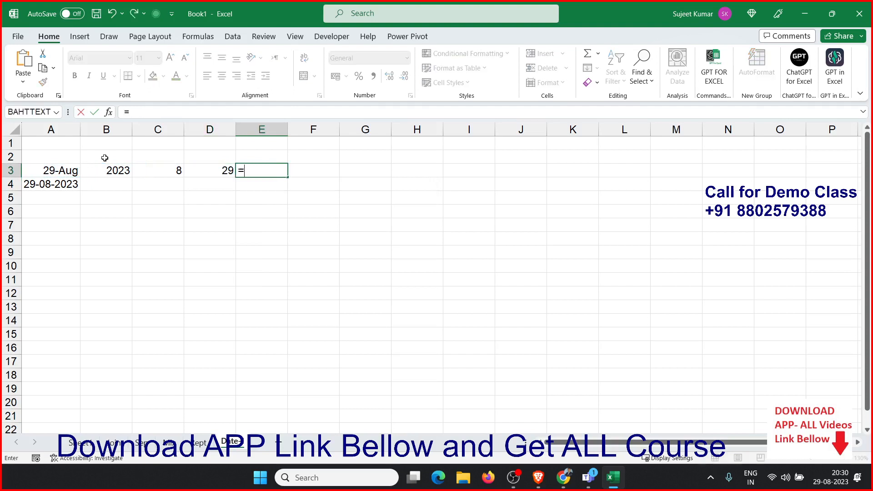
{"action": "key", "text": "Tab"}
{"action": "key", "text": "Left"}
{"action": "key", "text": "Left"}
{"action": "key", "text": "Left"}
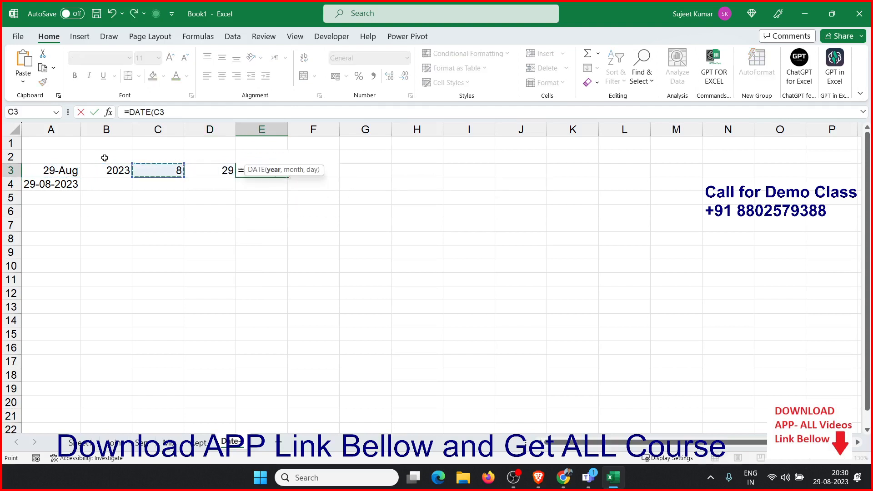
{"action": "type", "text": ","}
{"action": "key", "text": "Left"}
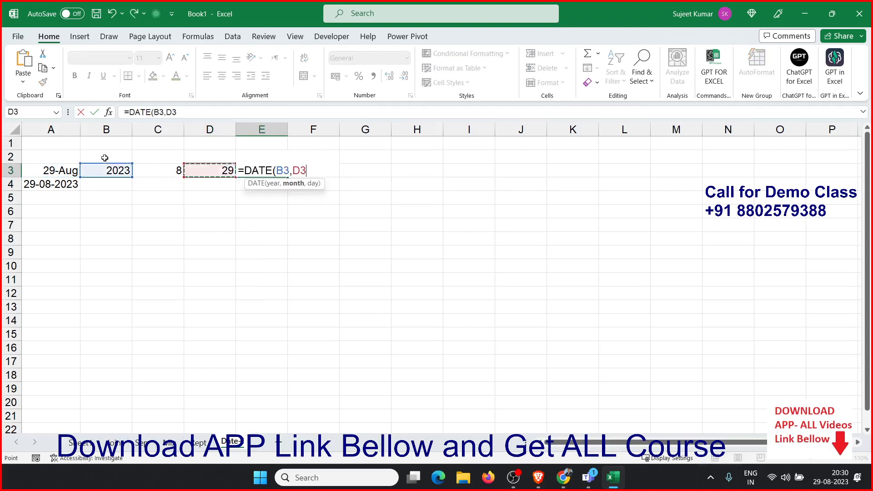
{"action": "key", "text": "Left"}
{"action": "type", "text": ","}
{"action": "key", "text": "Left"}
{"action": "key", "text": "Return"}
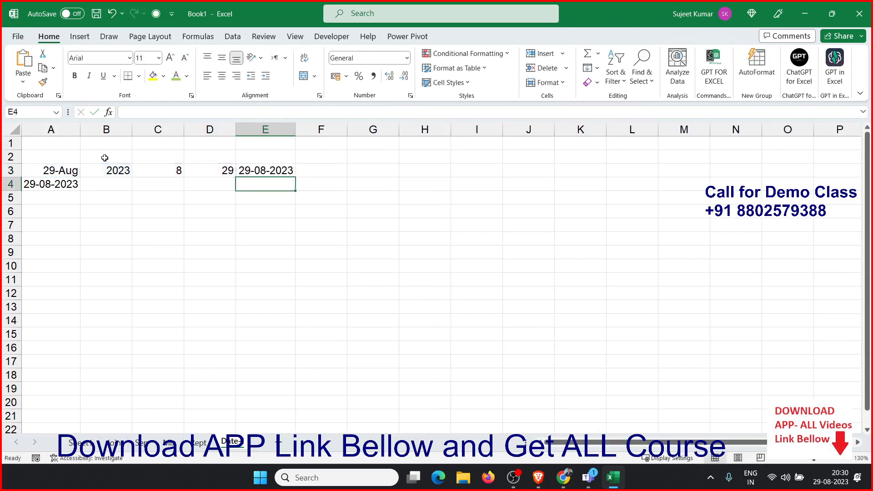
Review the formulas in row 3 by stepping through the YEAR, MONTH, DAY and DATE cells
{"action": "key", "text": "Up"}
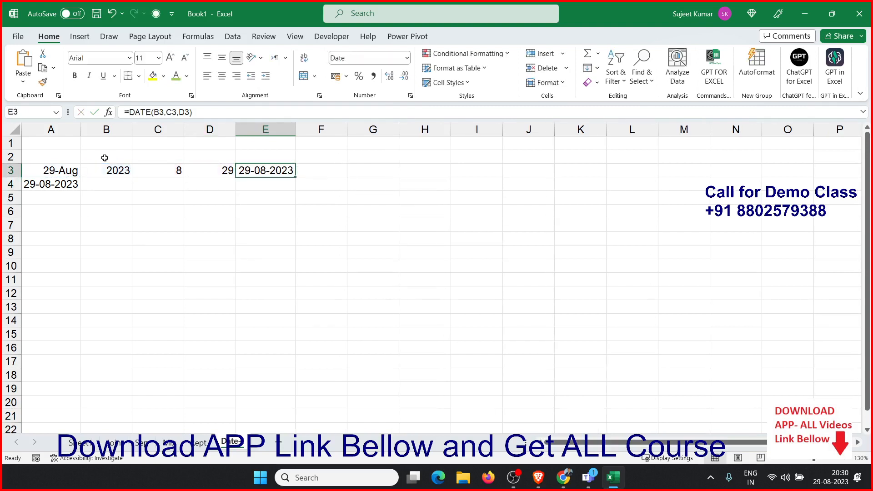
{"action": "key", "text": "Down"}
{"action": "key", "text": "Up"}
{"action": "key", "text": "Left"}
{"action": "key", "text": "Left"}
{"action": "key", "text": "Left"}
{"action": "key", "text": "Left"}
{"action": "key", "text": "Right"}
{"action": "key", "text": "Right"}
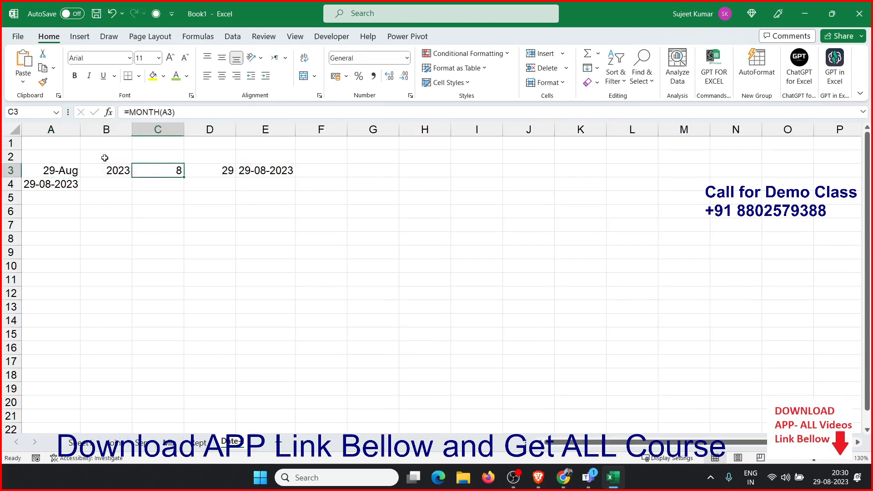
{"action": "key", "text": "Right"}
{"action": "key", "text": "Right"}
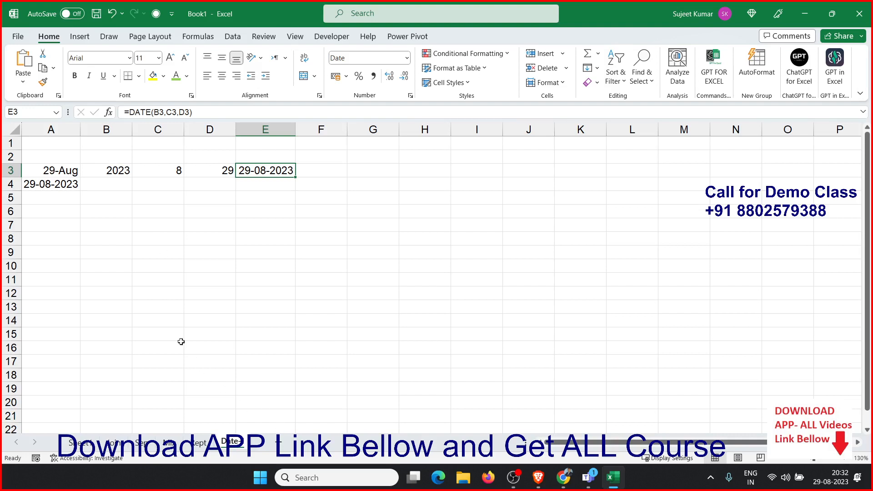
In B7, enter =TODAY() to insert the current date
{"action": "left_click", "coordinate": [121, 225]}
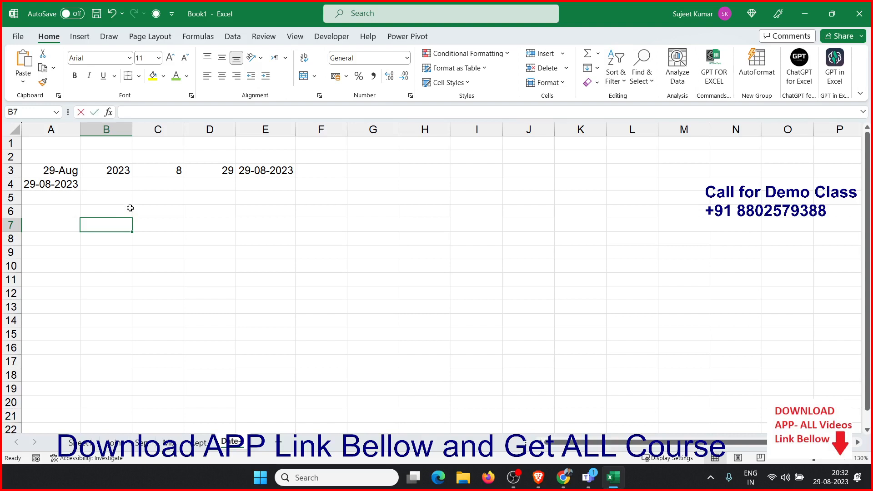
{"action": "type", "text": "=to"}
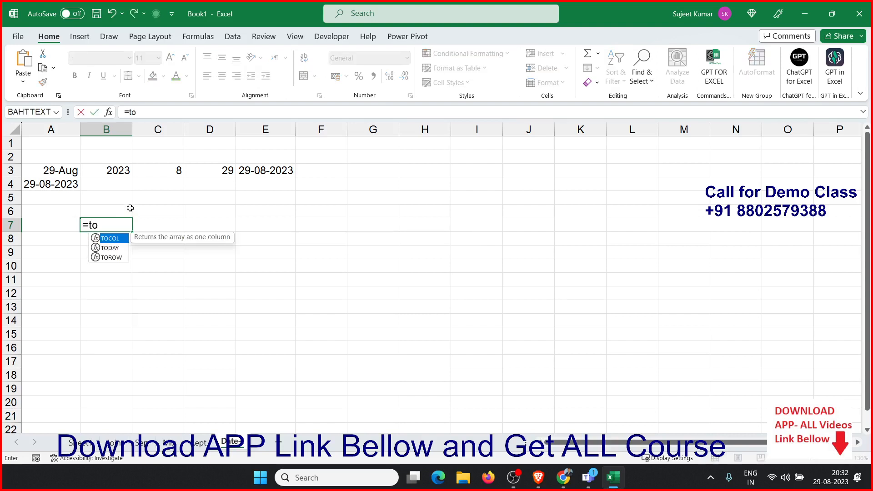
{"action": "key", "text": "BackSpace"}
{"action": "type", "text": "oday"}
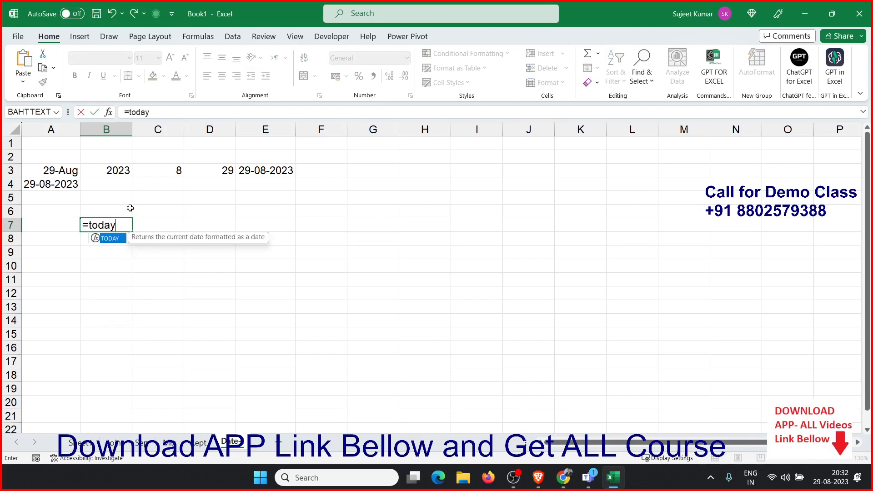
{"action": "key", "text": "Tab"}
{"action": "type", "text": ")\\"}
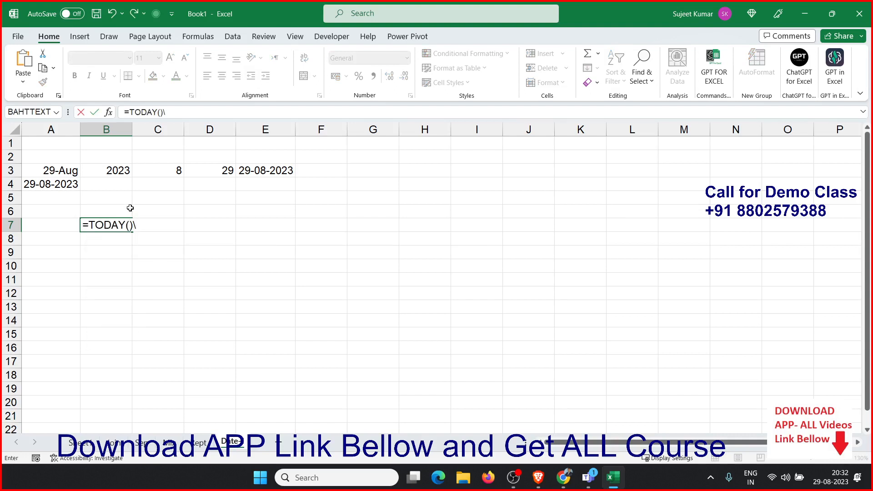
{"action": "key", "text": "BackSpace"}
{"action": "key", "text": "Return"}
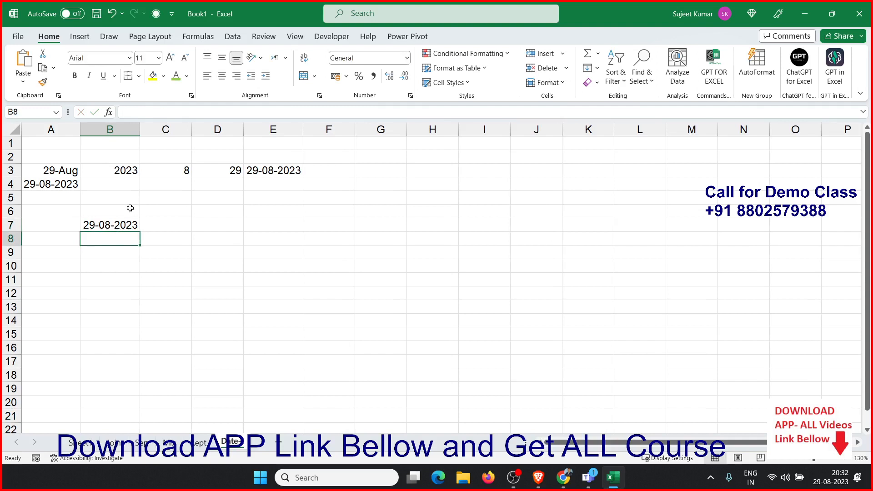
Enter 20 in C7 and in D7 add it to the date with =B7+C7
{"action": "key", "text": "Up"}
{"action": "key", "text": "Right"}
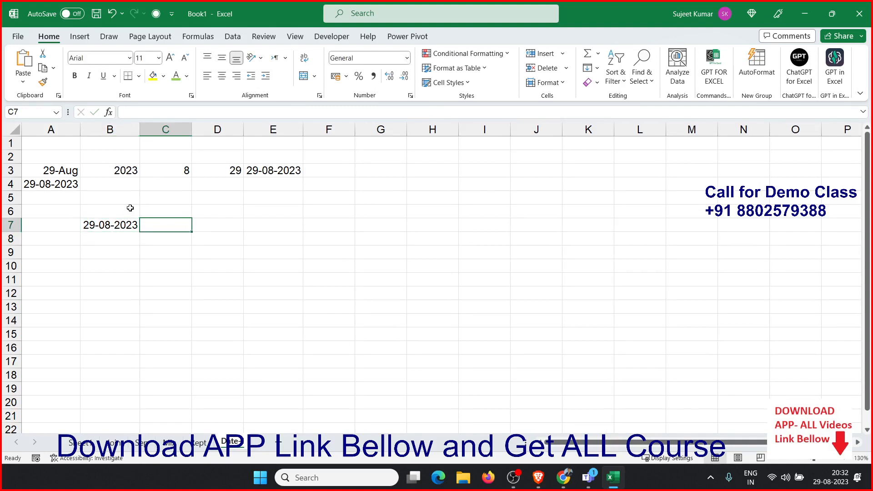
{"action": "type", "text": "20"}
{"action": "key", "text": "Tab"}
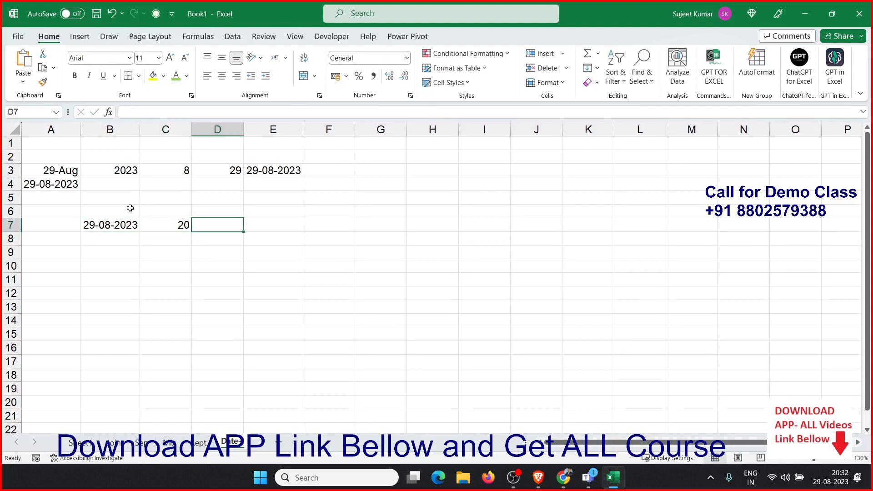
{"action": "type", "text": "="}
{"action": "key", "text": "Left"}
{"action": "key", "text": "Left"}
{"action": "type", "text": "+"}
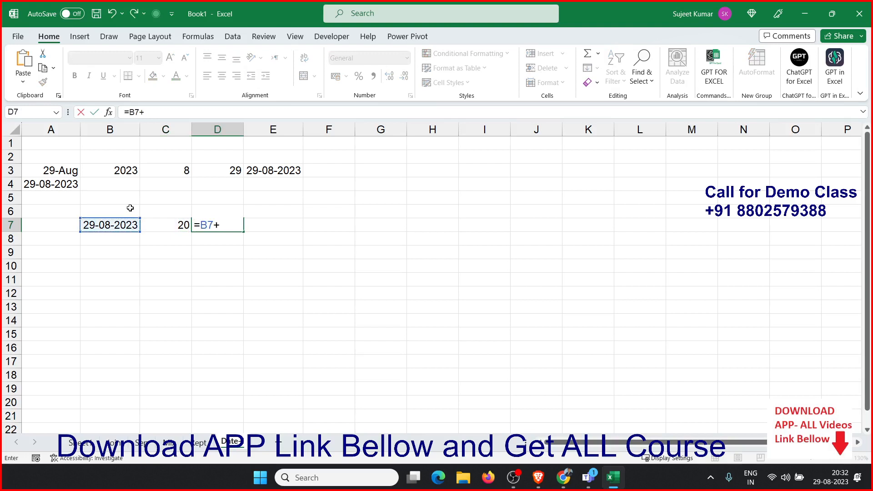
{"action": "key", "text": "Left"}
{"action": "key", "text": "Return"}
Fill the TODAY date from B7 down into B8
{"action": "key", "text": "Up"}
{"action": "key", "text": "Down"}
{"action": "key", "text": "Left"}
{"action": "key", "text": "Left"}
{"action": "key", "text": "ctrl+s"}
{"action": "key", "text": "Escape"}
{"action": "key", "text": "ctrl+d"}
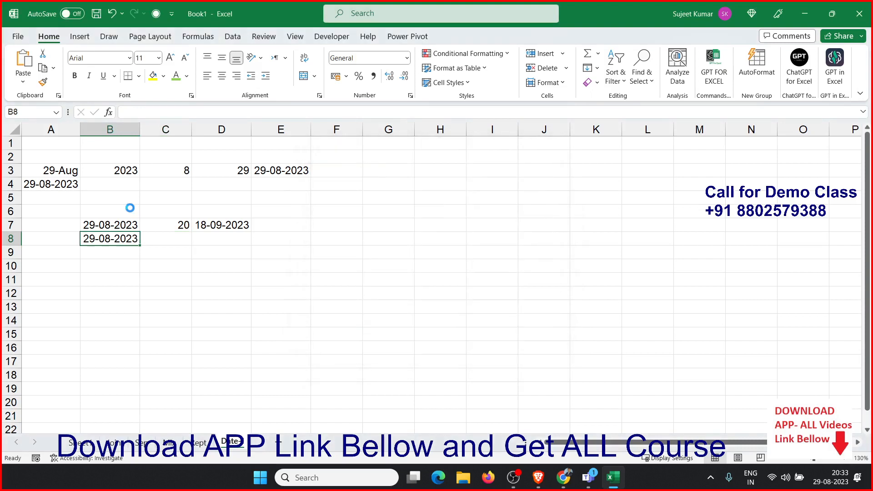
Enter 3 in C8, then in D8 enter =EDATE(B8,C8) and format the result as a date
{"action": "key", "text": "Right"}
{"action": "type", "text": "3"}
{"action": "key", "text": "Right"}
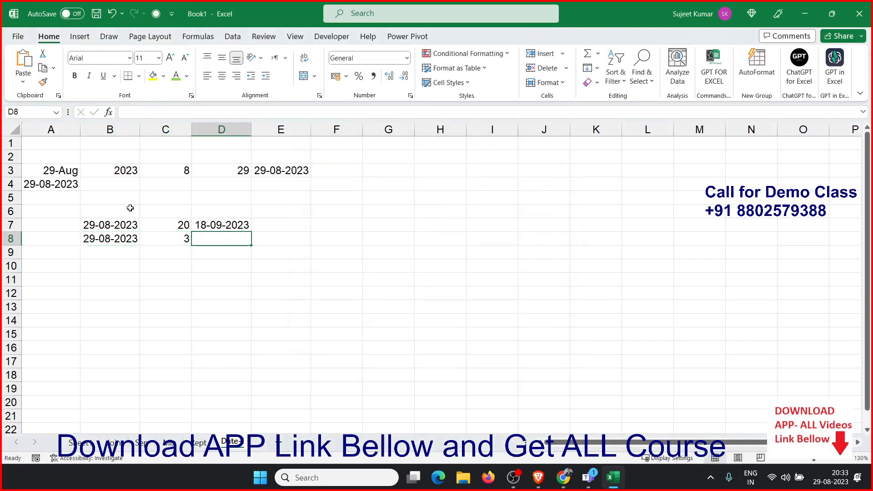
{"action": "type", "text": "=eda"}
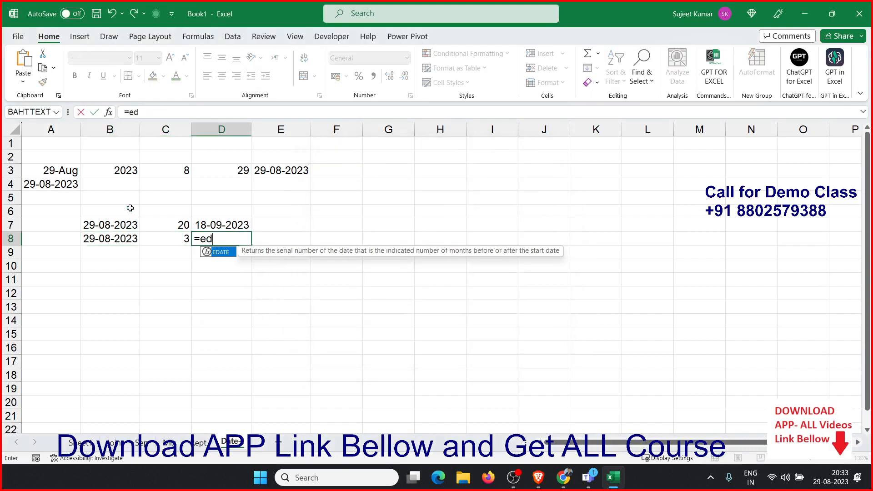
{"action": "key", "text": "Tab"}
{"action": "key", "text": "Up"}
{"action": "key", "text": "Left"}
{"action": "key", "text": "Left"}
{"action": "key", "text": "Down"}
{"action": "type", "text": ","}
{"action": "key", "text": "Left"}
{"action": "key", "text": "Return"}
{"action": "key", "text": "Up"}
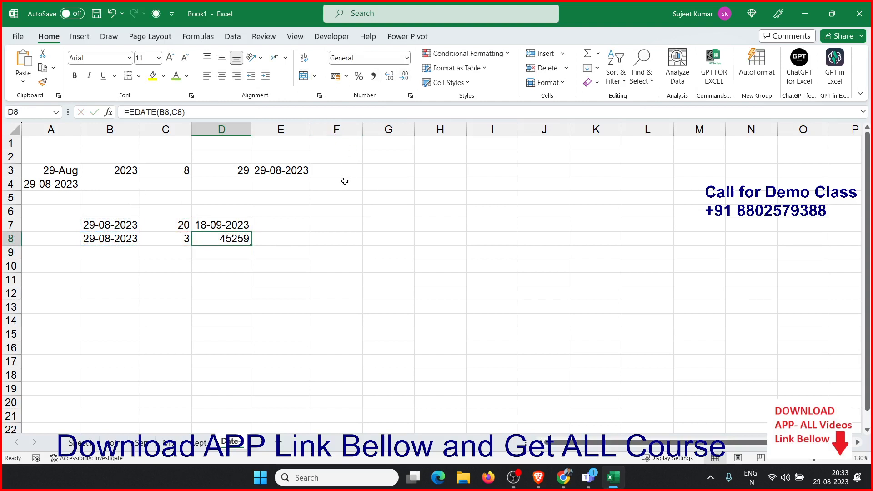
{"action": "key", "text": "ctrl+shift+3"}
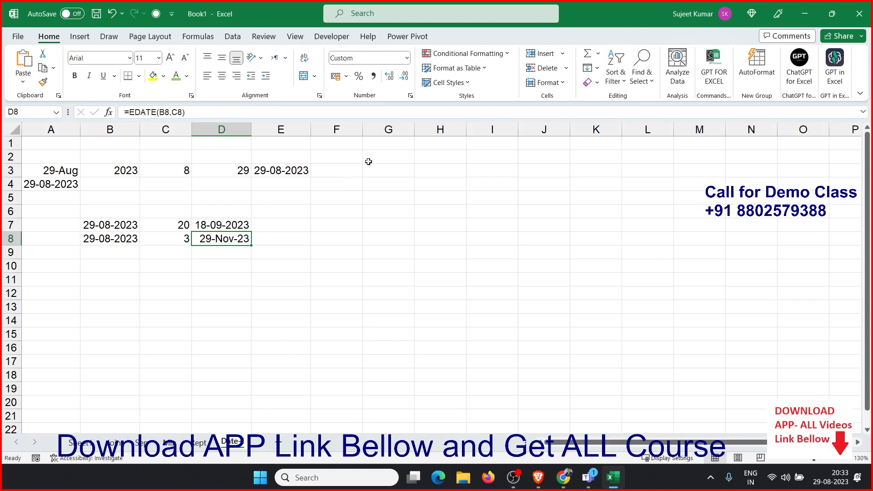
Change the months value in C8 to -3
{"action": "left_click", "coordinate": [208, 264]}
{"action": "left_click", "coordinate": [181, 237]}
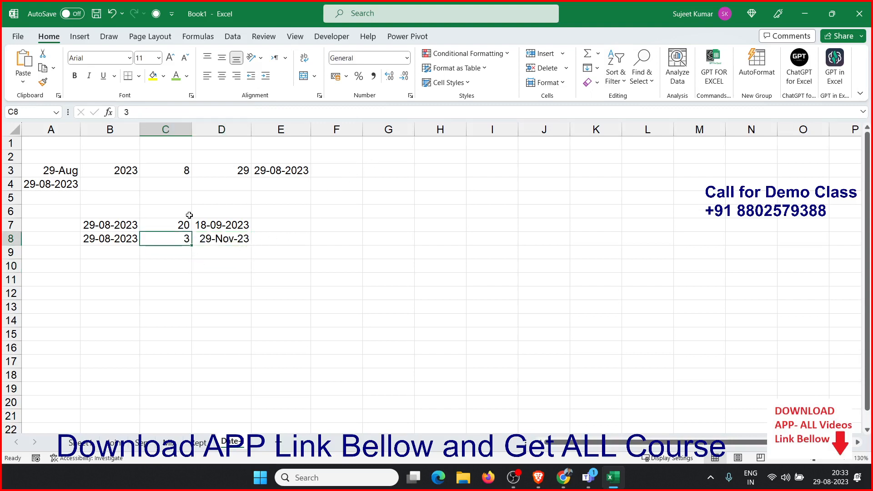
{"action": "type", "text": "-3"}
{"action": "key", "text": "Return"}
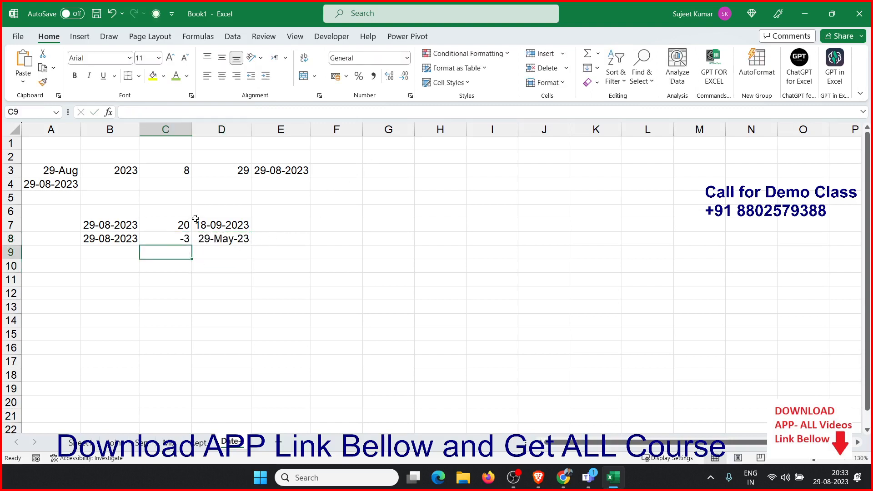
Insert the current date as a static value in B10 and enter 2, 4 and 22 in C10 to E10
{"action": "left_click", "coordinate": [129, 268]}
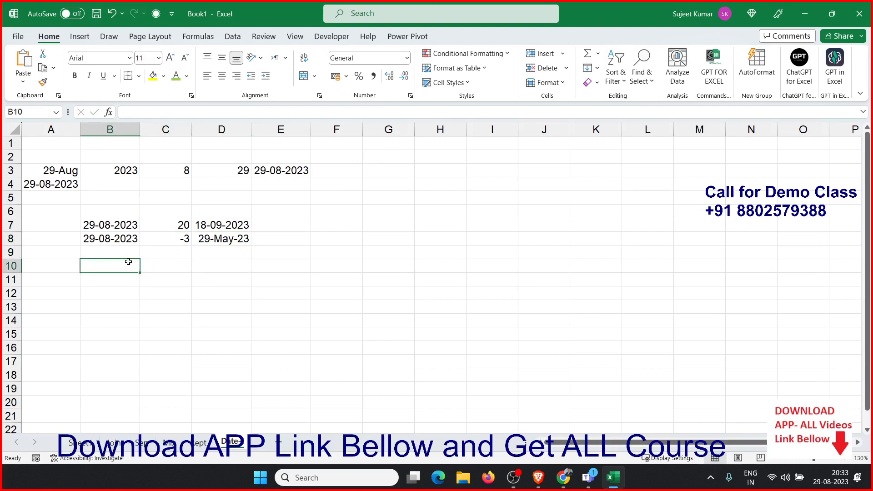
{"action": "key", "text": "ctrl+semicolon"}
{"action": "key", "text": "Tab"}
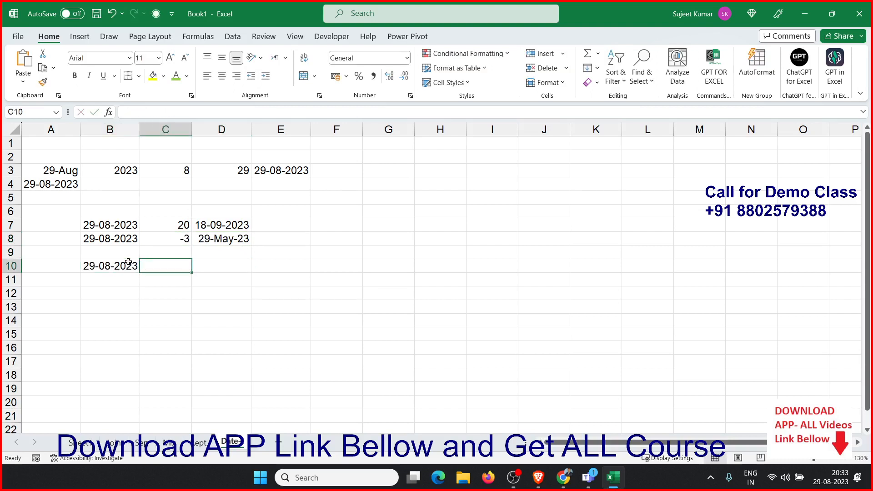
{"action": "type", "text": "2"}
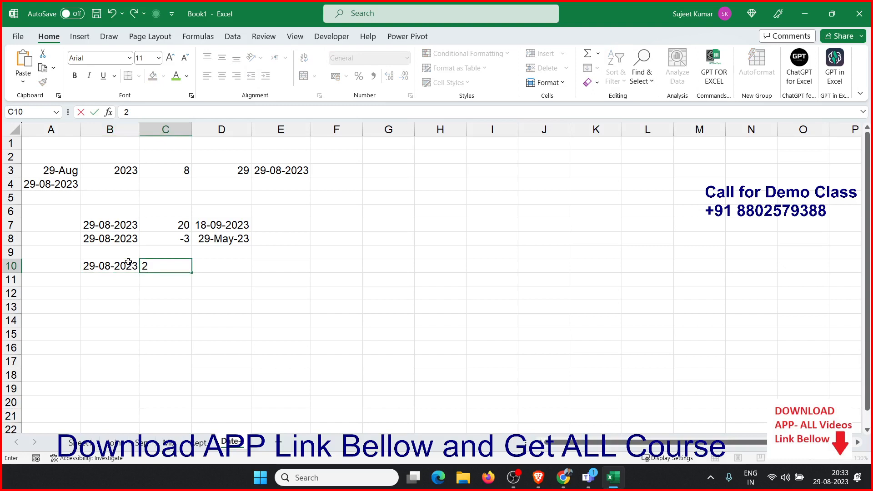
{"action": "key", "text": "Tab"}
{"action": "type", "text": "4"}
{"action": "key", "text": "Tab"}
{"action": "type", "text": "22"}
{"action": "key", "text": "Return"}
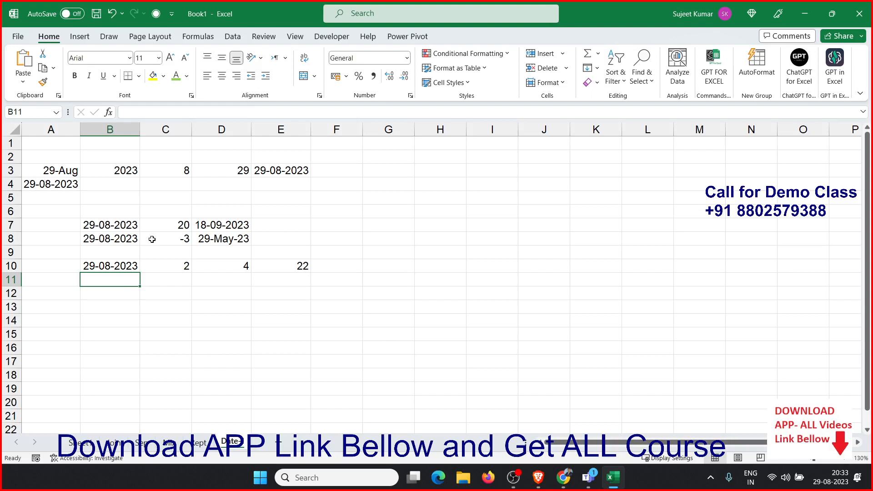
In F11, start a DATE formula using YEAR(B10) as the year argument
{"action": "key", "text": "Up"}
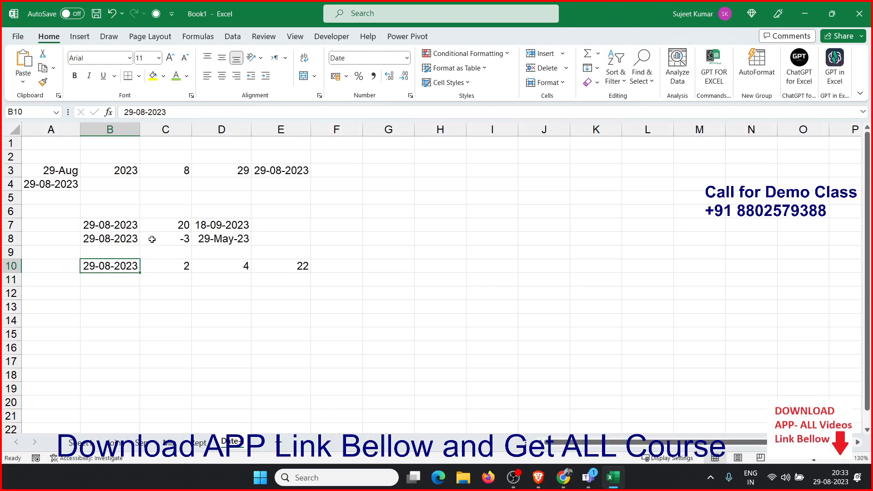
{"action": "key", "text": "Right"}
{"action": "key", "text": "Right"}
{"action": "key", "text": "Right"}
{"action": "key", "text": "Right"}
{"action": "key", "text": "Down"}
{"action": "type", "text": "="}
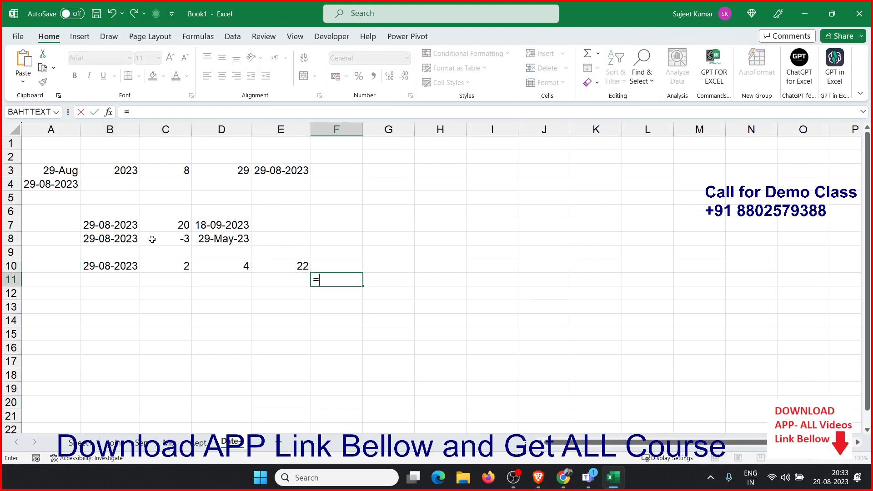
{"action": "type", "text": "date"}
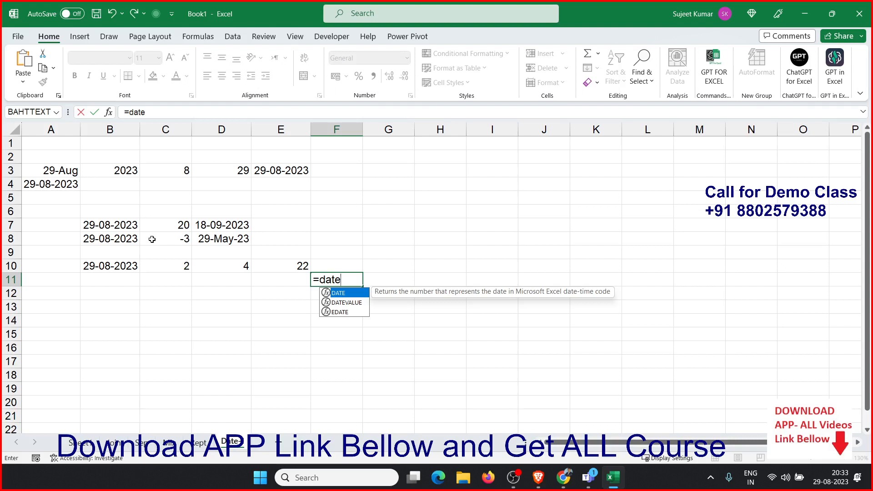
{"action": "key", "text": "Tab"}
{"action": "key", "text": "Left"}
{"action": "key", "text": "Left"}
{"action": "key", "text": "Left"}
{"action": "key", "text": "Left"}
{"action": "key", "text": "Left"}
{"action": "key", "text": "Up"}
{"action": "key", "text": "Right"}
{"action": "key", "text": "BackSpace"}
{"action": "key", "text": "BackSpace"}
{"action": "key", "text": "BackSpace"}
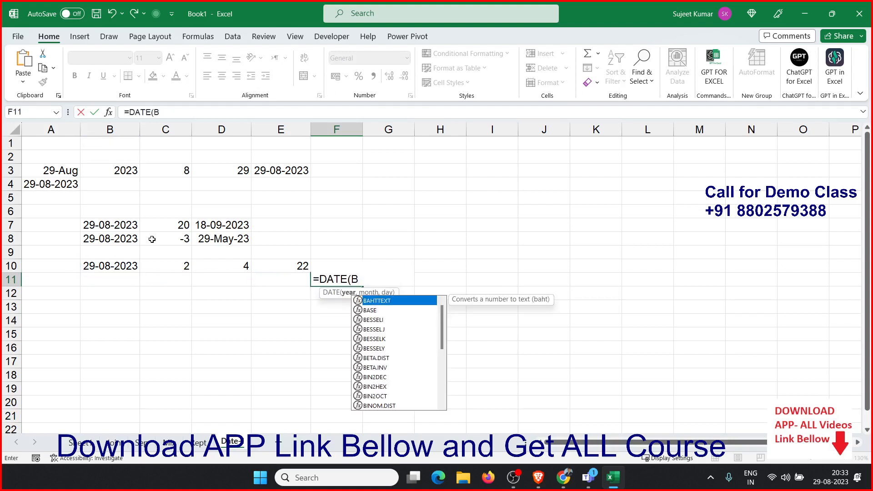
{"action": "type", "text": "ye"}
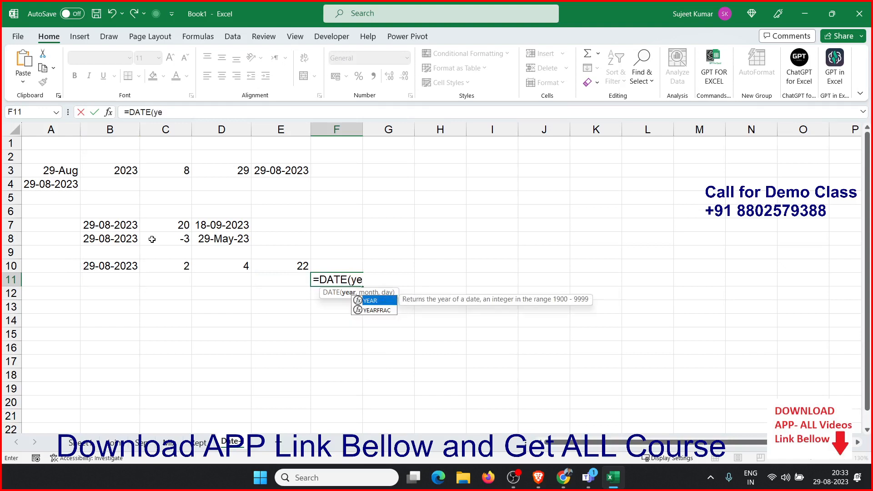
{"action": "key", "text": "Tab"}
{"action": "key", "text": "Left"}
{"action": "key", "text": "Left"}
{"action": "key", "text": "Left"}
{"action": "key", "text": "Left"}
{"action": "key", "text": "Up"}
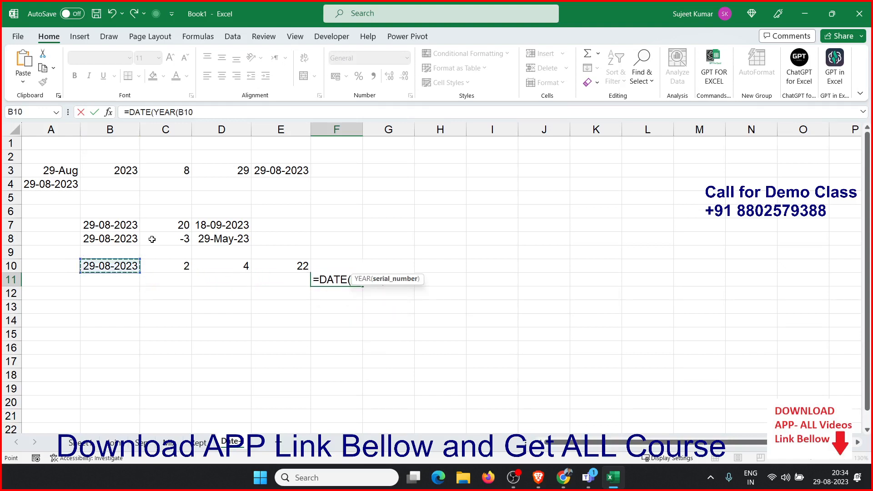
{"action": "type", "text": ")"}
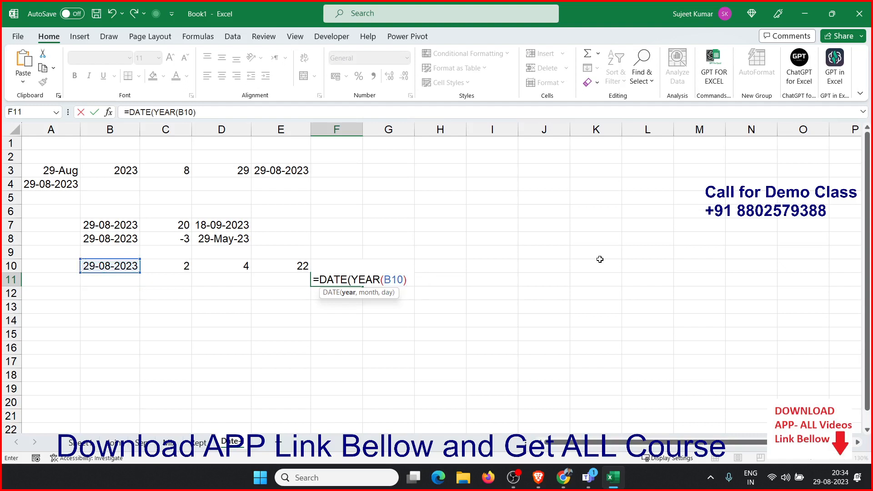
{"action": "type", "text": "+2,m"}
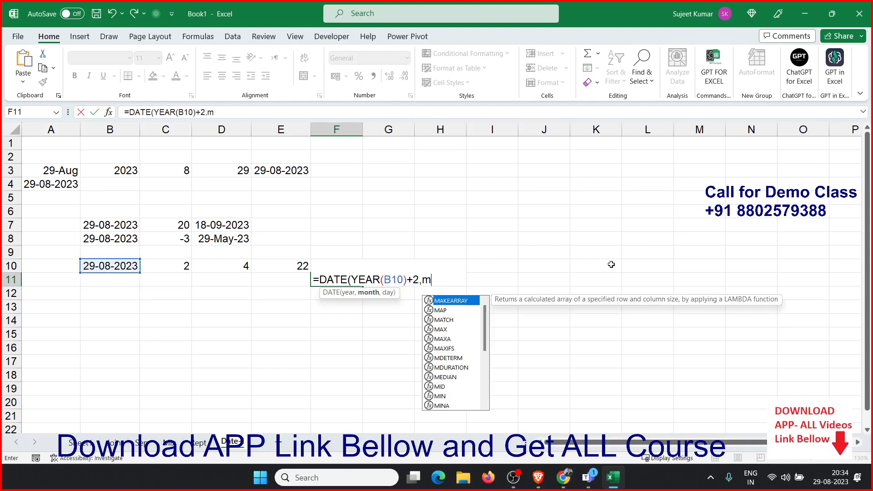
{"action": "type", "text": "o"}
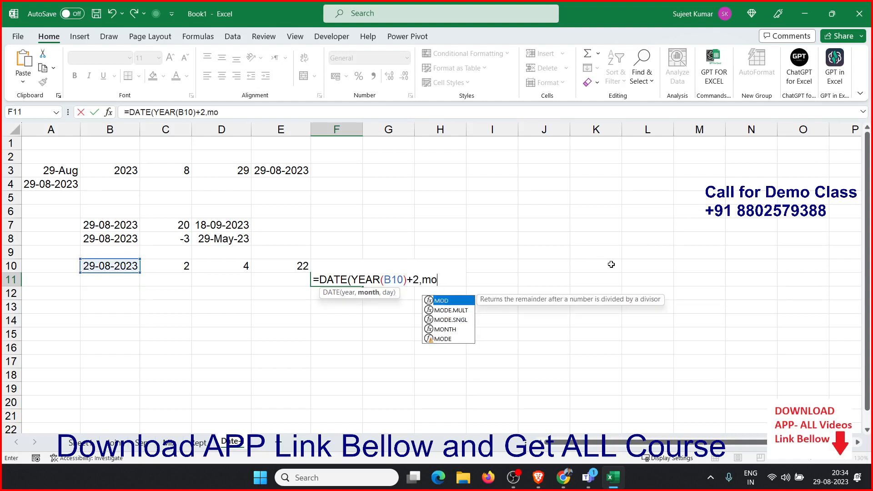
{"action": "type", "text": "n"}
Add 2 to the year and use MONTH(B10)+4 as the month argument
{"action": "key", "text": "Tab"}
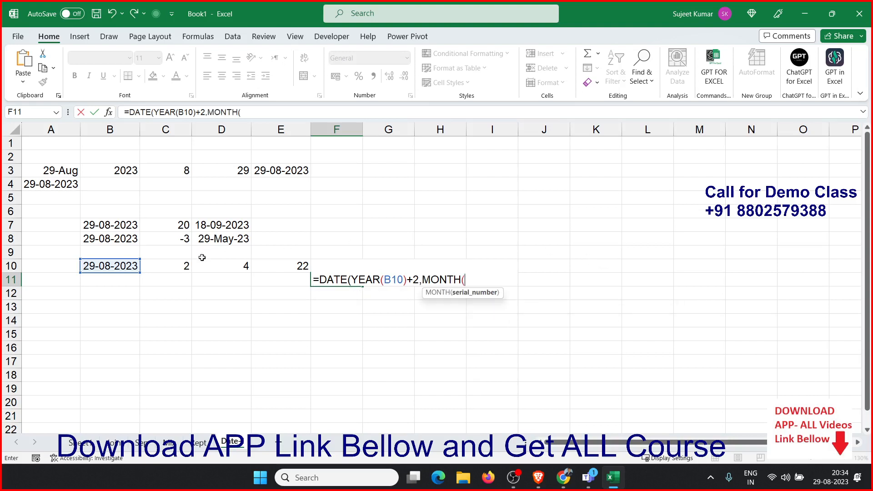
{"action": "left_click", "coordinate": [130, 266]}
{"action": "type", "text": ")+4"}
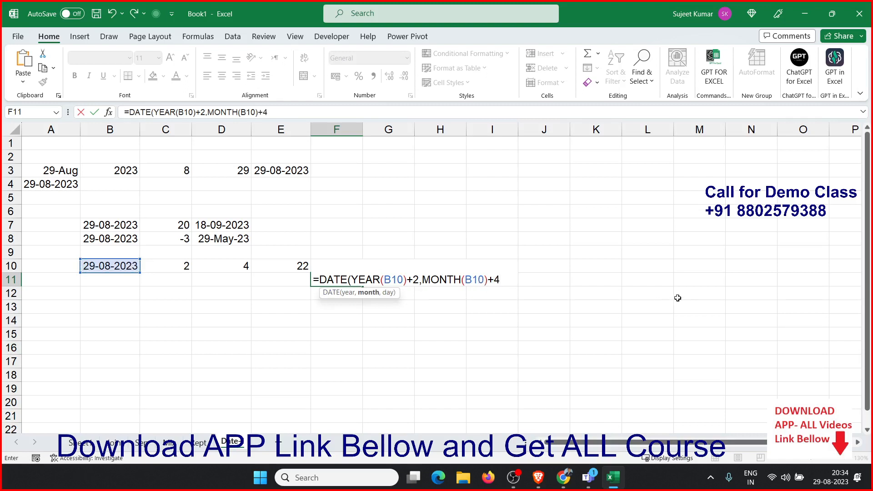
Complete the F11 DATE formula with DAY(B10)+22 as the day argument and enter it
{"action": "type", "text": ","}
{"action": "type", "text": "days"}
{"action": "key", "text": "Tab"}
{"action": "key", "text": "BackSpace"}
{"action": "key", "text": "BackSpace"}
{"action": "key", "text": "Tab"}
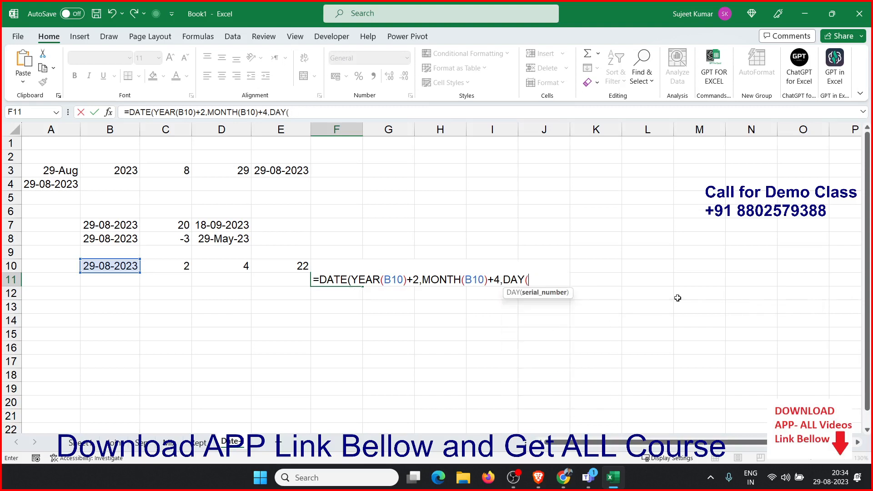
{"action": "left_click", "coordinate": [127, 268]}
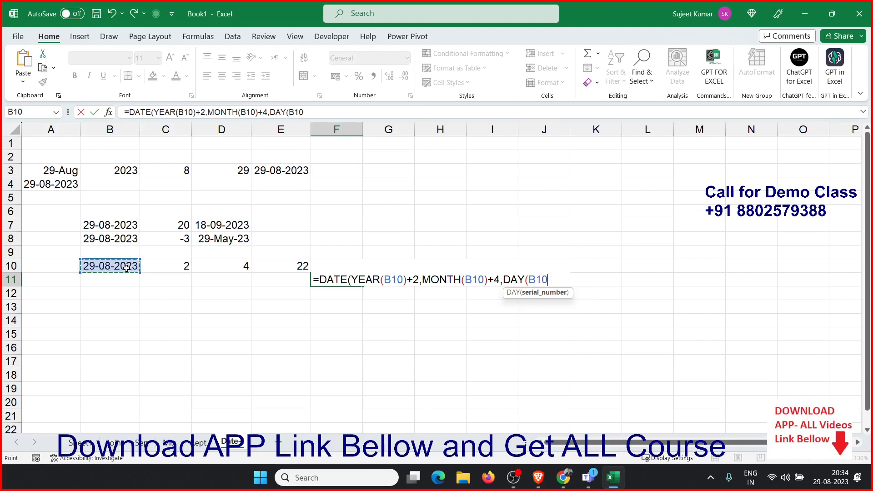
{"action": "type", "text": ")+22)"}
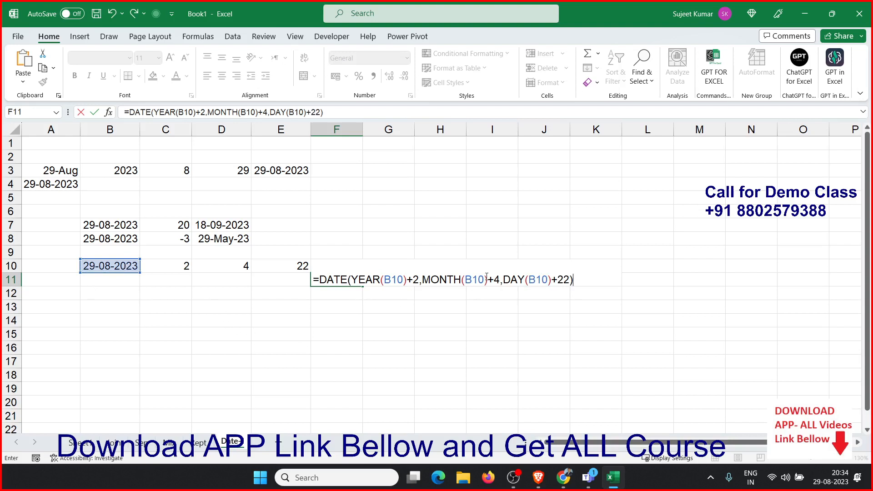
{"action": "key", "text": "Return"}
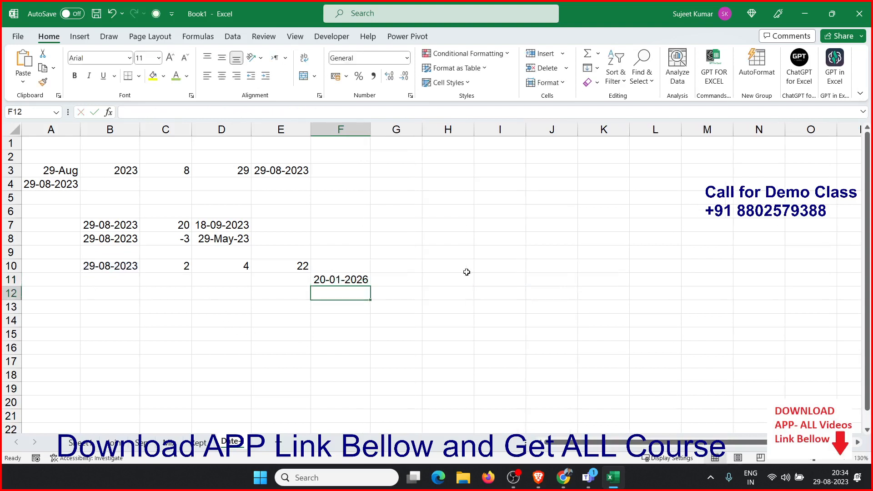
Add a new worksheet and rename it Date-Dif
{"action": "key", "text": "Up"}
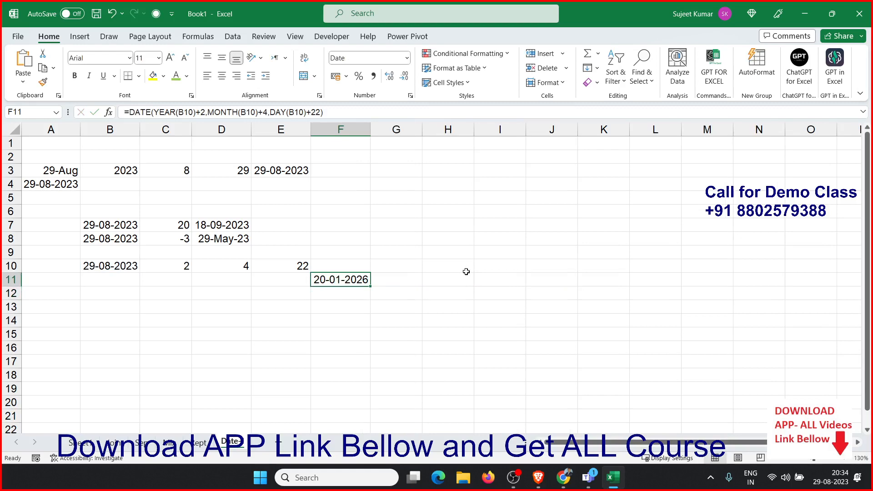
{"action": "left_click", "coordinate": [333, 336]}
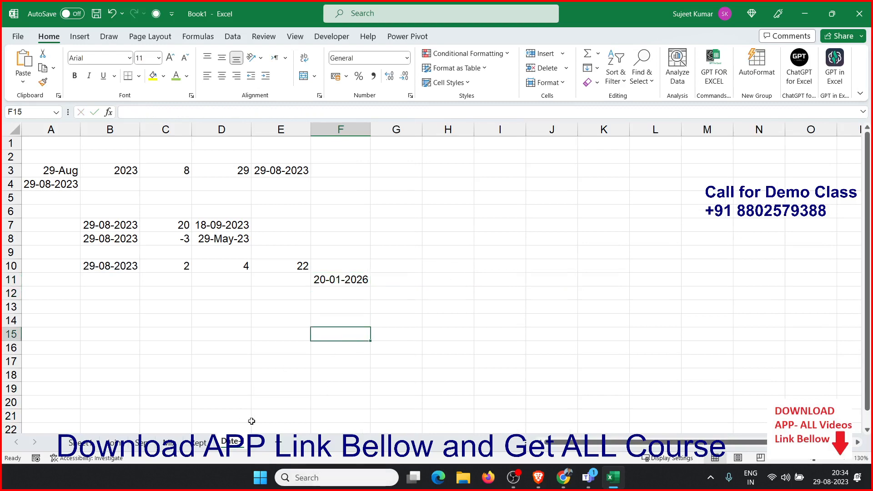
{"action": "left_click", "coordinate": [278, 442]}
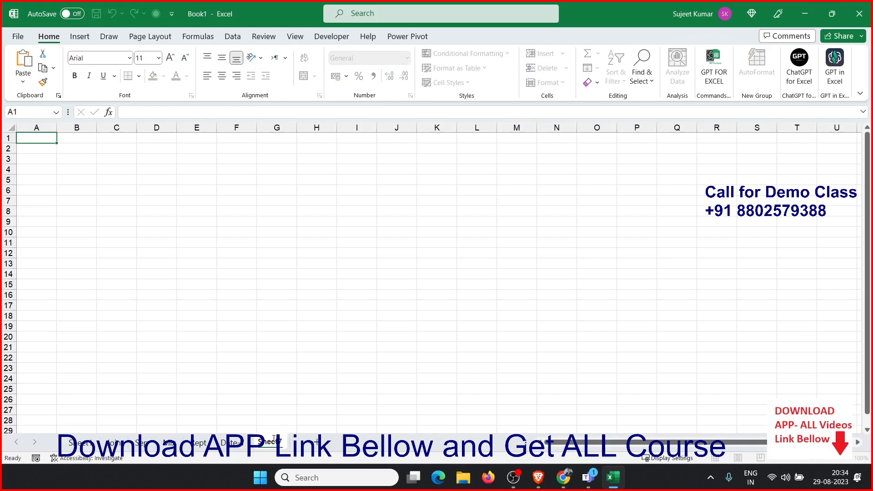
{"action": "left_click", "coordinate": [316, 442]}
{"action": "type", "text": "Date-Dif"}
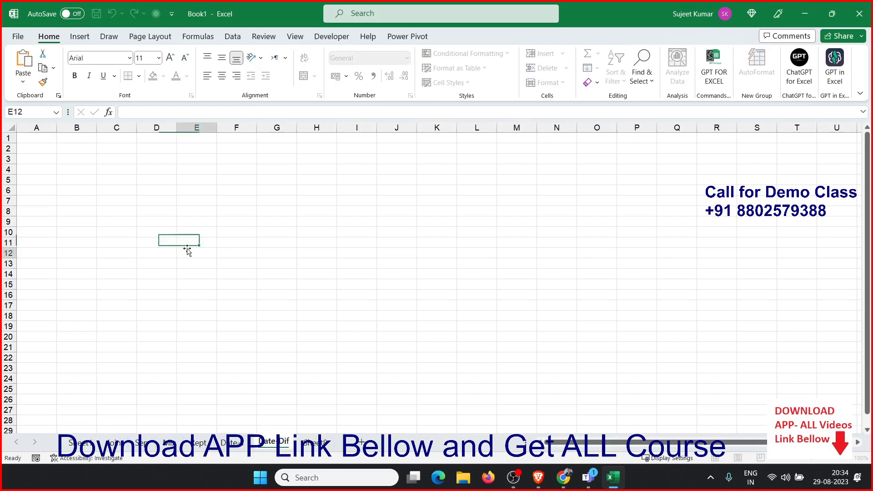
Enter 1 January in B4 and the current date as a static value in C4
{"action": "left_click", "coordinate": [187, 251]}
{"action": "left_click_drag", "start_coordinate": [88, 177], "coordinate": [97, 171]}
{"action": "left_click", "coordinate": [97, 170]}
{"action": "type", "text": "1"}
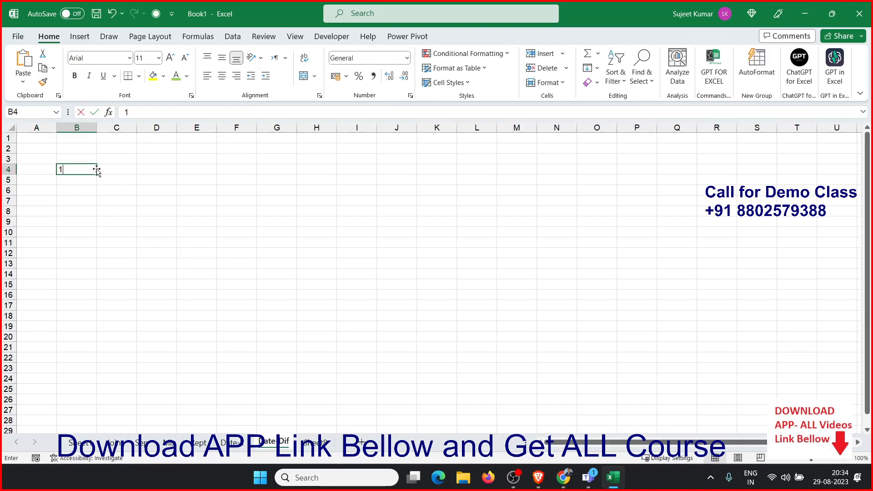
{"action": "key", "text": "Tab"}
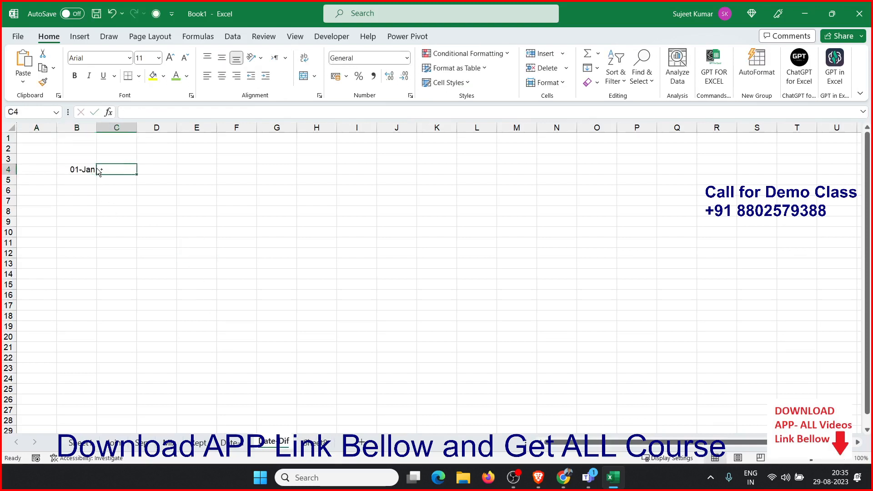
{"action": "key", "text": "ctrl+semicolon"}
{"action": "key", "text": "Return"}
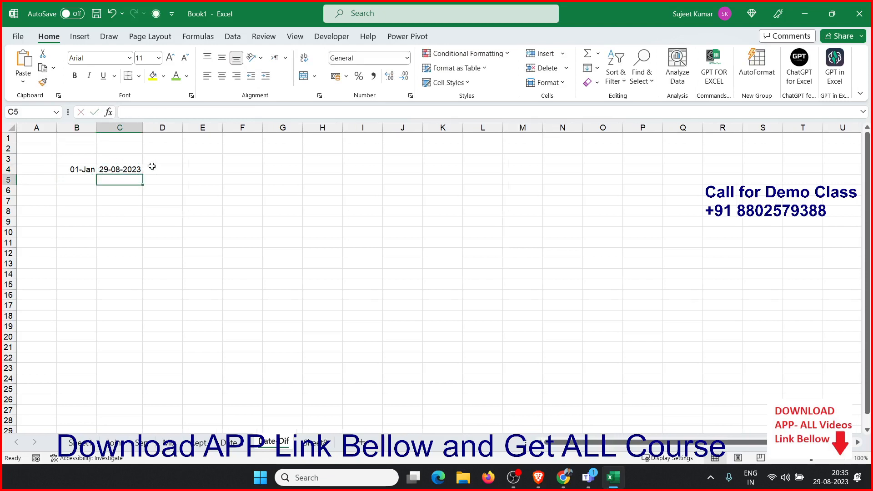
In D4, subtract B4 from C4 to get the number of days between the dates
{"action": "scroll", "coordinate": [127, 141], "scroll_direction": "up", "scroll_amount": 4, "text": "ctrl"}
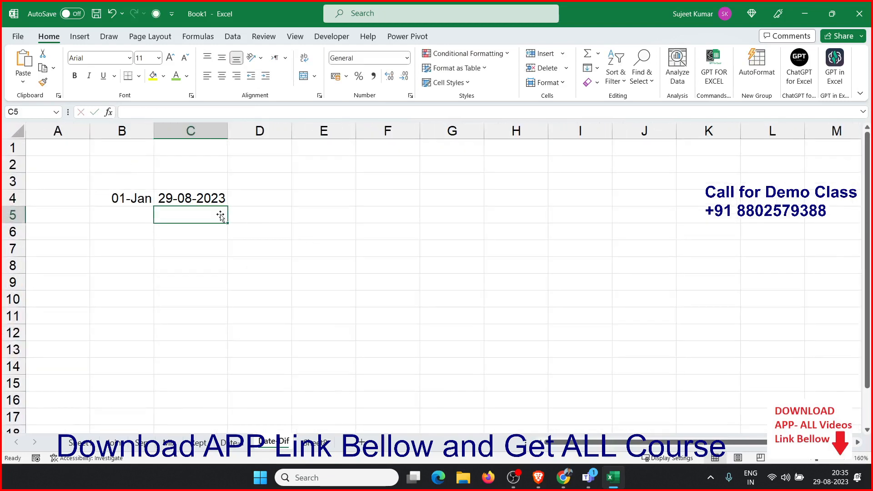
{"action": "left_click", "coordinate": [287, 196]}
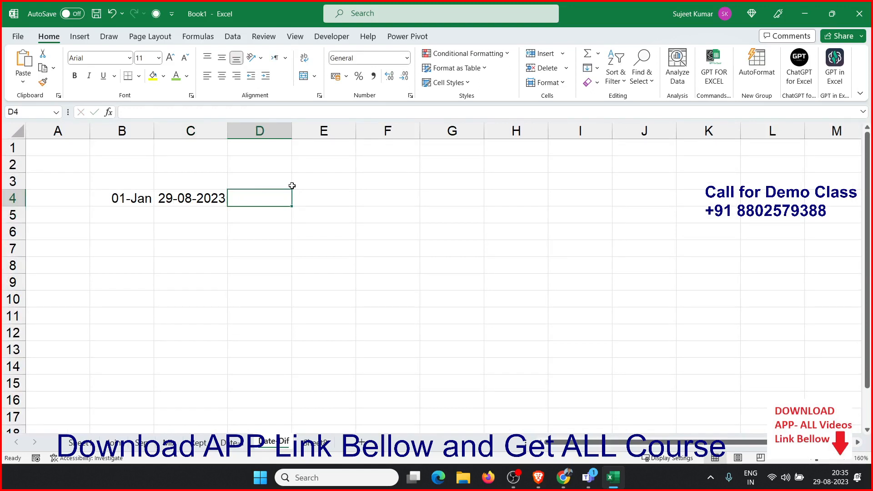
{"action": "type", "text": "="}
{"action": "key", "text": "Left"}
{"action": "type", "text": "-"}
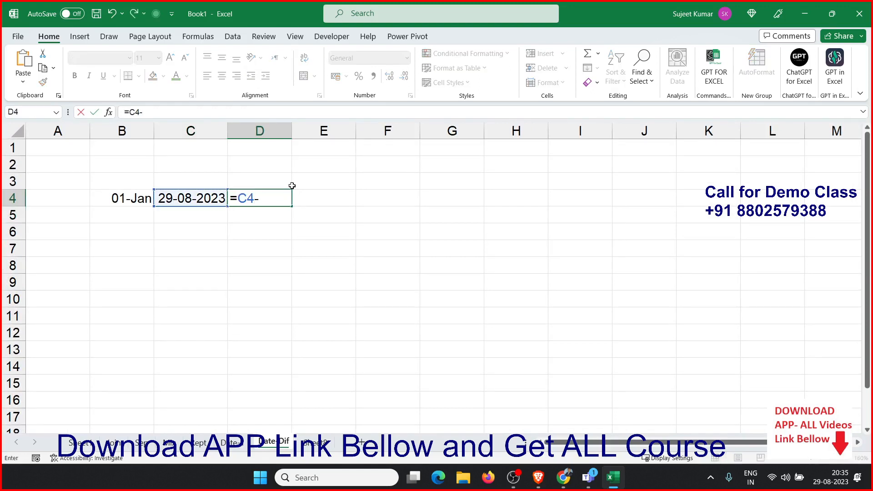
{"action": "key", "text": "Left"}
{"action": "key", "text": "Left"}
{"action": "key", "text": "Return"}
In E4, calculate the days between the dates with DAYS, using C4 as end date and B4 as start date
{"action": "key", "text": "Up"}
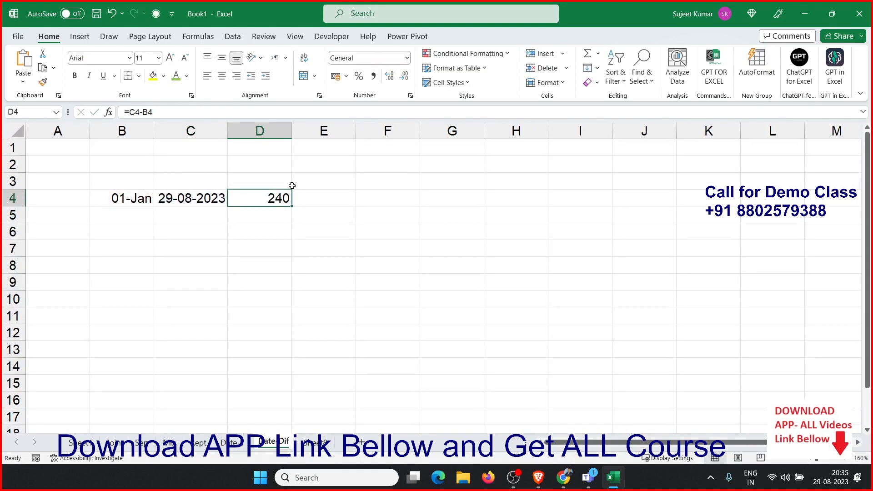
{"action": "key", "text": "Right"}
{"action": "type", "text": "="}
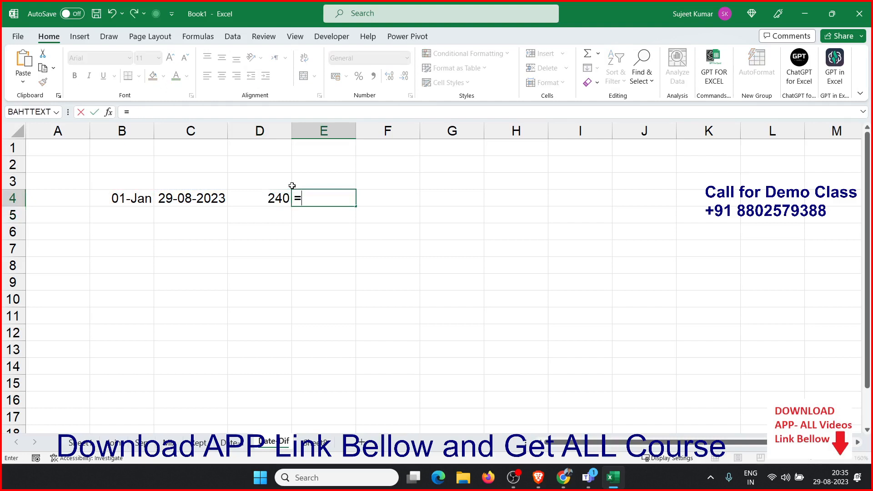
{"action": "type", "text": "days"}
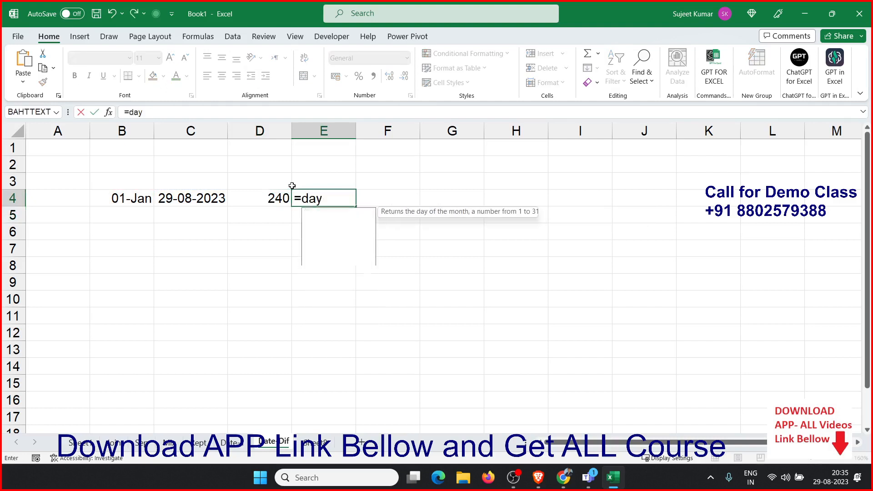
{"action": "key", "text": "Tab"}
{"action": "key", "text": "Left"}
{"action": "key", "text": "Left"}
{"action": "type", "text": ","}
{"action": "key", "text": "Left"}
{"action": "key", "text": "Left"}
{"action": "key", "text": "Left"}
{"action": "key", "text": "Return"}
In F4, calculate the days between B4 and C4 with DAYS360
{"action": "key", "text": "Up"}
{"action": "key", "text": "Right"}
{"action": "type", "text": "=days"}
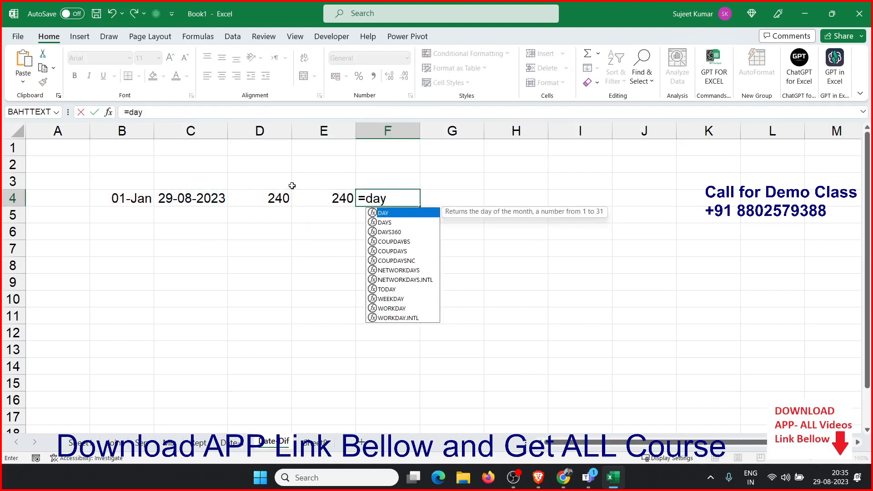
{"action": "key", "text": "Down"}
{"action": "key", "text": "Tab"}
{"action": "key", "text": "Left"}
{"action": "key", "text": "Left"}
{"action": "key", "text": "Left"}
{"action": "key", "text": "Left"}
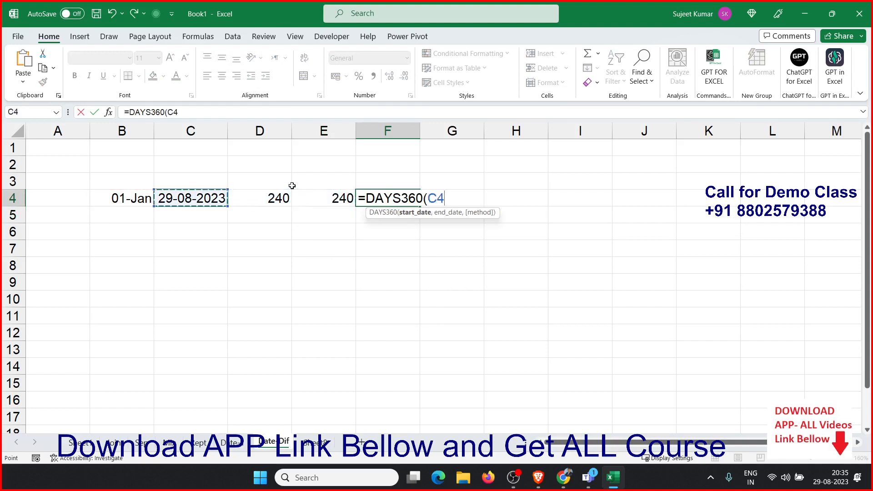
{"action": "type", "text": ","}
{"action": "key", "text": "Left"}
{"action": "key", "text": "Left"}
{"action": "key", "text": "Left"}
{"action": "key", "text": "Return"}
In G4, compute YEARFRAC from B4 to C4 and format the result as a percentage
{"action": "key", "text": "Up"}
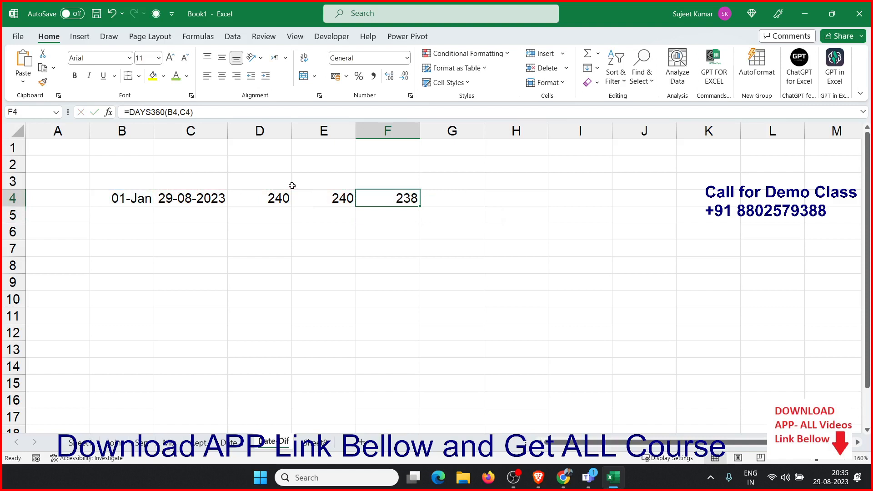
{"action": "key", "text": "Right"}
{"action": "type", "text": "=yea"}
{"action": "key", "text": "Down"}
{"action": "key", "text": "Tab"}
{"action": "key", "text": "Left"}
{"action": "key", "text": "Left"}
{"action": "key", "text": "Left"}
{"action": "key", "text": "Left"}
{"action": "key", "text": "Left"}
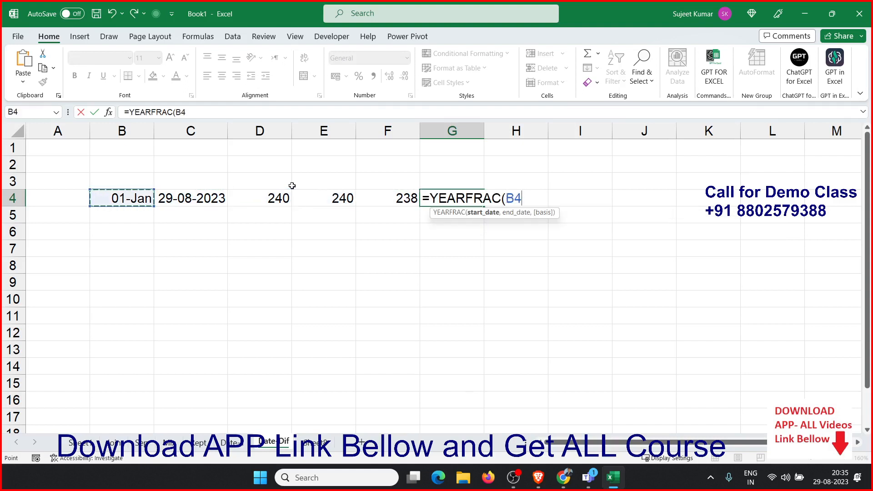
{"action": "type", "text": ","}
{"action": "key", "text": "Left"}
{"action": "key", "text": "Left"}
{"action": "key", "text": "Left"}
{"action": "key", "text": "Left"}
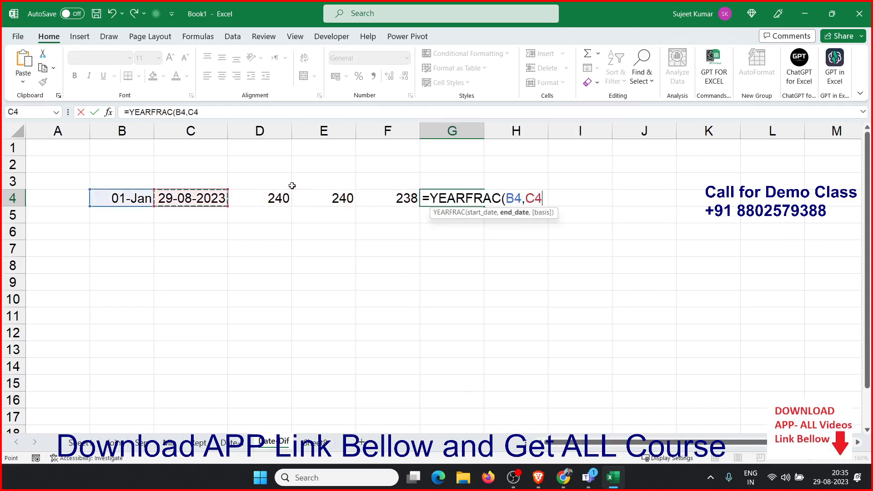
{"action": "key", "text": "Return"}
{"action": "key", "text": "Up"}
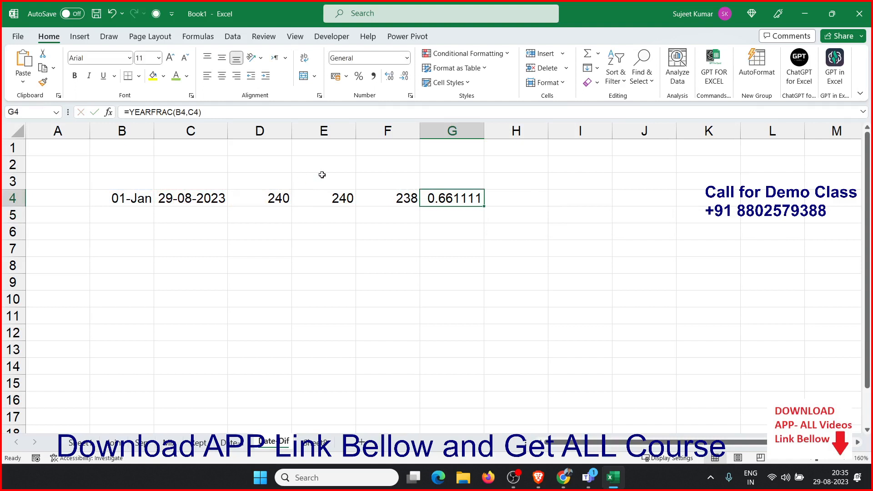
{"action": "left_click", "coordinate": [358, 76]}
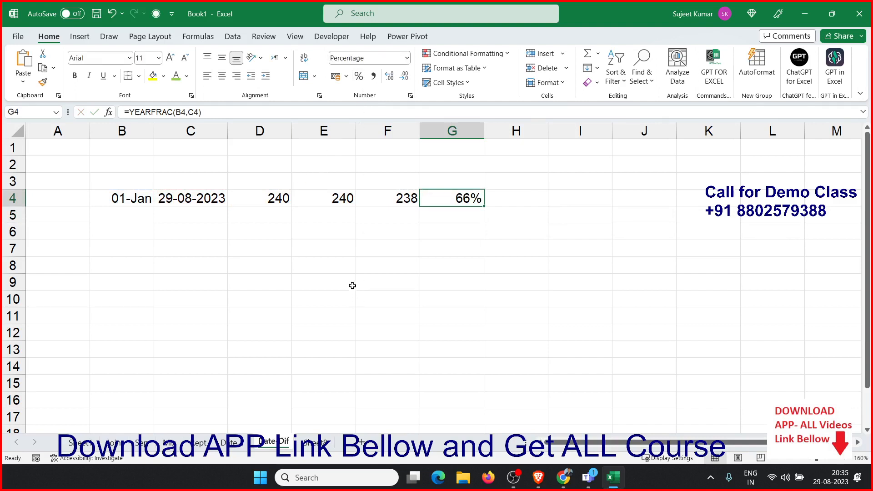
Enter 1/1 in B7 and the current date as a static value in C7
{"action": "left_click_drag", "start_coordinate": [280, 199], "coordinate": [450, 207]}
{"action": "left_click", "coordinate": [130, 244]}
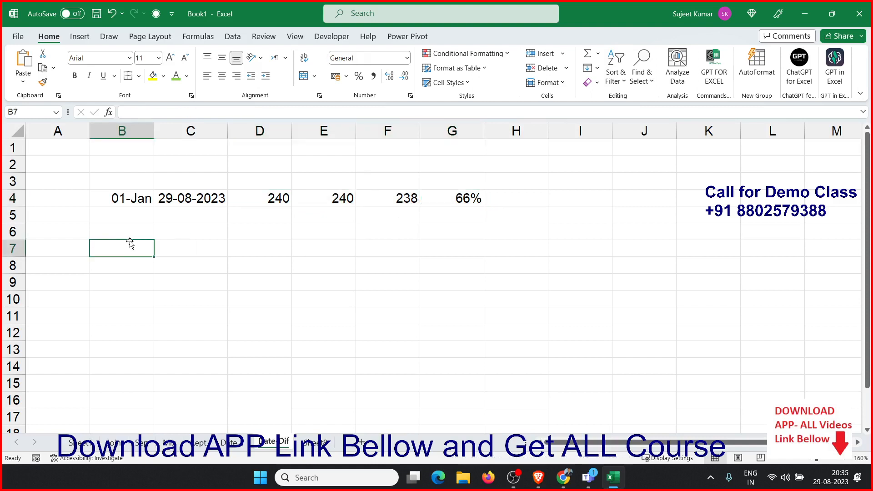
{"action": "type", "text": "1/1"}
{"action": "key", "text": "Tab"}
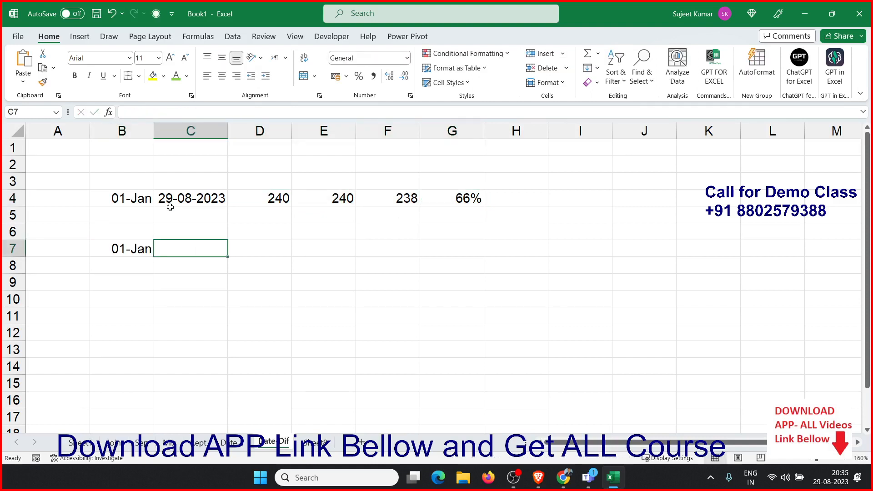
{"action": "key", "text": "ctrl+semicolon"}
{"action": "key", "text": "Tab"}
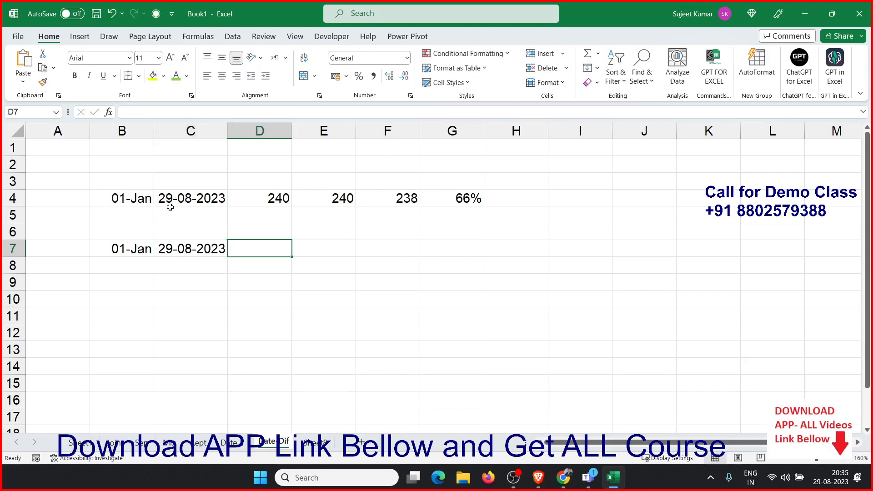
In D7, count working days with NETWORKDAYS from B7 to C7, using I1:I17 as the holidays range
{"action": "type", "text": "=net"}
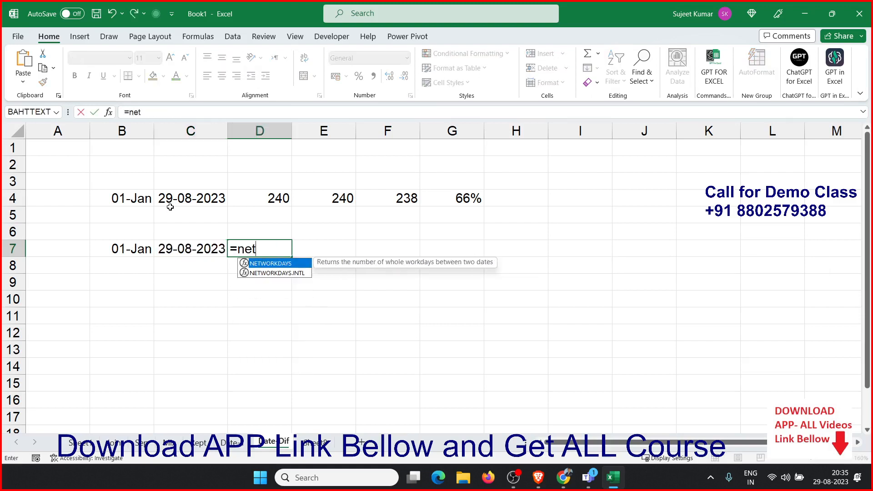
{"action": "key", "text": "Tab"}
{"action": "key", "text": "Left"}
{"action": "key", "text": "Left"}
{"action": "type", "text": ","}
{"action": "key", "text": "Left"}
{"action": "type", "text": ","}
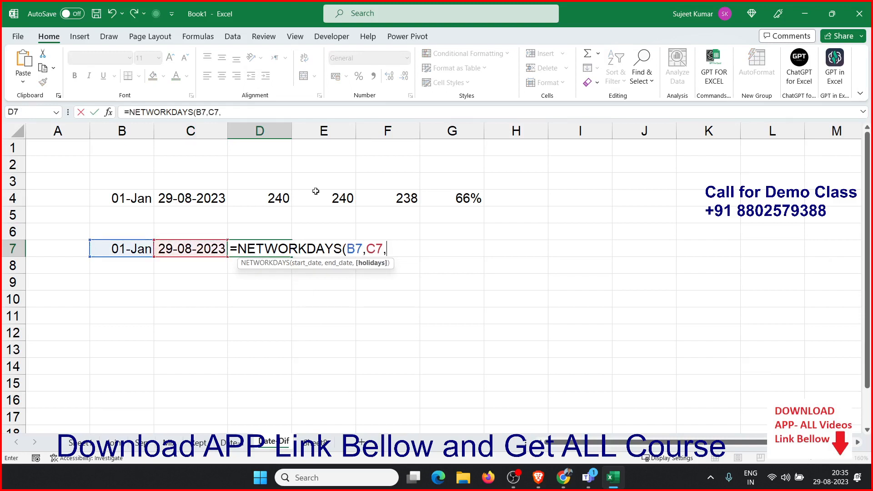
{"action": "left_click_drag", "start_coordinate": [586, 149], "coordinate": [582, 411]}
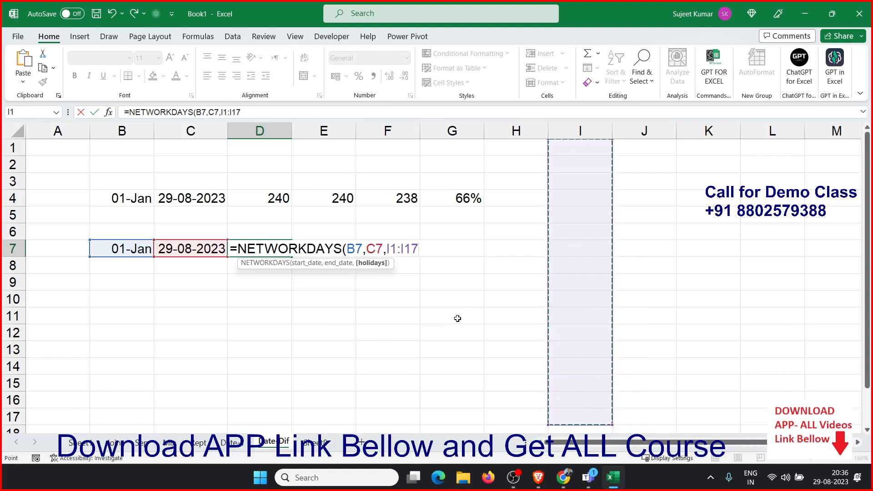
{"action": "key", "text": "Return"}
In E7, count working days with NETWORKDAYS.INTL from B7 to C7, using weekend code 11 (Sunday only) and holidays I1:I14
{"action": "key", "text": "Up"}
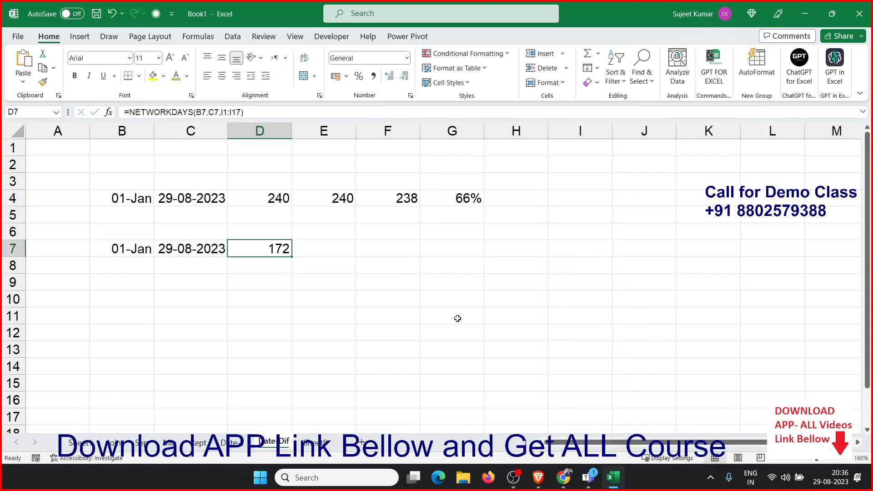
{"action": "key", "text": "Right"}
{"action": "type", "text": "=net"}
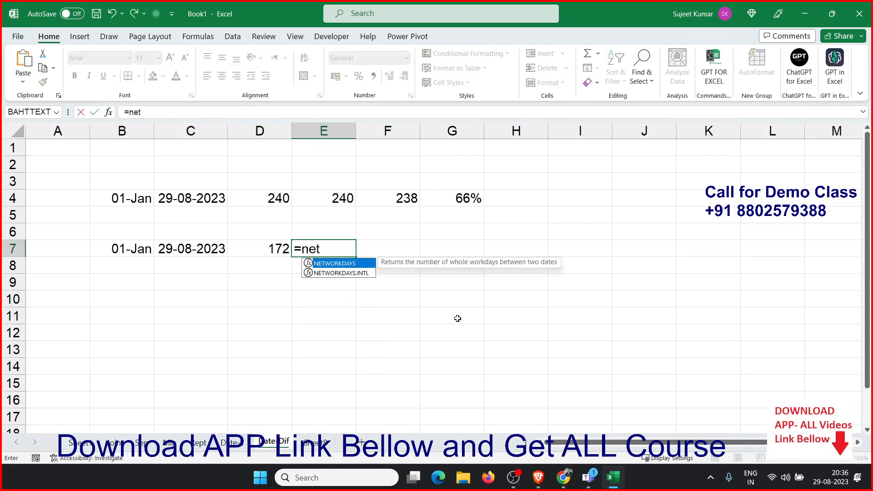
{"action": "key", "text": "Down"}
{"action": "key", "text": "Tab"}
{"action": "key", "text": "Left"}
{"action": "key", "text": "Left"}
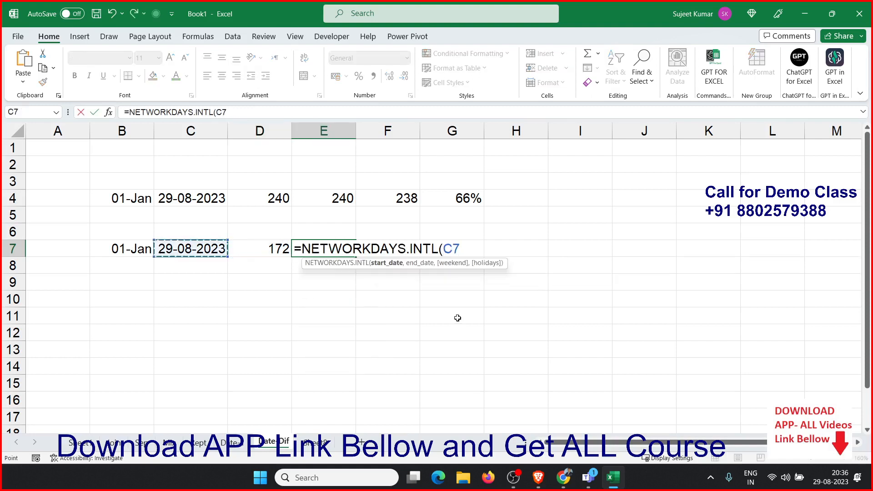
{"action": "key", "text": "Left"}
{"action": "type", "text": ","}
{"action": "key", "text": "Left"}
{"action": "key", "text": "Left"}
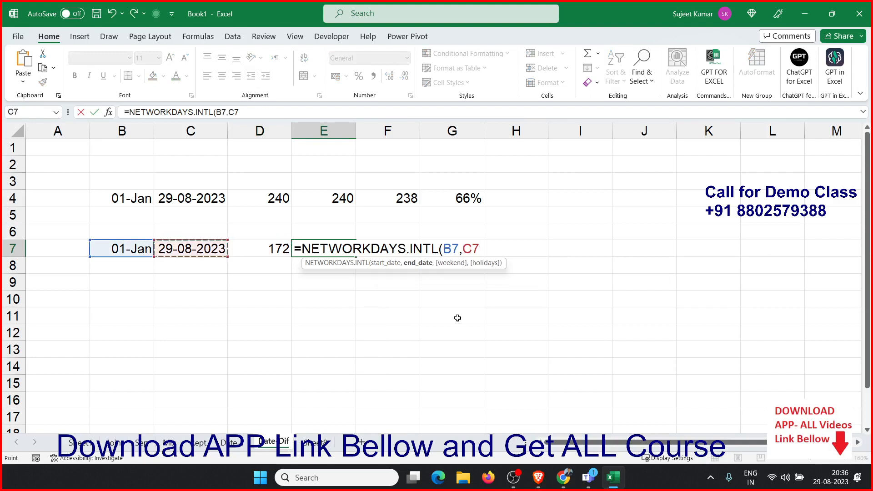
{"action": "type", "text": ","}
{"action": "key", "text": "Down"}
{"action": "key", "text": "Down"}
{"action": "key", "text": "Down"}
{"action": "key", "text": "Down"}
{"action": "key", "text": "Down"}
{"action": "key", "text": "Down"}
{"action": "key", "text": "Down"}
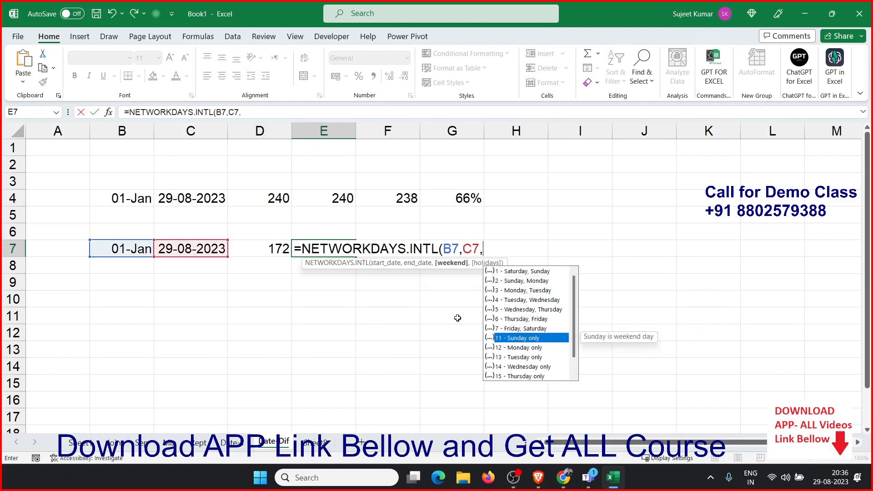
{"action": "key", "text": "Tab"}
{"action": "type", "text": ","}
{"action": "left_click_drag", "start_coordinate": [588, 150], "coordinate": [569, 372]}
{"action": "key", "text": "Return"}
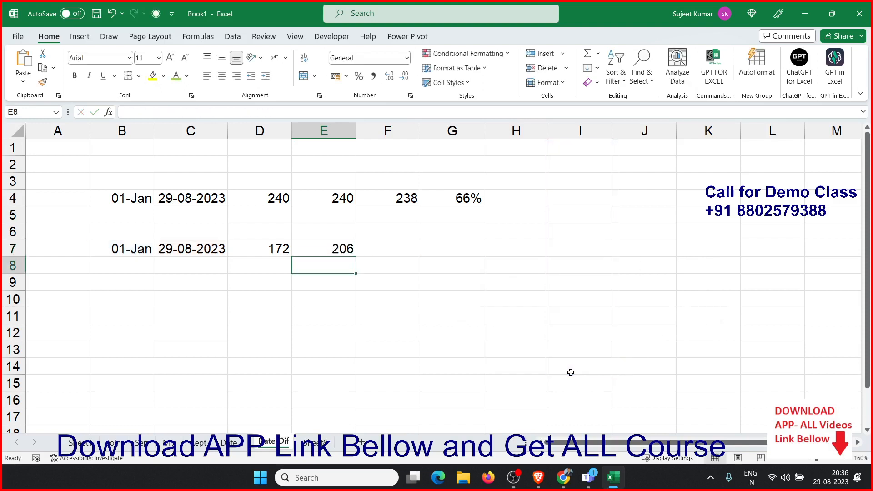
Compare the NETWORKDAYS formula in D7 with the NETWORKDAYS.INTL formula in E7
{"action": "left_click", "coordinate": [346, 246]}
{"action": "left_click", "coordinate": [275, 248]}
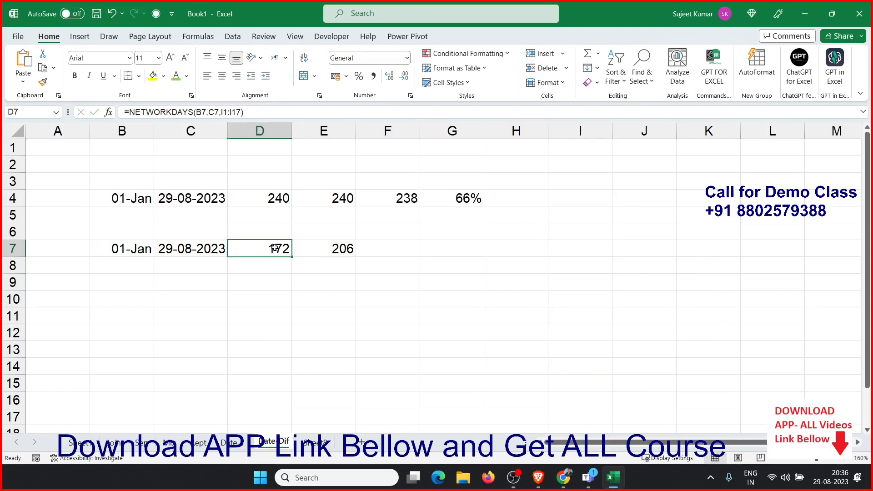
{"action": "left_click", "coordinate": [326, 251]}
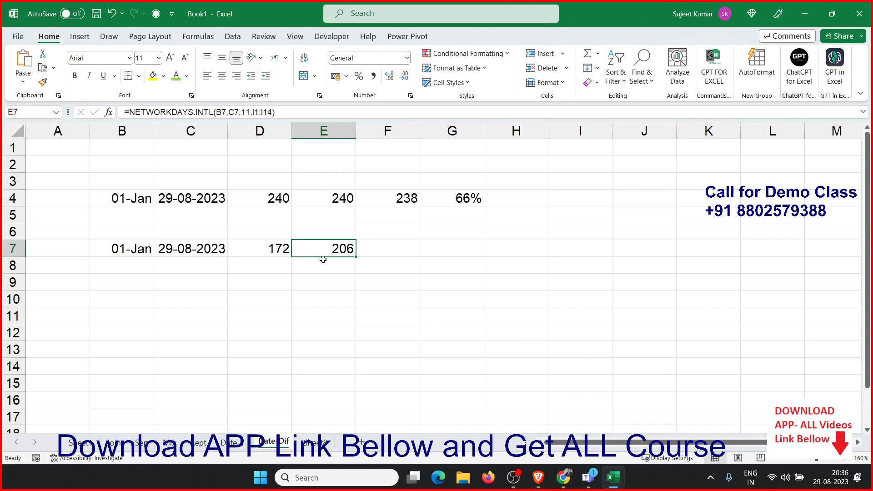
Enter the current date as a static value in B9 and 17 days in C9
{"action": "left_click", "coordinate": [134, 278]}
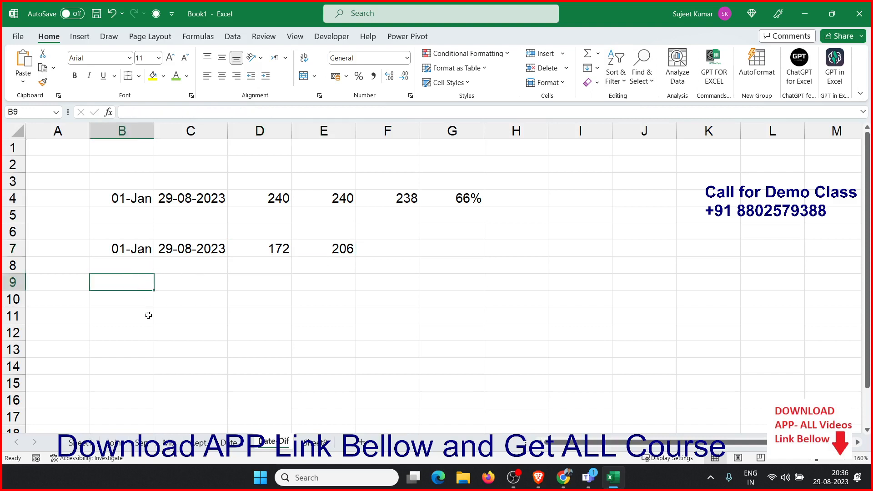
{"action": "key", "text": "ctrl+semicolon"}
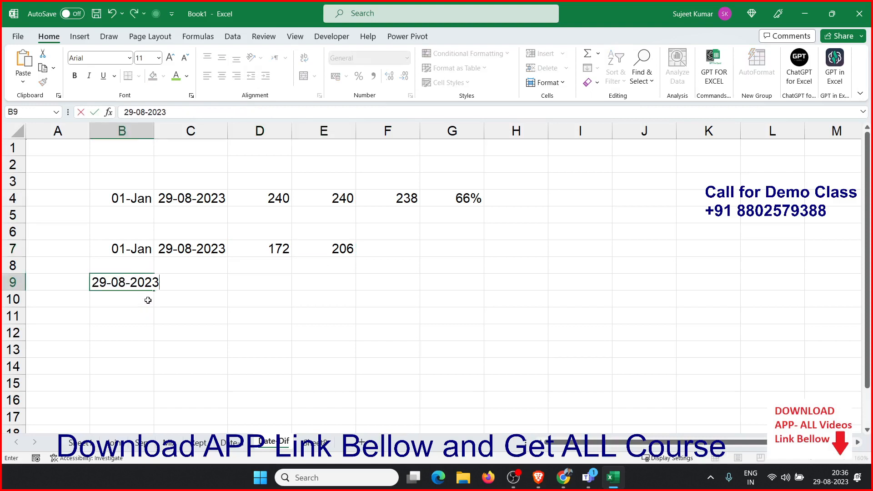
{"action": "key", "text": "Tab"}
{"action": "type", "text": "17"}
{"action": "key", "text": "Tab"}
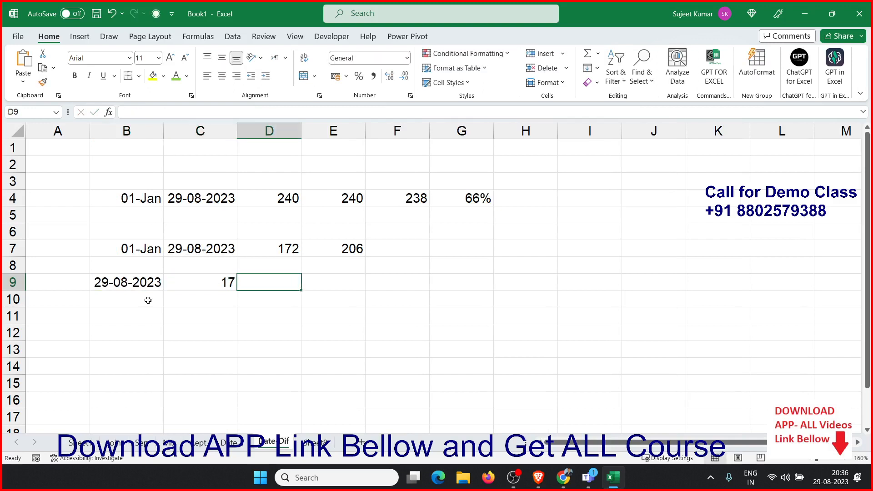
In D9, compute WORKDAY from B9 plus C9 days with holidays I1:I13, and format the result as a date
{"action": "type", "text": "="}
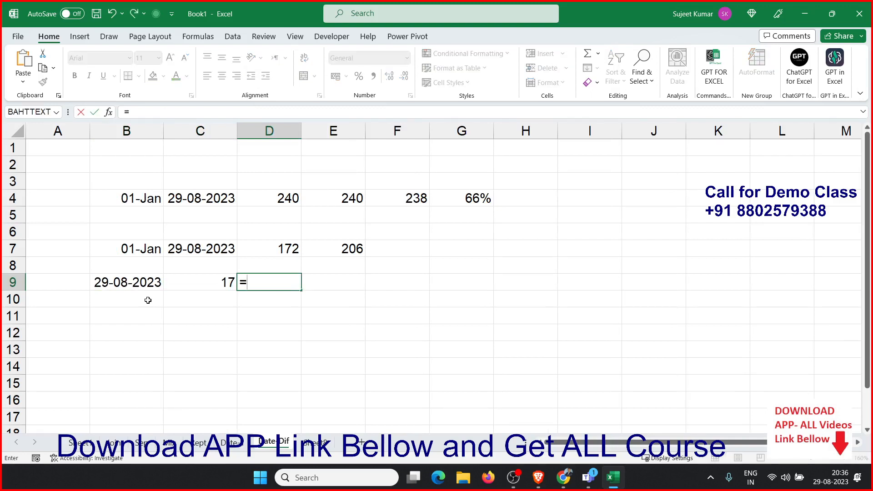
{"action": "type", "text": "o"}
{"action": "key", "text": "BackSpace"}
{"action": "type", "text": "wo"}
{"action": "key", "text": "Tab"}
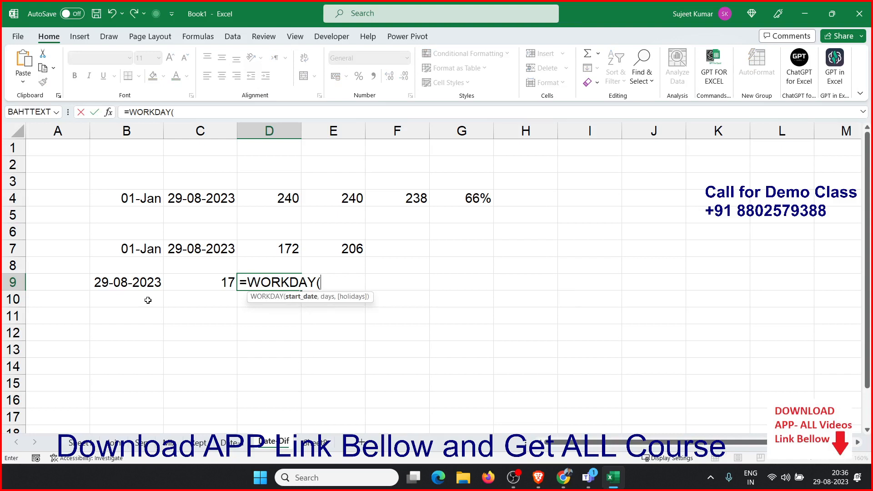
{"action": "key", "text": "Left"}
{"action": "key", "text": "Left"}
{"action": "type", "text": ","}
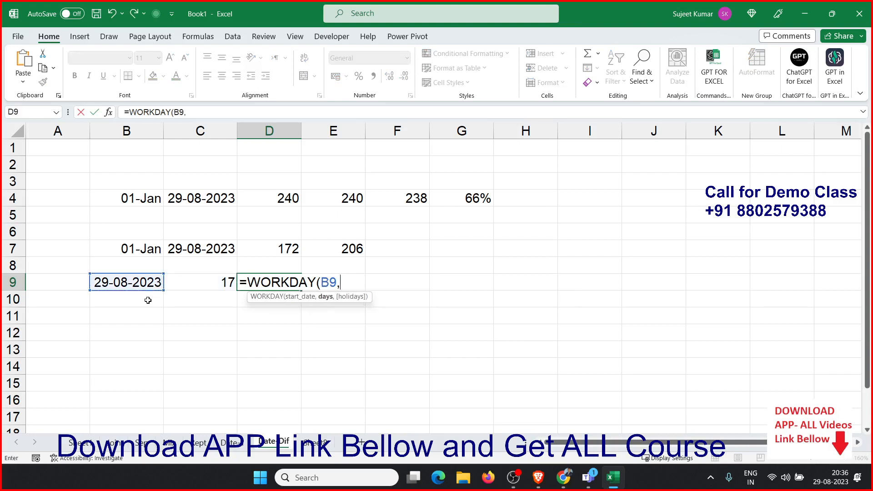
{"action": "key", "text": "Left"}
{"action": "type", "text": ","}
{"action": "left_click_drag", "start_coordinate": [597, 150], "coordinate": [608, 357]}
{"action": "key", "text": "Return"}
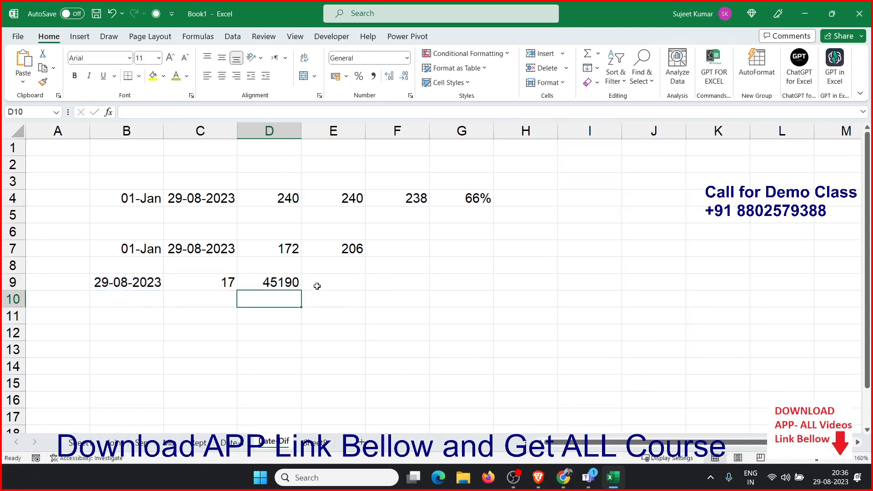
{"action": "left_click", "coordinate": [283, 283]}
{"action": "key", "text": "ctrl+shift+3"}
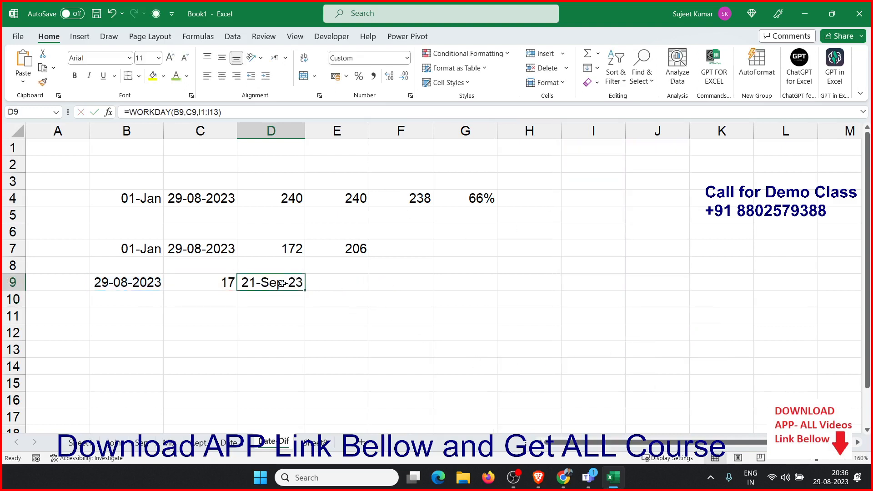
In E9, compute WORKDAY.INTL from B9 plus C9 days using weekend code 11 (Sunday only)
{"action": "key", "text": "Down"}
{"action": "key", "text": "Right"}
{"action": "key", "text": "Up"}
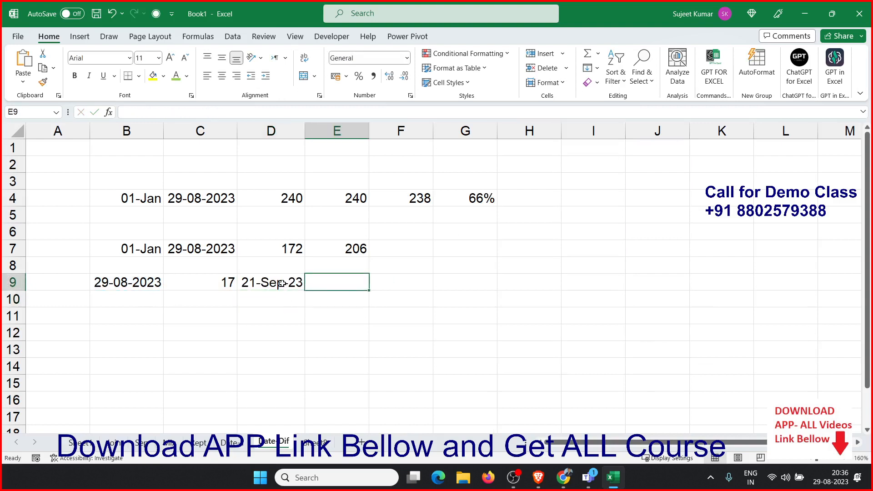
{"action": "type", "text": "=wo"}
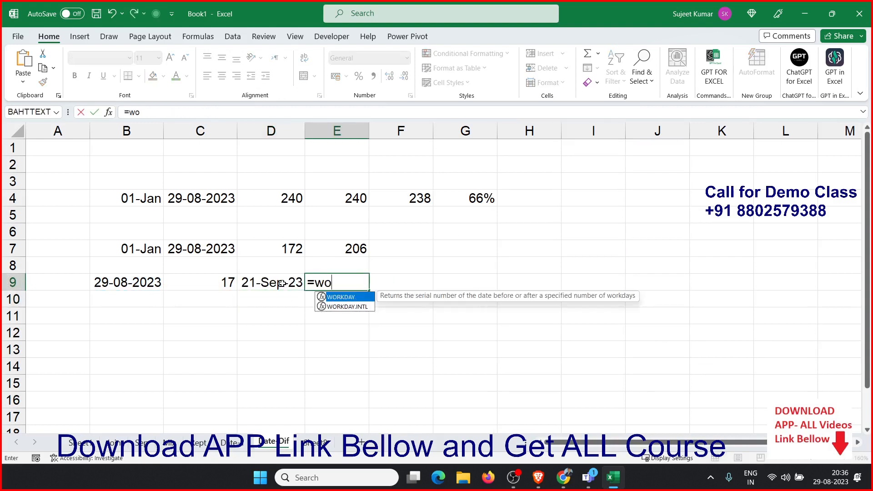
{"action": "key", "text": "Tab"}
{"action": "key", "text": "Left"}
{"action": "key", "text": "Left"}
{"action": "key", "text": "Left"}
{"action": "type", "text": ","}
{"action": "key", "text": "Left"}
{"action": "key", "text": "Left"}
{"action": "type", "text": ","}
{"action": "key", "text": "Down"}
{"action": "key", "text": "Down"}
{"action": "key", "text": "Down"}
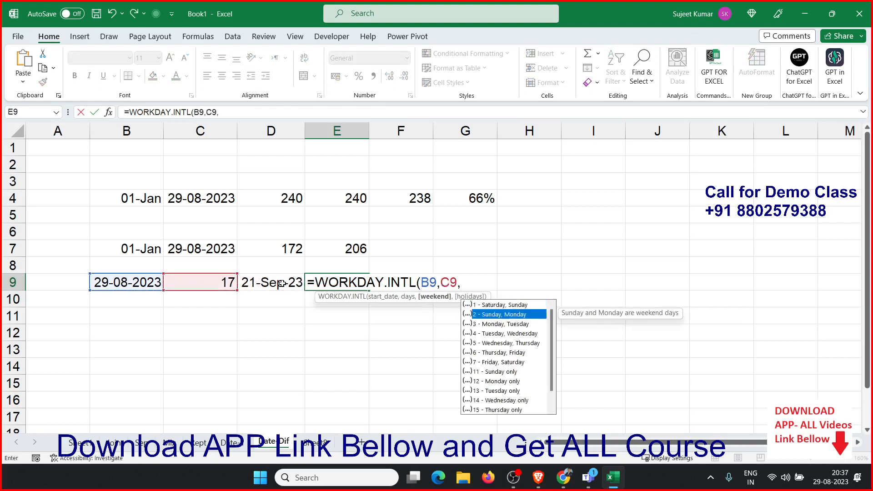
{"action": "key", "text": "Down"}
{"action": "key", "text": "Down"}
{"action": "key", "text": "Down"}
{"action": "key", "text": "Down"}
{"action": "key", "text": "Tab"}
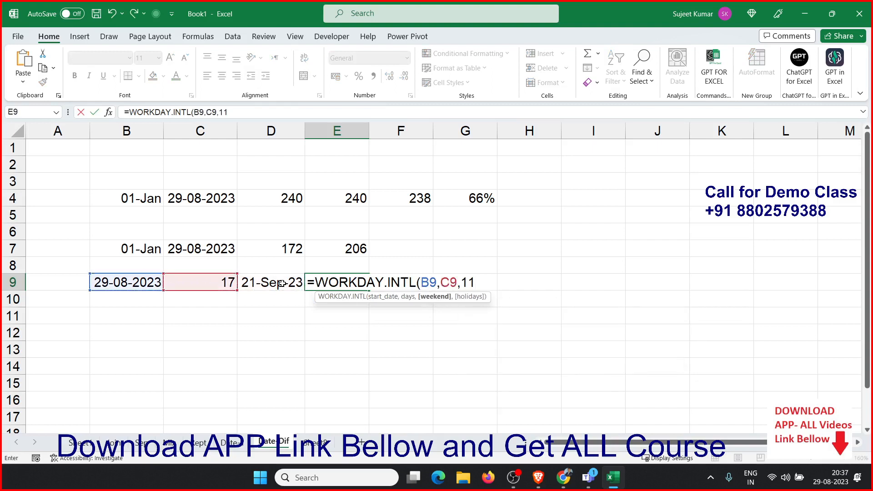
{"action": "type", "text": ")"}
{"action": "key", "text": "Return"}
{"action": "key", "text": "Up"}
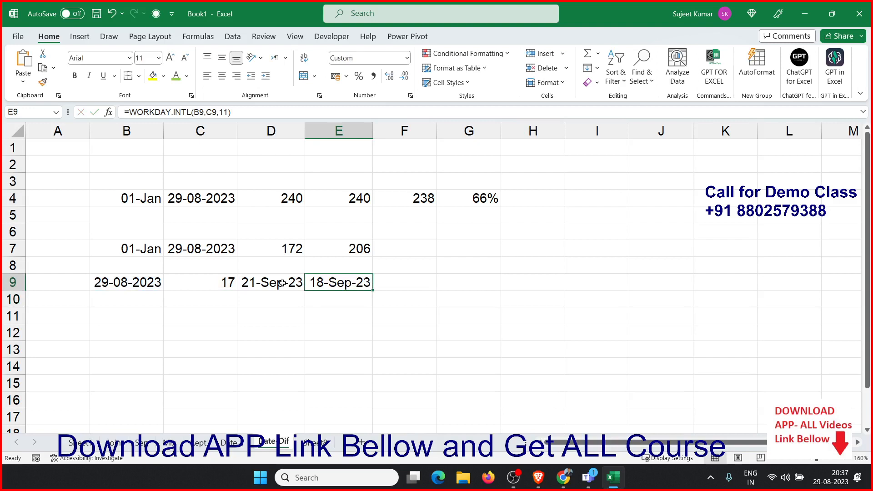
Review the WORKDAY and WORKDAY.INTL formulas in D9 and E9
{"action": "left_click", "coordinate": [282, 283]}
{"action": "key", "text": "Left"}
{"action": "key", "text": "Right"}
{"action": "key", "text": "Right"}
{"action": "key", "text": "Right"}
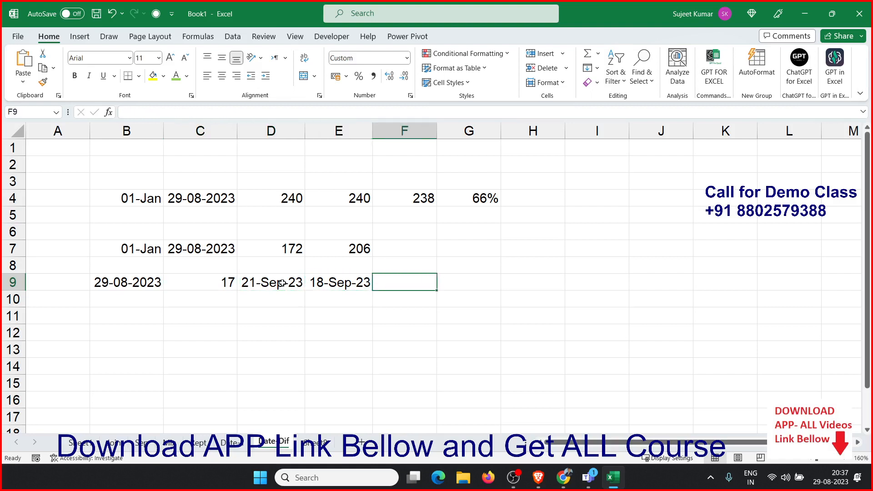
{"action": "key", "text": "Left"}
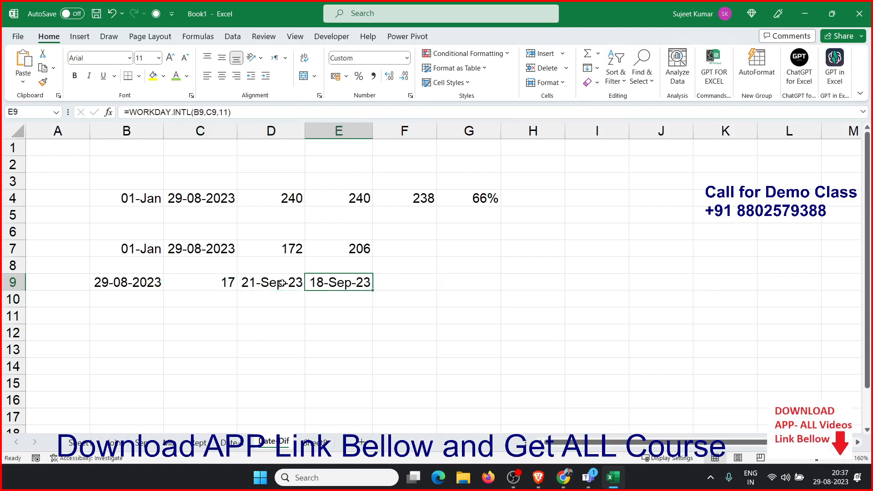
{"action": "key", "text": "Left"}
{"action": "key", "text": "Left"}
{"action": "key", "text": "Left"}
{"action": "key", "text": "Left"}
{"action": "key", "text": "Up"}
{"action": "key", "text": "Up"}
{"action": "key", "text": "Up"}
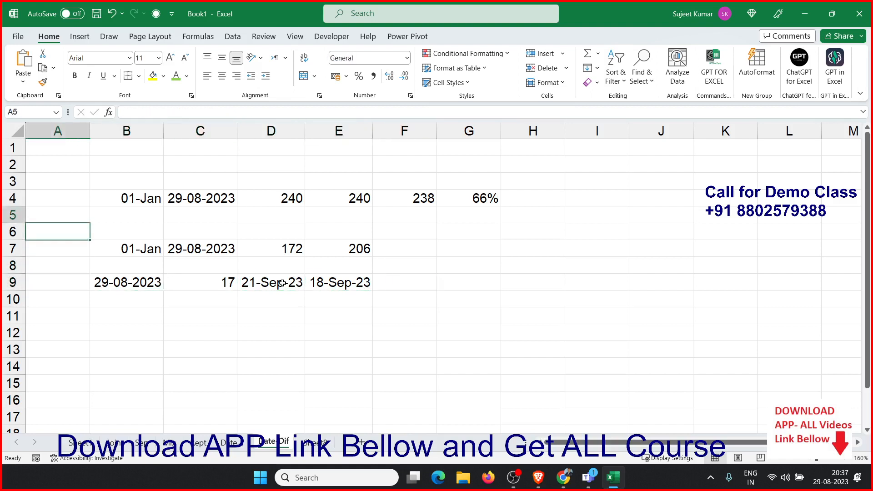
{"action": "key", "text": "Up"}
{"action": "key", "text": "Up"}
{"action": "key", "text": "Up"}
{"action": "key", "text": "Up"}
{"action": "key", "text": "Up"}
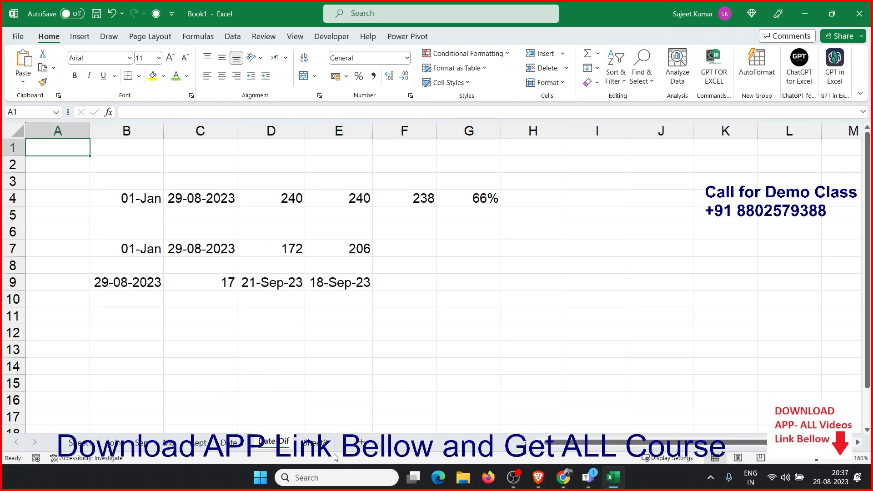
Rename the next worksheet to Date-MIX
{"action": "double_click", "coordinate": [321, 443]}
{"action": "type", "text": "Date-MIX"}
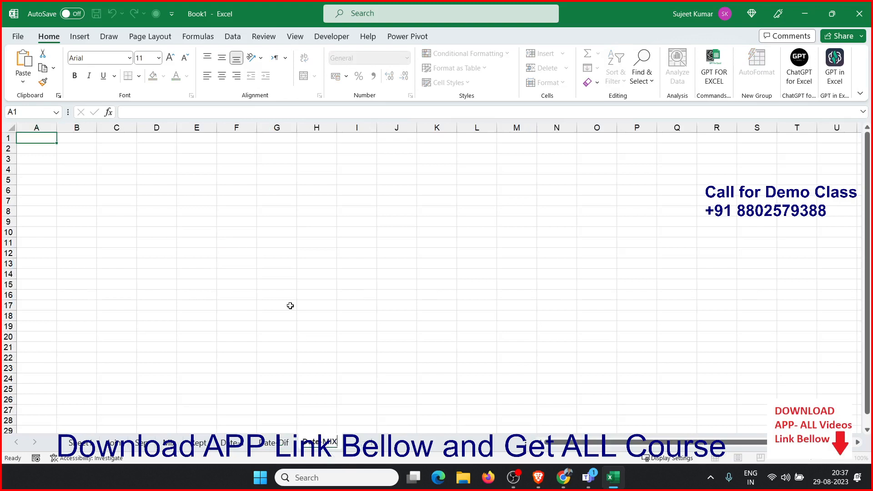
{"action": "left_click", "coordinate": [289, 304]}
Zoom in on the Date-MIX sheet and enter the date 15/8 in B2
{"action": "left_click", "coordinate": [78, 182]}
{"action": "scroll", "coordinate": [79, 184], "scroll_direction": "up", "scroll_amount": 3}
{"action": "left_click", "coordinate": [81, 172]}
{"action": "left_click", "coordinate": [93, 163]}
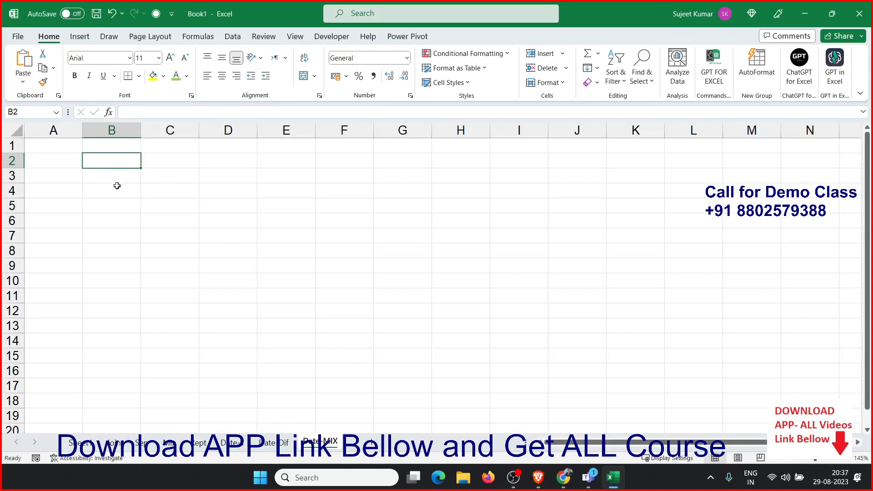
{"action": "key", "text": "ctrl+semicolon"}
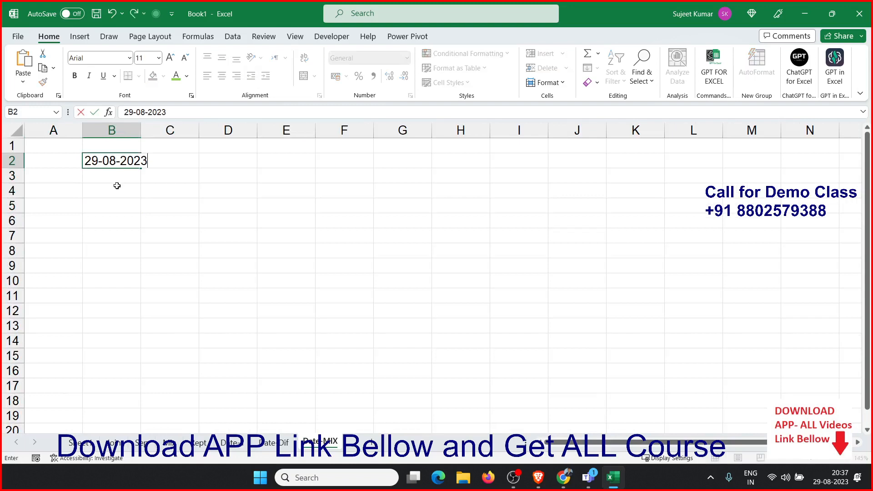
{"action": "key", "text": "Tab"}
{"action": "key", "text": "Left"}
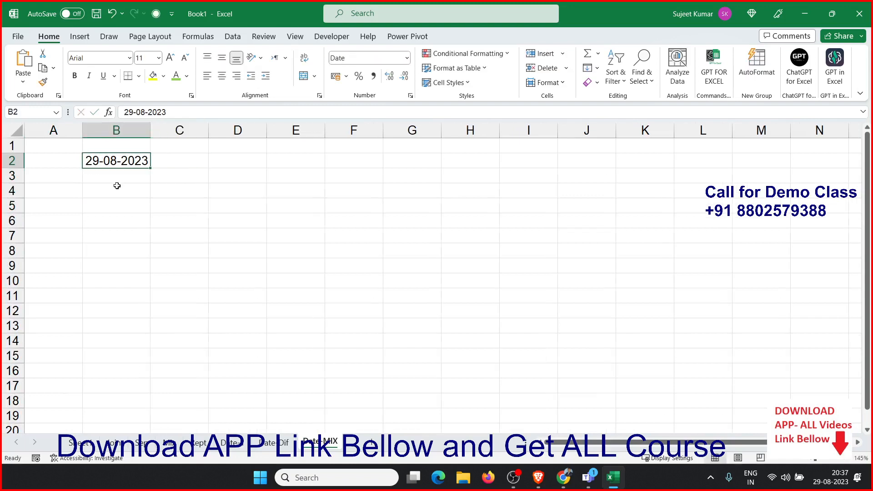
{"action": "type", "text": "15/8"}
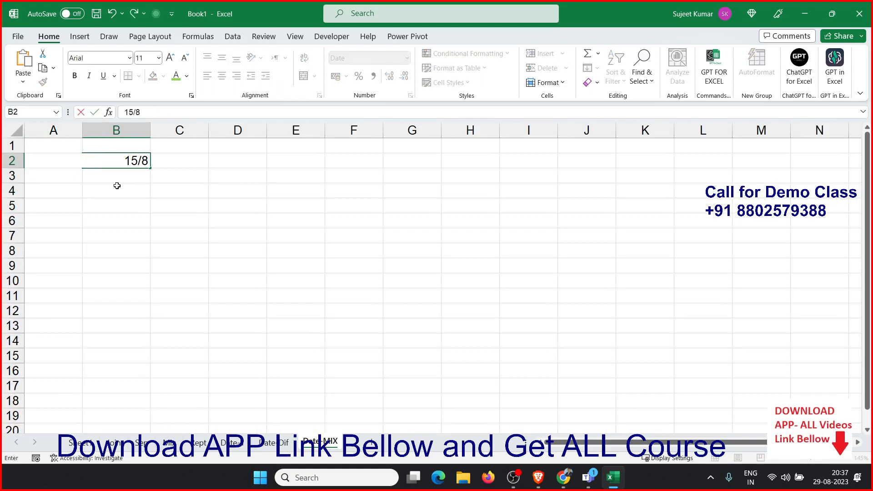
{"action": "key", "text": "Tab"}
In C2, compute EOMONTH of B2 with 0 months and format the result as a date
{"action": "type", "text": "=eo"}
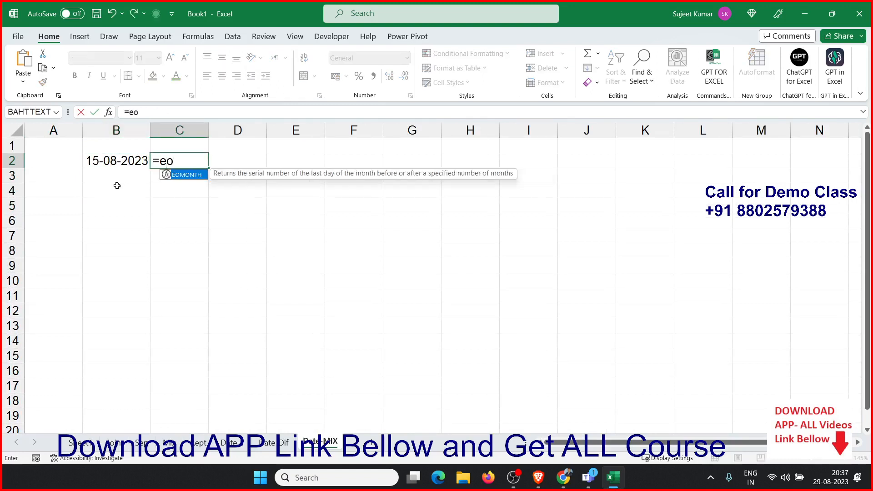
{"action": "key", "text": "Tab"}
{"action": "key", "text": "Left"}
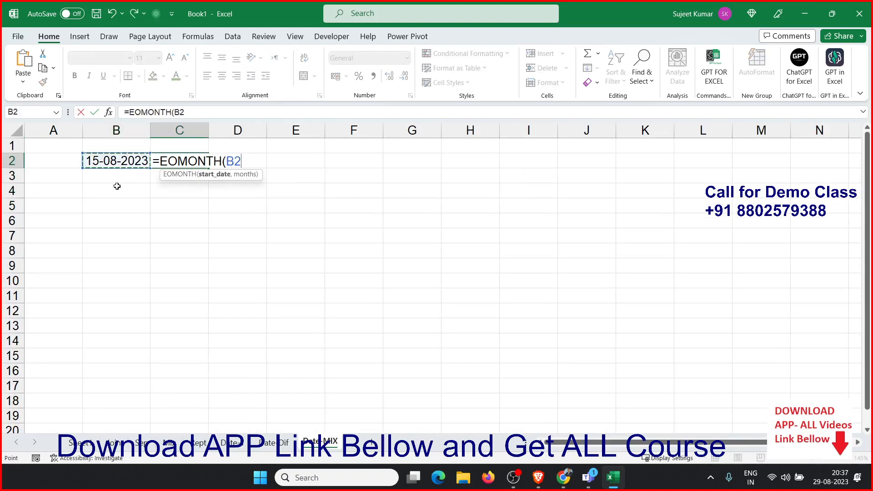
{"action": "type", "text": ",0"}
{"action": "key", "text": "ctrl+Return"}
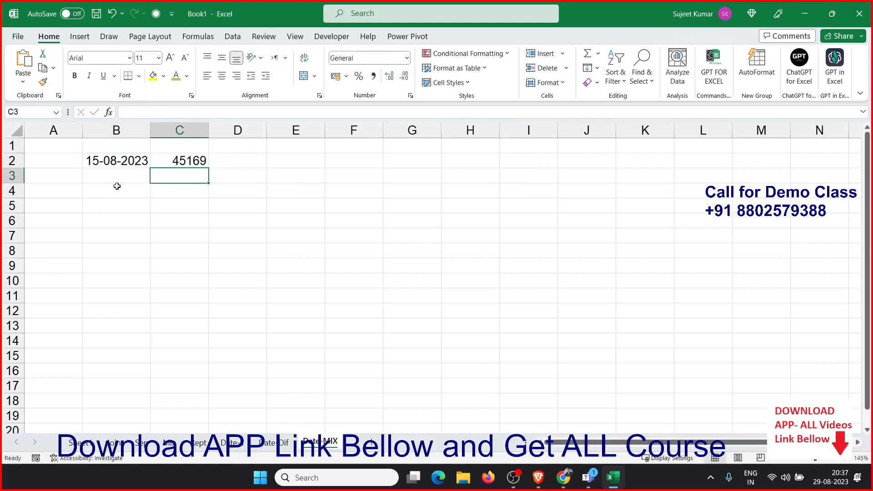
{"action": "key", "text": "ctrl+shift+3"}
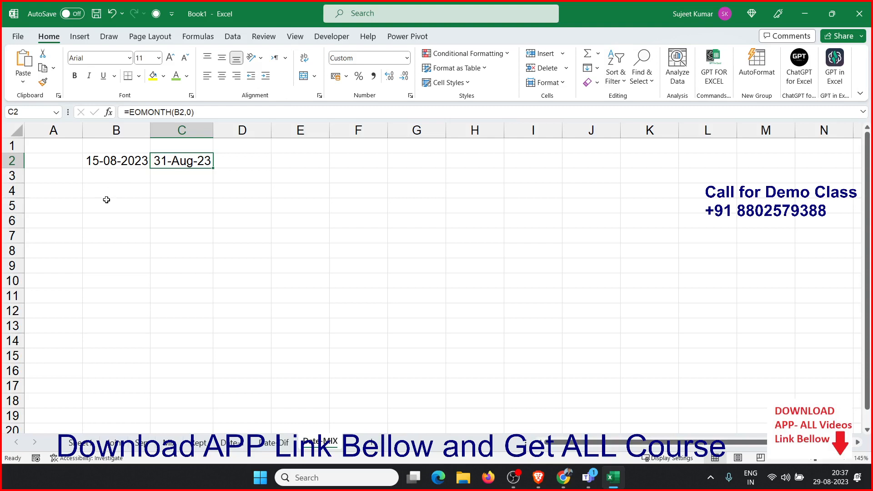
{"action": "left_click", "coordinate": [220, 165]}
{"action": "left_click", "coordinate": [194, 165]}
{"action": "left_click", "coordinate": [142, 164]}
{"action": "left_click", "coordinate": [160, 165]}
{"action": "left_click", "coordinate": [143, 200]}
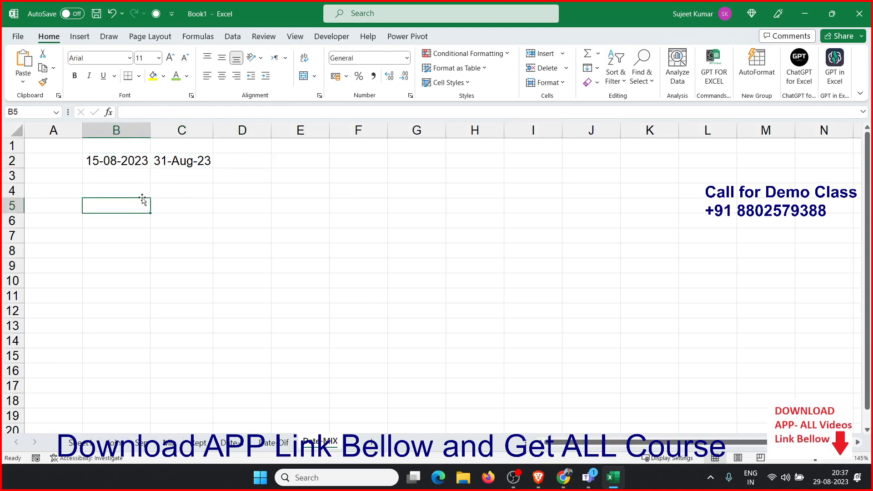
Enter the text value '1-JAN in B5
{"action": "type", "text": "'1-JAN"}
{"action": "key", "text": "Return"}
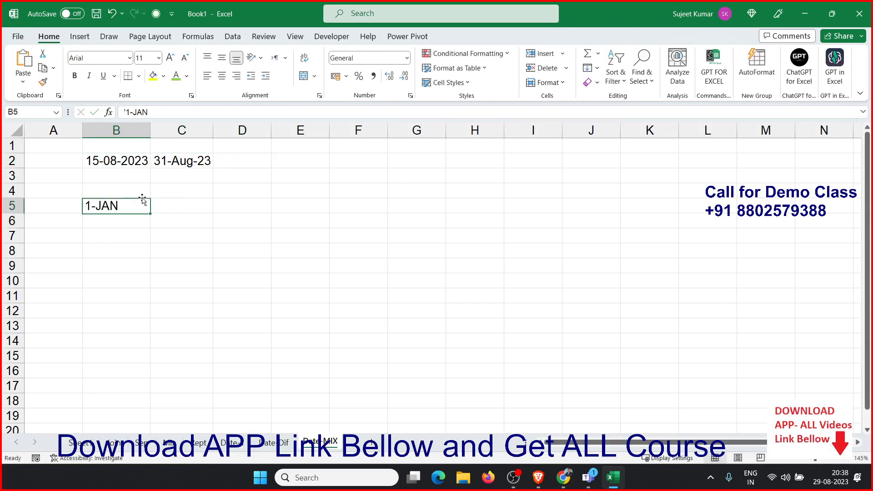
In C5, convert B5 to a date serial with the DATEVALUE function
{"action": "key", "text": "Up"}
{"action": "key", "text": "Right"}
{"action": "type", "text": "=date"}
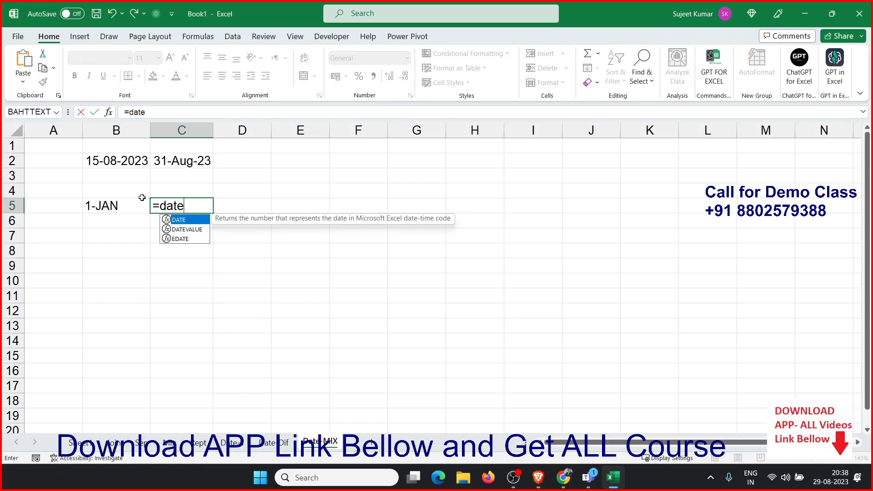
{"action": "key", "text": "Down"}
{"action": "key", "text": "Tab"}
{"action": "key", "text": "Left"}
{"action": "key", "text": "Return"}
{"action": "key", "text": "Up"}
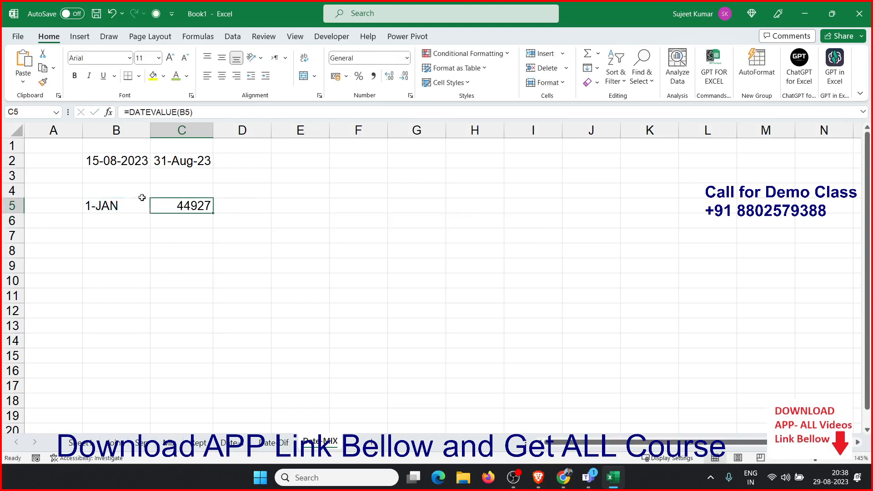
Browse the list of Date & Time functions
{"action": "left_click", "coordinate": [230, 38]}
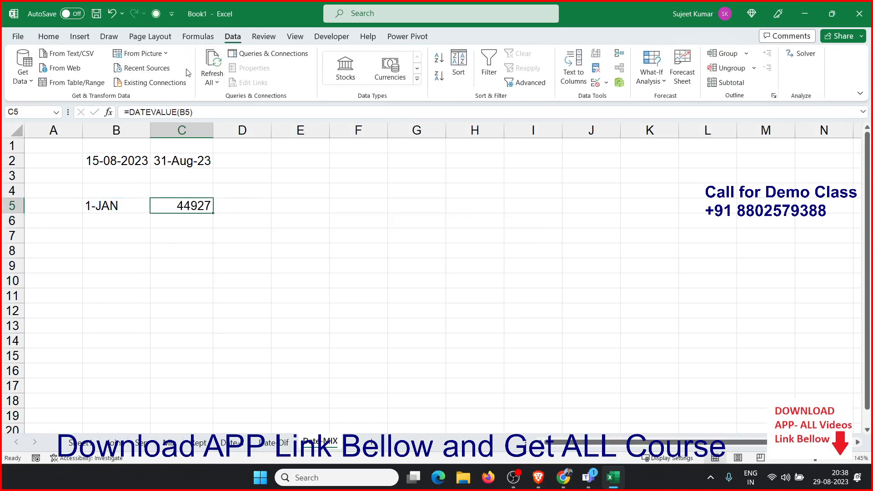
{"action": "left_click", "coordinate": [198, 36]}
{"action": "left_click", "coordinate": [203, 79]}
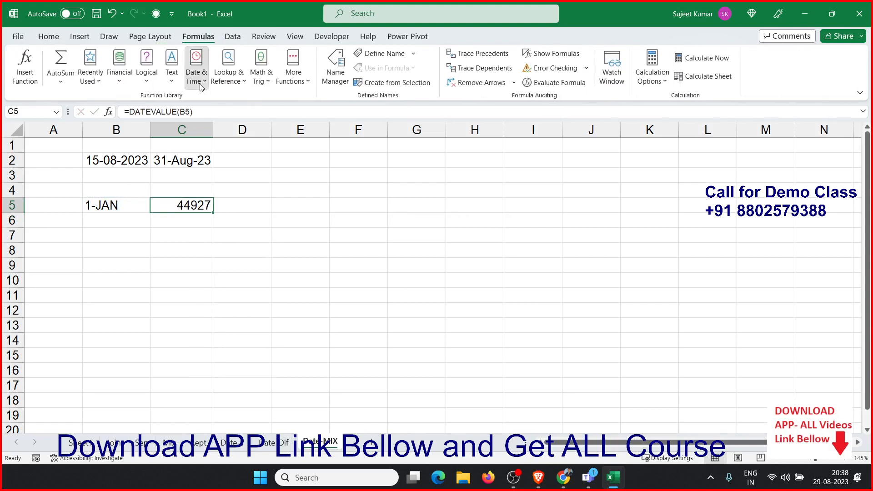
{"action": "left_click_drag", "start_coordinate": [282, 187], "coordinate": [282, 259]}
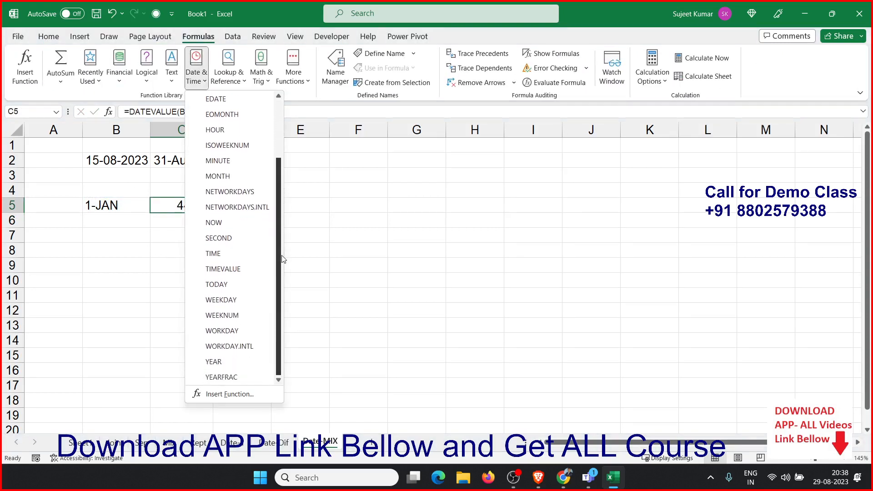
{"action": "left_click", "coordinate": [335, 237]}
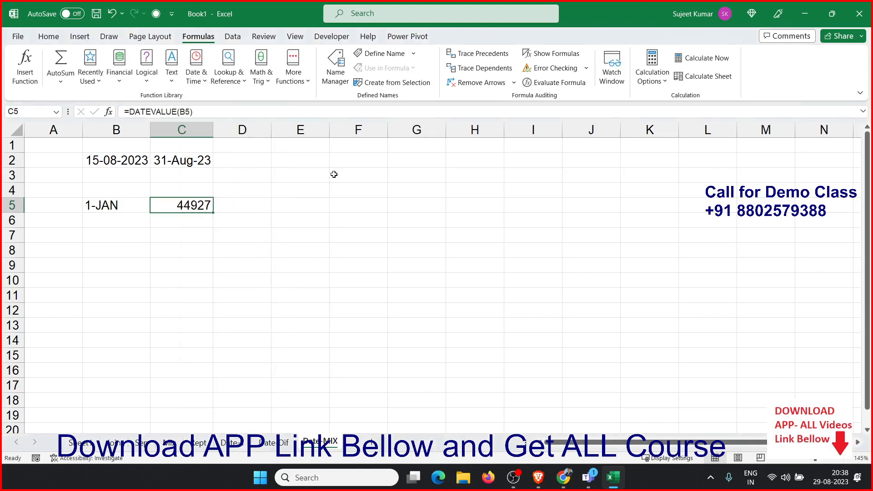
{"action": "left_click", "coordinate": [333, 180]}
Enter the date 1/8 in E1 and fill the dates down to E18
{"action": "left_click", "coordinate": [315, 146]}
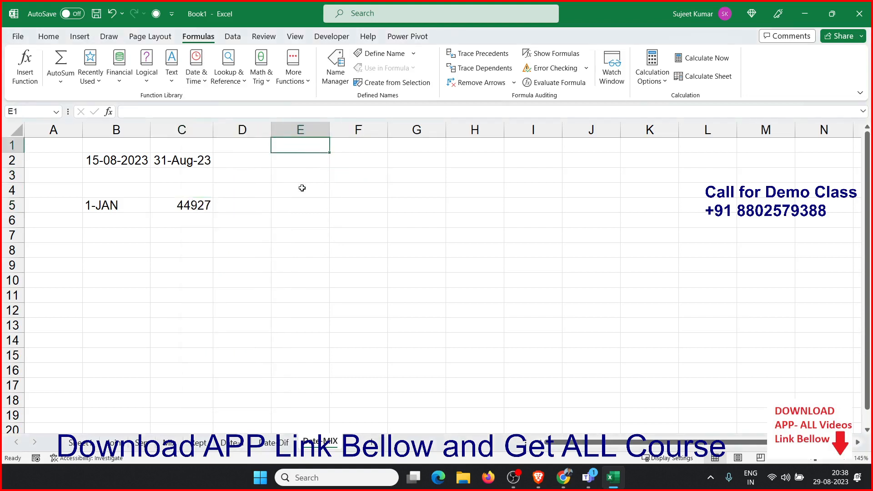
{"action": "type", "text": "1/8"}
{"action": "key", "text": "Return"}
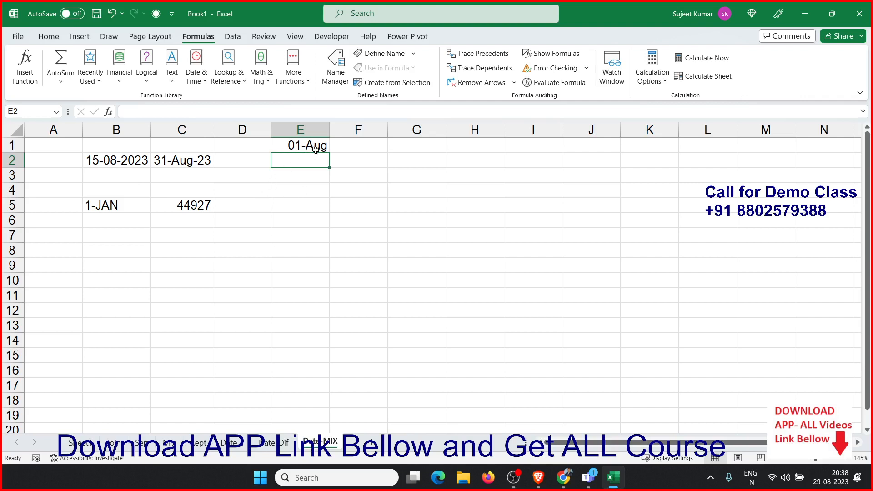
{"action": "key", "text": "Up"}
{"action": "left_click_drag", "start_coordinate": [329, 155], "coordinate": [327, 402]}
In F1, compute WEEKDAY of E1 and fill the formula down to F18
{"action": "left_click", "coordinate": [359, 145]}
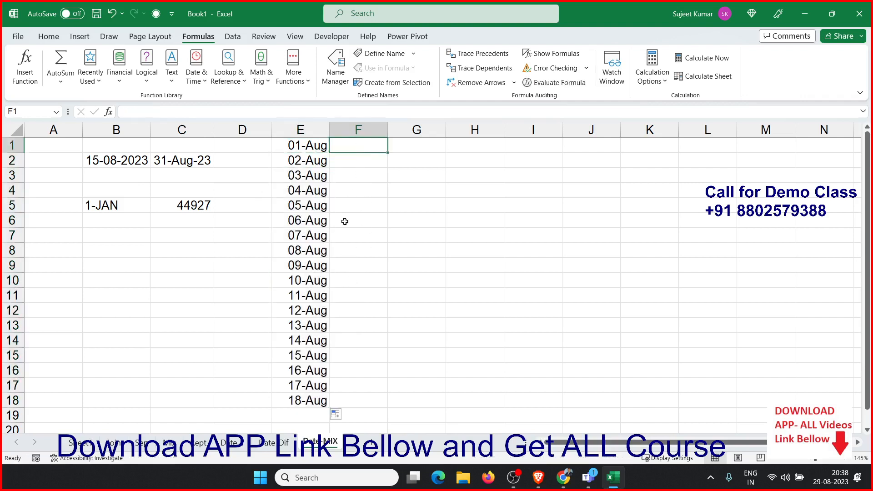
{"action": "type", "text": "=wee"}
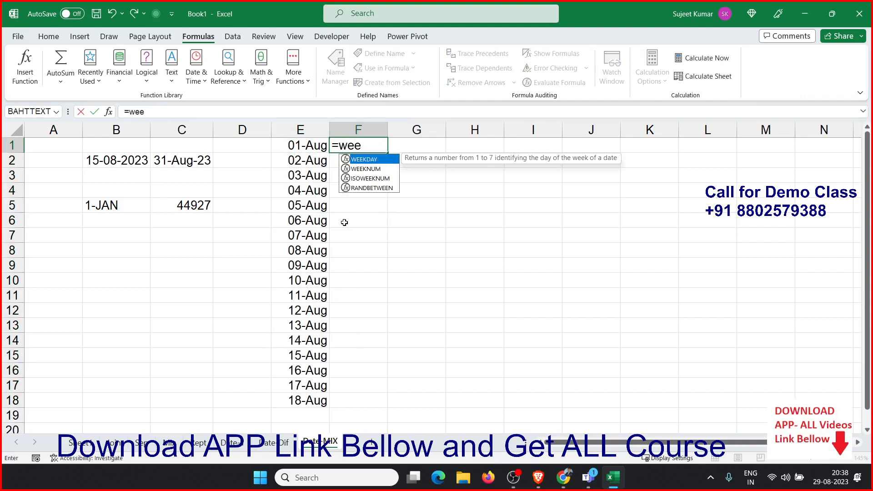
{"action": "key", "text": "Tab"}
{"action": "type", "text": "E1"}
{"action": "key", "text": "Return"}
{"action": "key", "text": "Left"}
{"action": "key", "text": "ctrl+Down"}
{"action": "key", "text": "Right"}
{"action": "key", "text": "ctrl+shift+Up"}
{"action": "key", "text": "ctrl+d"}
{"action": "key", "text": "ctrl+Up"}
In G1, enter =TEXT(E1,"DDD") for the day name and fill it down to G18
{"action": "key", "text": "Right"}
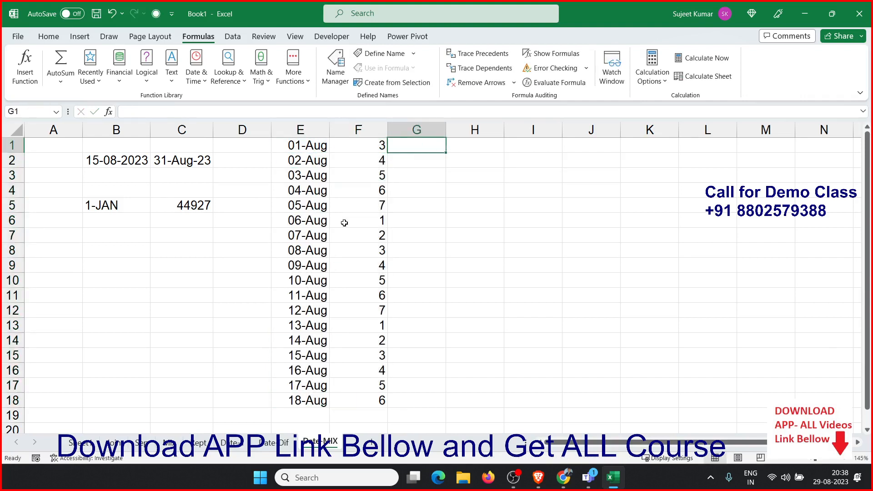
{"action": "type", "text": "=TE"}
{"action": "key", "text": "Tab"}
{"action": "type", "text": "E1,\"DD"}
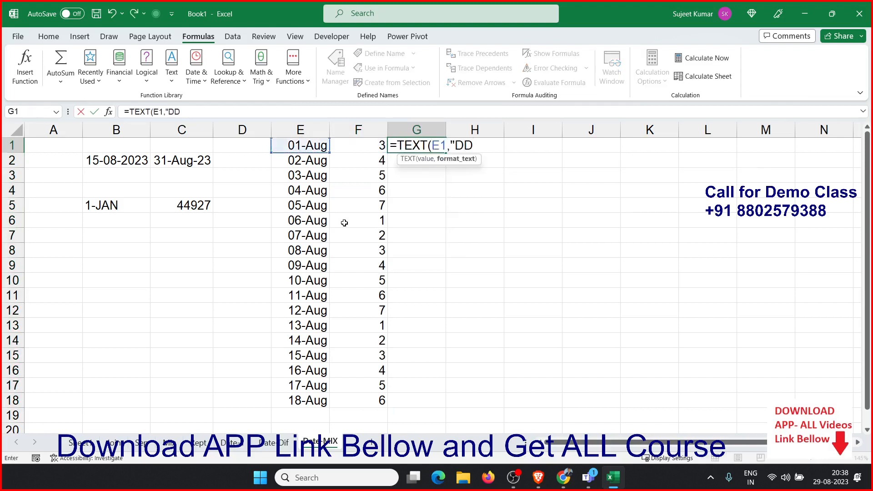
{"action": "type", "text": "D\")"}
{"action": "key", "text": "Return"}
{"action": "key", "text": "Left"}
{"action": "key", "text": "ctrl+Down"}
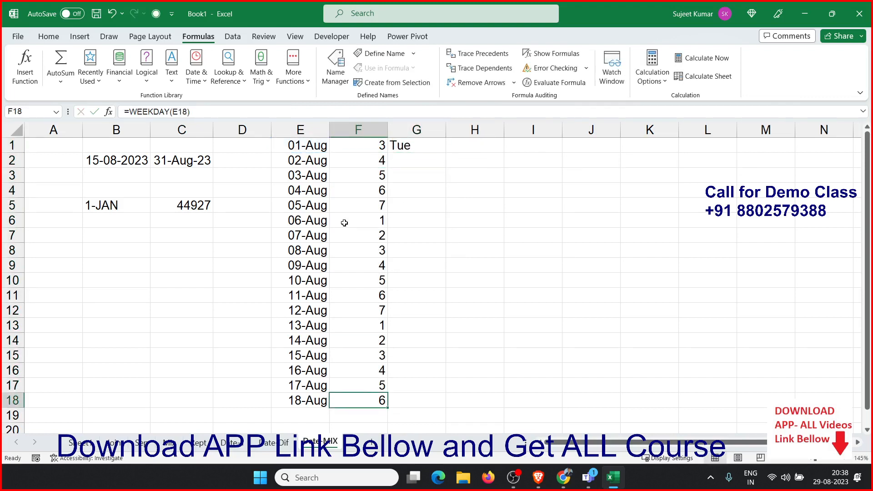
{"action": "key", "text": "Right"}
{"action": "key", "text": "ctrl+shift+Up"}
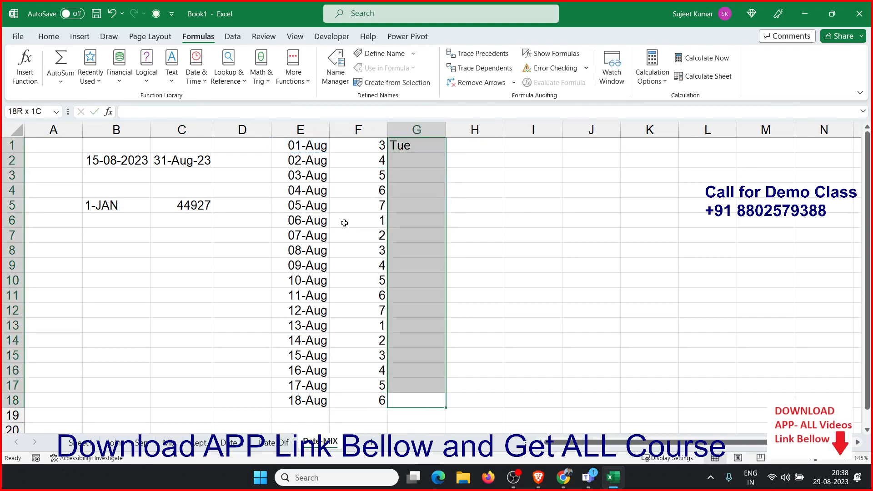
{"action": "key", "text": "ctrl+d"}
In H1, compute WEEKNUM of E1 and fill the formula down to H18
{"action": "key", "text": "Right"}
{"action": "key", "text": "ctrl+Up"}
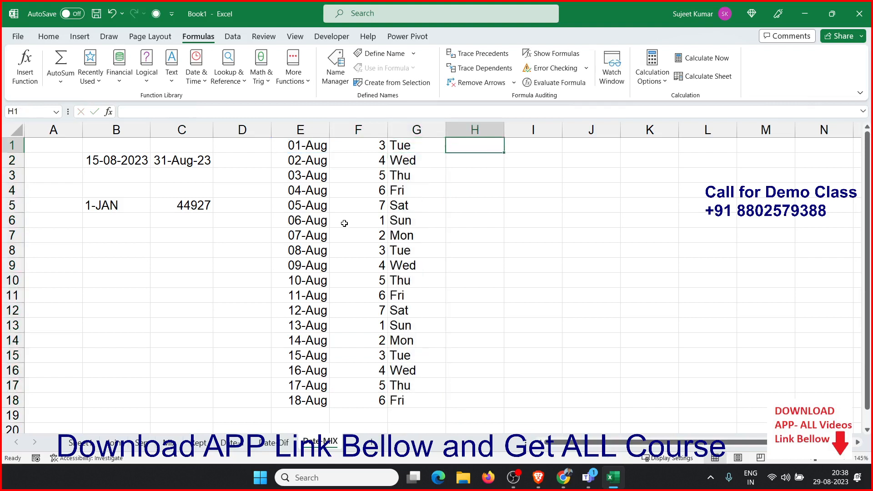
{"action": "type", "text": "=w"}
{"action": "key", "text": "Down"}
{"action": "key", "text": "Down"}
{"action": "key", "text": "Tab"}
{"action": "key", "text": "Left"}
{"action": "key", "text": "Left"}
{"action": "key", "text": "Left"}
{"action": "key", "text": "Return"}
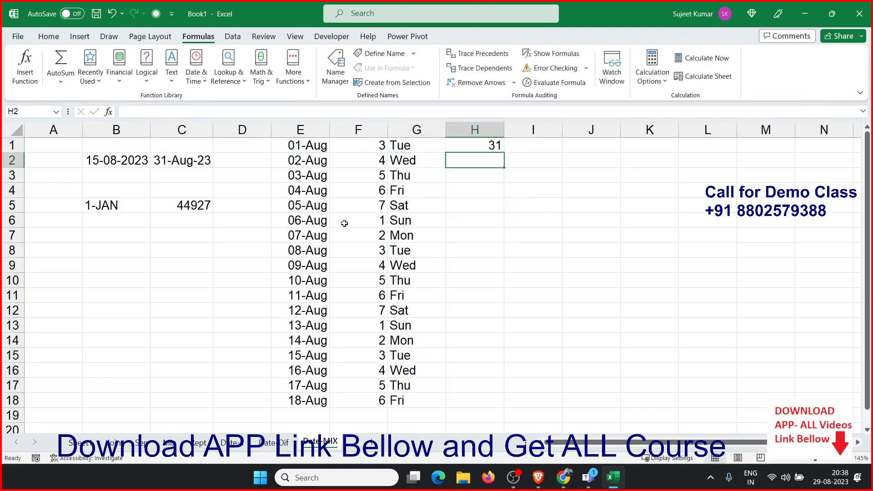
{"action": "key", "text": "Left"}
{"action": "key", "text": "ctrl+Down"}
{"action": "key", "text": "Right"}
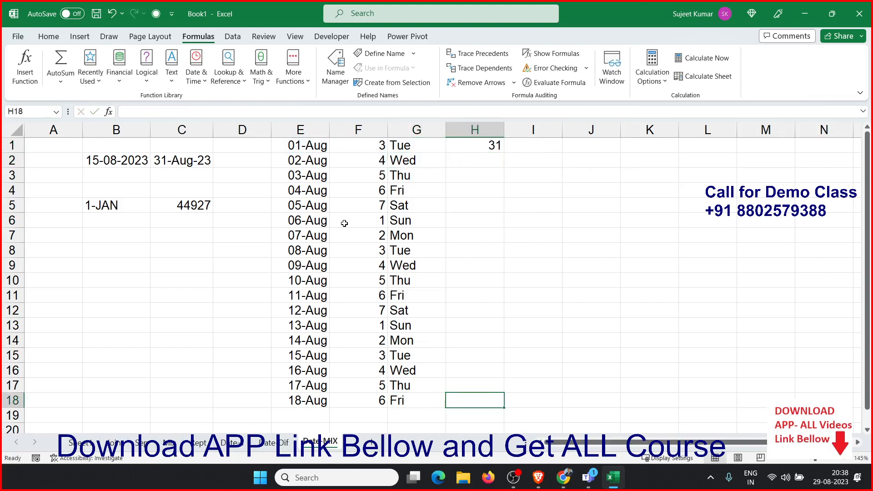
{"action": "key", "text": "ctrl+shift+Up"}
{"action": "key", "text": "ctrl+d"}
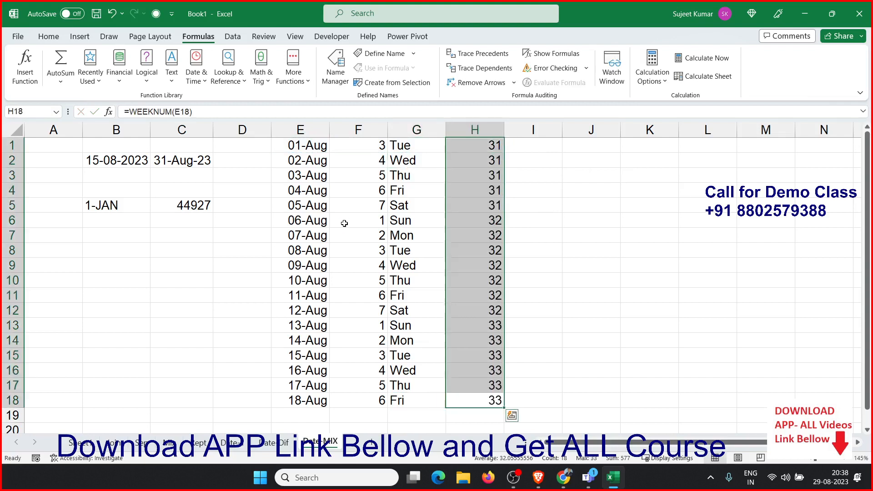
Insert a new worksheet and rename it Tim
{"action": "key", "text": "Up"}
{"action": "key", "text": "Up"}
{"action": "key", "text": "ctrl+Up"}
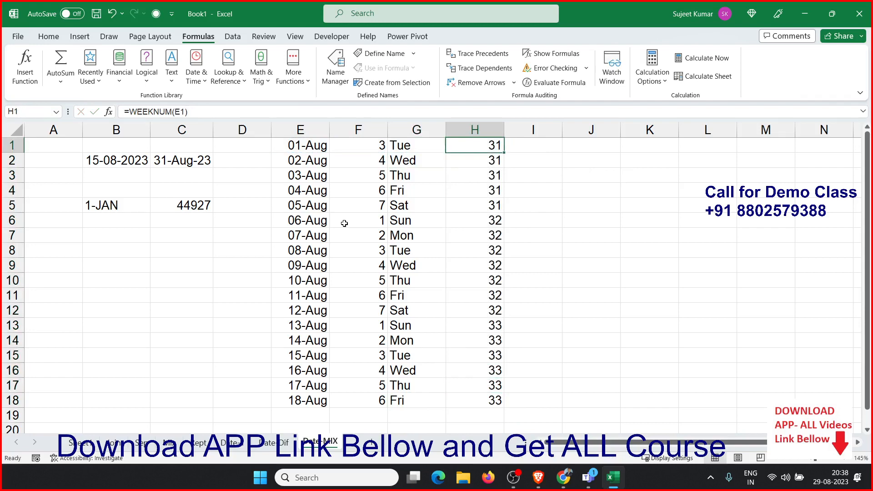
{"action": "left_click", "coordinate": [372, 441]}
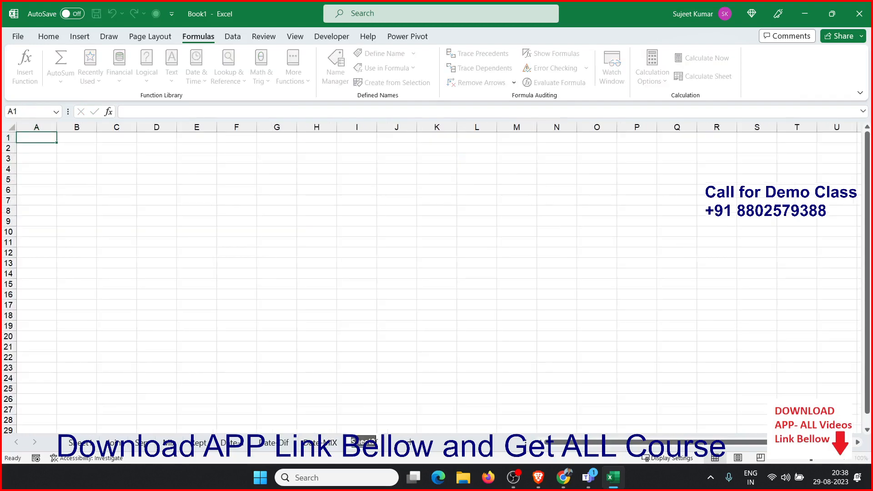
{"action": "type", "text": "Time"}
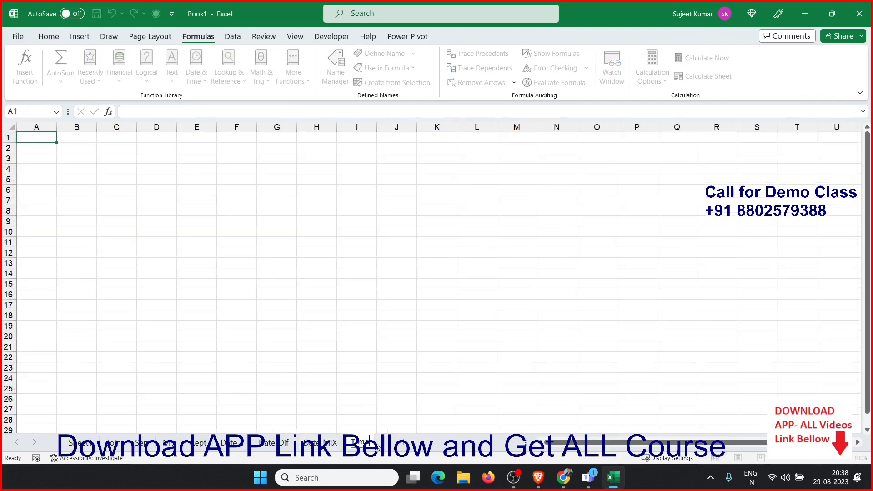
Enter the current date and time in B3 with the NOW function
{"action": "left_click", "coordinate": [67, 159]}
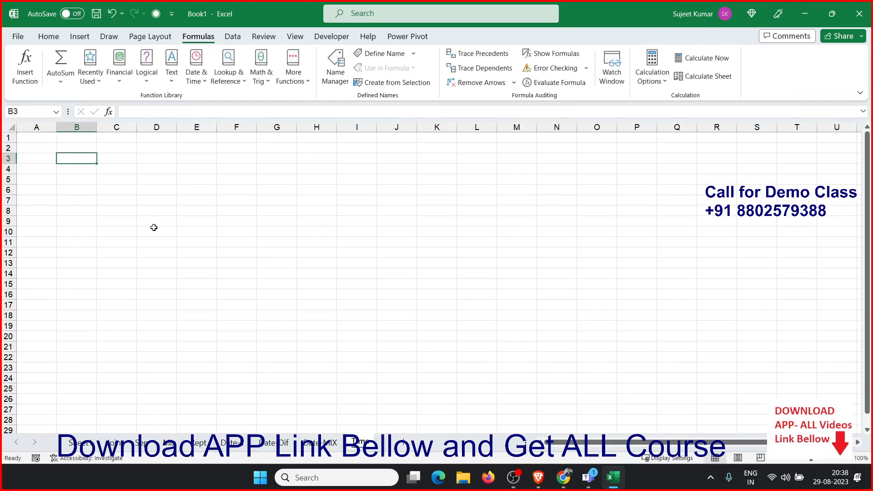
{"action": "type", "text": "=now"}
{"action": "key", "text": "Tab"}
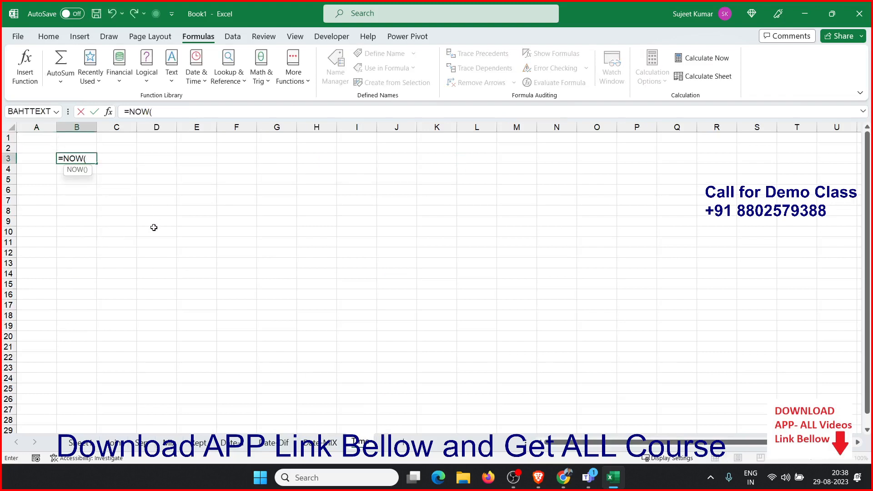
{"action": "key", "text": "Return"}
{"action": "key", "text": "Up"}
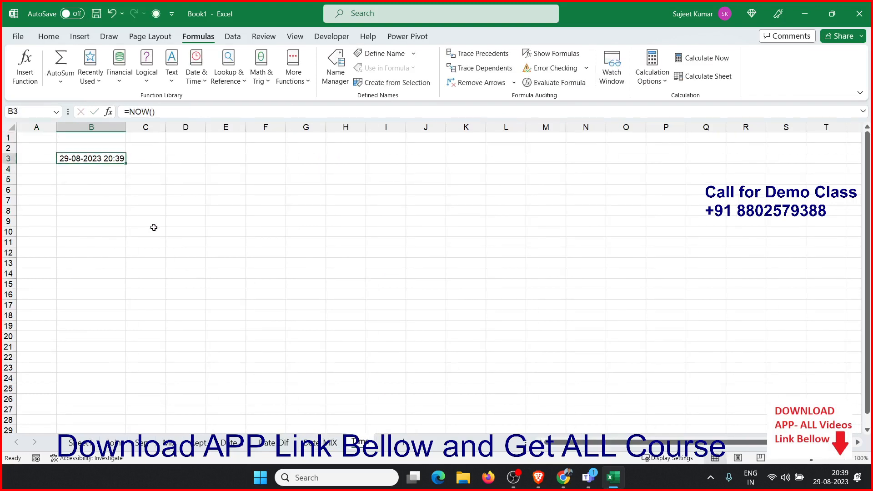
In C3, extract the hour of B3 with the HOUR function
{"action": "key", "text": "Right"}
{"action": "type", "text": "=jh"}
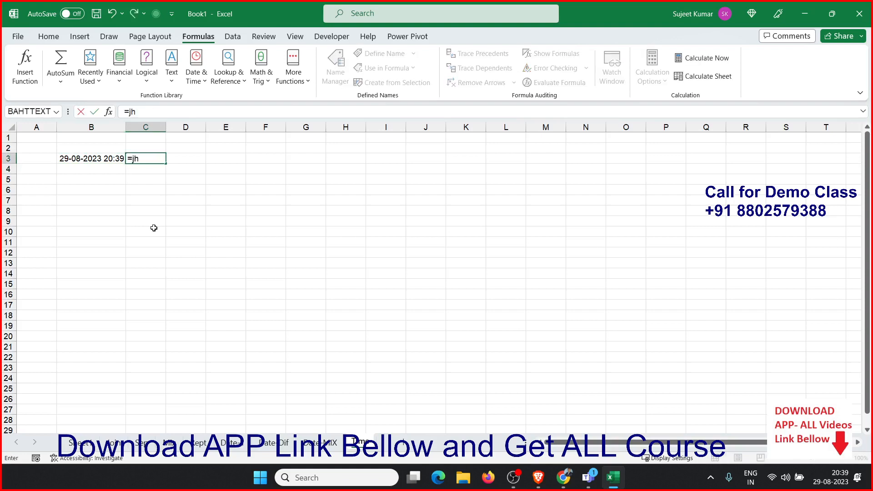
{"action": "type", "text": "ho"}
{"action": "key", "text": "Tab"}
{"action": "key", "text": "Left"}
{"action": "key", "text": "Return"}
{"action": "key", "text": "Right"}
{"action": "key", "text": "Up"}
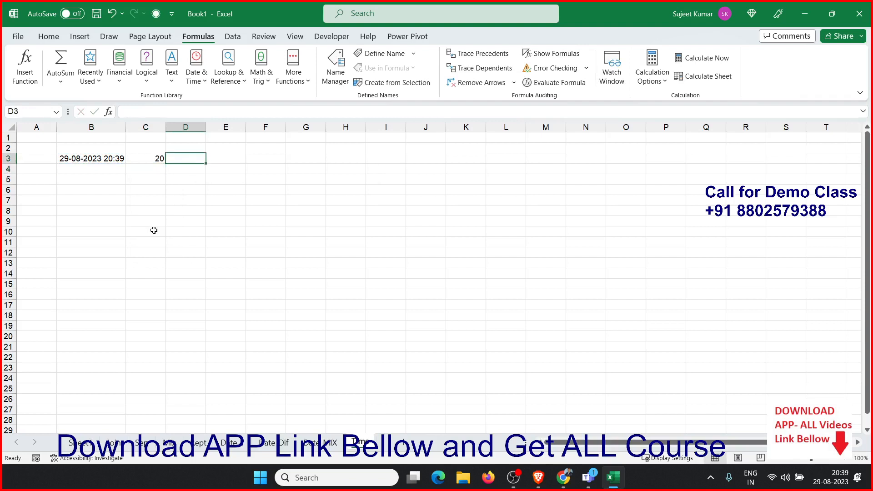
In D3, extract the minute of B3 with the MINUTE function
{"action": "type", "text": "=min"}
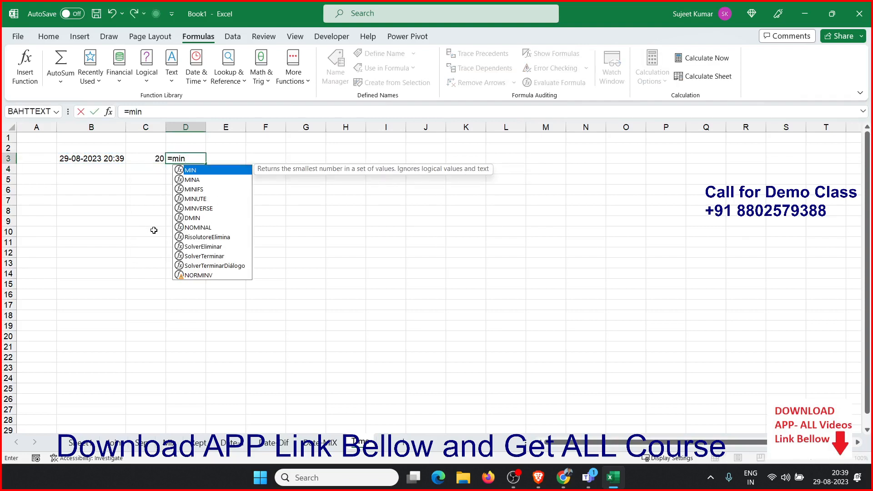
{"action": "key", "text": "Down"}
{"action": "key", "text": "Down"}
{"action": "key", "text": "Down"}
{"action": "key", "text": "Tab"}
{"action": "key", "text": "Left"}
{"action": "key", "text": "Left"}
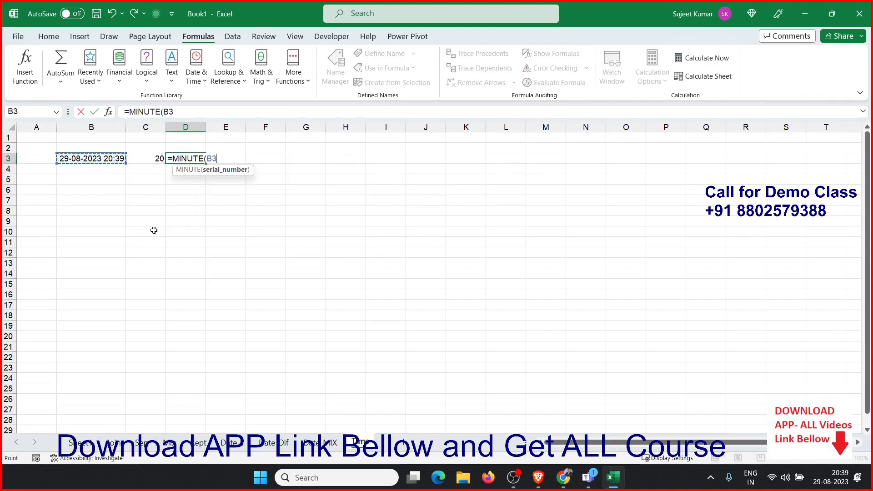
{"action": "key", "text": "Return"}
{"action": "key", "text": "Right"}
{"action": "key", "text": "Up"}
In E3, extract the seconds of B3 with the SECOND function
{"action": "type", "text": "=se"}
{"action": "key", "text": "Down"}
{"action": "key", "text": "Down"}
{"action": "key", "text": "Down"}
{"action": "key", "text": "Tab"}
{"action": "key", "text": "Left"}
{"action": "key", "text": "Left"}
{"action": "key", "text": "Left"}
{"action": "type", "text": ")"}
{"action": "key", "text": "Return"}
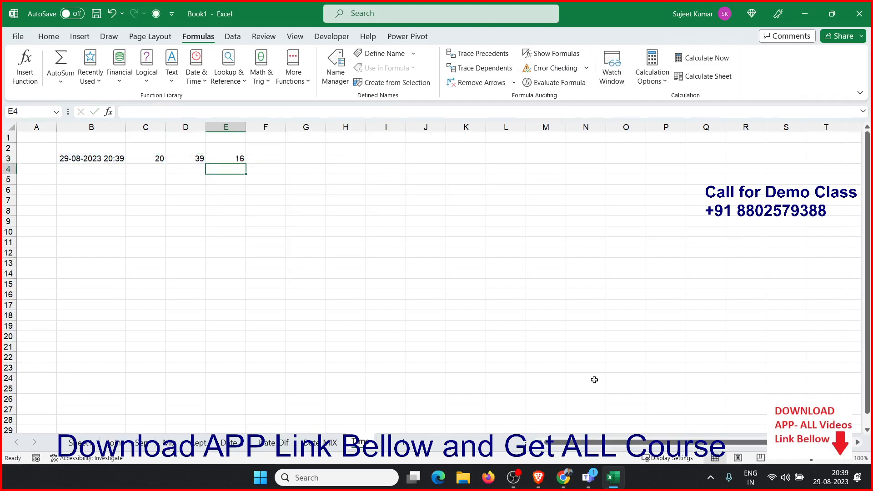
{"action": "key", "text": "alt+Tab"}
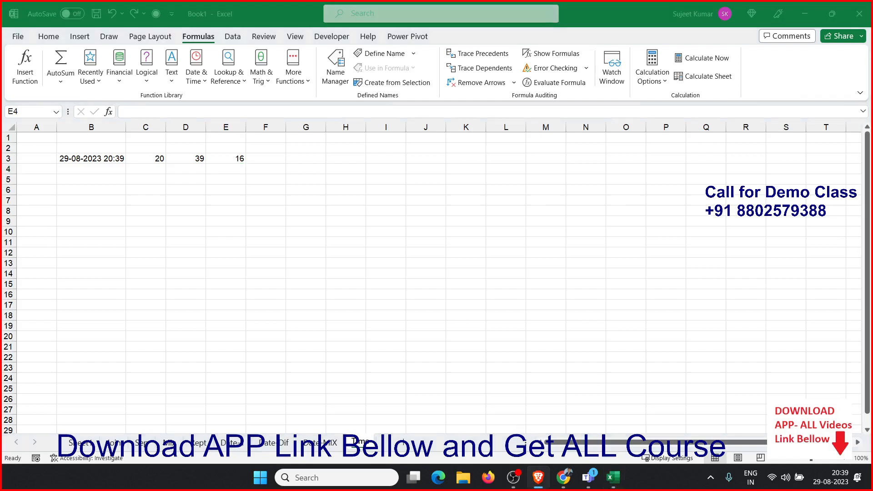
{"action": "key", "text": "alt+Tab"}
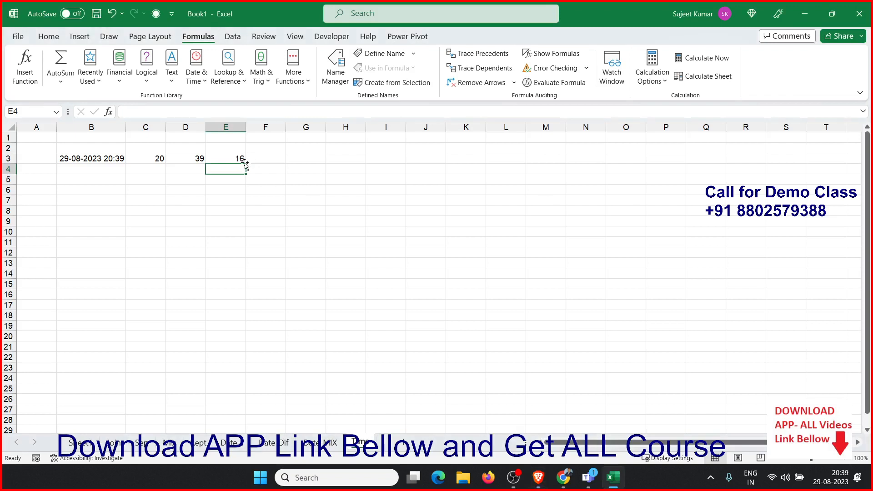
{"action": "left_click", "coordinate": [240, 160]}
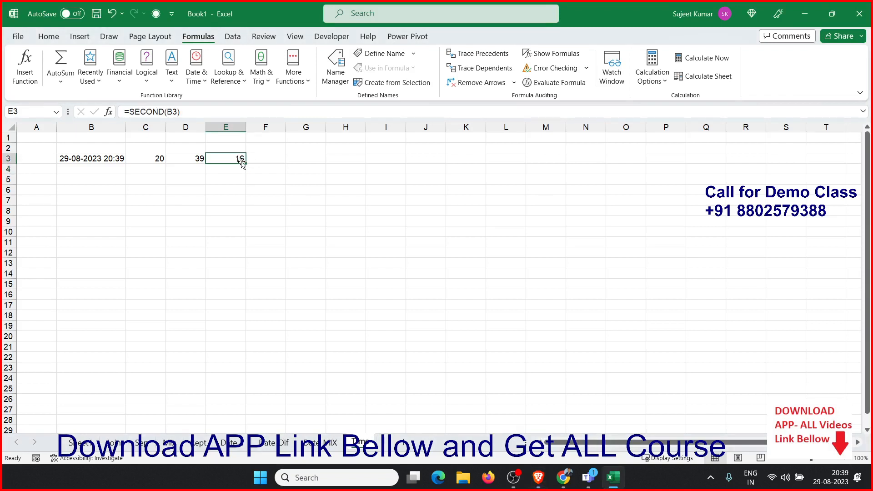
In F3, rebuild a time from C3, D3 and E3 with the TIME function
{"action": "left_click", "coordinate": [262, 163]}
{"action": "type", "text": "=time"}
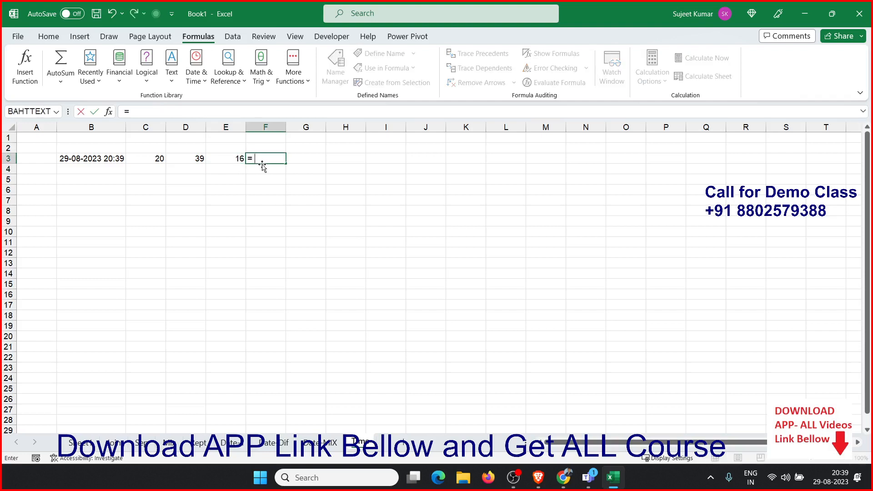
{"action": "key", "text": "Tab"}
{"action": "key", "text": "Left"}
{"action": "key", "text": "Left"}
{"action": "key", "text": "Left"}
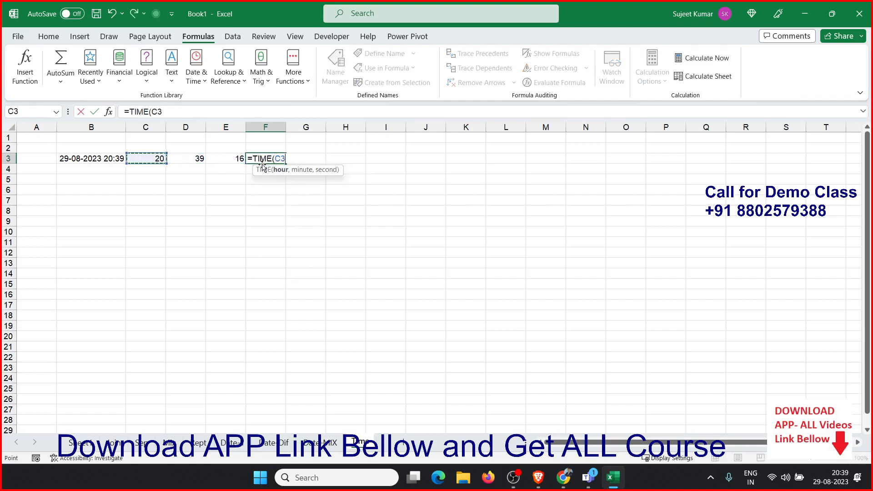
{"action": "type", "text": ","}
{"action": "key", "text": "Left"}
{"action": "key", "text": "Left"}
{"action": "type", "text": ","}
{"action": "key", "text": "Left"}
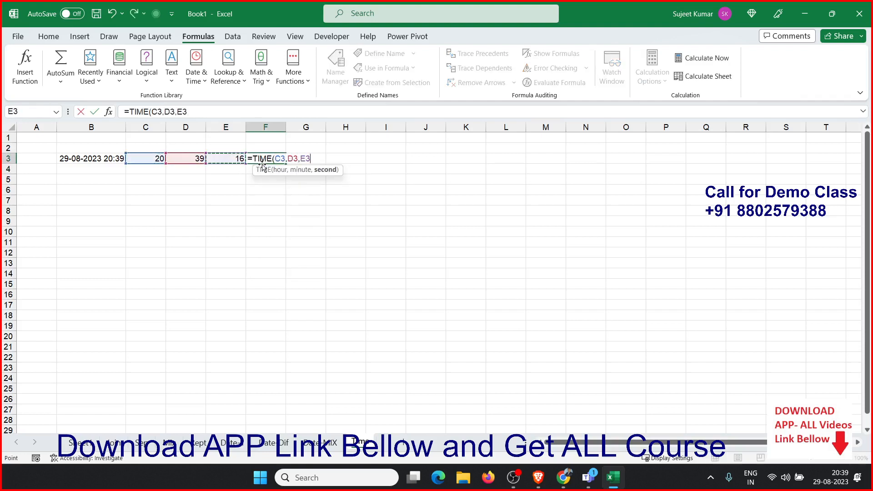
{"action": "key", "text": "Return"}
{"action": "key", "text": "Up"}
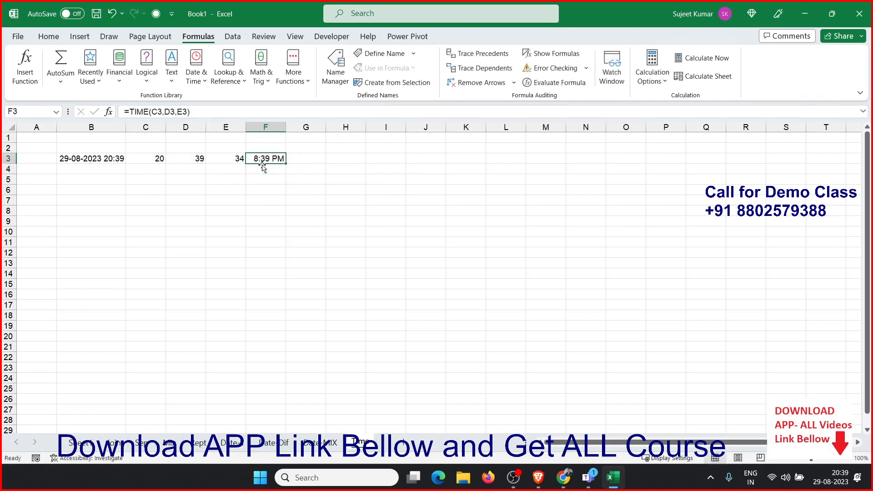
Enter the current date in C6
{"action": "key", "text": "Down"}
{"action": "key", "text": "Down"}
{"action": "key", "text": "Left"}
{"action": "key", "text": "Left"}
{"action": "key", "text": "Left"}
{"action": "key", "text": "Down"}
{"action": "key", "text": "ctrl+semicolon"}
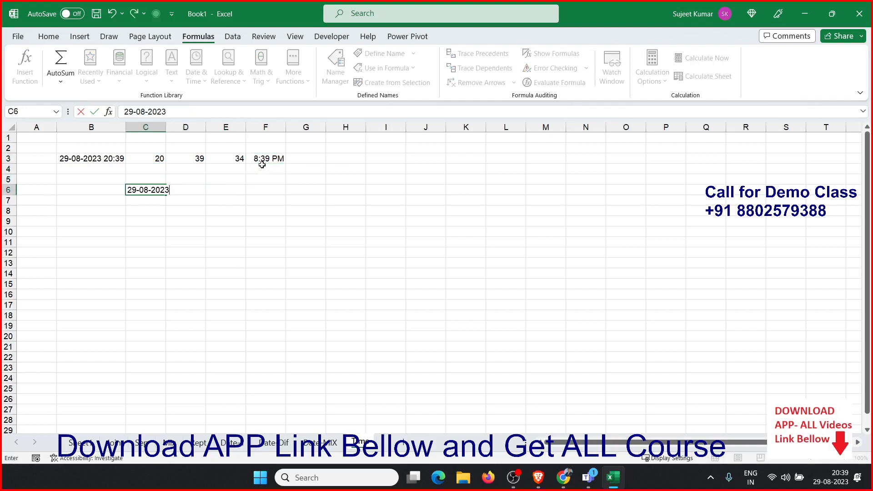
{"action": "key", "text": "Return"}
Replace C6's content with the current time
{"action": "key", "text": "Up"}
{"action": "key", "text": "ctrl+shift+semicolon"}
{"action": "key", "text": "ctrl+Return"}
{"action": "key", "text": "Right"}
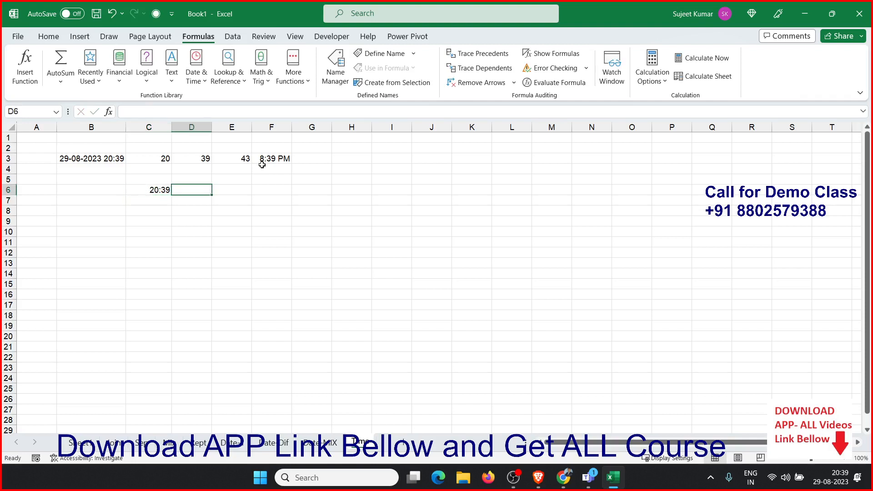
Enter the time 0:20 in D6
{"action": "type", "text": "0:20"}
{"action": "key", "text": "Tab"}
In E6, add the time in D6 to the time in C6
{"action": "type", "text": "="}
{"action": "key", "text": "Left"}
{"action": "key", "text": "Left"}
{"action": "type", "text": "+"}
{"action": "key", "text": "Left"}
{"action": "key", "text": "Return"}
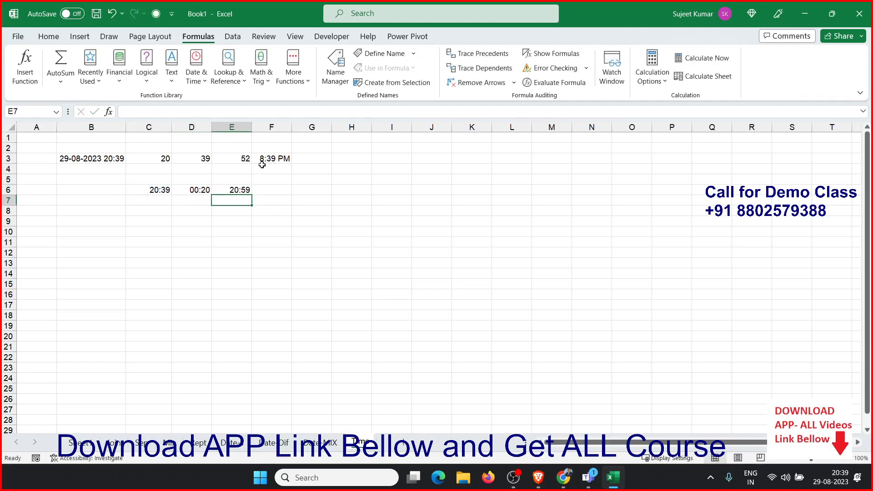
Enter 20 in D7
{"action": "key", "text": "Left"}
{"action": "type", "text": "10"}
{"action": "key", "text": "Return"}
{"action": "key", "text": "Up"}
{"action": "type", "text": "20"}
{"action": "key", "text": "Return"}
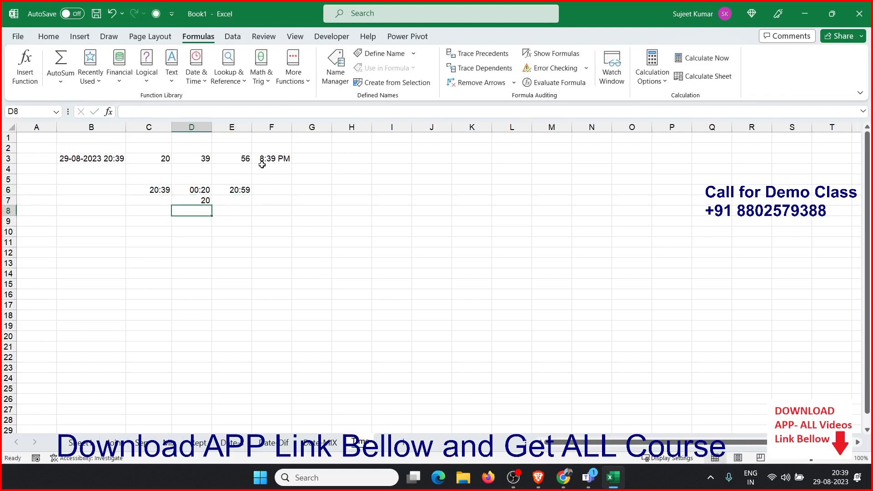
Type the note 1=24h in D8
{"action": "type", "text": "1=24h"}
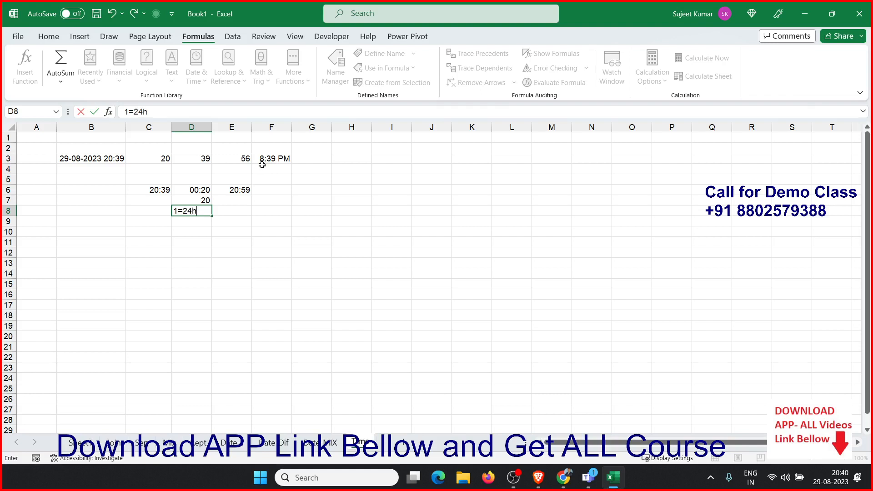
{"action": "key", "text": "Right"}
{"action": "key", "text": "Up"}
{"action": "key", "text": "Up"}
{"action": "key", "text": "Right"}
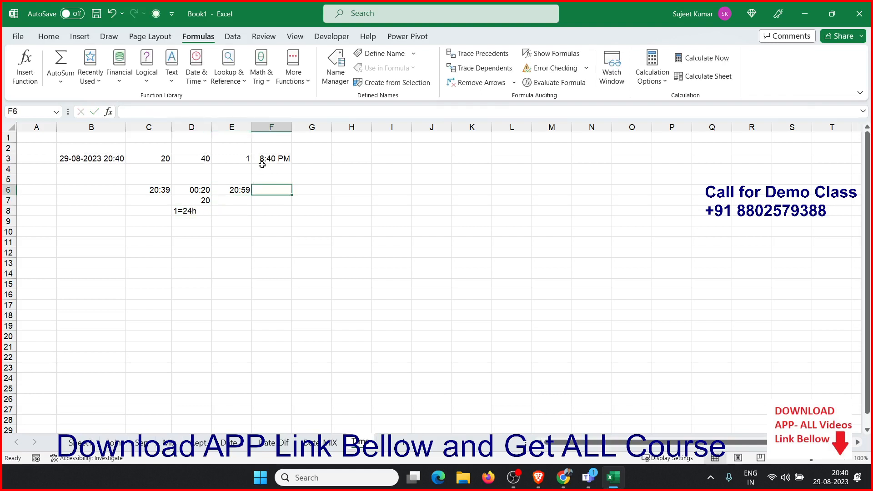
In F6, add 20 minutes to C6 with the formula =C6+TIME(0,20,0)
{"action": "type", "text": "=ti"}
{"action": "key", "text": "BackSpace"}
{"action": "key", "text": "BackSpace"}
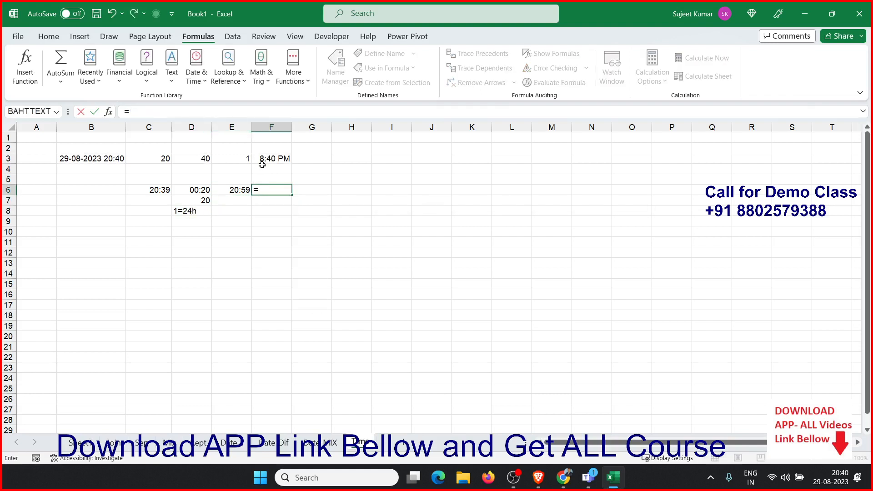
{"action": "key", "text": "Left"}
{"action": "key", "text": "Left"}
{"action": "key", "text": "Left"}
{"action": "type", "text": "+tim"}
{"action": "key", "text": "Tab"}
{"action": "type", "text": "0"}
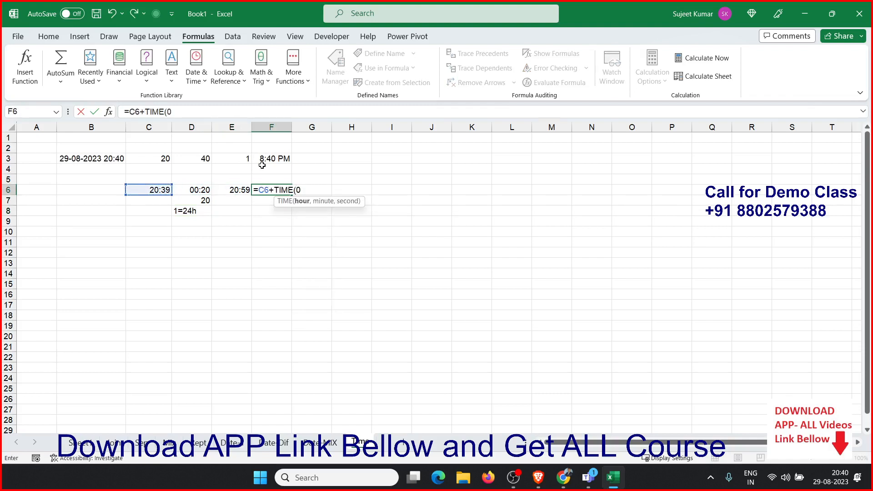
{"action": "type", "text": ",20,0"}
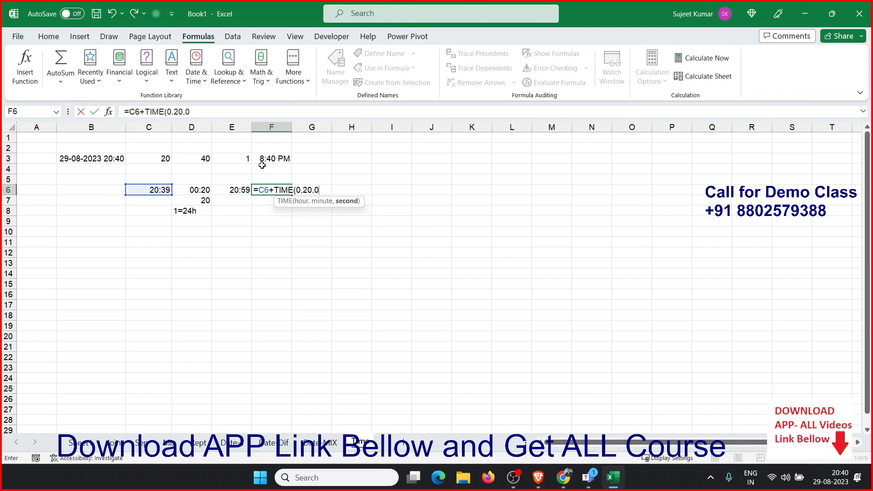
{"action": "type", "text": ")\\"}
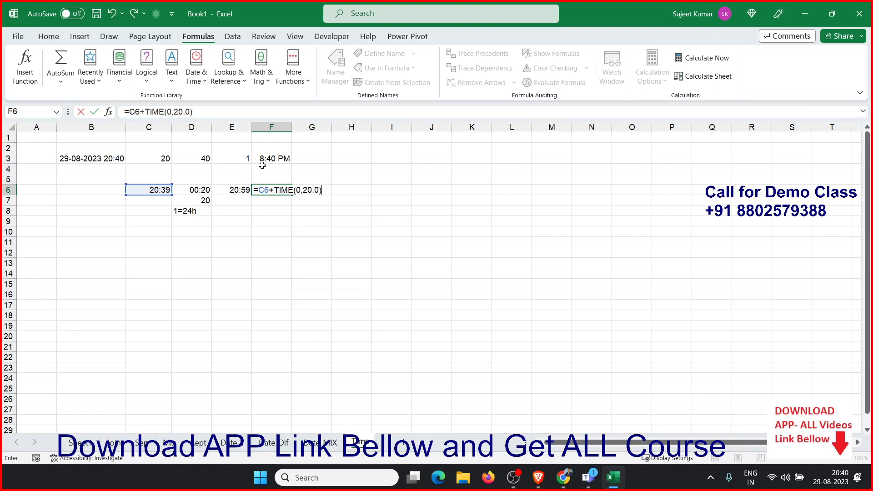
{"action": "key", "text": "Return"}
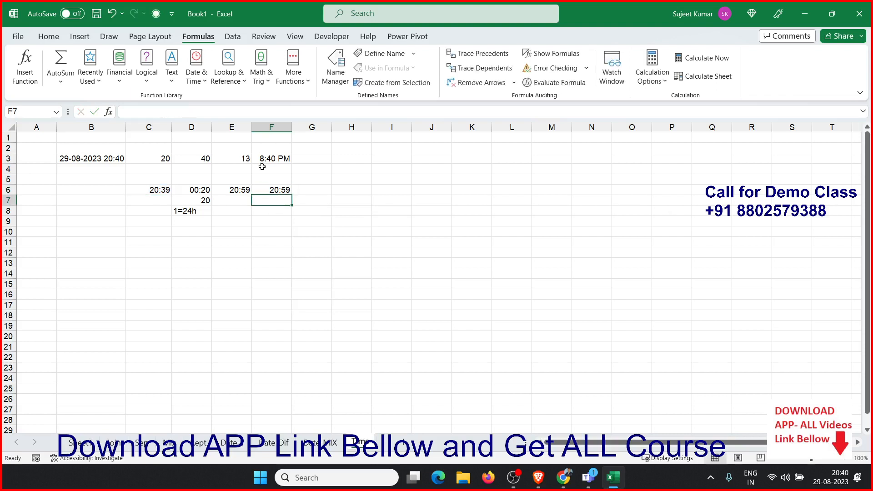
{"action": "left_click", "coordinate": [286, 189]}
{"action": "left_click", "coordinate": [105, 251]}
{"action": "left_click", "coordinate": [104, 242]}
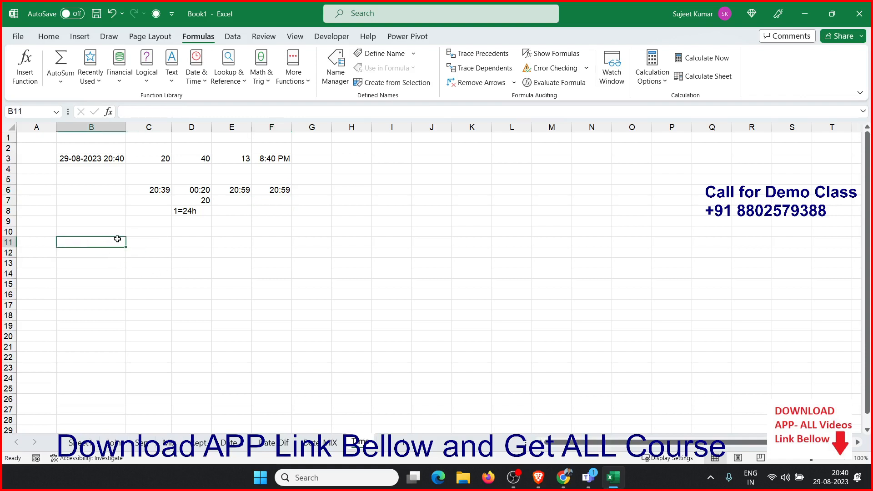
{"action": "left_click", "coordinate": [271, 191]}
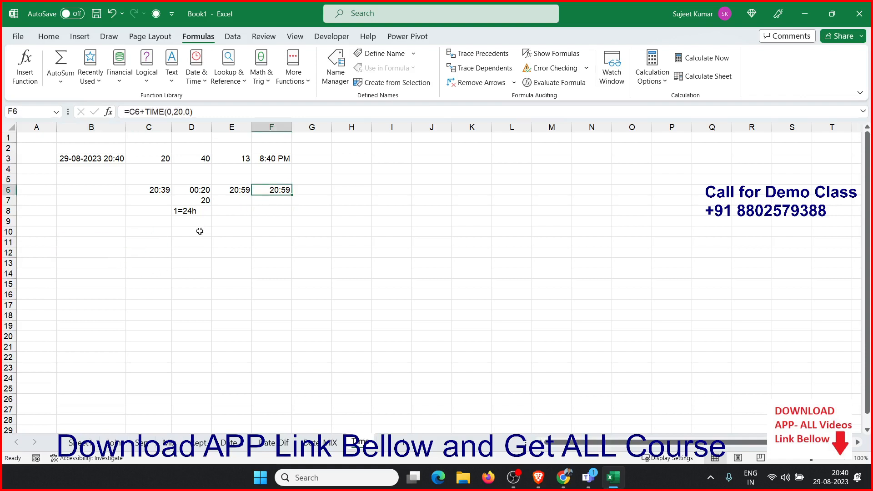
{"action": "left_click", "coordinate": [113, 251]}
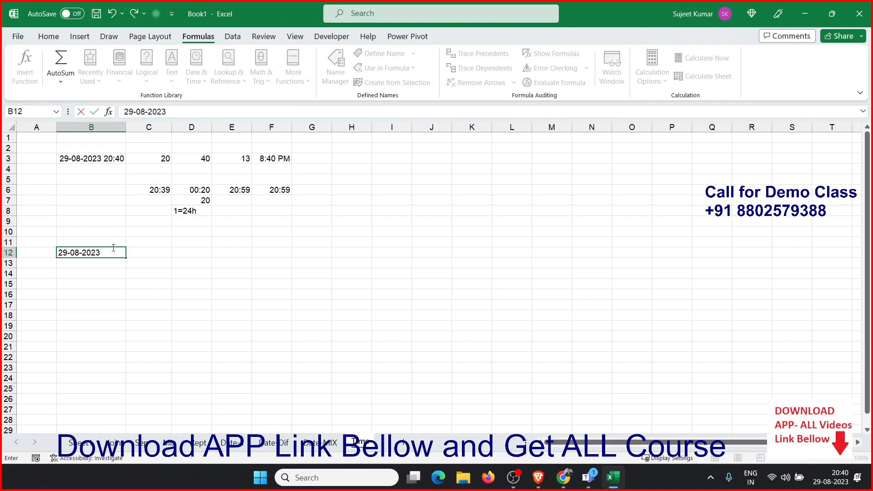
{"action": "key", "text": "Escape"}
Enter 10:00 in B12 and 6:00 pm in C12
{"action": "type", "text": "10:"}
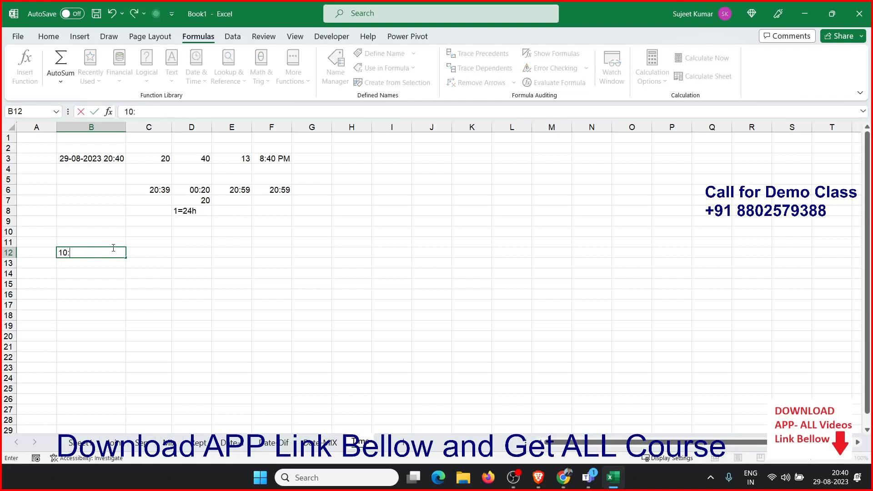
{"action": "type", "text": "00"}
{"action": "key", "text": "Tab"}
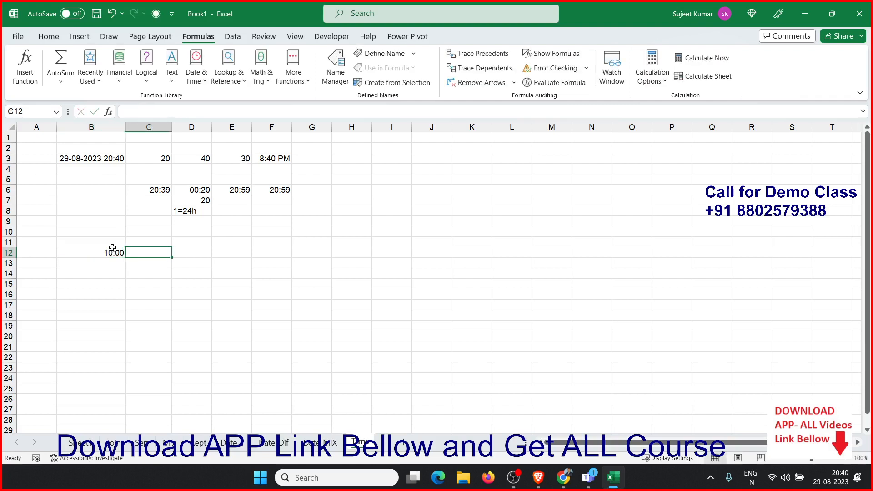
{"action": "type", "text": "6:00 "}
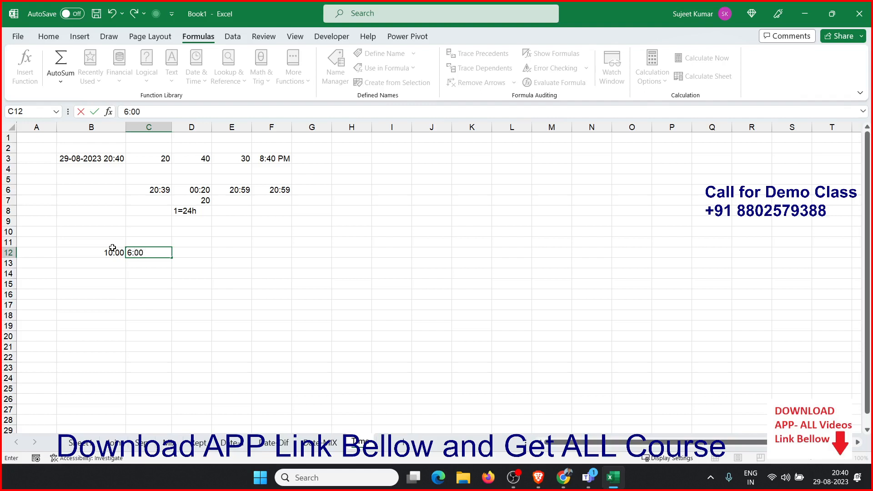
{"action": "type", "text": "pm"}
{"action": "key", "text": "Return"}
{"action": "key", "text": "Up"}
{"action": "key", "text": "Right"}
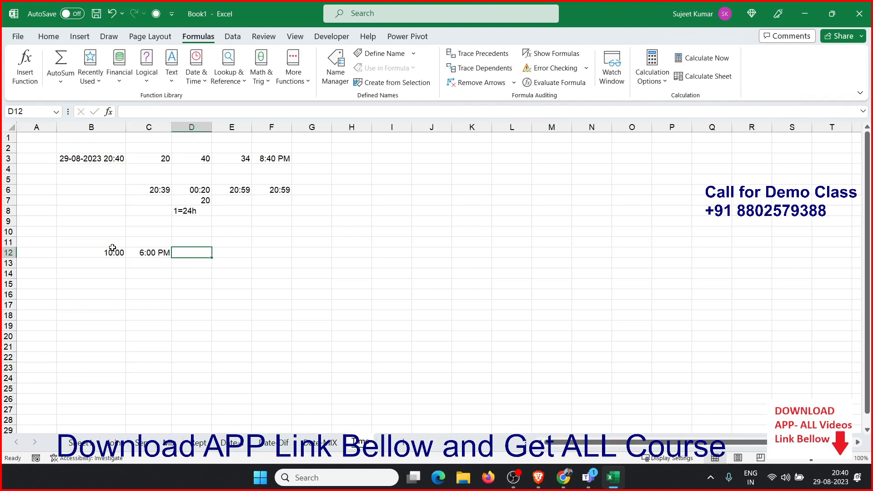
In D12, subtract the time in B12 from the time in C12
{"action": "type", "text": "="}
{"action": "key", "text": "Left"}
{"action": "type", "text": "-"}
{"action": "key", "text": "Left"}
Enter the date and time 29/8 14:00 in B15
{"action": "key", "text": "Left"}
{"action": "key", "text": "Return"}
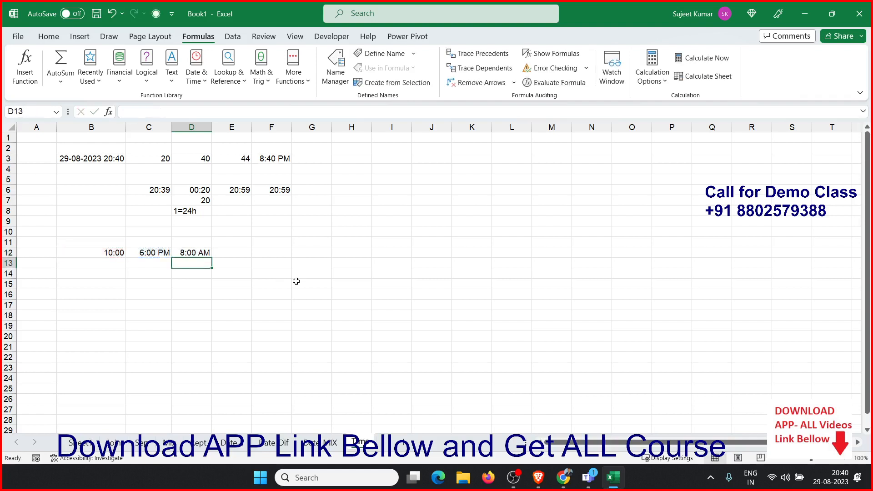
{"action": "key", "text": "Down"}
{"action": "key", "text": "Down"}
{"action": "key", "text": "Left"}
{"action": "key", "text": "Left"}
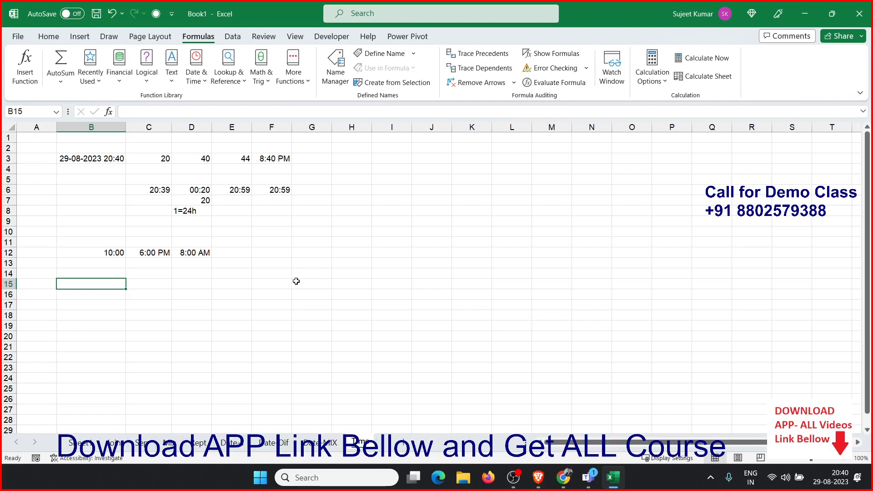
{"action": "type", "text": "19/8"}
{"action": "key", "text": "BackSpace"}
{"action": "key", "text": "BackSpace"}
{"action": "key", "text": "BackSpace"}
{"action": "key", "text": "BackSpace"}
{"action": "key", "text": "BackSpace"}
{"action": "type", "text": "29/"}
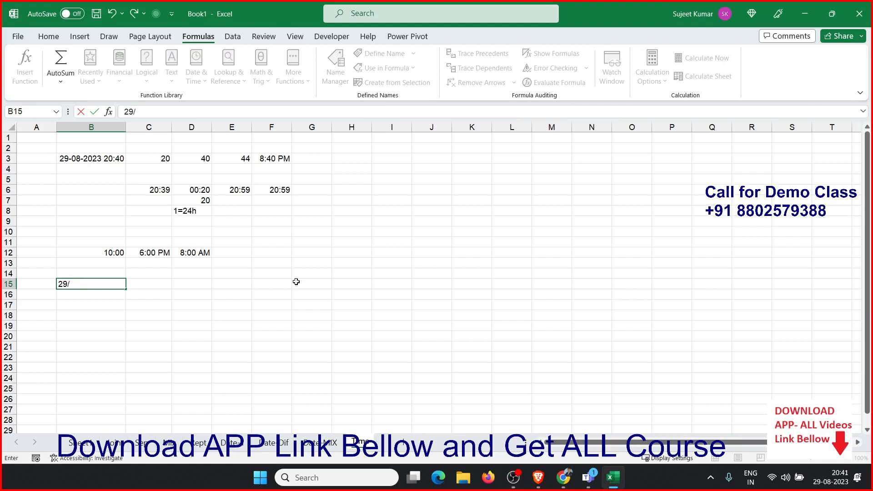
{"action": "type", "text": "8 14:00"}
{"action": "key", "text": "Return"}
{"action": "key", "text": "Up"}
{"action": "key", "text": "Right"}
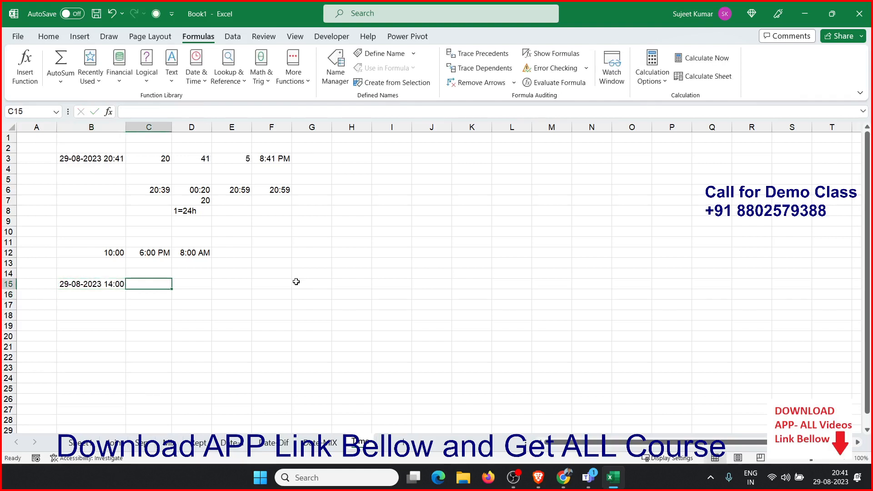
Enter the date and time 30/8 3:00 in C15
{"action": "type", "text": "30/8"}
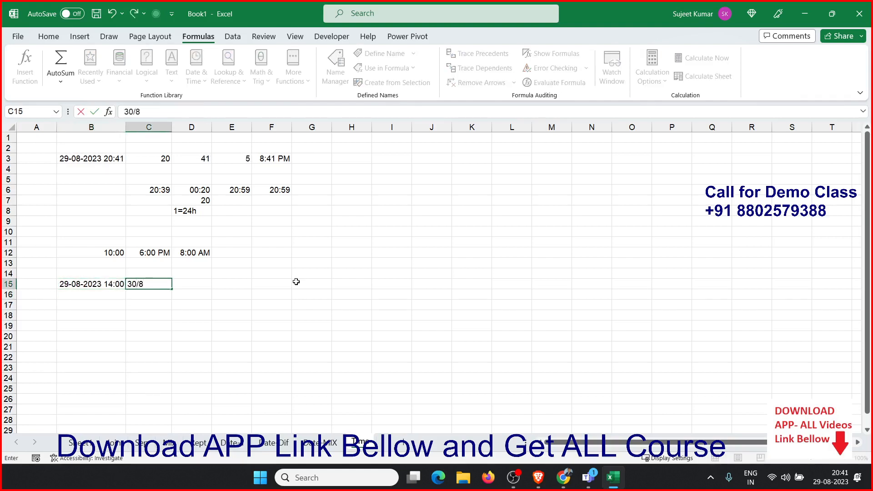
{"action": "type", "text": " 3:00"}
{"action": "key", "text": "Tab"}
In D15, subtract B15 from C15
{"action": "type", "text": "="}
{"action": "key", "text": "Left"}
{"action": "type", "text": "-"}
{"action": "key", "text": "Left"}
{"action": "key", "text": "Left"}
{"action": "key", "text": "Return"}
{"action": "key", "text": "Up"}
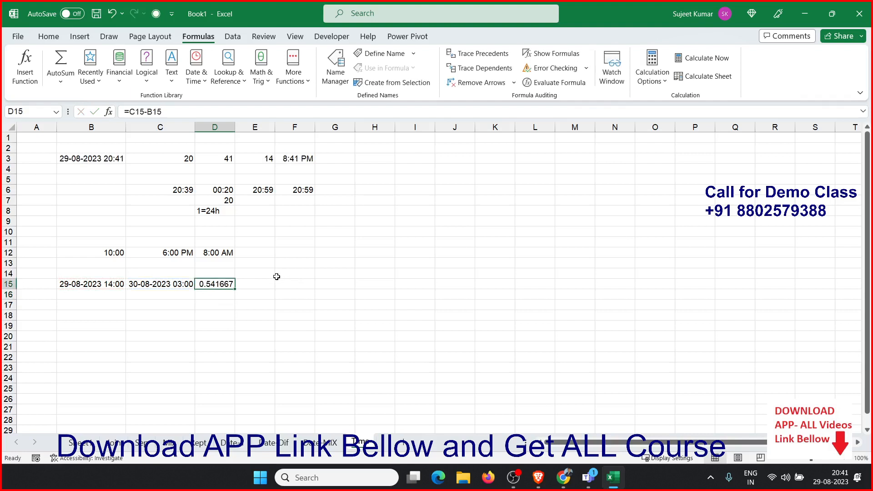
Apply the time number format to the result in D15
{"action": "key", "text": "ctrl+shift+3"}
{"action": "key", "text": "ctrl+shift+2"}
{"action": "key", "text": "Right"}
{"action": "key", "text": "Right"}
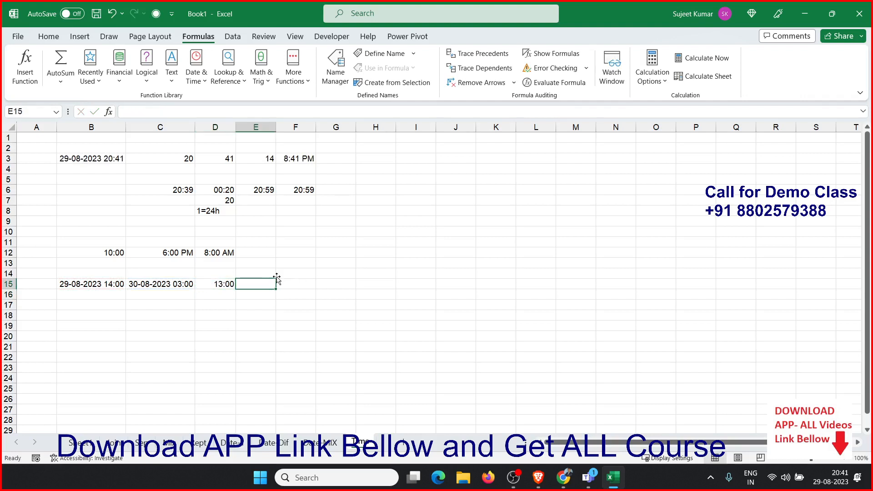
Enter the duration 65:20 in F15
{"action": "type", "text": "24"}
{"action": "key", "text": "BackSpace"}
{"action": "key", "text": "BackSpace"}
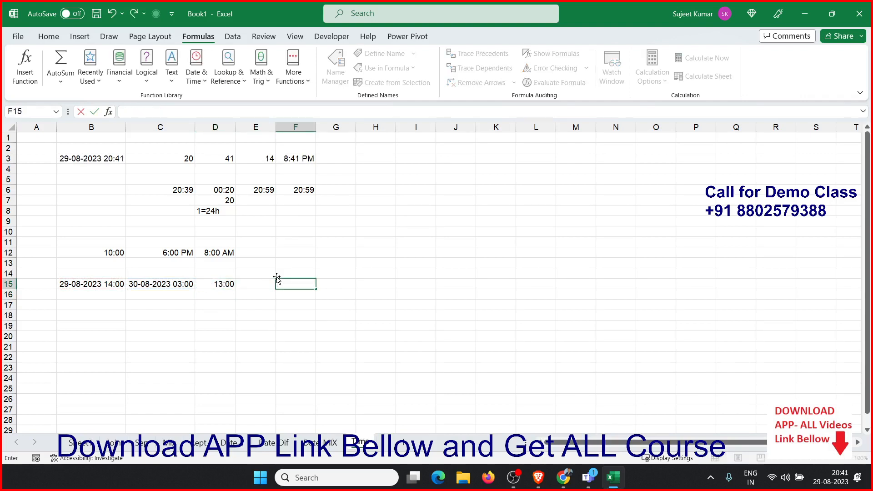
{"action": "type", "text": "65:20"}
{"action": "key", "text": "Tab"}
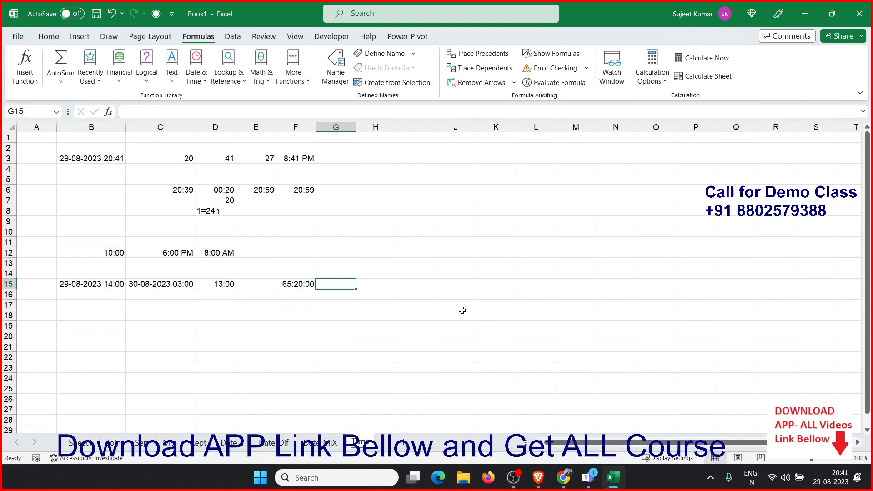
In G15, multiply F15 by 24 and switch the result to the General number format
{"action": "type", "text": "="}
{"action": "key", "text": "Left"}
{"action": "type", "text": "*24"}
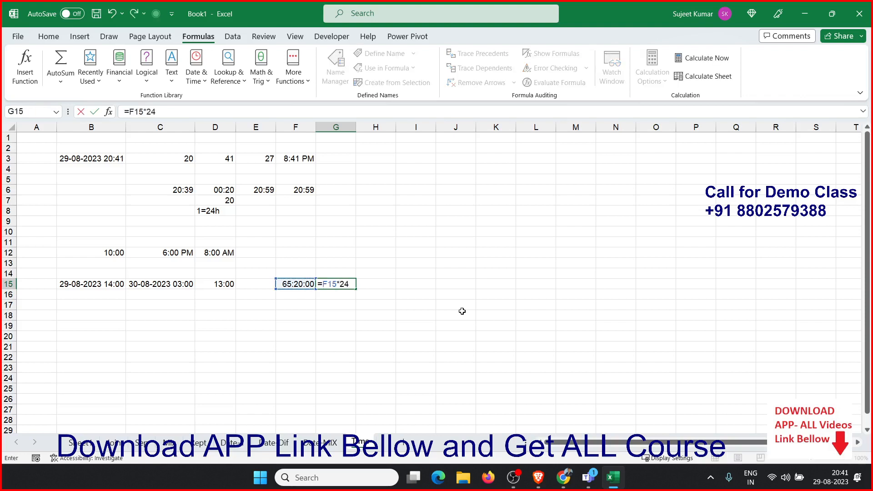
{"action": "key", "text": "Return"}
{"action": "key", "text": "Up"}
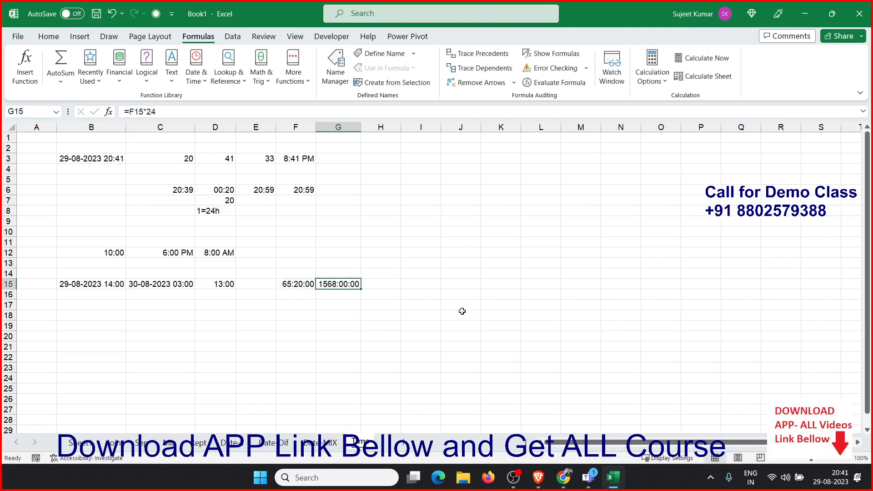
{"action": "key", "text": "ctrl+shift+asciitilde"}
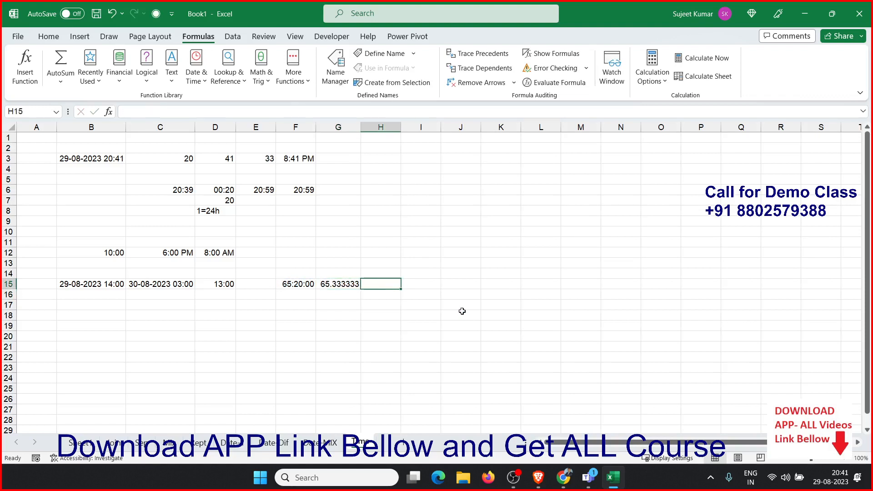
Clear the contents of G15
{"action": "key", "text": "Delete"}
{"action": "key", "text": "Left"}
{"action": "key", "text": "Right"}
In G15, enter a TEXT formula converting F15 to total hours with the format "[h]"
{"action": "type", "text": "=te"}
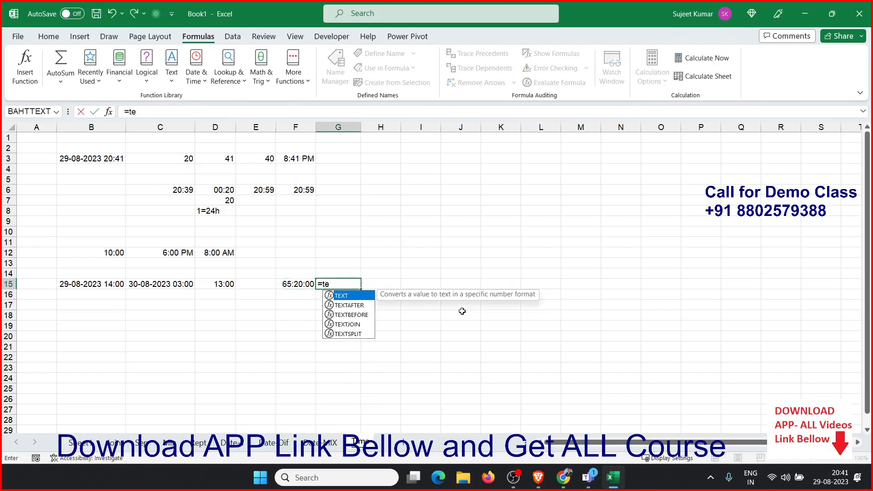
{"action": "key", "text": "Tab"}
{"action": "key", "text": "Left"}
{"action": "type", "text": ",\"[h]"}
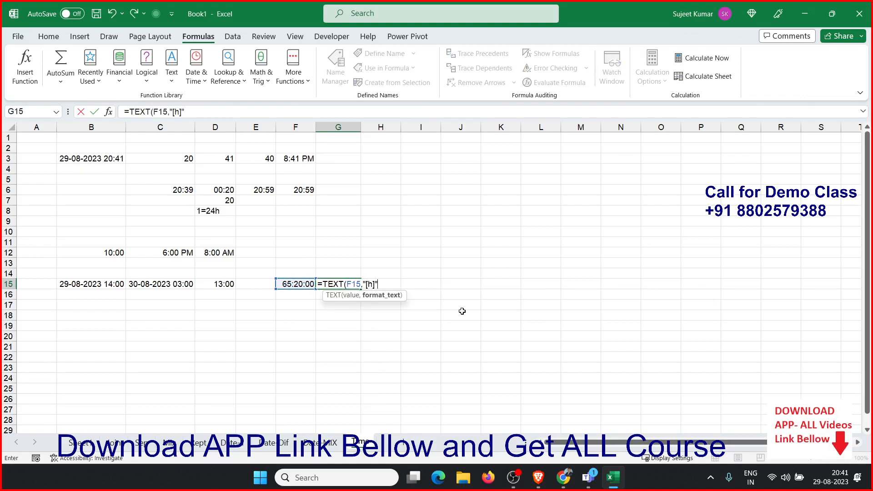
{"action": "type", "text": "\")"}
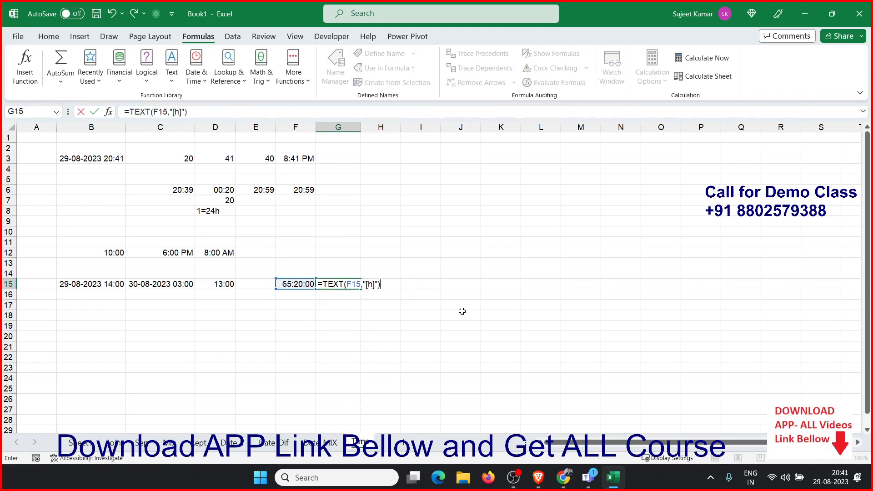
{"action": "key", "text": "Return"}
{"action": "key", "text": "Up"}
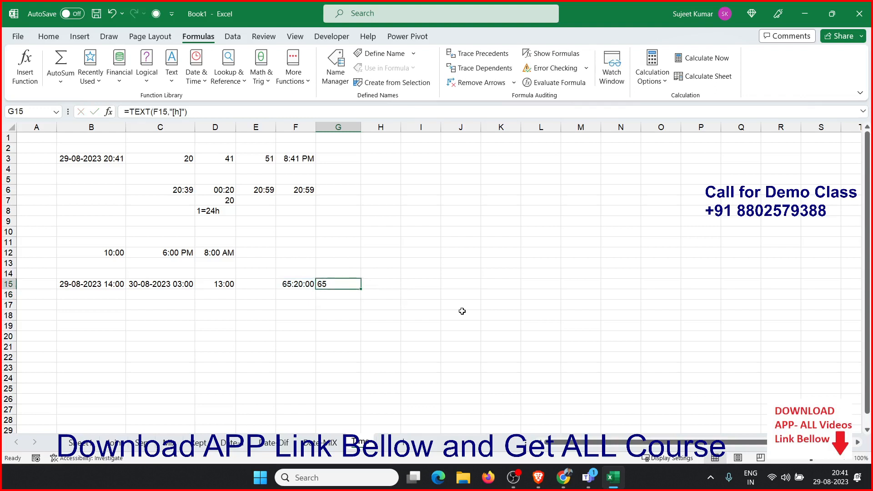
In H15, enter a TEXT formula converting F15 to total minutes with the format "[m]"
{"action": "key", "text": "Right"}
{"action": "type", "text": "=te"}
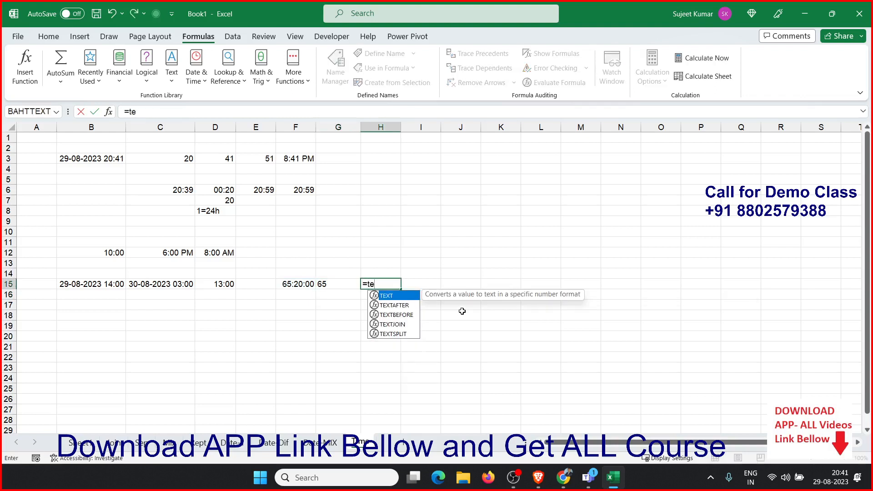
{"action": "key", "text": "Tab"}
{"action": "key", "text": "Left"}
{"action": "key", "text": "Left"}
{"action": "type", "text": ",["}
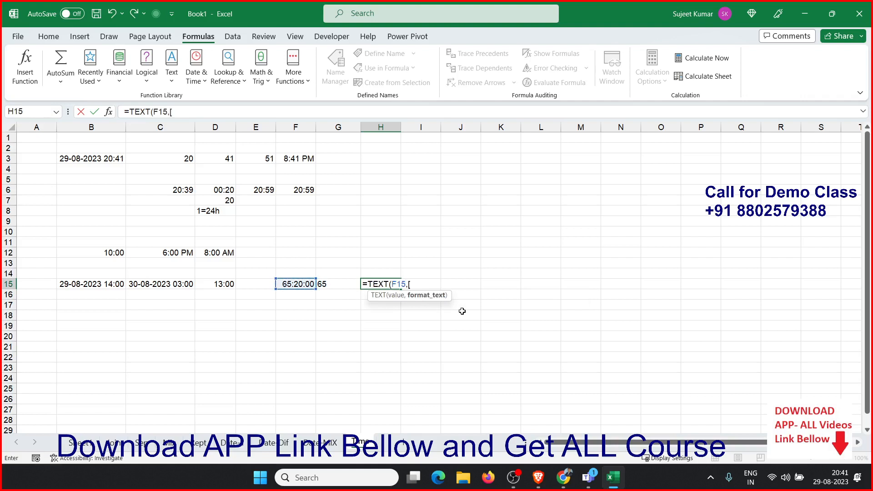
{"action": "key", "text": "BackSpace"}
{"action": "type", "text": "\"[h"}
{"action": "key", "text": "BackSpace"}
{"action": "type", "text": "m]\""}
{"action": "key", "text": "Return"}
{"action": "key", "text": "Up"}
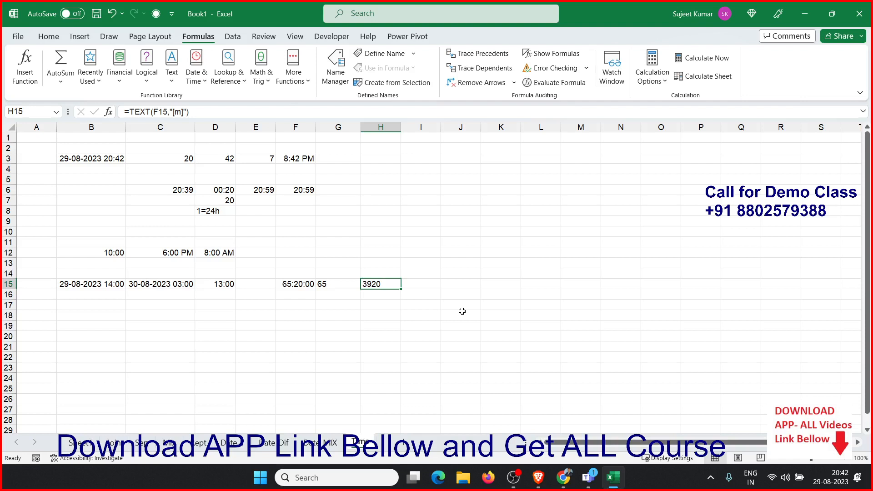
Enter 10:20 as text in C19 using a leading apostrophe
{"action": "left_click", "coordinate": [177, 322]}
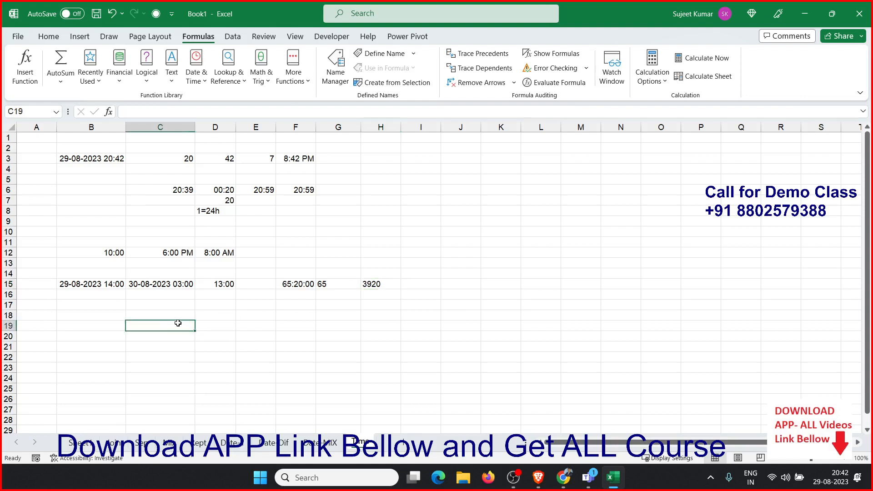
{"action": "type", "text": "'10:20"}
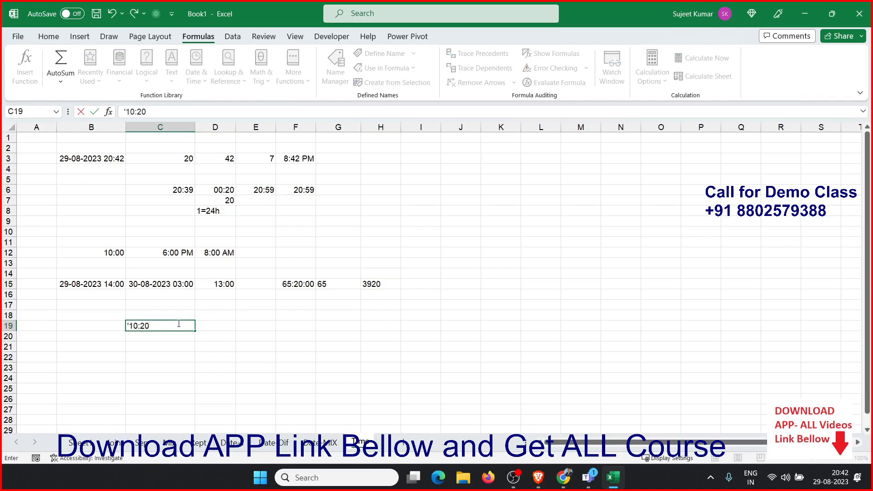
{"action": "key", "text": "Tab"}
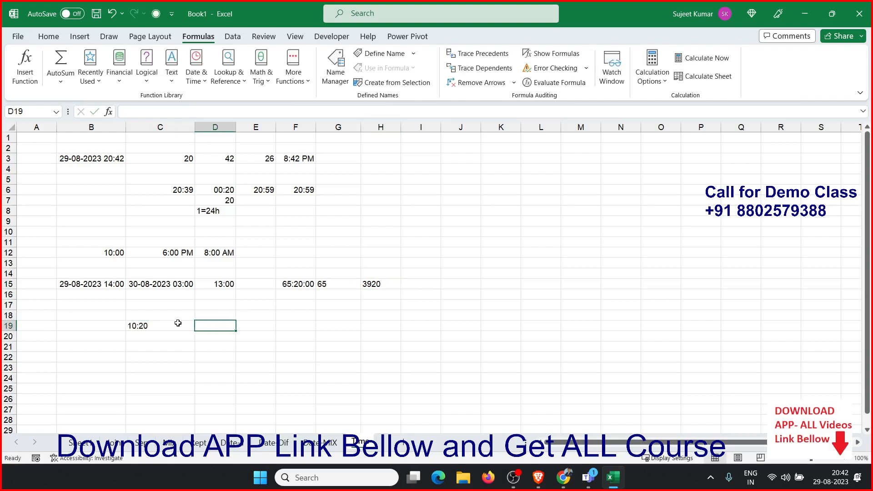
In D19, enter a TIMEVALUE formula converting the text time in C19 to a time serial number
{"action": "type", "text": "="}
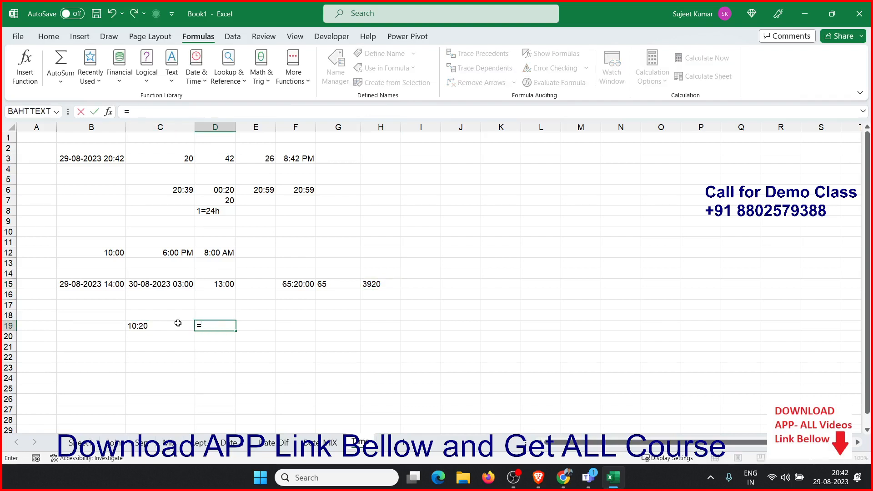
{"action": "type", "text": "tim"}
{"action": "key", "text": "Down"}
{"action": "key", "text": "Tab"}
{"action": "left_click", "coordinate": [178, 322]}
{"action": "key", "text": "Return"}
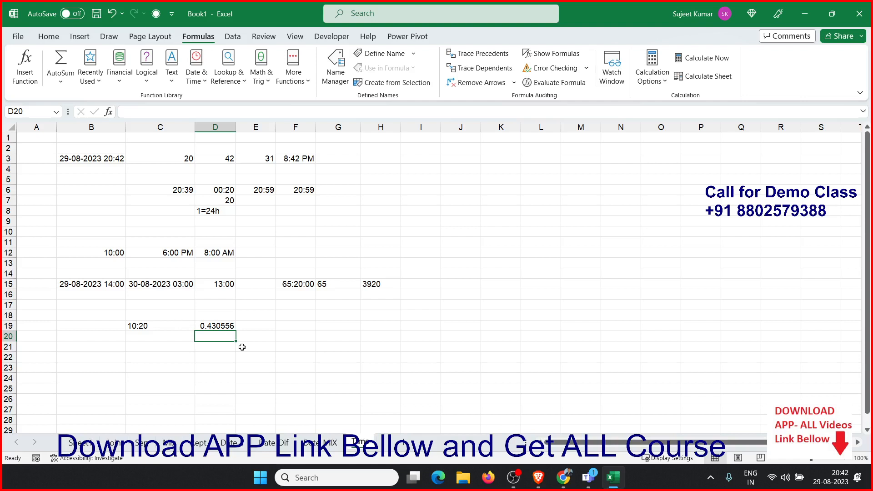
{"action": "left_click", "coordinate": [338, 357]}
{"action": "left_click", "coordinate": [335, 445]}
{"action": "left_click", "coordinate": [360, 443]}
{"action": "left_click", "coordinate": [328, 444]}
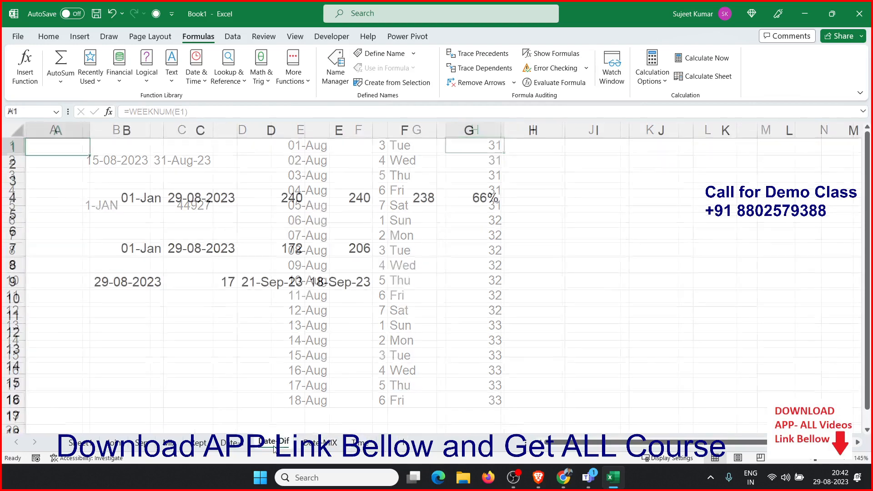
{"action": "left_click", "coordinate": [360, 443]}
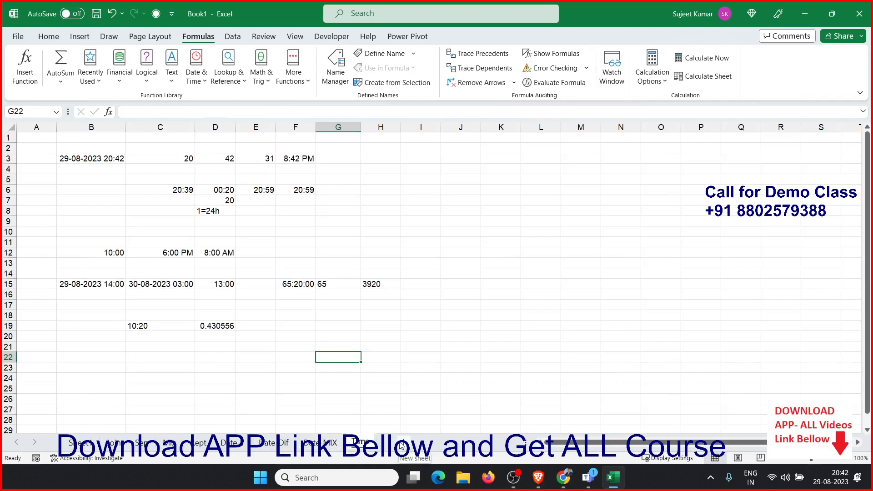
Add a new worksheet and rename it Project
{"action": "left_click", "coordinate": [401, 443]}
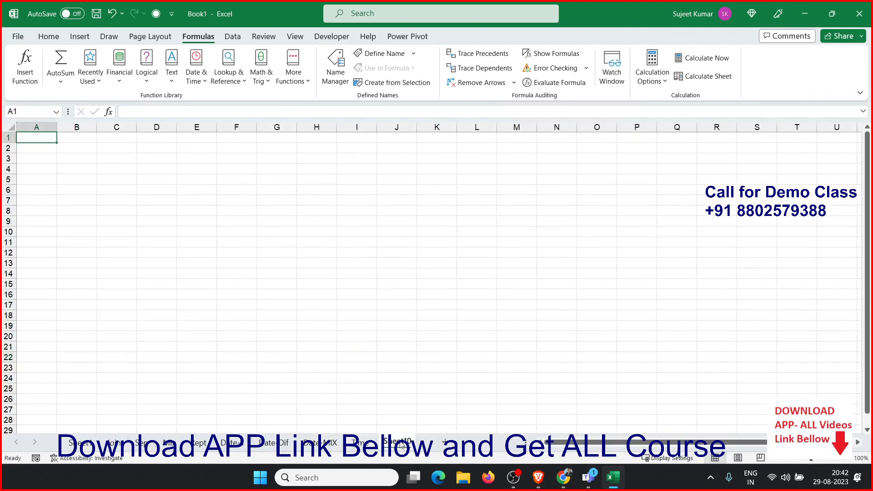
{"action": "double_click", "coordinate": [400, 443]}
{"action": "type", "text": "Pro"}
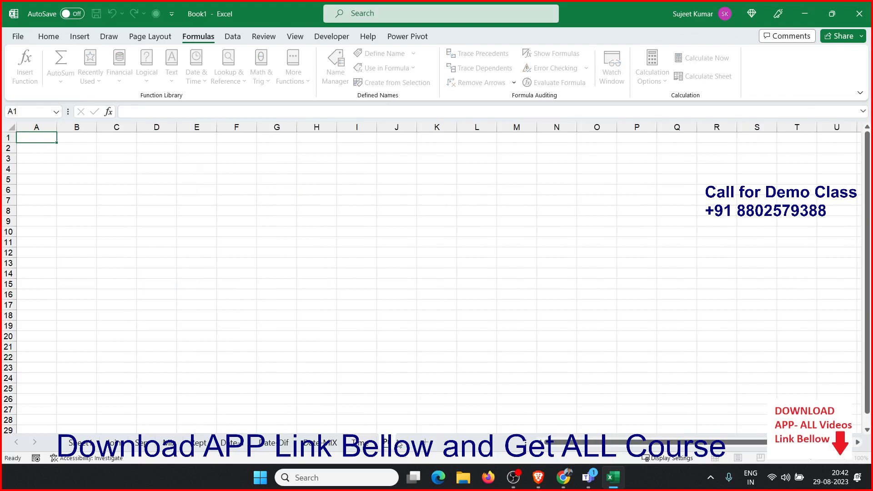
{"action": "type", "text": "ject"}
Enter the header Name in A1 and a first name in A2, then fill the names list down to A9
{"action": "left_click", "coordinate": [357, 127]}
{"action": "left_click", "coordinate": [51, 137]}
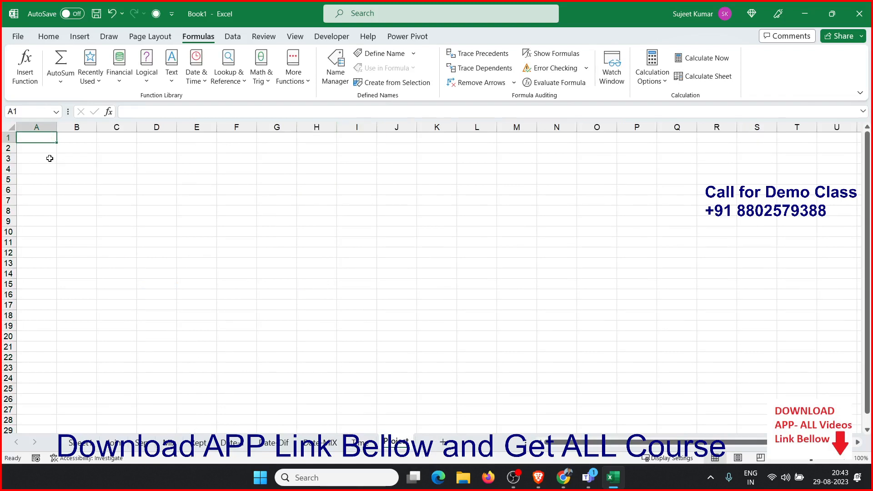
{"action": "type", "text": "Name"}
{"action": "key", "text": "Return"}
{"action": "type", "text": "Puja"}
{"action": "key", "text": "Return"}
{"action": "left_click", "coordinate": [48, 149]}
{"action": "left_click_drag", "start_coordinate": [57, 153], "coordinate": [56, 226]}
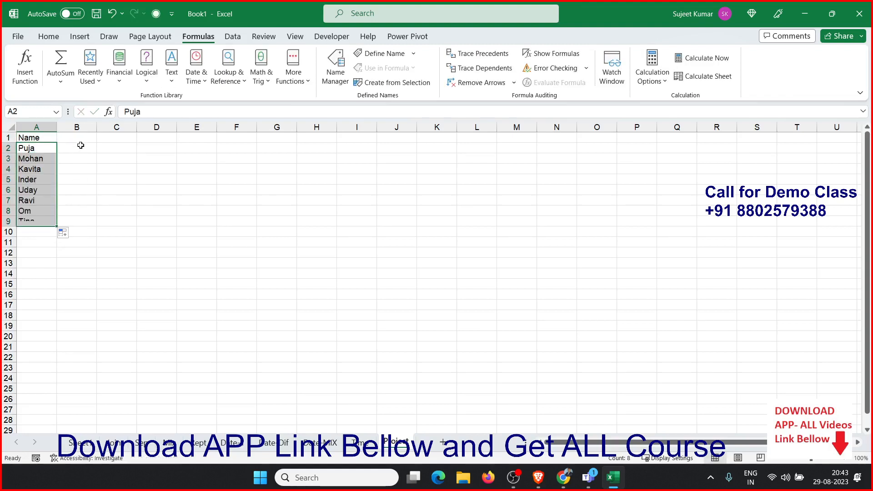
Enter JAN in B1 and fill the month names across to DEC in M1
{"action": "left_click", "coordinate": [81, 140]}
{"action": "type", "text": "JAN"}
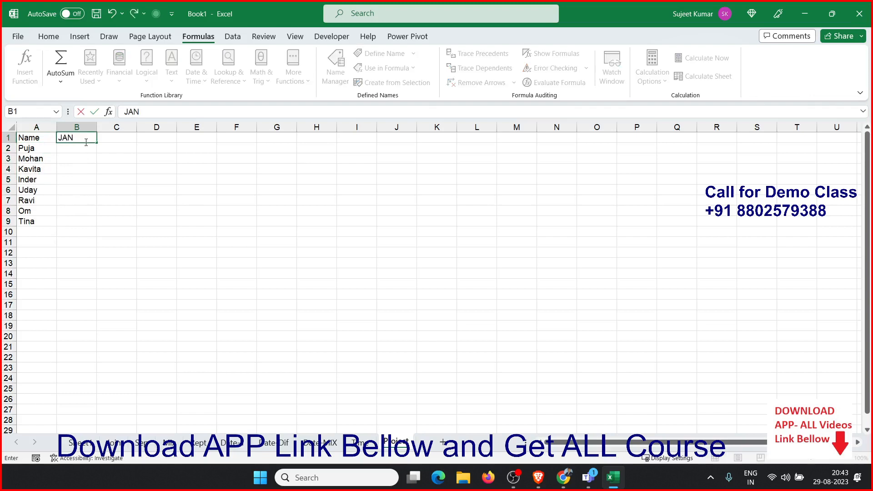
{"action": "left_click", "coordinate": [99, 169]}
{"action": "left_click", "coordinate": [84, 141]}
{"action": "left_click_drag", "start_coordinate": [97, 143], "coordinate": [536, 168]}
In B2, enter the formula =RANDBETWEEN(10,90)
{"action": "left_click", "coordinate": [72, 151]}
{"action": "type", "text": "=ra"}
{"action": "key", "text": "Down"}
{"action": "key", "text": "Down"}
{"action": "key", "text": "Down"}
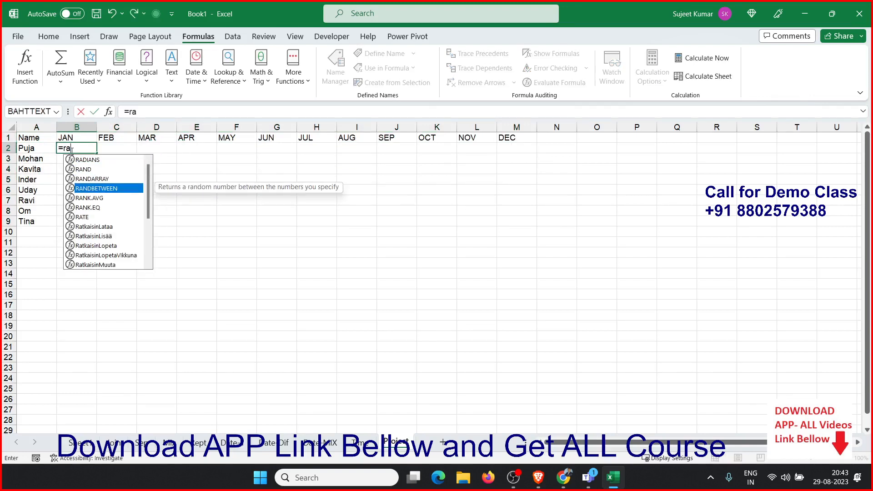
{"action": "key", "text": "Tab"}
{"action": "type", "text": "10,90)"}
{"action": "key", "text": "ctrl+Return"}
Fill the random formula across B2:M9 and paste the range back as values
{"action": "left_click_drag", "start_coordinate": [80, 149], "coordinate": [498, 220]}
{"action": "key", "text": "ctrl+d"}
{"action": "key", "text": "ctrl+r"}
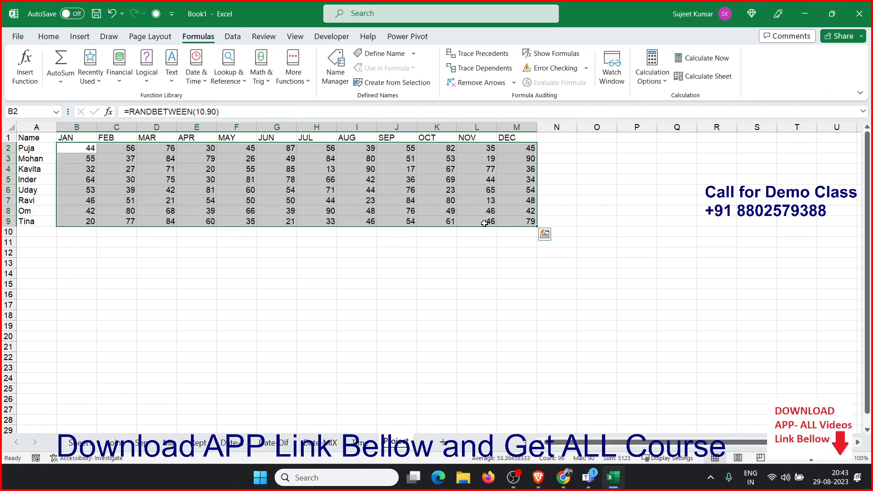
{"action": "key", "text": "ctrl+c"}
{"action": "left_click", "coordinate": [48, 36]}
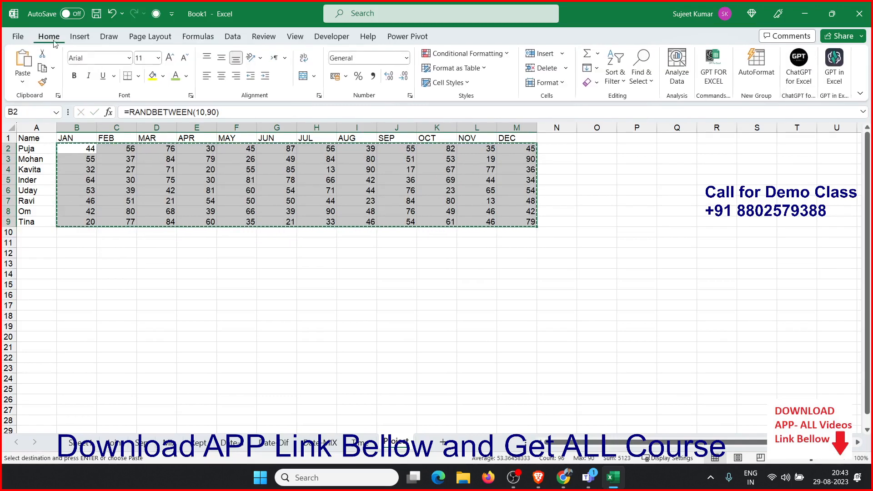
{"action": "left_click", "coordinate": [23, 81]}
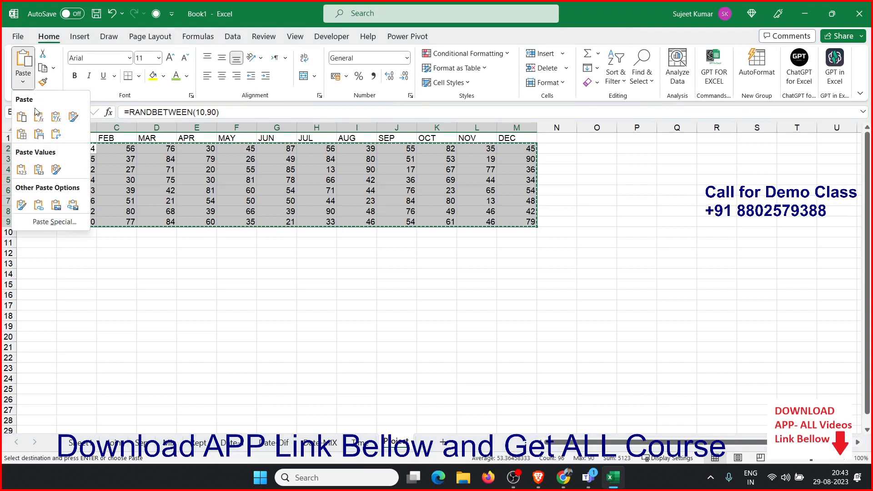
{"action": "left_click", "coordinate": [21, 169]}
{"action": "left_click", "coordinate": [207, 273]}
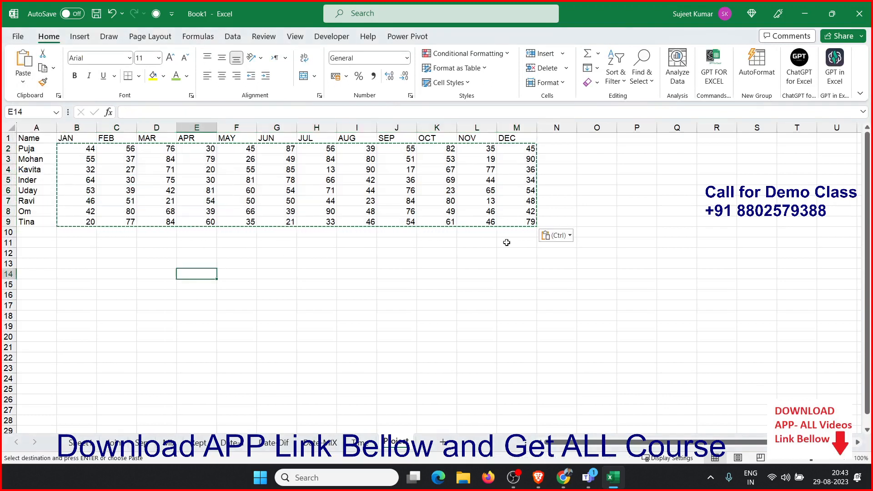
{"action": "key", "text": "Escape"}
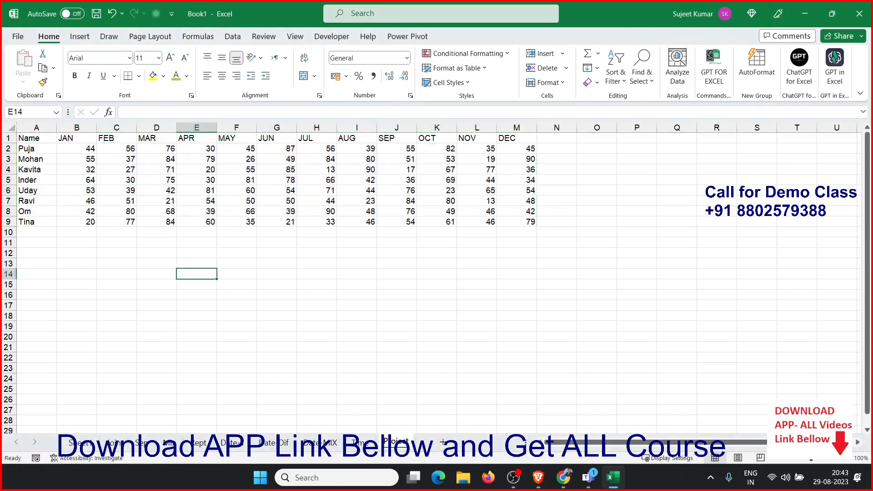
{"action": "key", "text": "alt+Tab"}
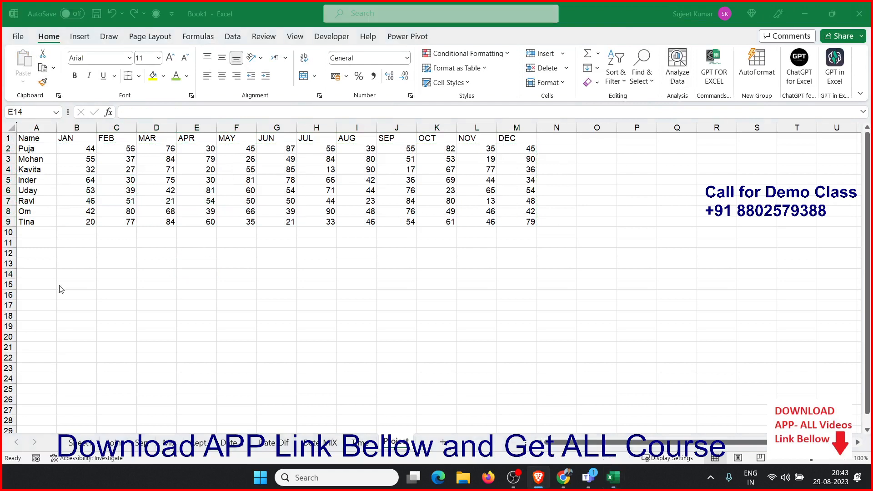
{"action": "key", "text": "alt+Tab"}
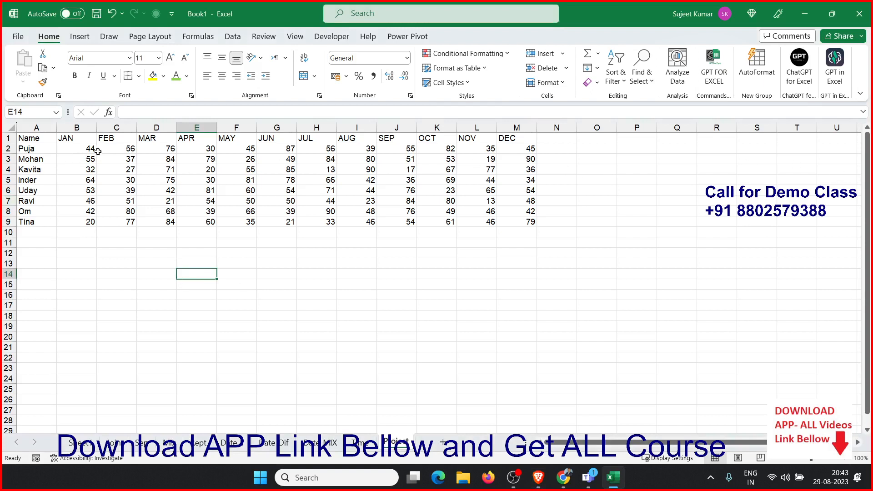
Undo the fill and value paste, returning to the single formula in B2
{"action": "left_click", "coordinate": [112, 251]}
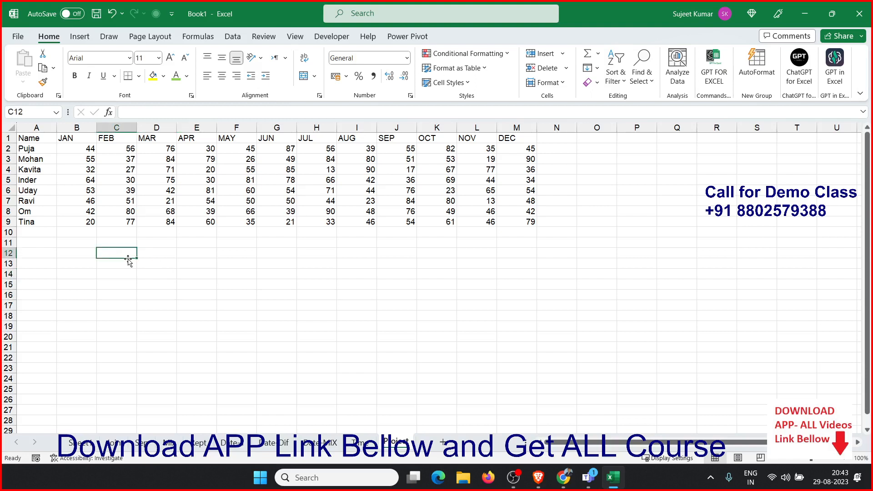
{"action": "left_click_drag", "start_coordinate": [82, 149], "coordinate": [153, 158]}
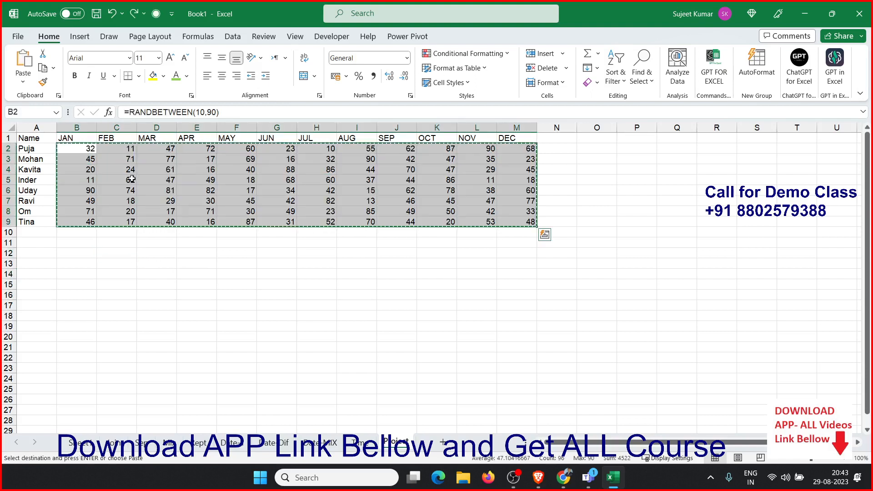
{"action": "key", "text": "ctrl+c"}
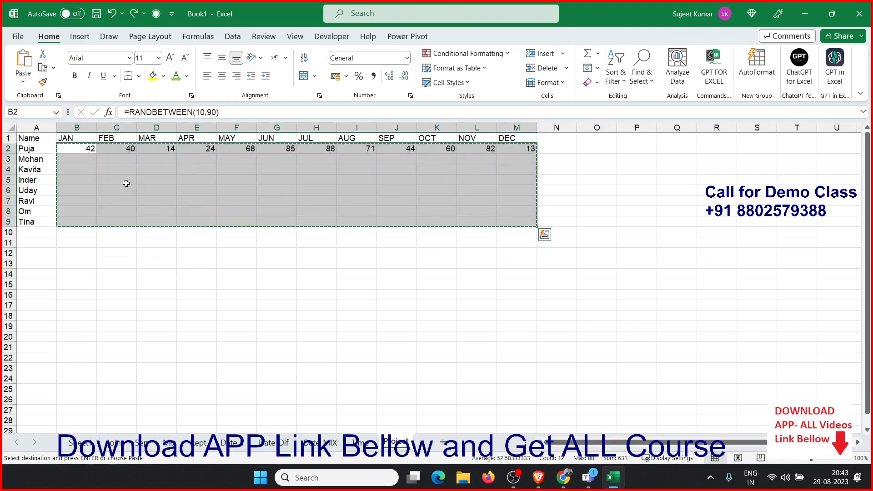
{"action": "key", "text": "ctrl+z"}
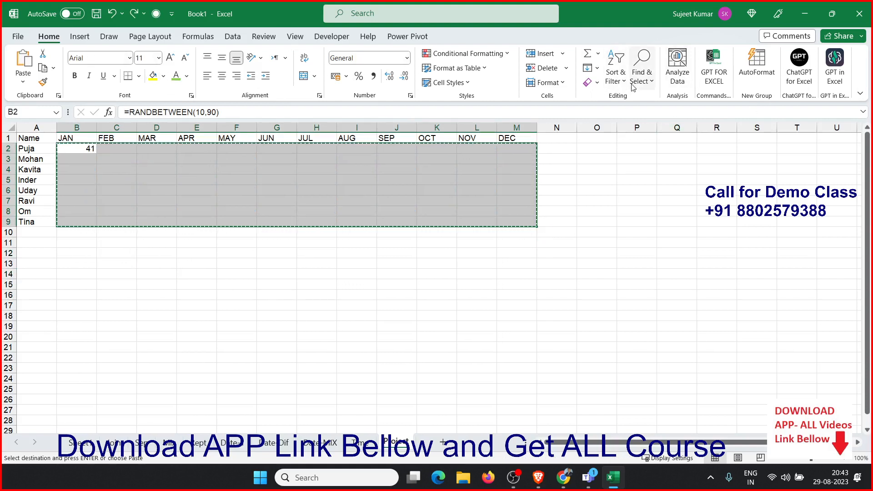
Fill the B2 formula down to row 9 and then right to column M across B2:M9
{"action": "left_click", "coordinate": [592, 67]}
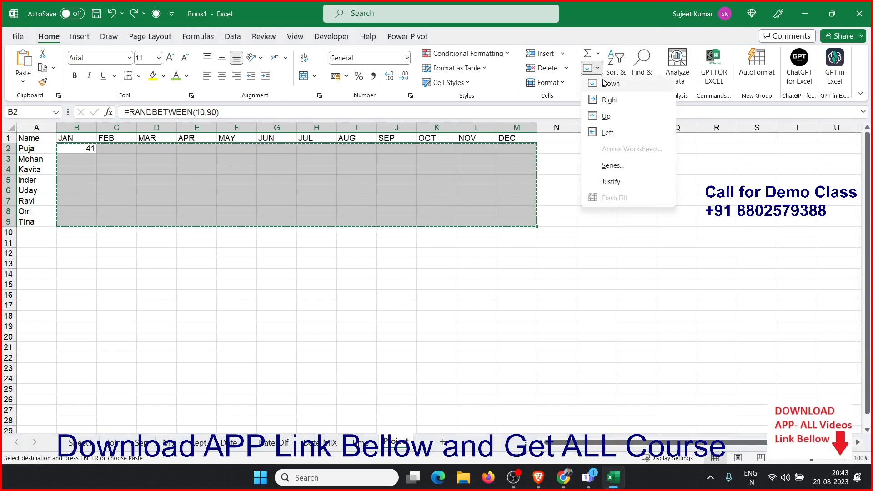
{"action": "left_click", "coordinate": [610, 83]}
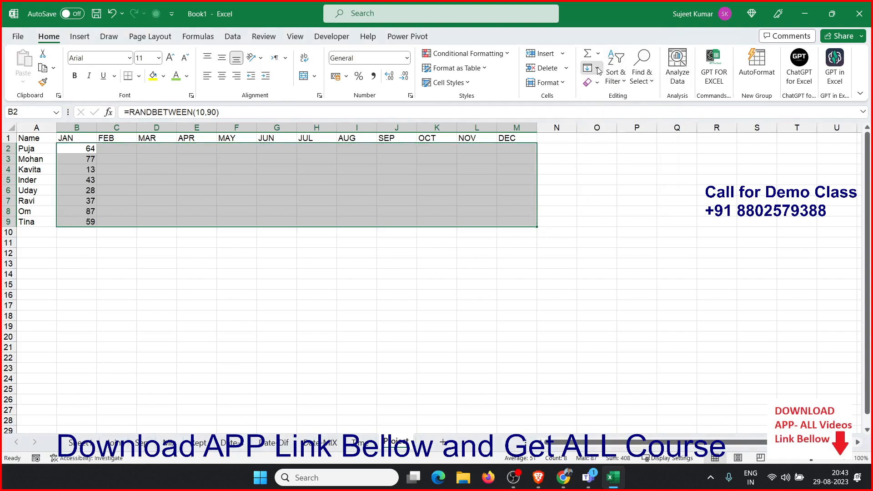
{"action": "left_click", "coordinate": [598, 69]}
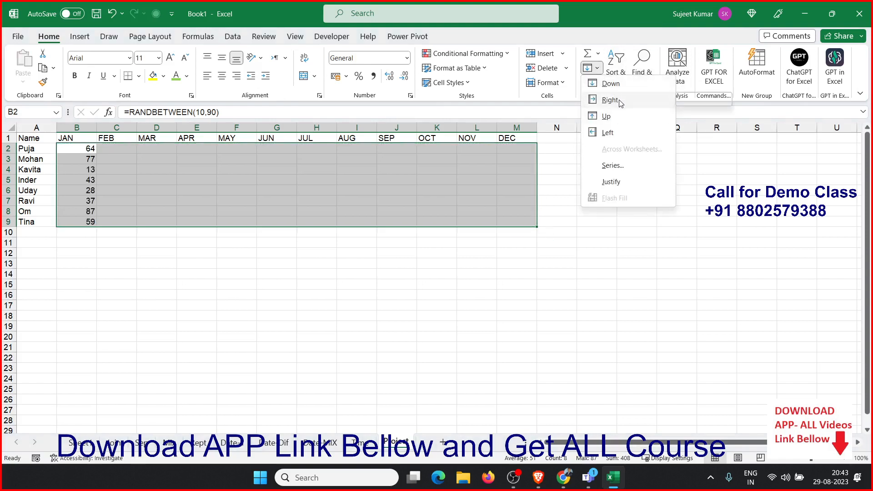
{"action": "left_click", "coordinate": [613, 100]}
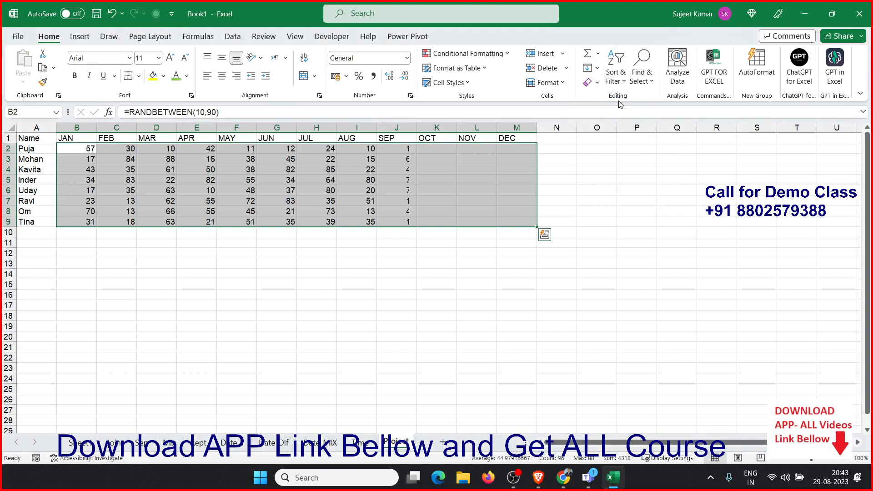
{"action": "left_click", "coordinate": [598, 69]}
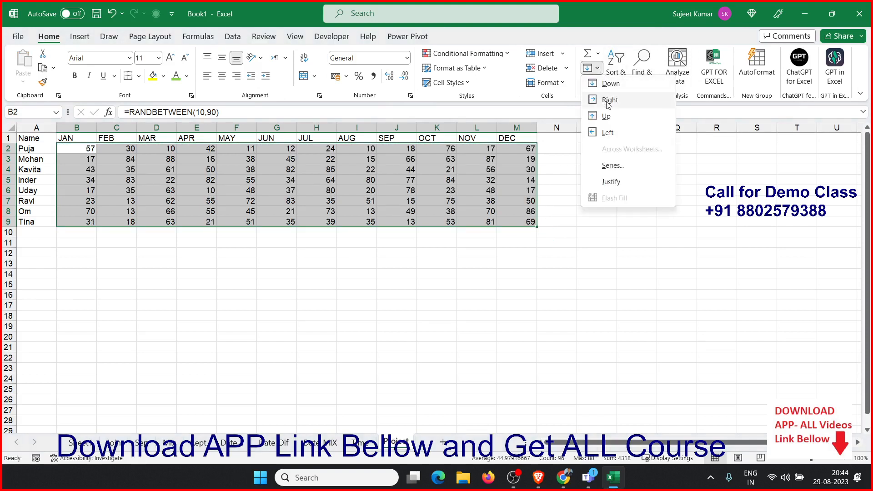
{"action": "key", "text": "Escape"}
Copy B2:M9 and paste it over itself as values only
{"action": "key", "text": "ctrl+c"}
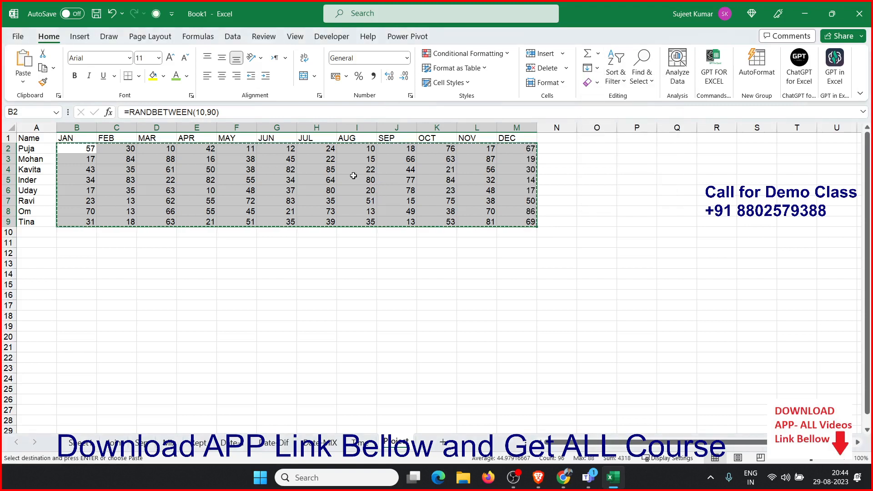
{"action": "left_click", "coordinate": [23, 82]}
{"action": "left_click", "coordinate": [20, 168]}
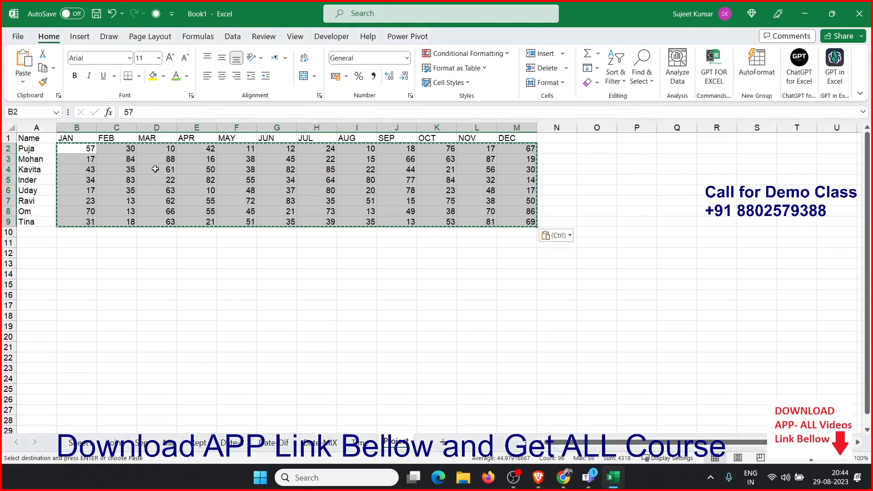
{"action": "left_click", "coordinate": [171, 169]}
{"action": "key", "text": "Escape"}
Enter the headers Name and Q1 in A12 and B12, and the first name in A13
{"action": "left_click", "coordinate": [155, 253]}
{"action": "left_click", "coordinate": [62, 253]}
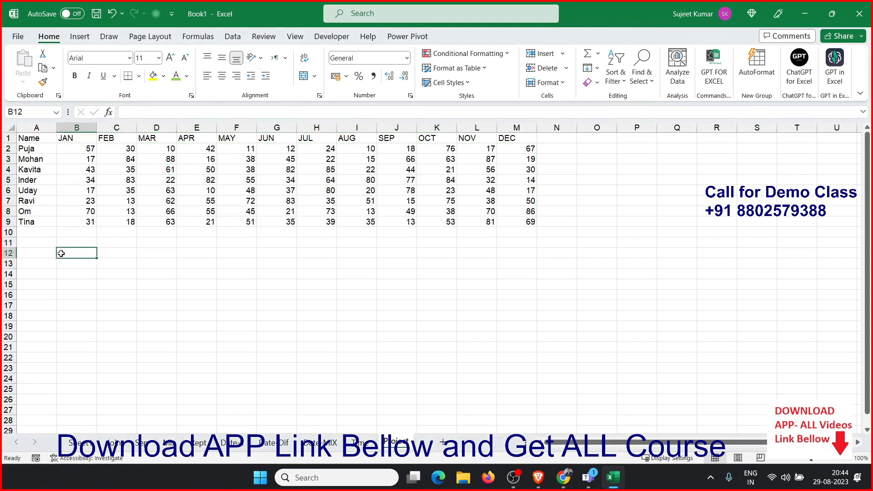
{"action": "left_click", "coordinate": [50, 251]}
{"action": "type", "text": "Nam"}
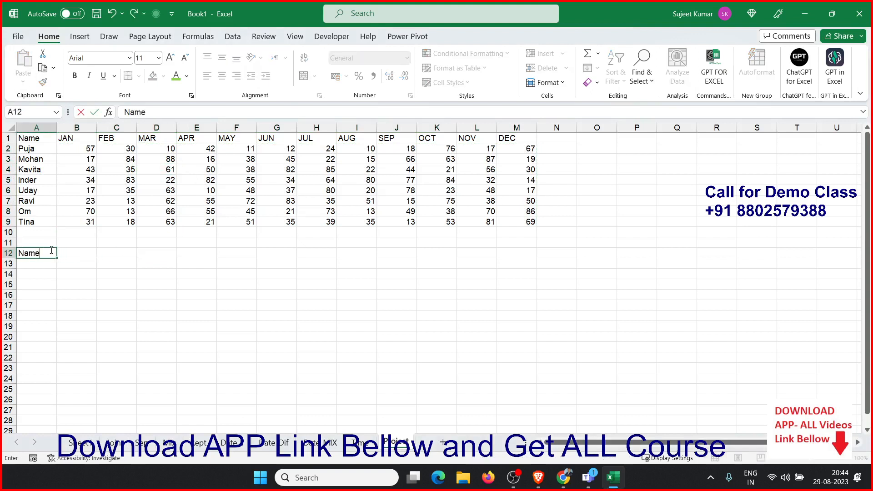
{"action": "type", "text": "e"}
{"action": "key", "text": "Tab"}
{"action": "type", "text": "Q"}
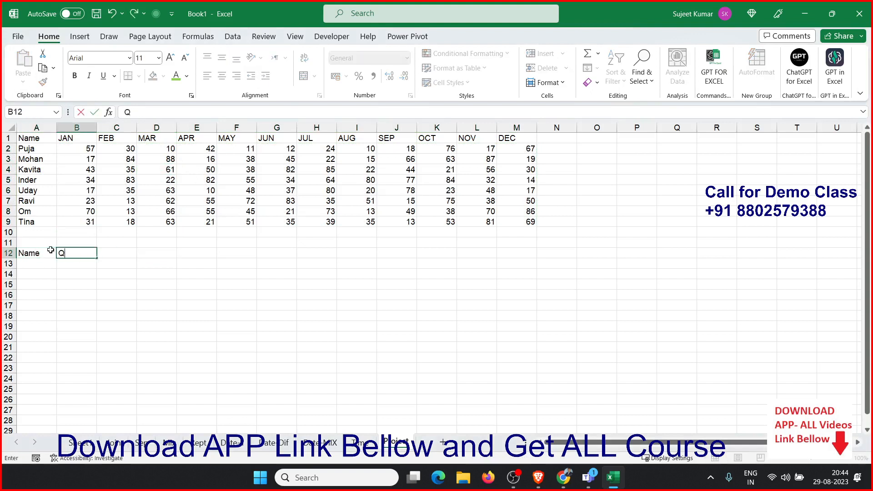
{"action": "key", "text": "Return"}
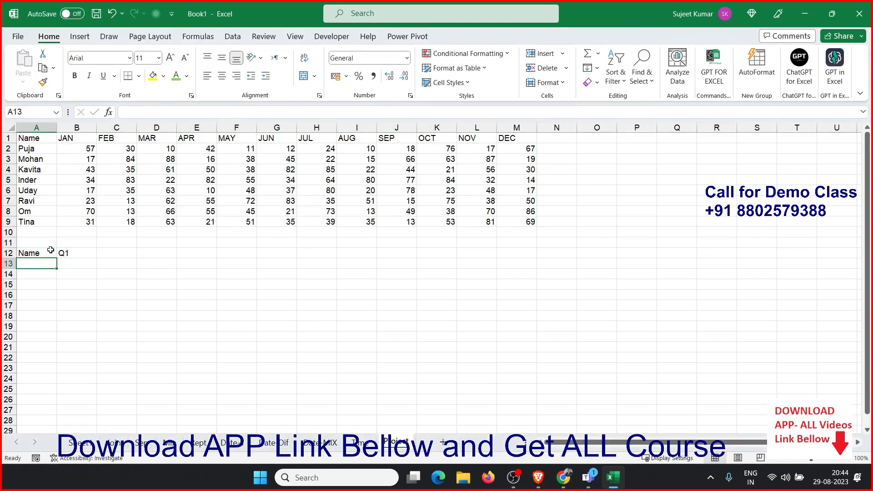
{"action": "type", "text": "Puja"}
{"action": "key", "text": "Tab"}
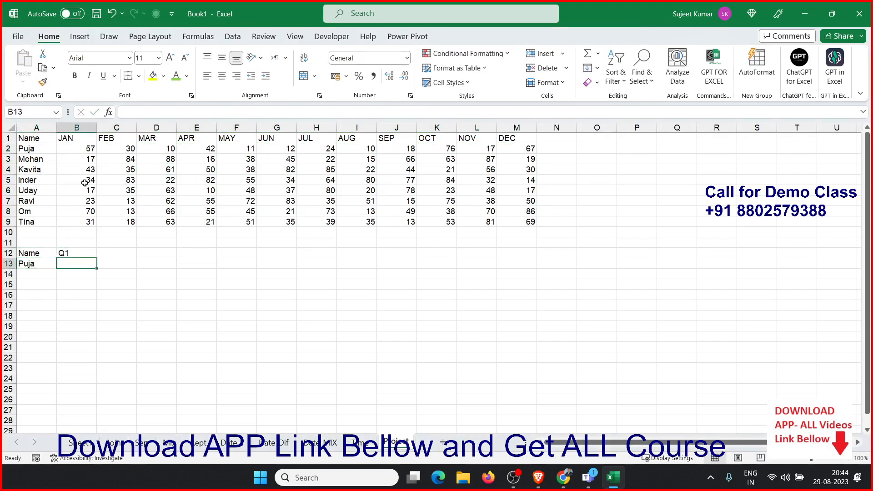
Enter a RIGHT formula in C12 extracting the quarter number from B12
{"action": "left_click_drag", "start_coordinate": [81, 149], "coordinate": [148, 149]}
{"action": "scroll", "coordinate": [202, 267], "scroll_direction": "up", "scroll_amount": 2, "text": "ctrl"}
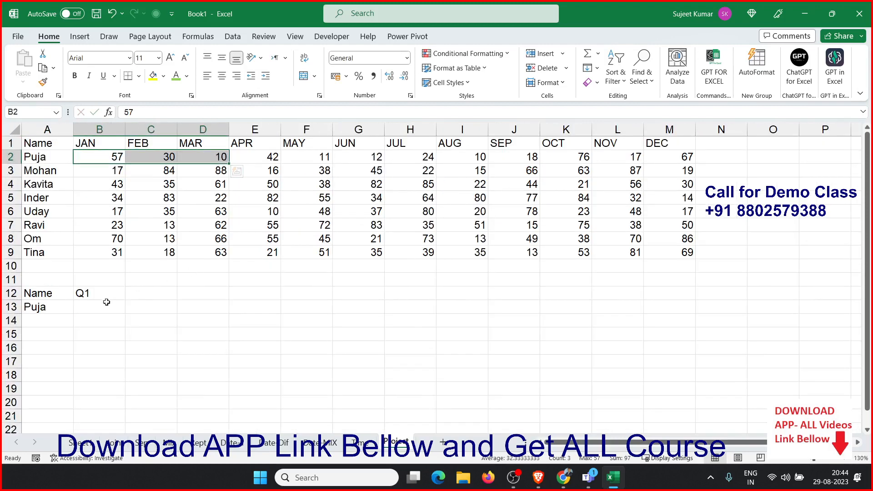
{"action": "left_click", "coordinate": [165, 292]}
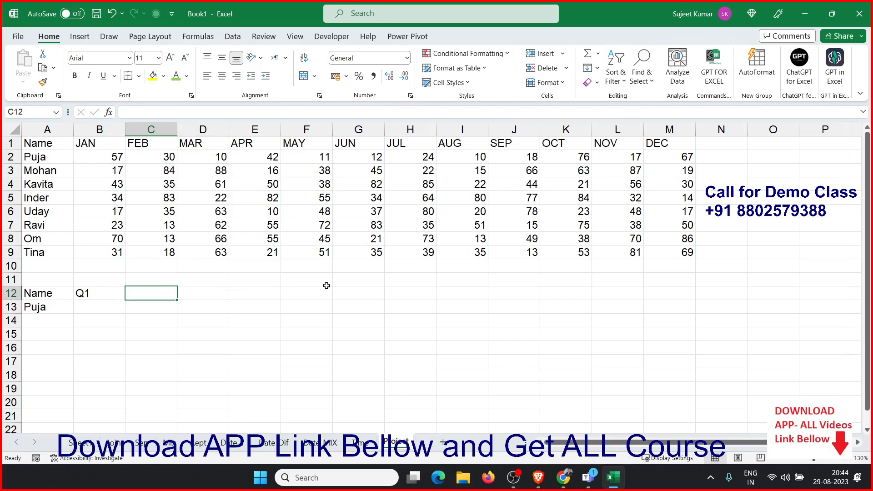
{"action": "type", "text": "=l"}
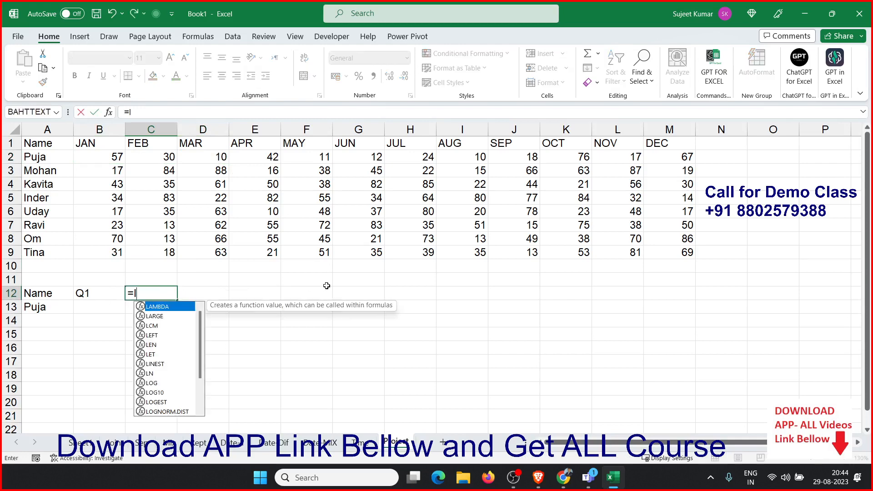
{"action": "key", "text": "BackSpace"}
{"action": "type", "text": "ri"}
{"action": "key", "text": "Tab"}
{"action": "key", "text": "Left"}
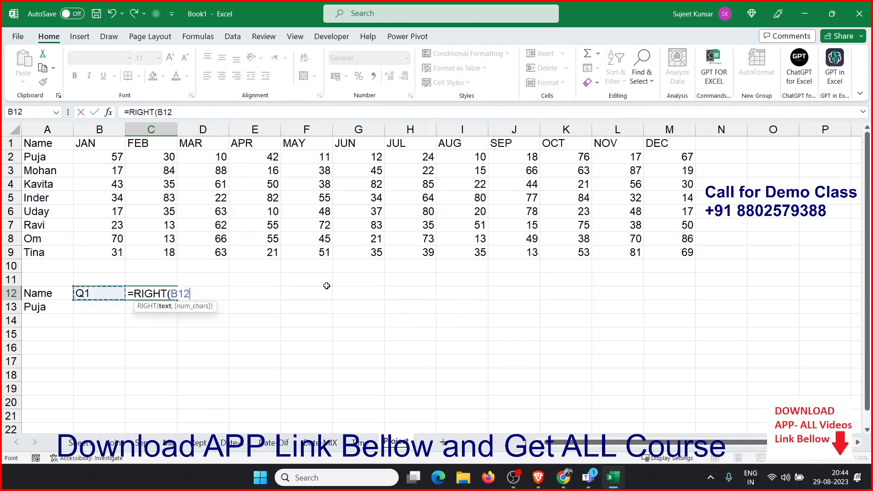
{"action": "key", "text": "Return"}
{"action": "key", "text": "Up"}
{"action": "key", "text": "Right"}
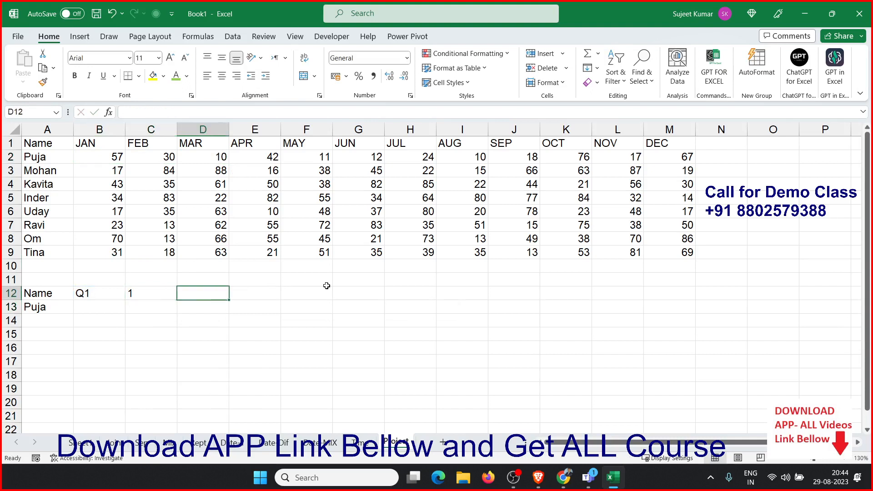
{"action": "type", "text": "=c"}
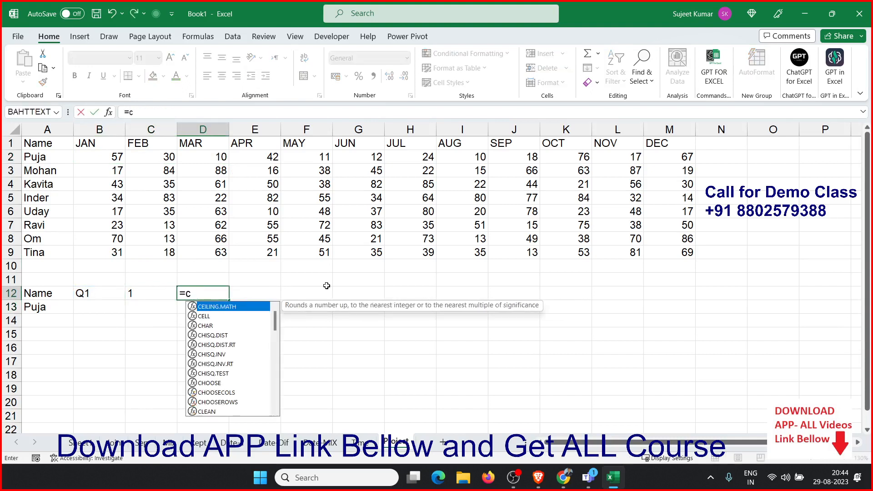
{"action": "key", "text": "BackSpace"}
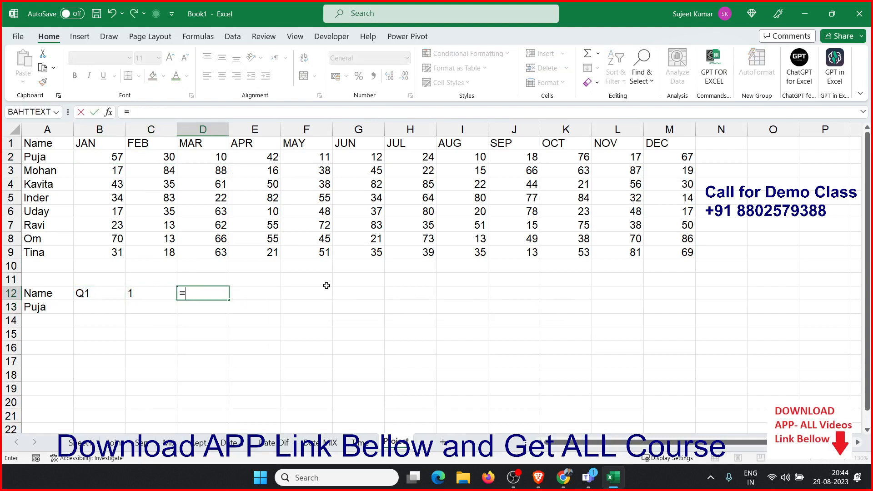
{"action": "type", "text": "if"}
{"action": "key", "text": "Tab"}
{"action": "key", "text": "Left"}
{"action": "type", "text": "=1,"}
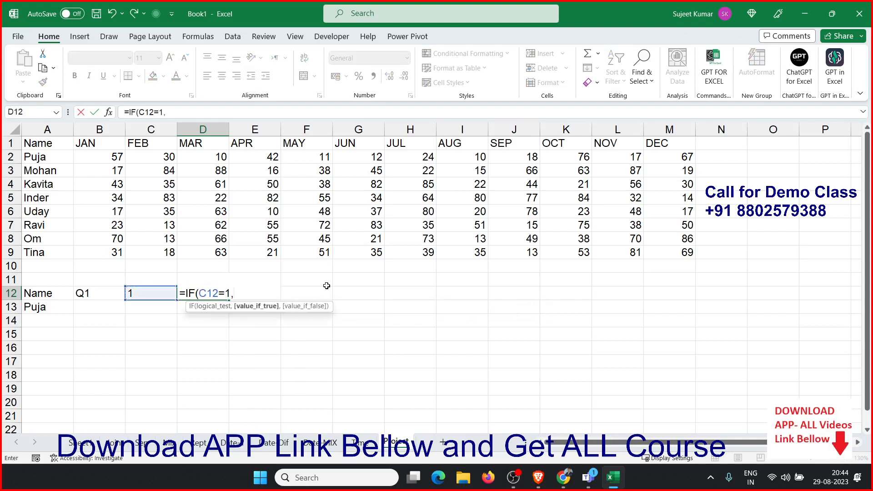
{"action": "type", "text": "\"JAN\""}
{"action": "type", "text": ","}
{"action": "type", "text": "IF(C12="}
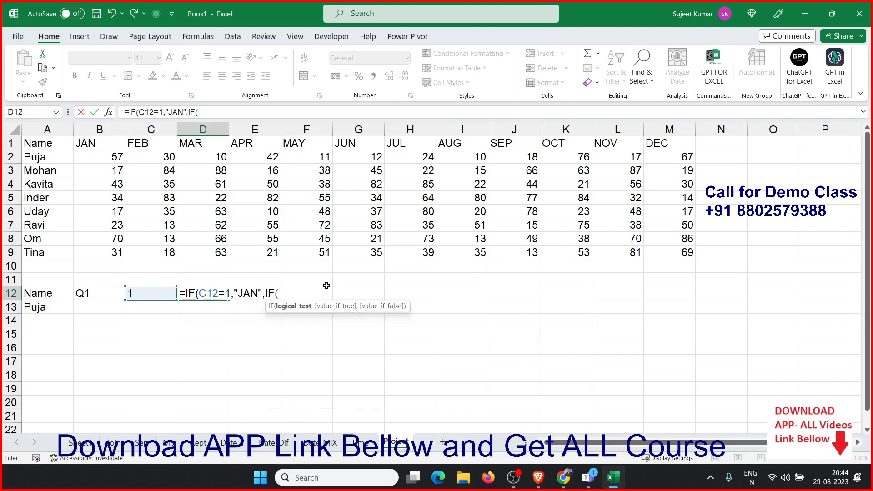
{"action": "type", "text": "3"}
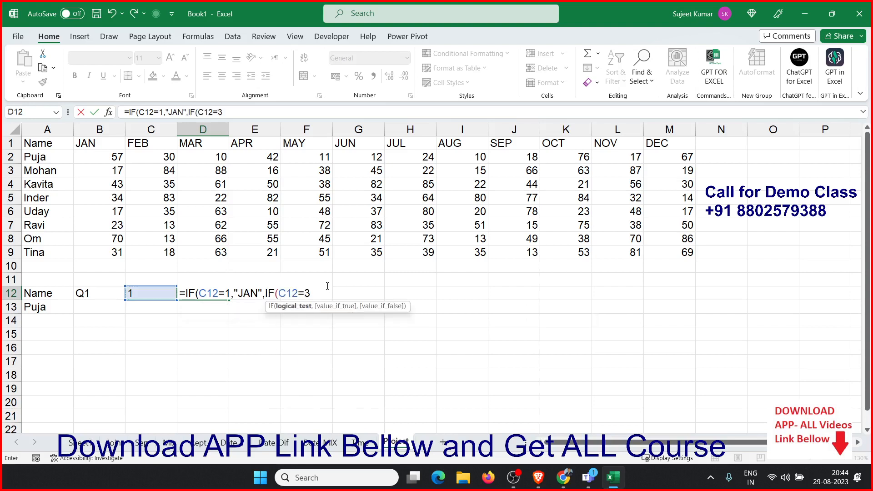
{"action": "type", "text": ",\"APR"}
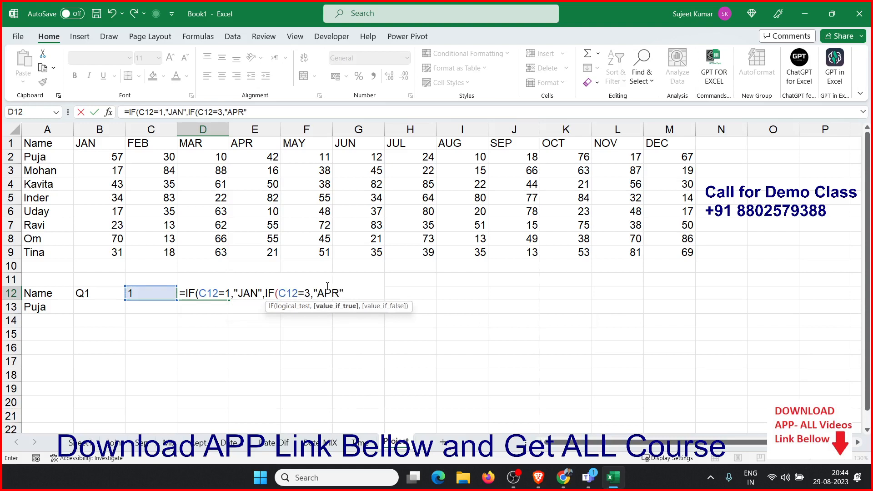
{"action": "key", "text": "Escape"}
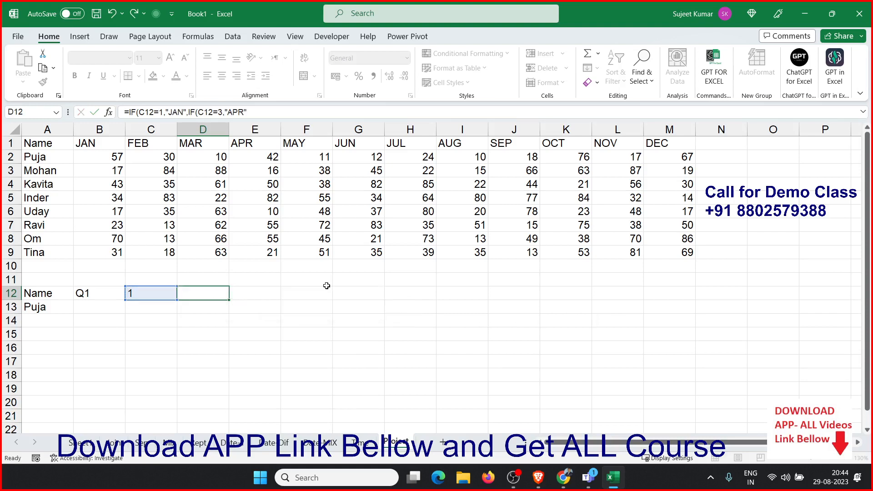
Enter =CHOOSE(C12,"JAN","APR","JUL","OCT") in D12 to return the quarter's first month
{"action": "key", "text": "Left"}
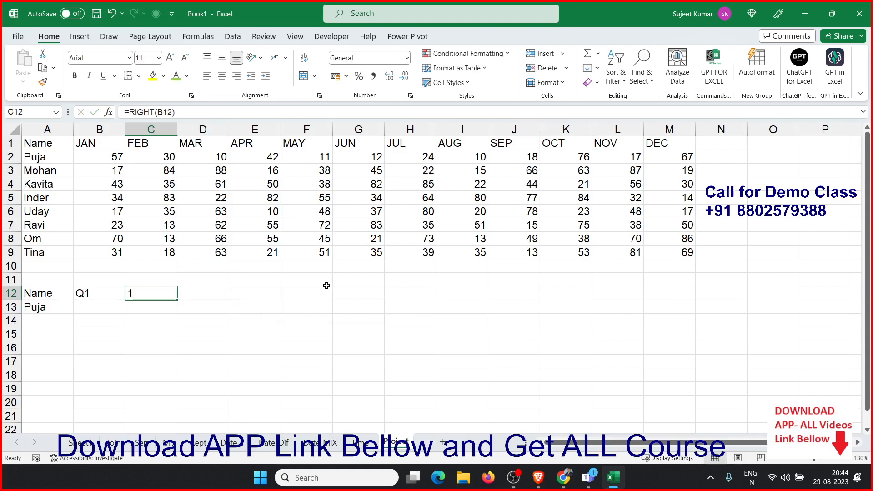
{"action": "key", "text": "Right"}
{"action": "type", "text": "=ch"}
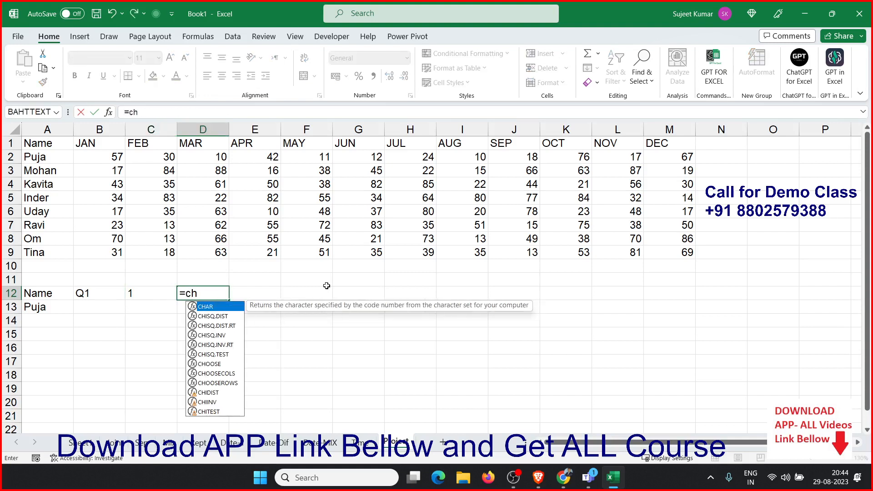
{"action": "type", "text": "oo"}
{"action": "key", "text": "Tab"}
{"action": "key", "text": "Left"}
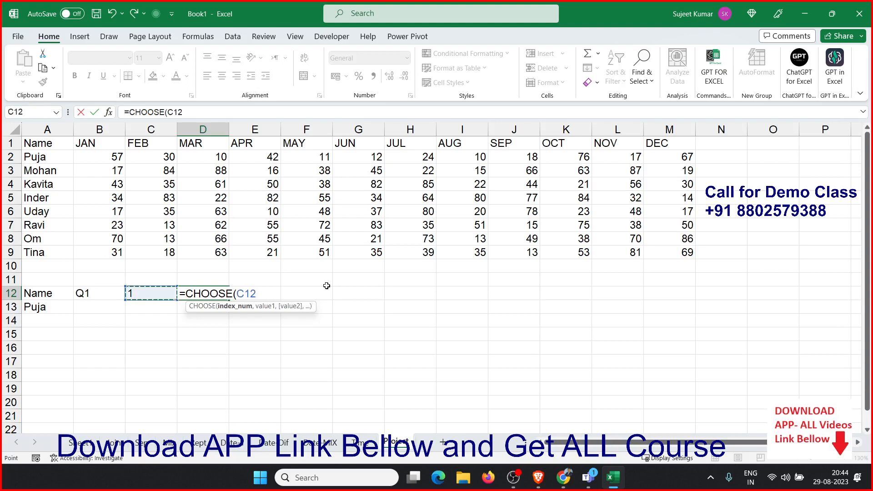
{"action": "type", "text": ",\"JAN\",\"APR\","}
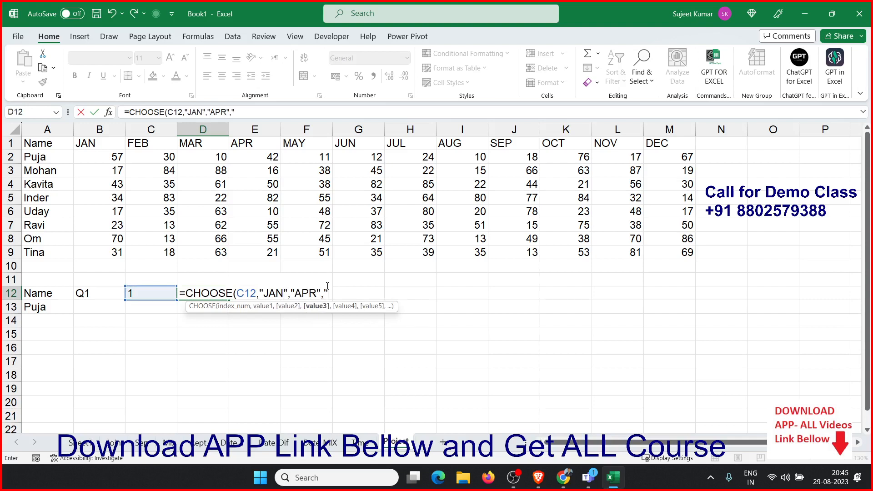
{"action": "type", "text": "\"U"}
{"action": "key", "text": "BackSpace"}
{"action": "type", "text": "JUL\","}
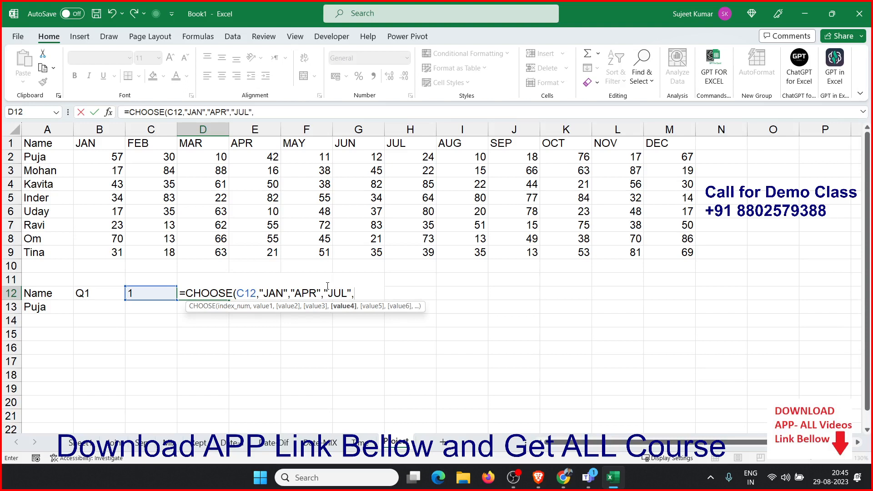
{"action": "type", "text": "OCT"}
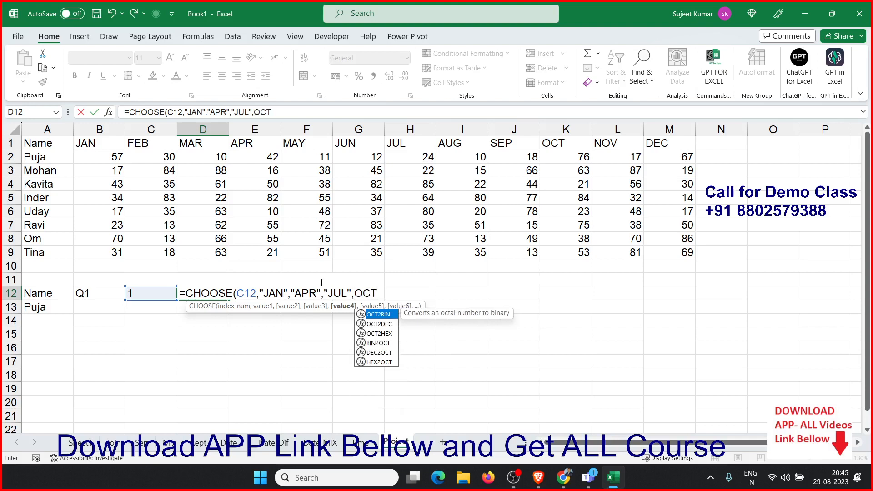
{"action": "left_click", "coordinate": [353, 294]}
{"action": "left_click", "coordinate": [356, 290]}
{"action": "type", "text": "\""}
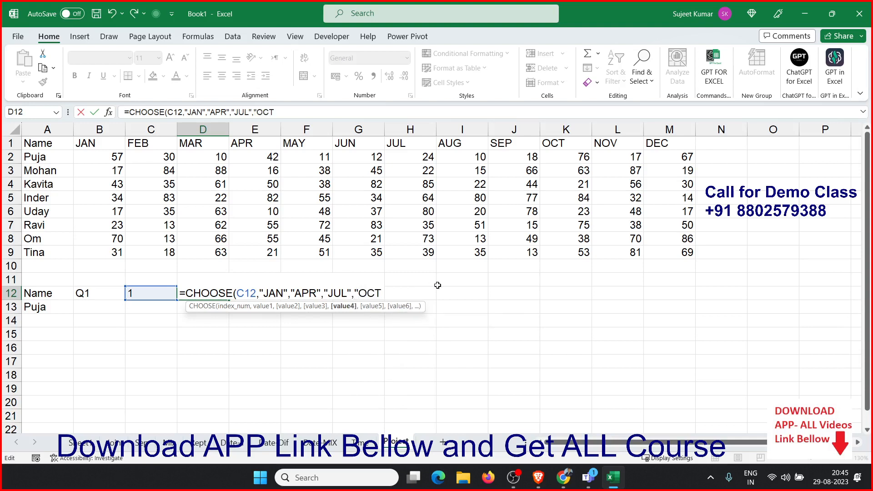
{"action": "left_click", "coordinate": [382, 291]}
{"action": "type", "text": "\")"}
{"action": "key", "text": "Return"}
{"action": "key", "text": "Up"}
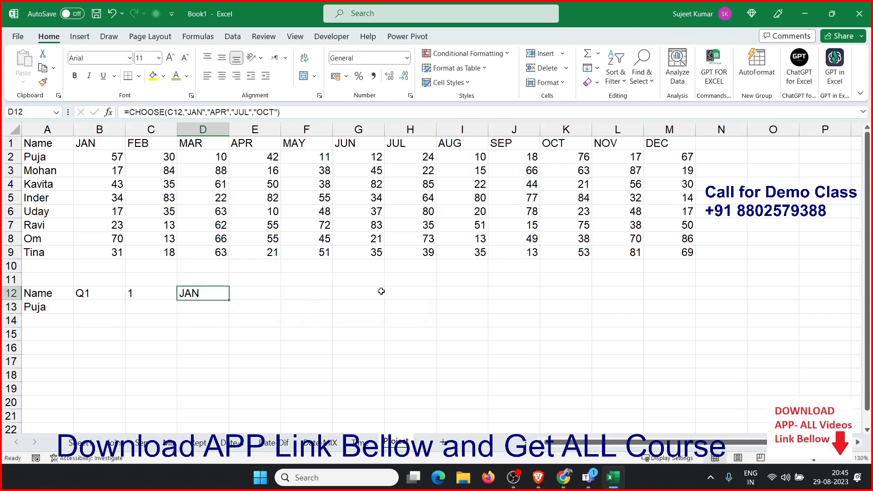
Enter a MATCH formula in E12 finding D12's position within the header row A1:M1 with exact match
{"action": "key", "text": "Right"}
{"action": "type", "text": "=mat"}
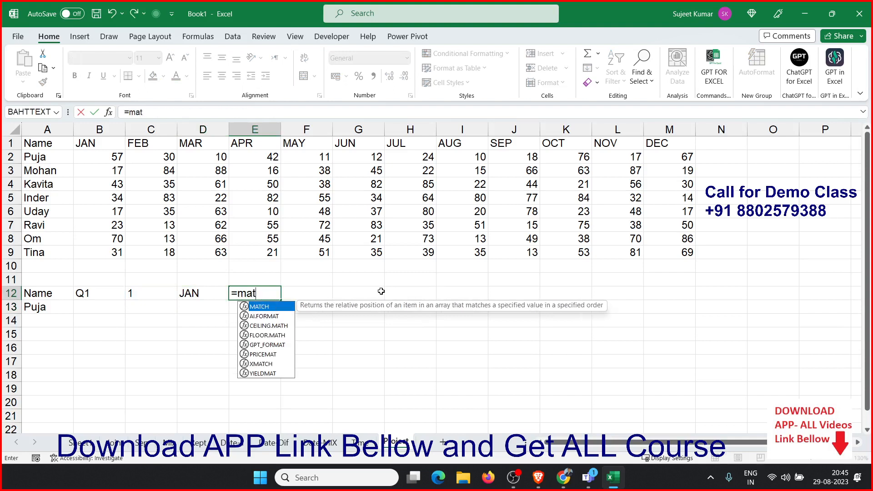
{"action": "key", "text": "Tab"}
{"action": "key", "text": "Left"}
{"action": "type", "text": ","}
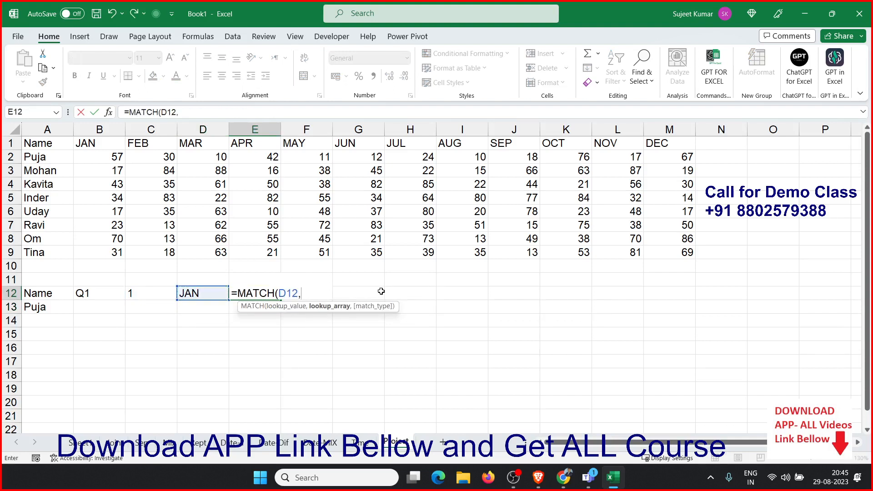
{"action": "left_click_drag", "start_coordinate": [45, 143], "coordinate": [660, 114]}
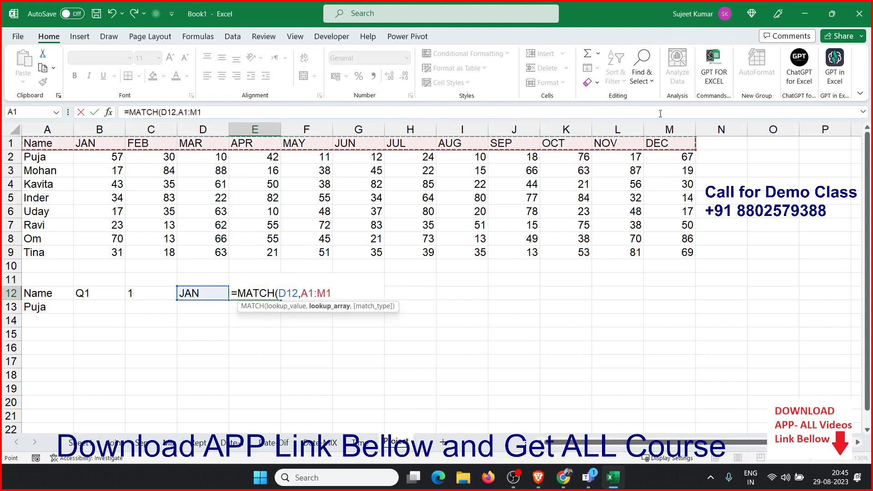
{"action": "type", "text": ",0)"}
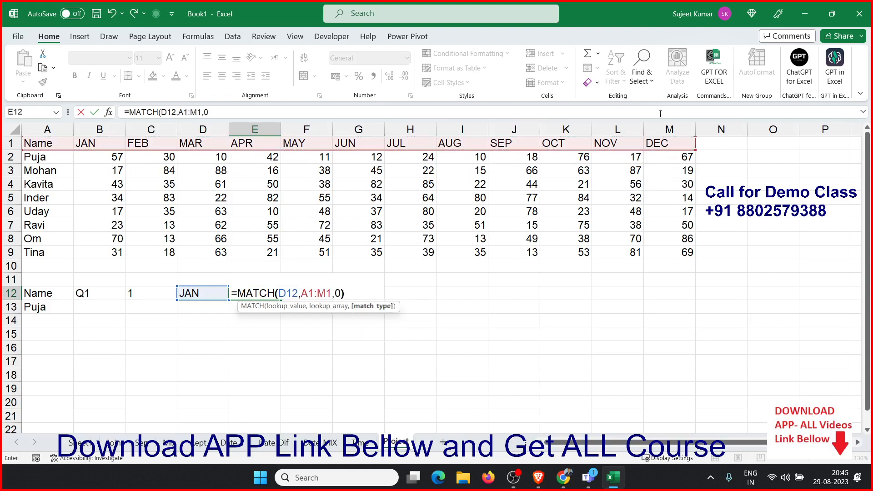
{"action": "key", "text": "ctrl+Return"}
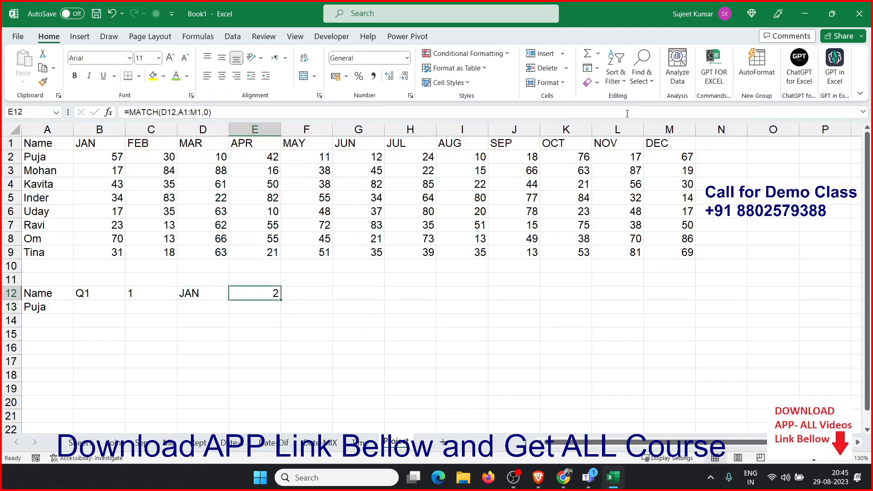
Enter a MATCH formula in B13 finding A13's position within the name column A1:A9 with exact match
{"action": "left_click", "coordinate": [109, 307]}
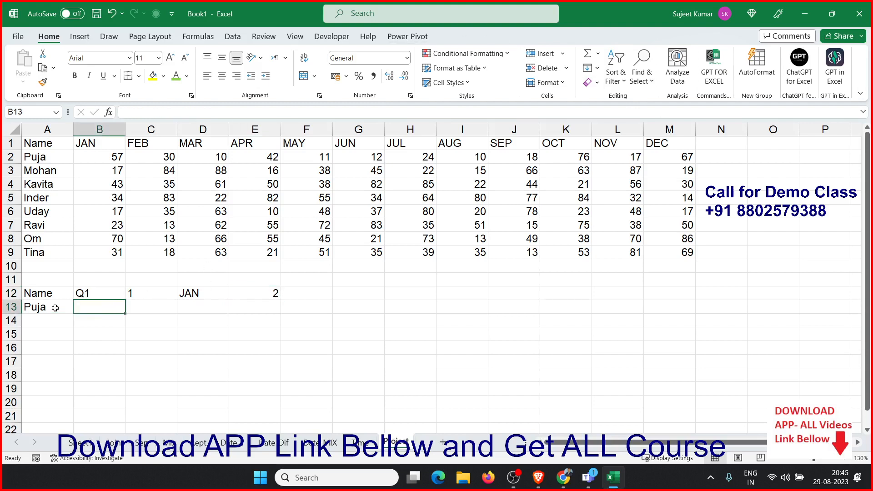
{"action": "type", "text": "=amt"}
{"action": "key", "text": "BackSpace"}
{"action": "key", "text": "BackSpace"}
{"action": "key", "text": "BackSpace"}
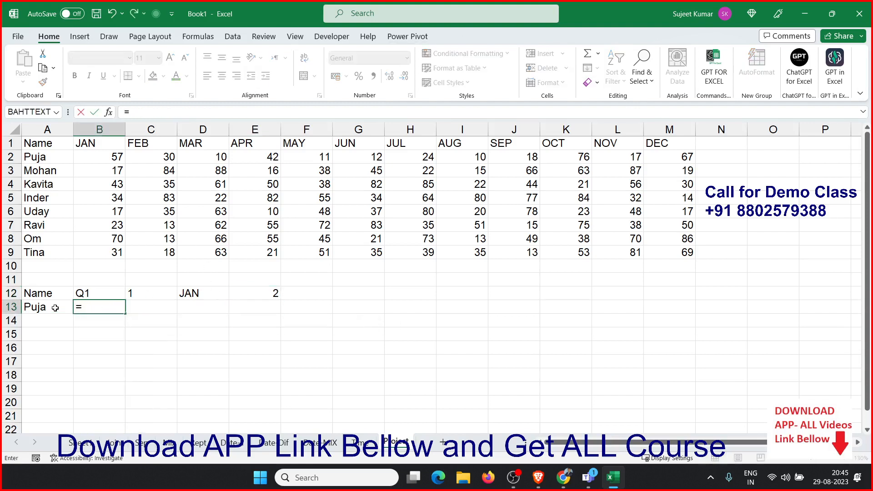
{"action": "type", "text": "mat"}
{"action": "key", "text": "Tab"}
{"action": "left_click", "coordinate": [55, 308]}
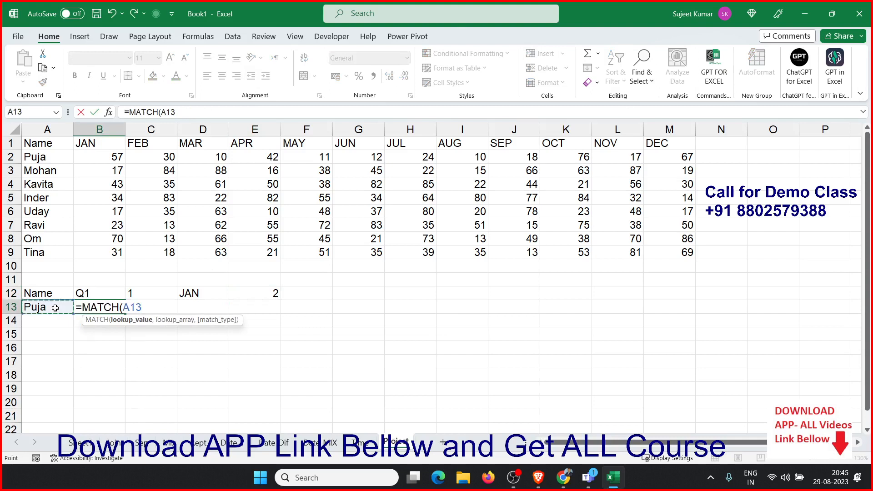
{"action": "type", "text": ","}
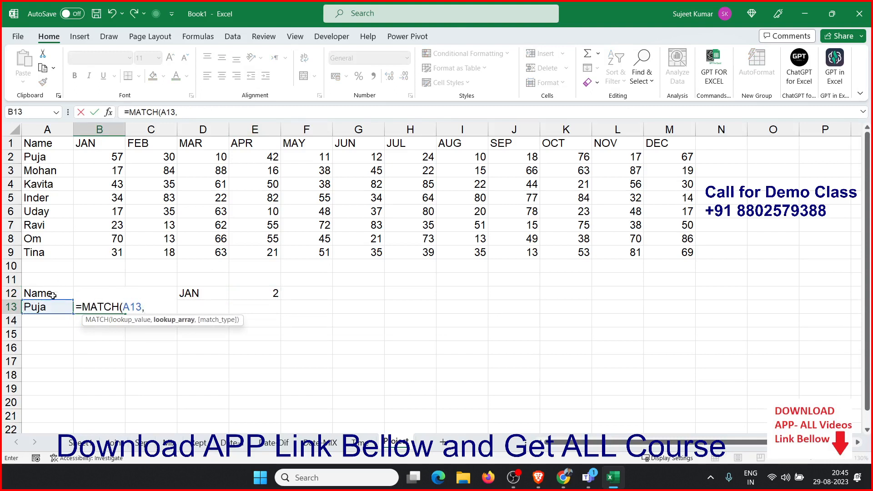
{"action": "left_click_drag", "start_coordinate": [33, 253], "coordinate": [31, 137]}
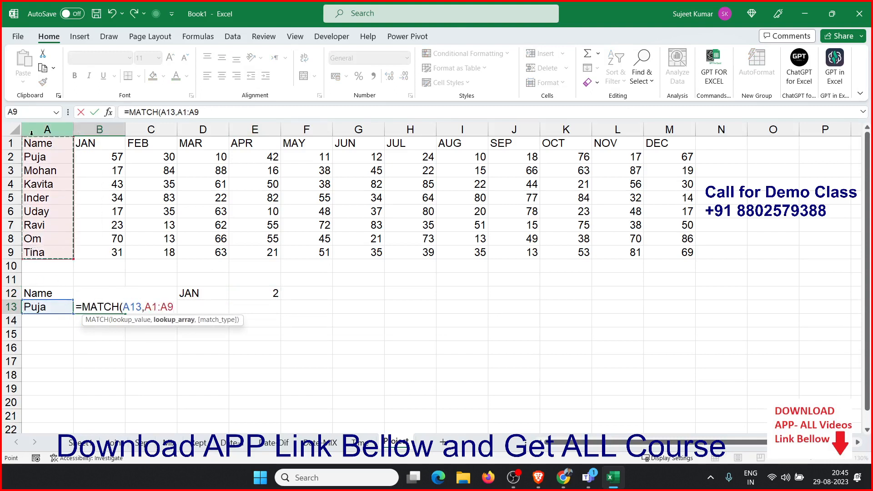
{"action": "type", "text": ",0"}
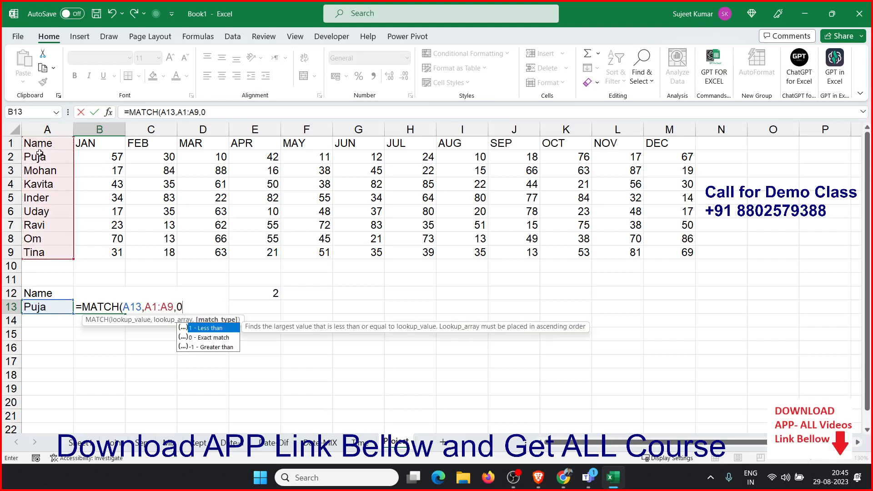
{"action": "type", "text": ")"}
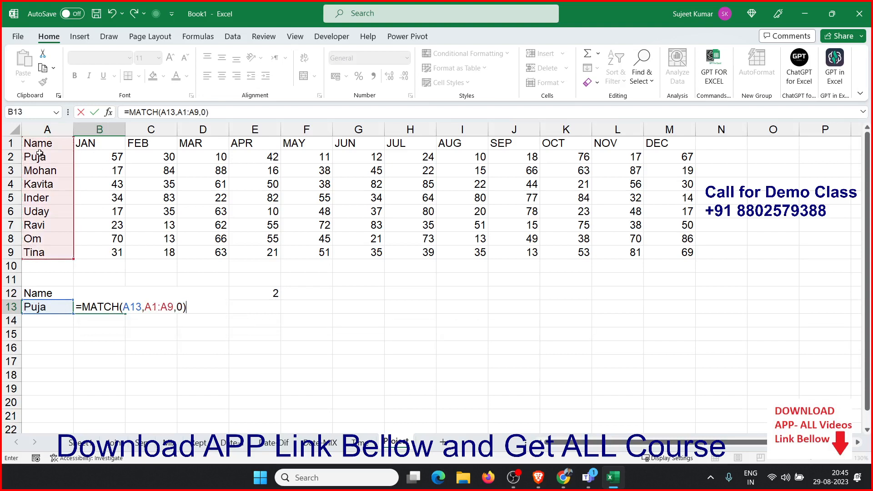
{"action": "key", "text": "Return"}
{"action": "key", "text": "Up"}
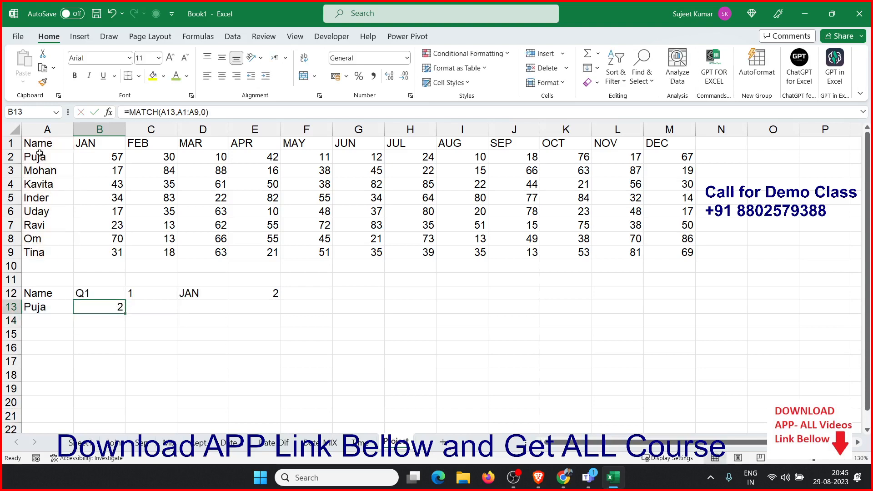
Enter =ADDRESS(B13,E12) in C13 to return the cell address of the name's first quarter month
{"action": "left_click", "coordinate": [92, 159]}
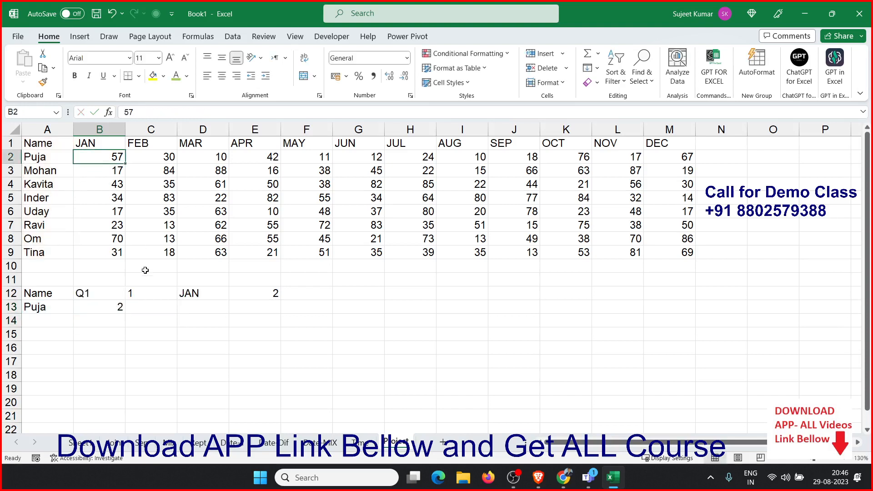
{"action": "left_click", "coordinate": [158, 313]}
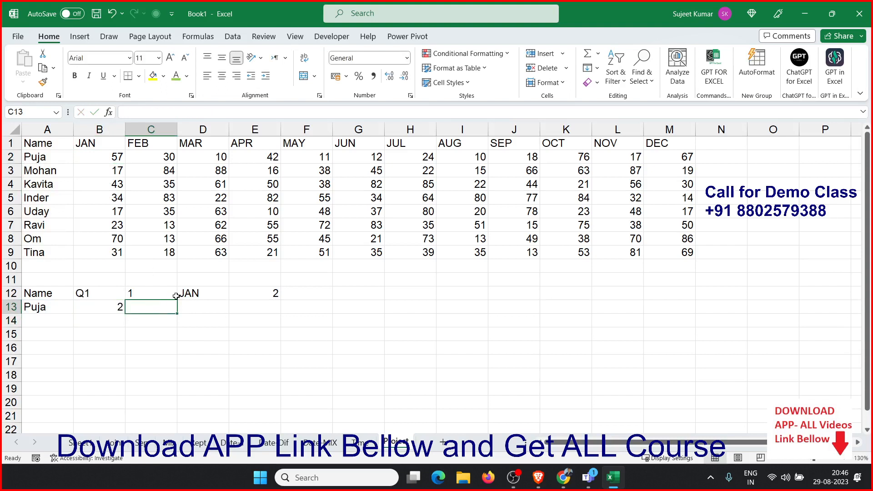
{"action": "type", "text": "=add"}
{"action": "key", "text": "Tab"}
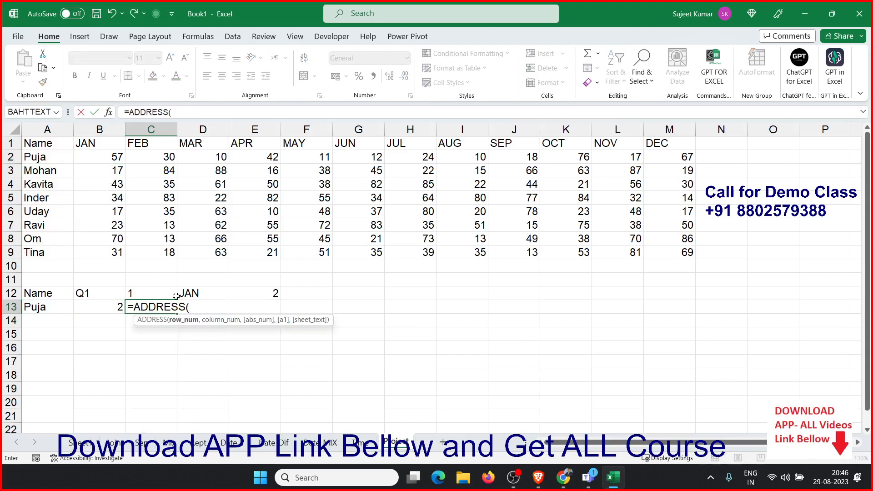
{"action": "key", "text": "Left"}
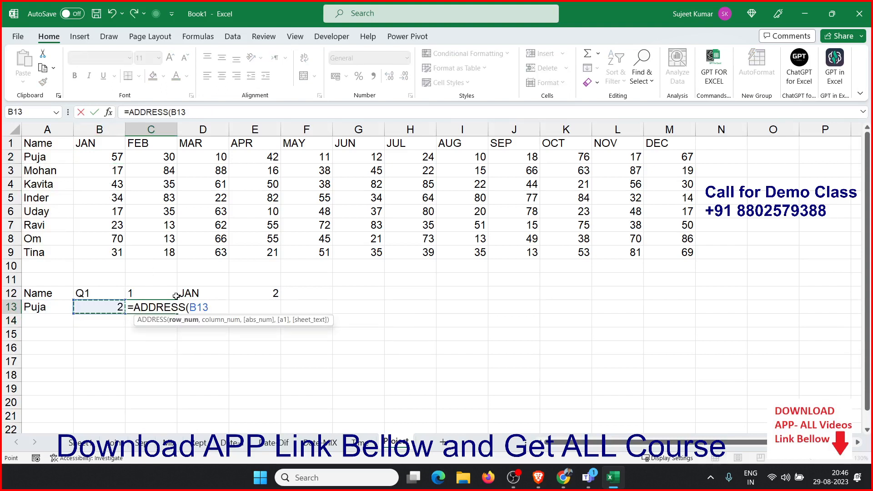
{"action": "type", "text": ","}
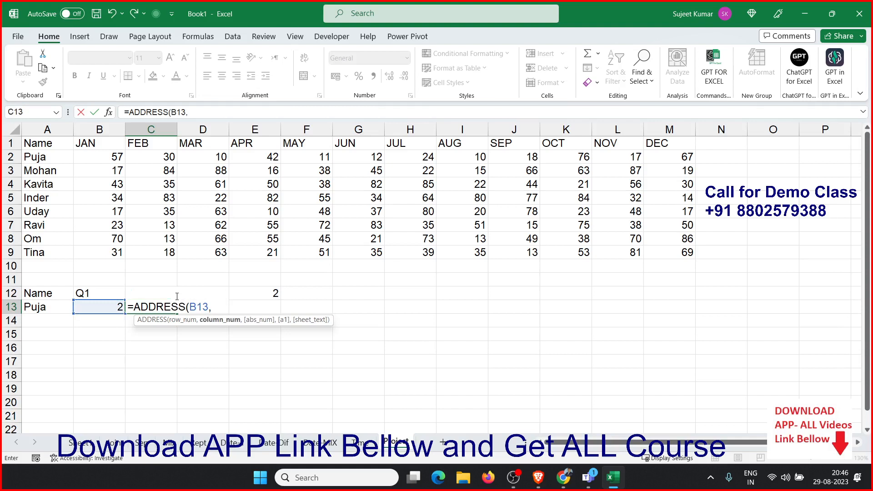
{"action": "key", "text": "BackSpace"}
{"action": "key", "text": "BackSpace"}
{"action": "key", "text": "BackSpace"}
{"action": "key", "text": "BackSpace"}
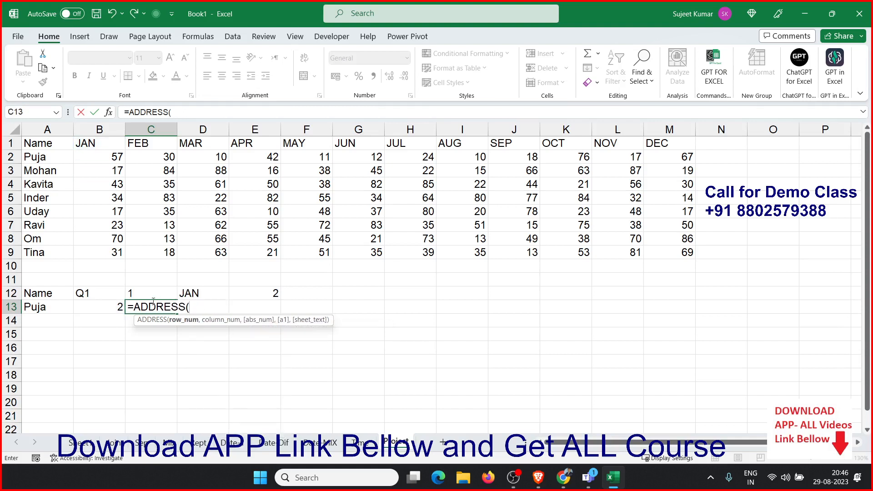
{"action": "left_click", "coordinate": [117, 306]}
{"action": "type", "text": ","}
{"action": "left_click", "coordinate": [273, 294]}
{"action": "key", "text": "Return"}
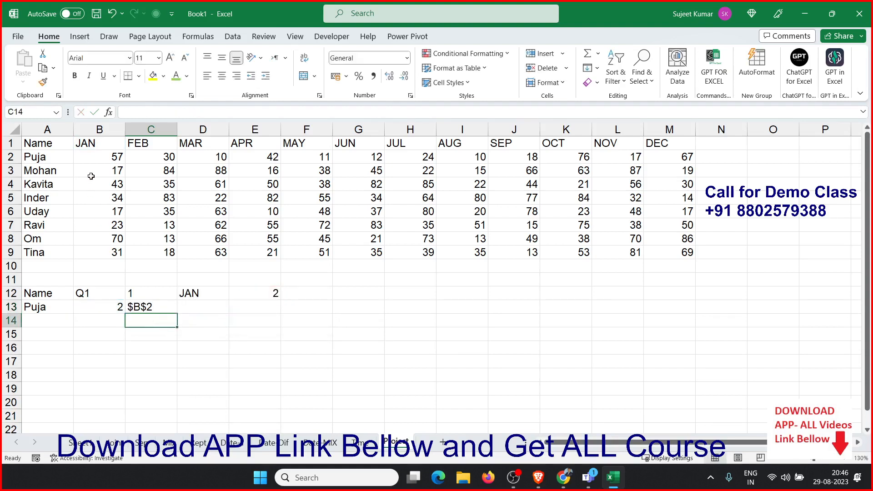
Enter =ADDRESS(B13,E12+2) in D13 to return the address of the quarter's last month
{"action": "left_click", "coordinate": [92, 144]}
{"action": "left_click", "coordinate": [94, 156]}
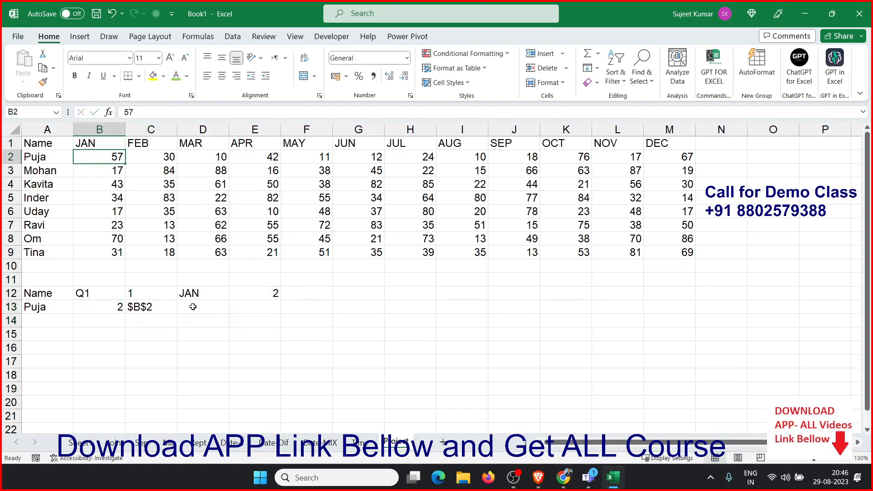
{"action": "left_click", "coordinate": [192, 307]}
{"action": "type", "text": "=a"}
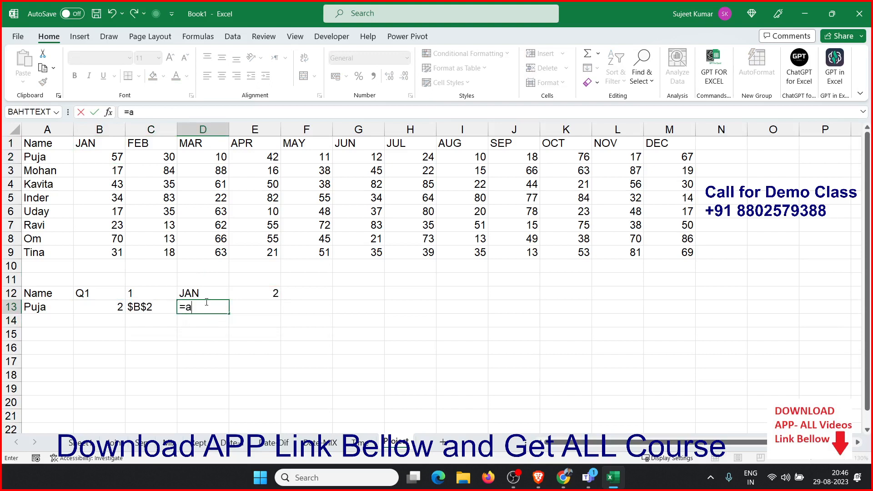
{"action": "type", "text": "dd"}
{"action": "key", "text": "Tab"}
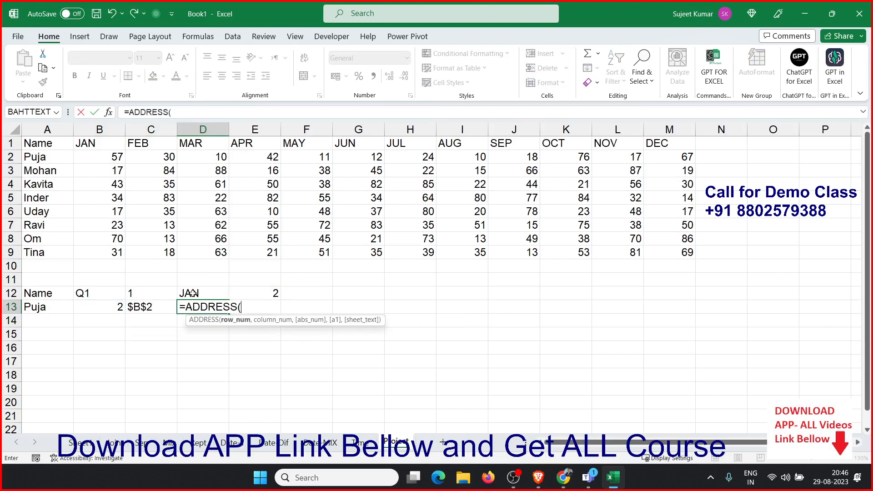
{"action": "left_click", "coordinate": [117, 305]}
{"action": "type", "text": ","}
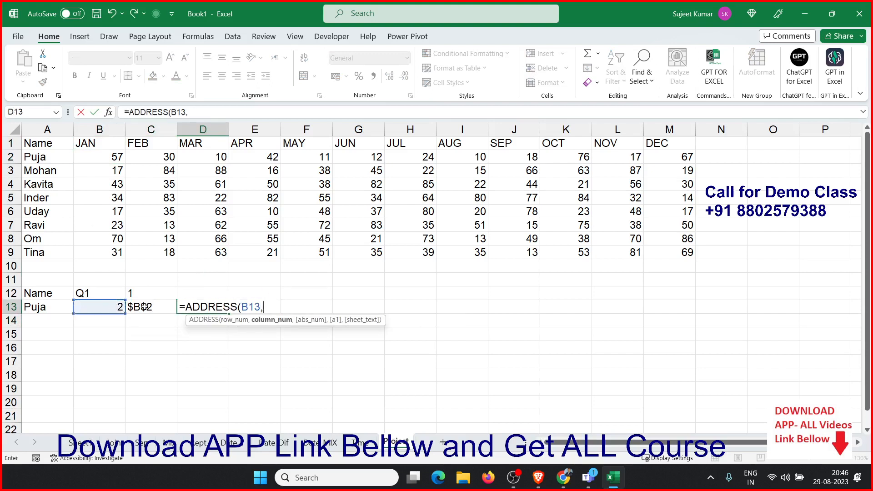
{"action": "left_click", "coordinate": [259, 282]}
{"action": "key", "text": "Down"}
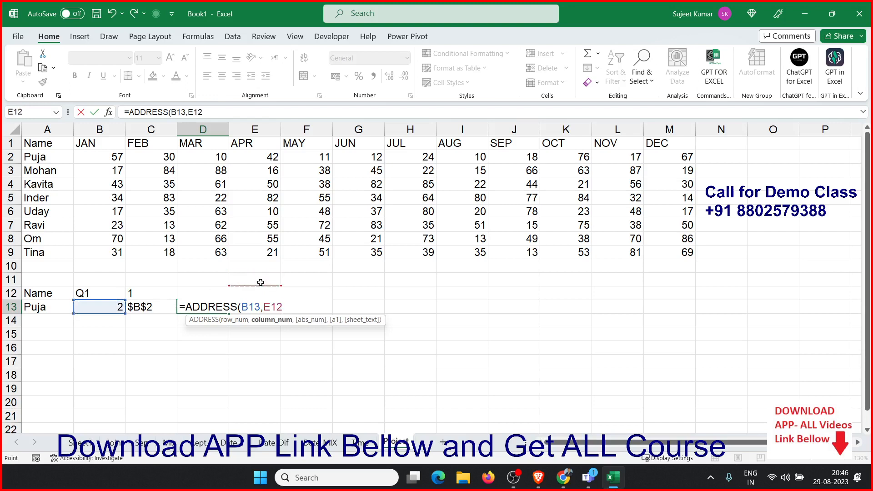
{"action": "type", "text": "+2"}
{"action": "key", "text": "Return"}
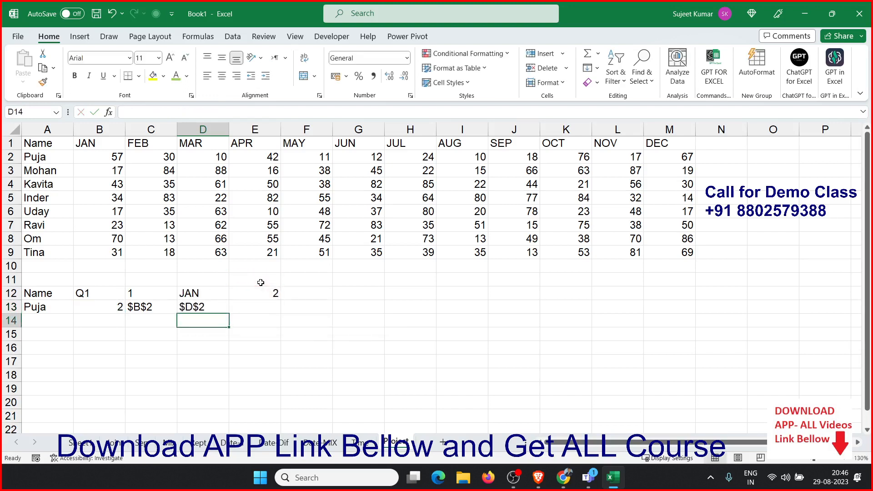
{"action": "key", "text": "Up"}
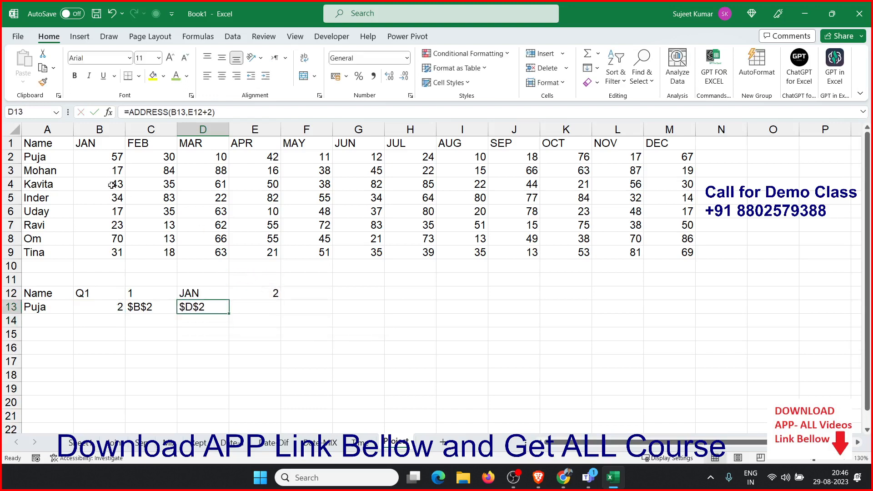
{"action": "left_click_drag", "start_coordinate": [105, 157], "coordinate": [200, 158]}
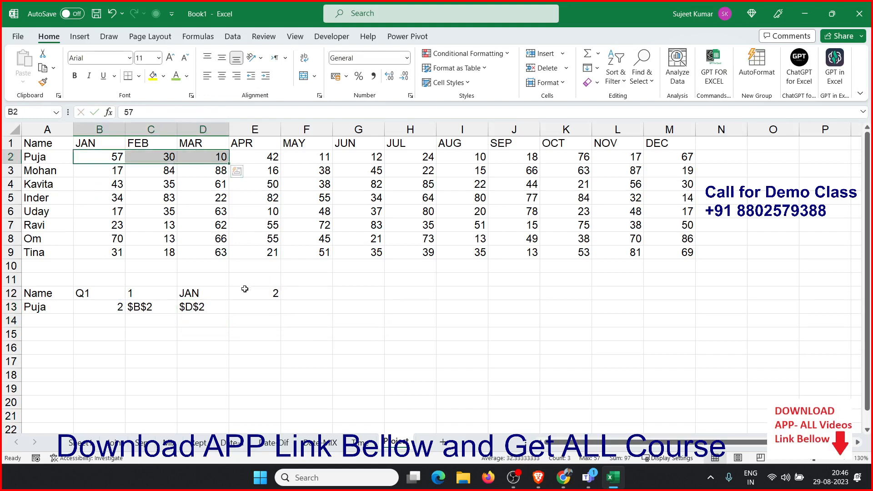
{"action": "left_click", "coordinate": [248, 309]}
{"action": "type", "text": "SUM"}
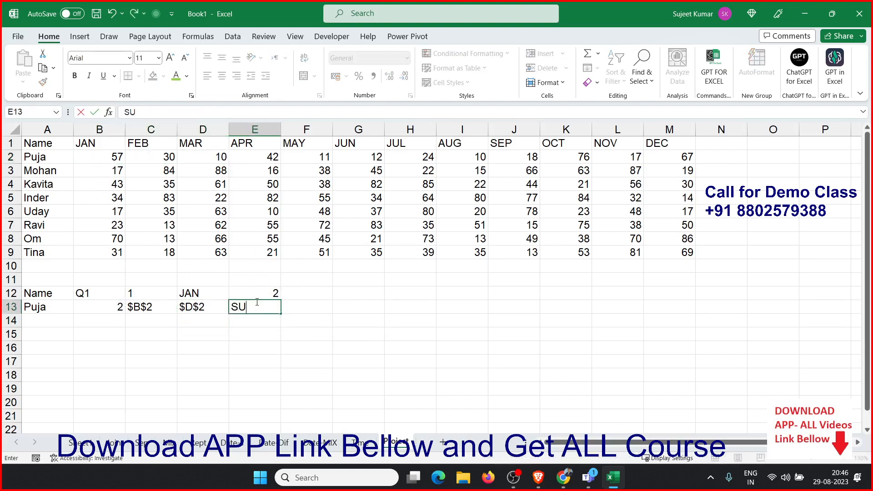
{"action": "key", "text": "BackSpace"}
{"action": "key", "text": "BackSpace"}
{"action": "key", "text": "BackSpace"}
{"action": "type", "text": "=SUM("}
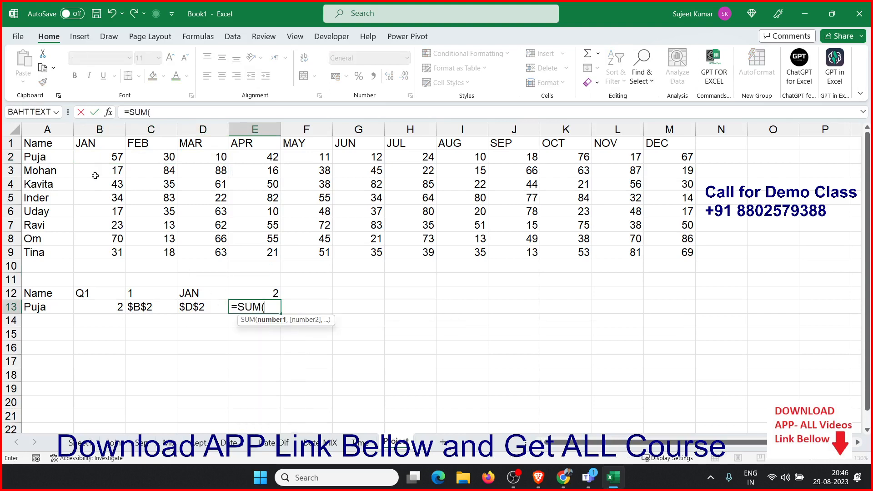
{"action": "left_click_drag", "start_coordinate": [95, 158], "coordinate": [217, 158]}
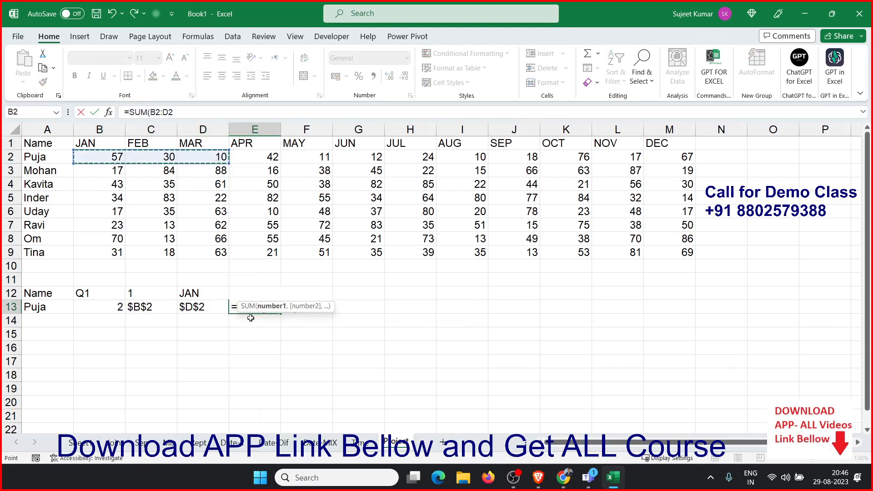
{"action": "double_click", "coordinate": [283, 311]}
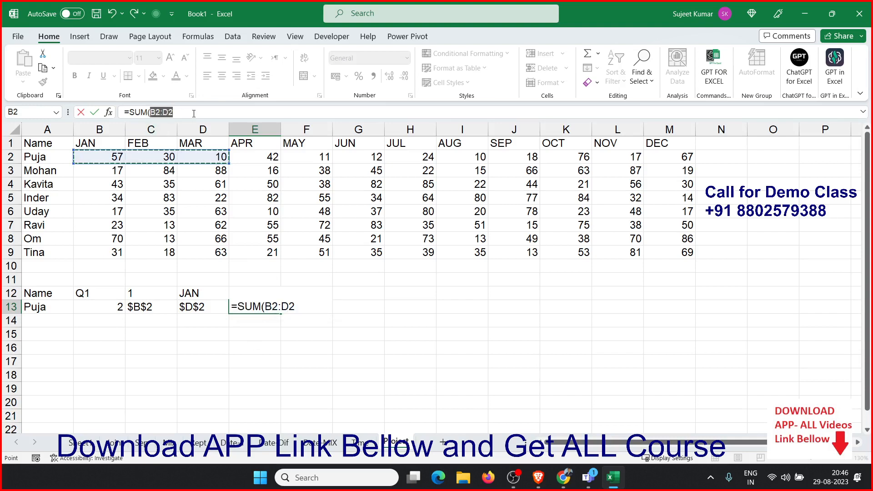
{"action": "key", "text": "Escape"}
Enter =C13&":"&D13 in E13 to join the two addresses into a range reference
{"action": "type", "text": "="}
{"action": "key", "text": "Left"}
{"action": "key", "text": "Left"}
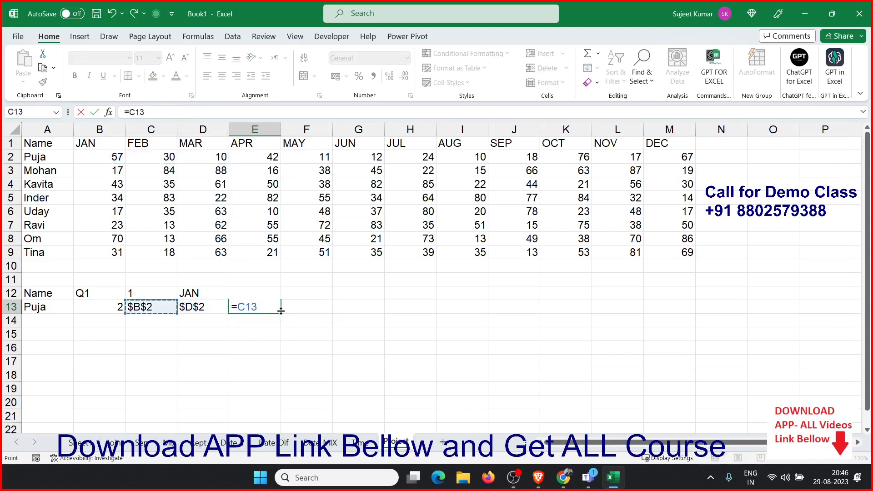
{"action": "type", "text": "&\":\"&"}
{"action": "key", "text": "Left"}
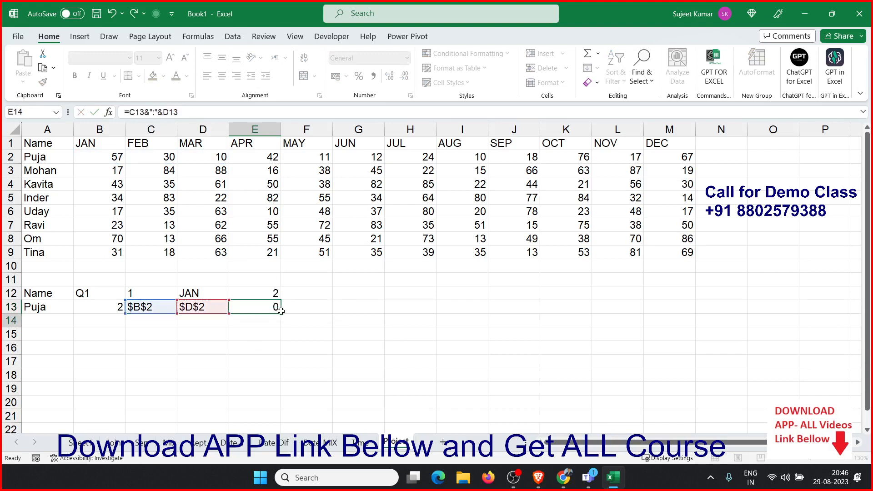
{"action": "key", "text": "Return"}
{"action": "key", "text": "Up"}
Enter =SUM(INDIRECT(E13)) in F13 to total the quarter range for the name
{"action": "left_click", "coordinate": [281, 311]}
{"action": "type", "text": "=SUM("}
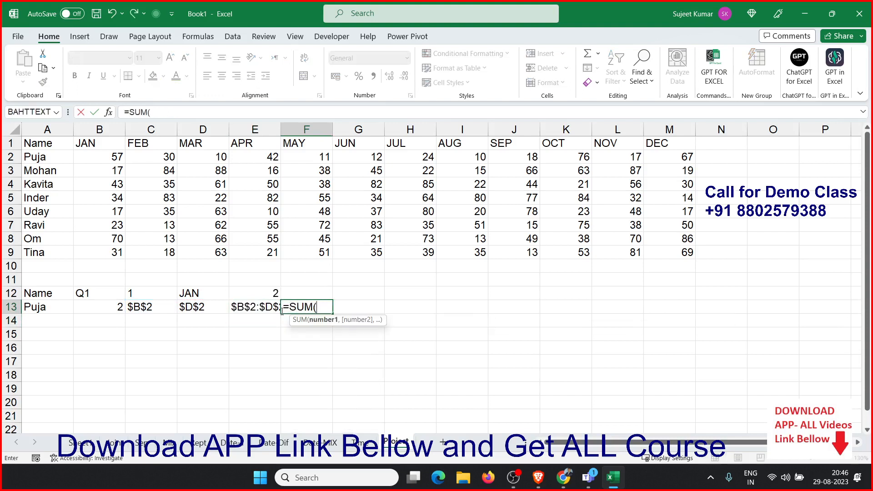
{"action": "type", "text": "IND"}
{"action": "key", "text": "Tab"}
{"action": "key", "text": "Left"}
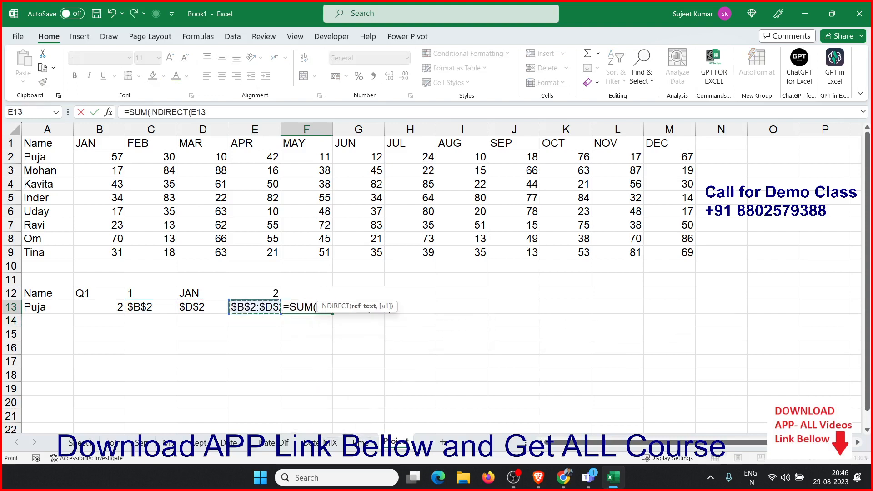
{"action": "type", "text": ")"}
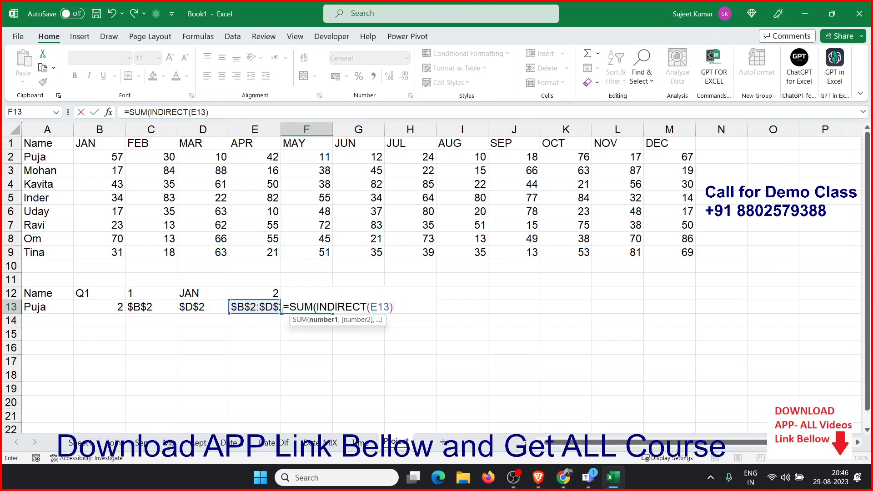
{"action": "type", "text": ")"}
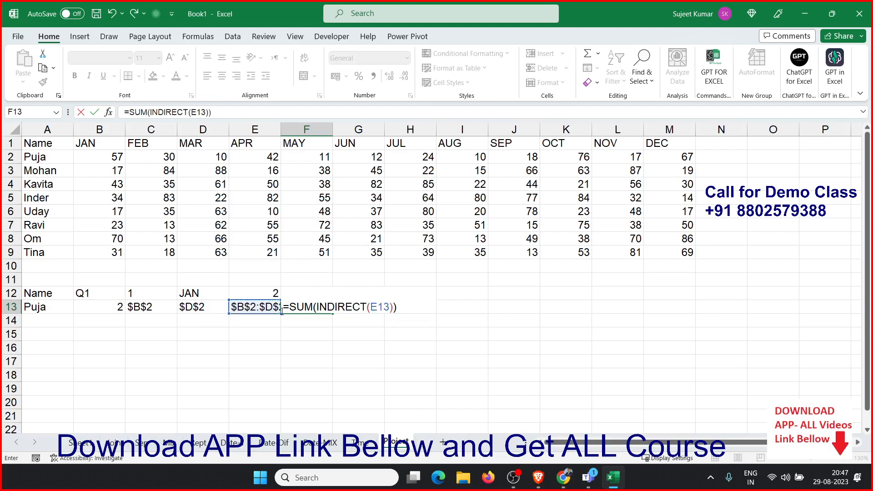
{"action": "key", "text": "ctrl+Return"}
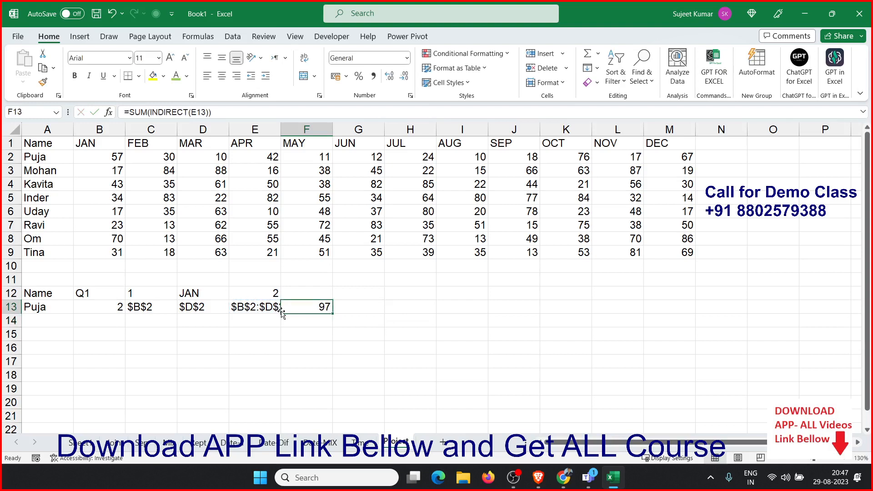
Replace C12 in D12's CHOOSE formula with C12's RIGHT(B12) expression, then clear C12
{"action": "left_click_drag", "start_coordinate": [117, 288], "coordinate": [299, 322]}
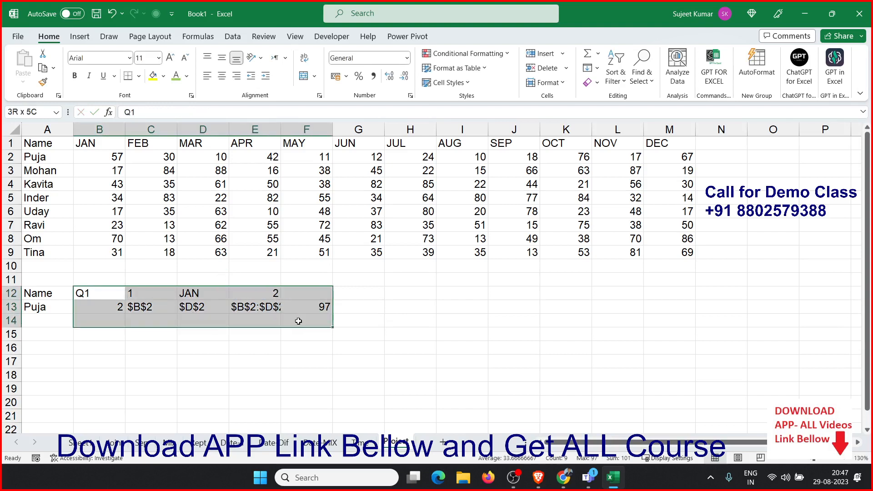
{"action": "left_click", "coordinate": [97, 305]}
{"action": "left_click", "coordinate": [129, 303]}
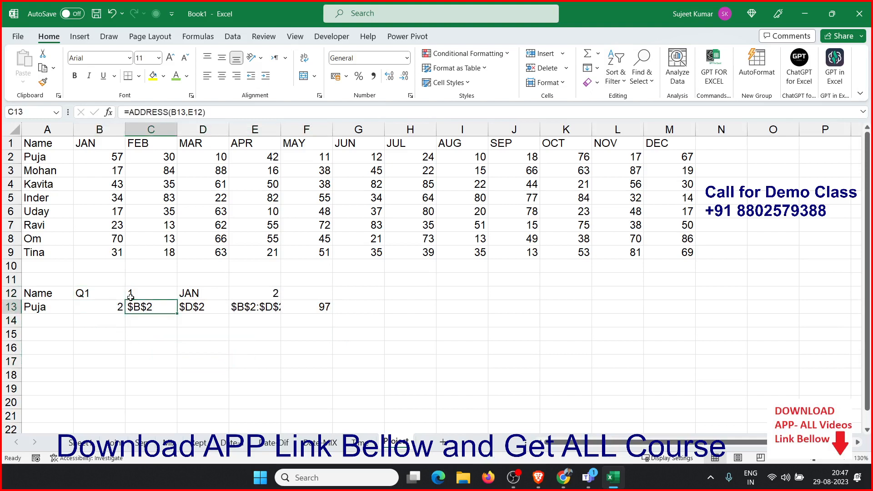
{"action": "double_click", "coordinate": [132, 293]}
{"action": "left_click_drag", "start_coordinate": [133, 294], "coordinate": [265, 297]}
{"action": "key", "text": "ctrl+c"}
{"action": "key", "text": "Escape"}
{"action": "left_click", "coordinate": [214, 293]}
{"action": "double_click", "coordinate": [212, 294]}
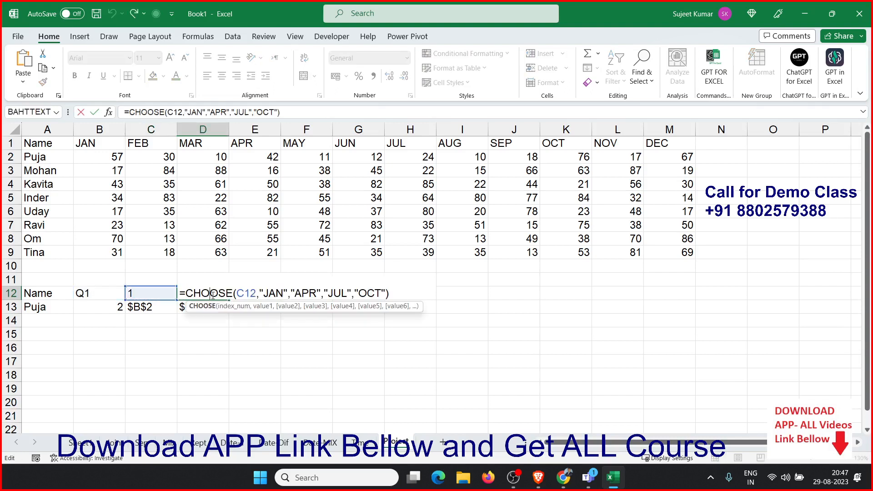
{"action": "double_click", "coordinate": [239, 293]}
{"action": "key", "text": "ctrl+v"}
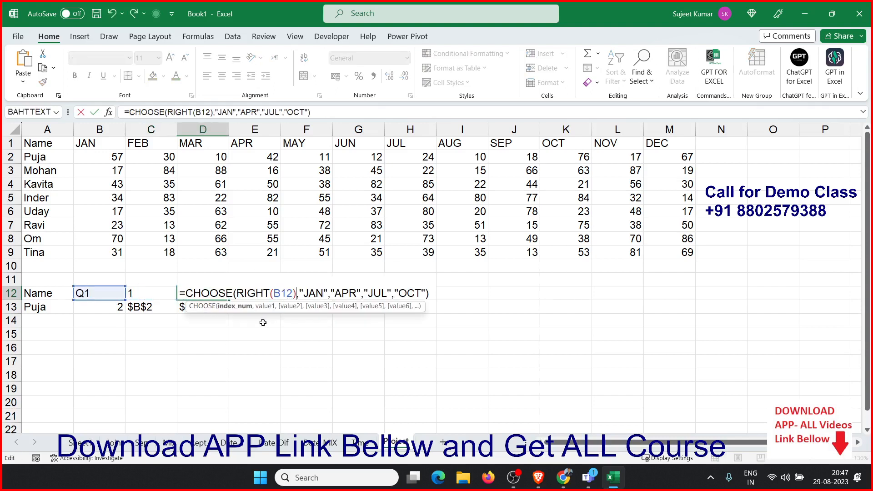
{"action": "key", "text": "Return"}
{"action": "left_click", "coordinate": [148, 294]}
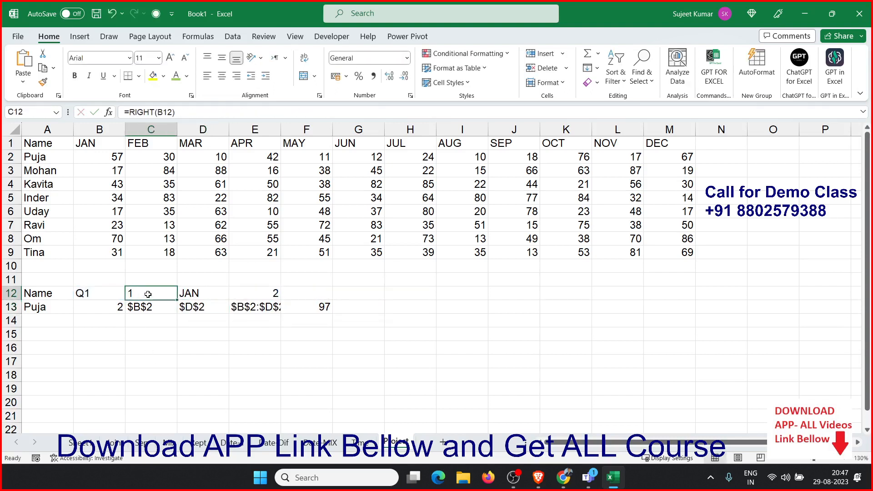
{"action": "key", "text": "Delete"}
Replace D12 in E12's MATCH formula with D12's CHOOSE expression, then clear D12
{"action": "double_click", "coordinate": [210, 296]}
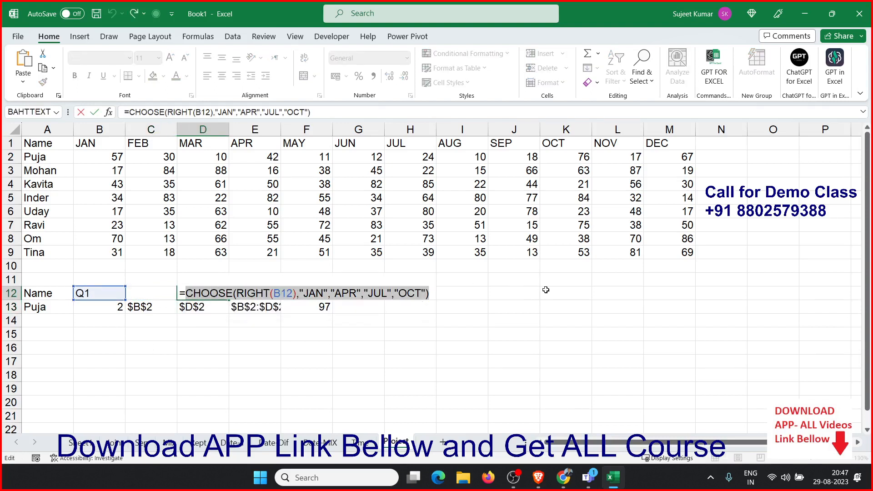
{"action": "key", "text": "Escape"}
{"action": "double_click", "coordinate": [274, 293]}
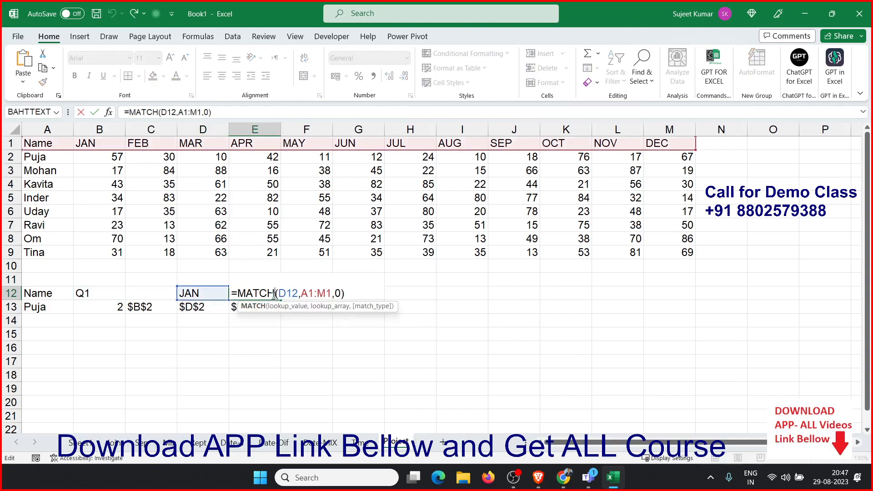
{"action": "double_click", "coordinate": [289, 293]}
{"action": "key", "text": "ctrl+v"}
{"action": "key", "text": "Return"}
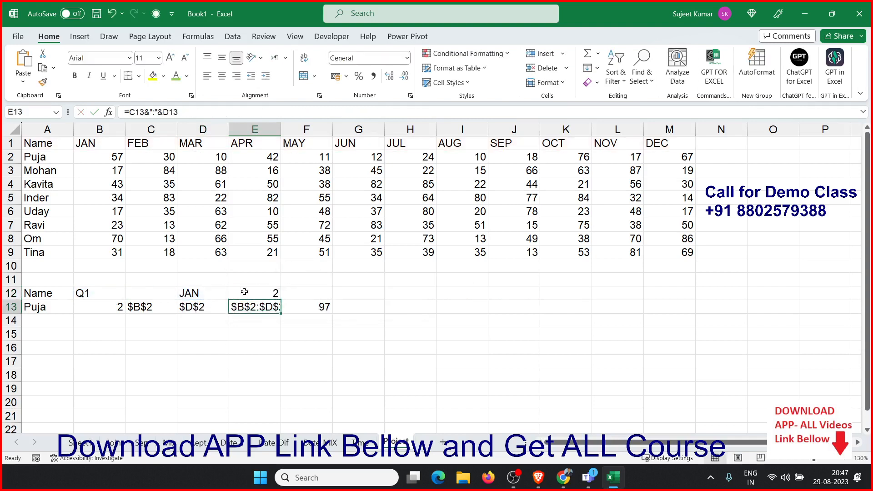
{"action": "left_click", "coordinate": [210, 295]}
{"action": "key", "text": "Delete"}
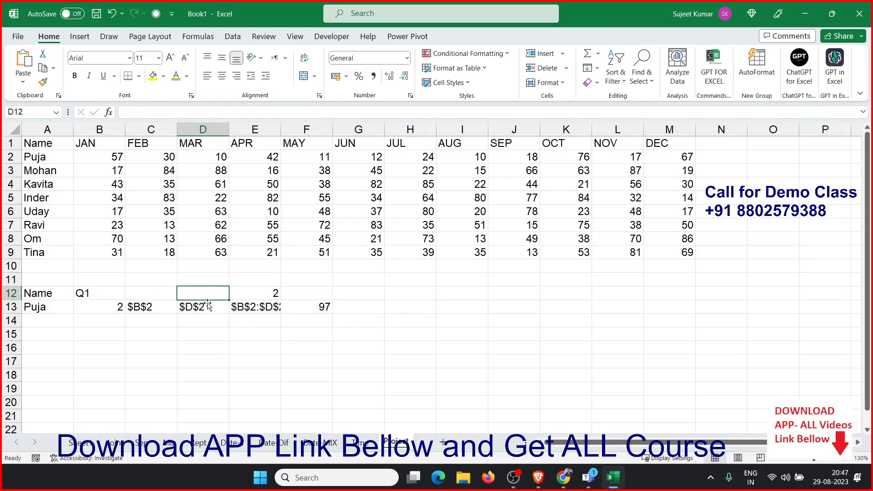
Replace E12 in D13's ADDRESS formula with E12's MATCH(CHOOSE(RIGHT(B12),...),A1:M1,0) expression
{"action": "double_click", "coordinate": [276, 292]}
{"action": "left_click", "coordinate": [246, 292]}
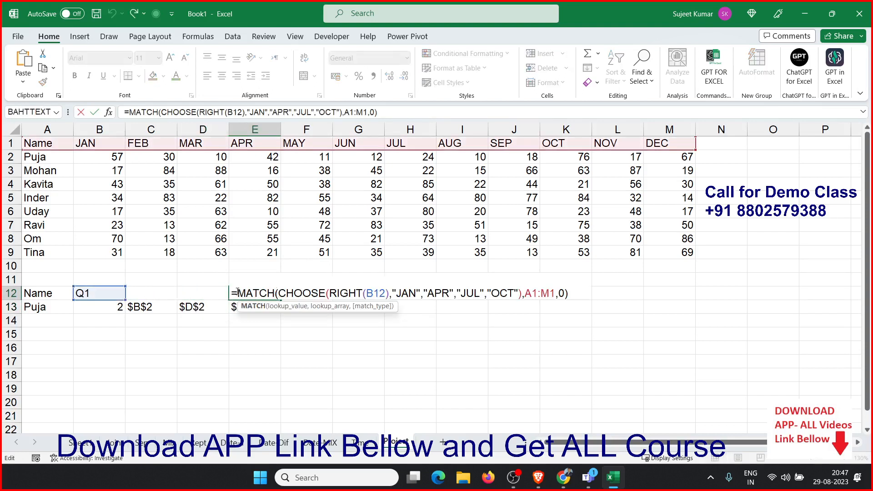
{"action": "left_click_drag", "start_coordinate": [238, 291], "coordinate": [686, 277]}
{"action": "key", "text": "ctrl+c"}
{"action": "key", "text": "Escape"}
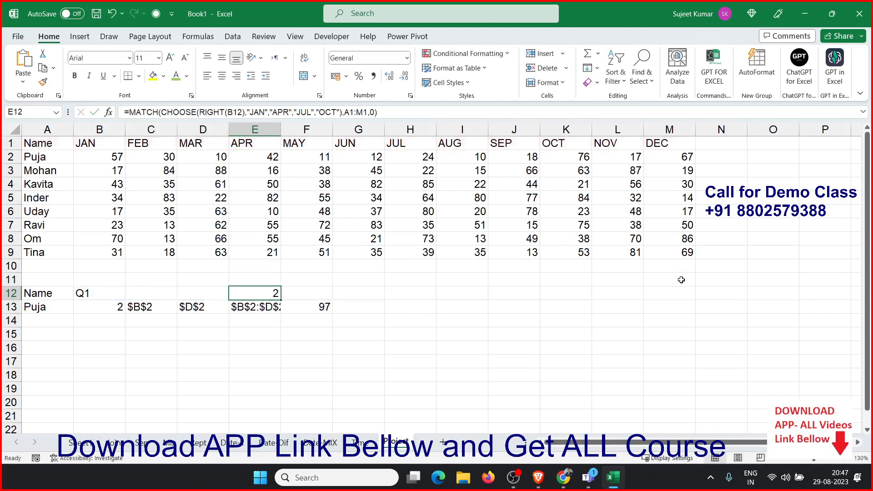
{"action": "double_click", "coordinate": [157, 311]}
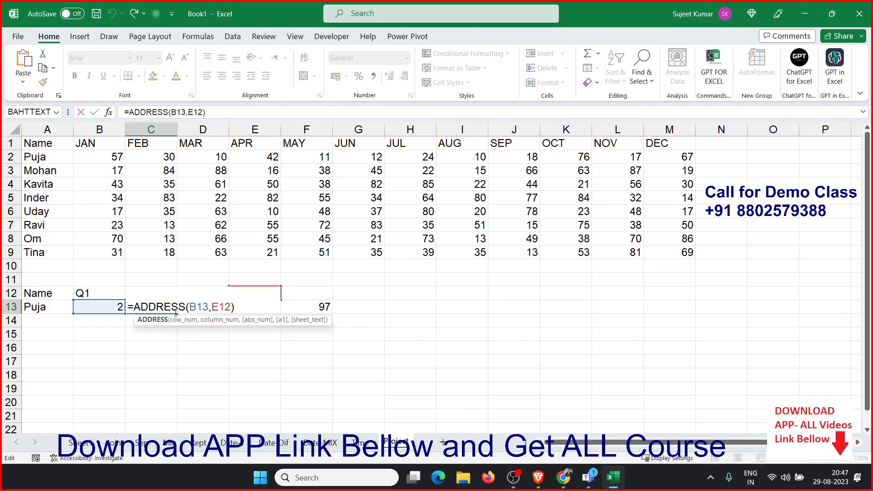
{"action": "double_click", "coordinate": [222, 308]}
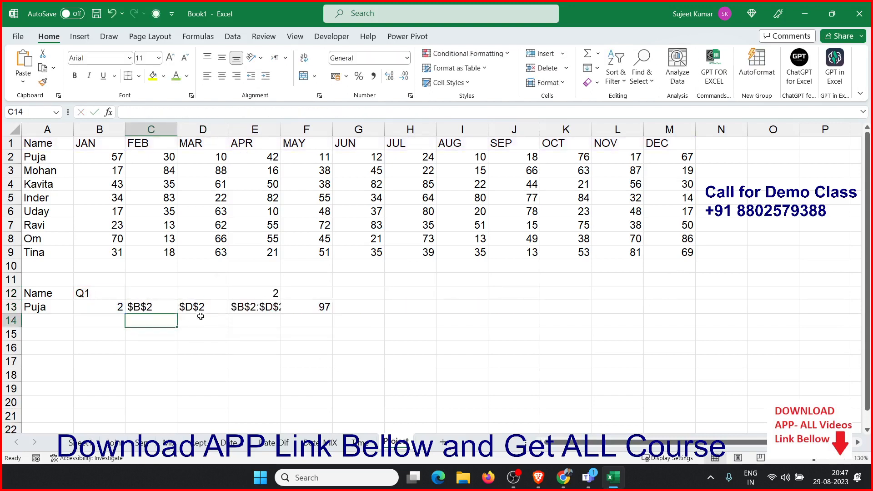
{"action": "left_click", "coordinate": [203, 308]}
{"action": "double_click", "coordinate": [203, 308]}
{"action": "double_click", "coordinate": [276, 305]}
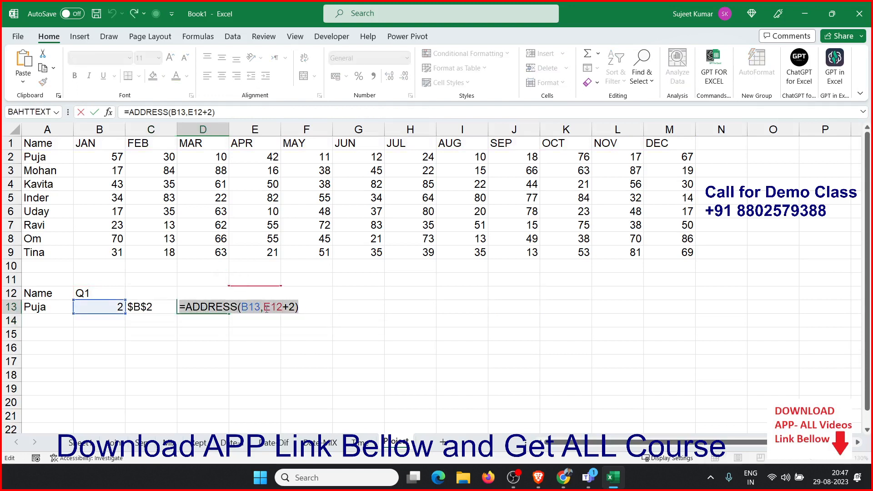
{"action": "key", "text": "ctrl+v"}
{"action": "key", "text": "Return"}
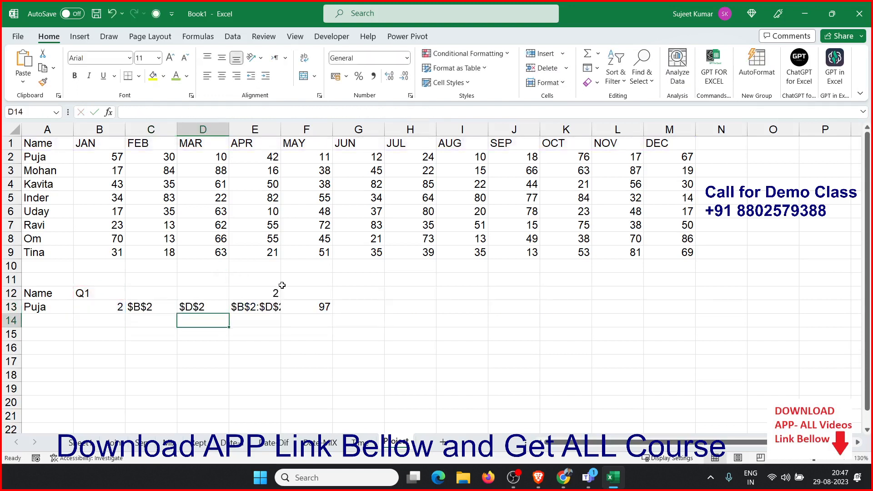
Clear E12 and substitute the same MATCH expression for E12 in C13's ADDRESS formula
{"action": "left_click", "coordinate": [282, 284]}
{"action": "left_click", "coordinate": [264, 293]}
{"action": "key", "text": "Delete"}
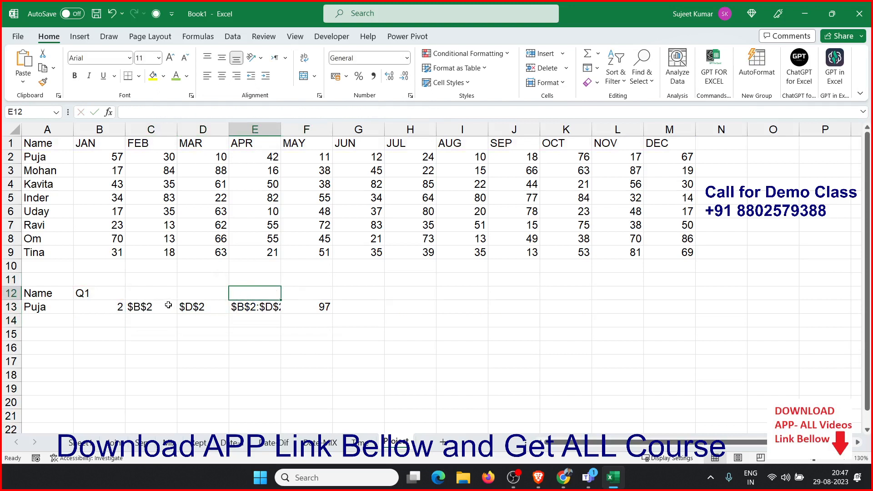
{"action": "double_click", "coordinate": [114, 306]}
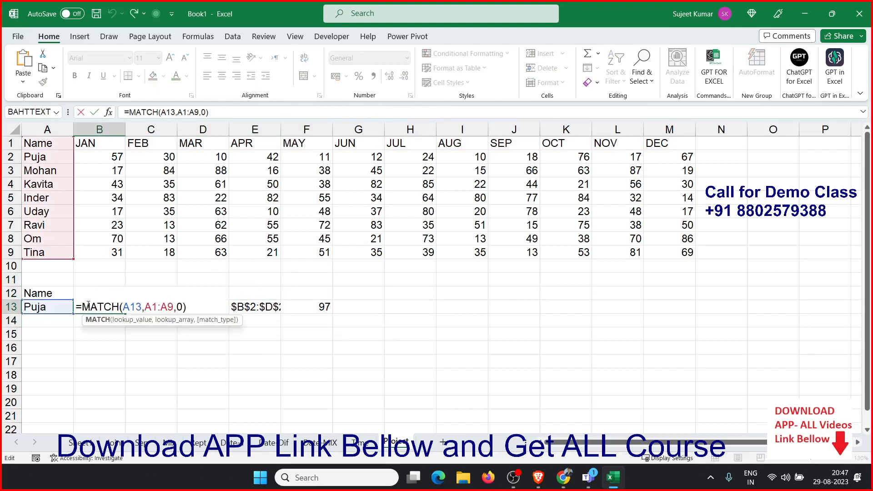
{"action": "key", "text": "Escape"}
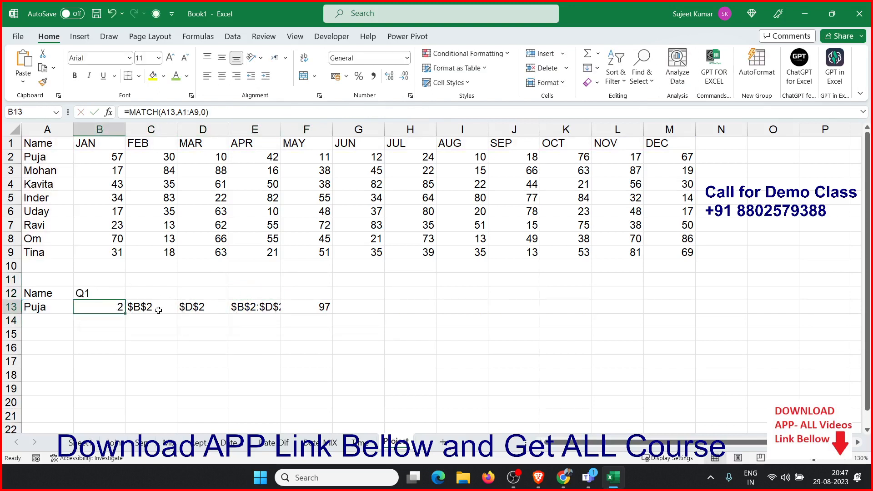
{"action": "double_click", "coordinate": [156, 308]}
{"action": "double_click", "coordinate": [200, 307]}
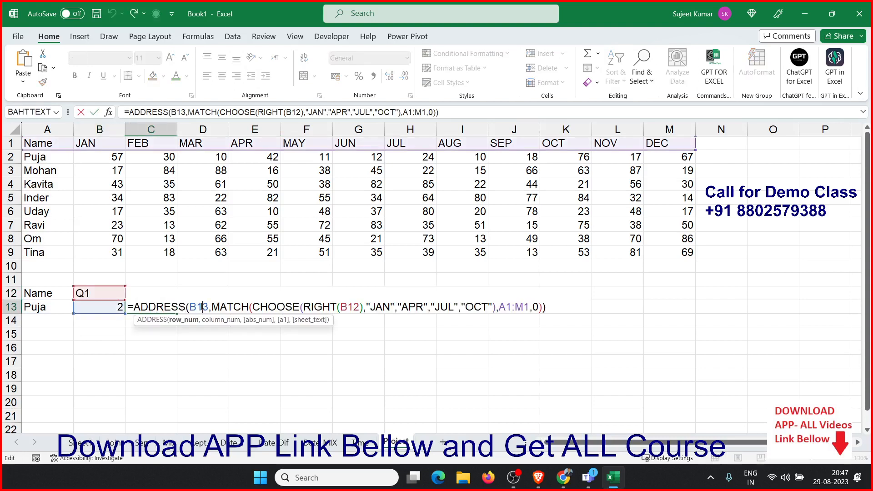
{"action": "key", "text": "ctrl+v"}
{"action": "key", "text": "Return"}
Replace B13 in D13's ADDRESS formula with MATCH(A13,A1:A9,0), then clear B13
{"action": "left_click", "coordinate": [199, 307]}
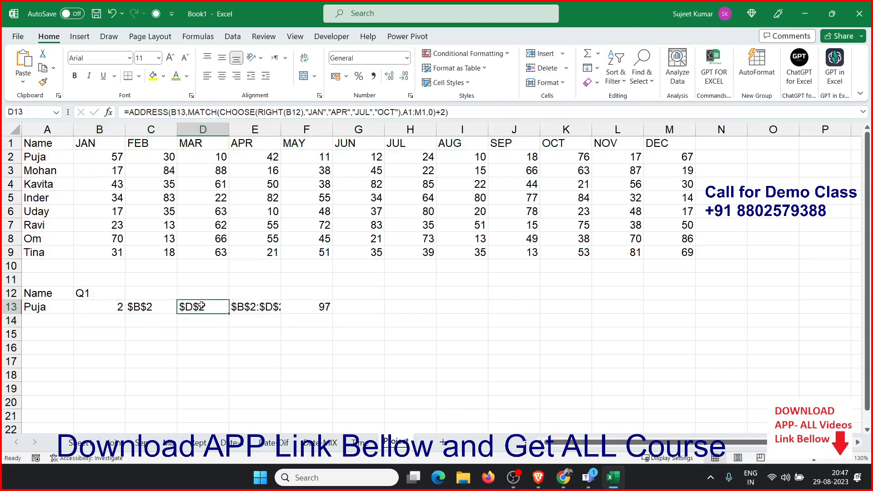
{"action": "double_click", "coordinate": [199, 307]}
{"action": "double_click", "coordinate": [252, 306]}
{"action": "key", "text": "ctrl+v"}
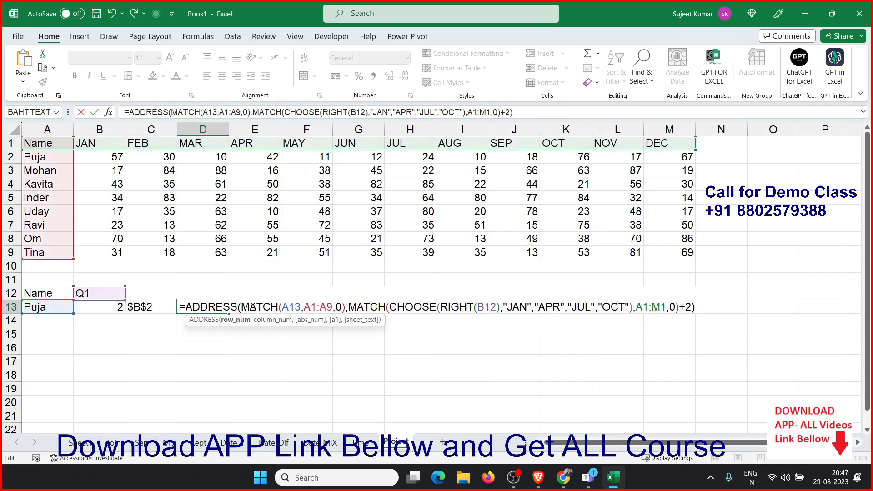
{"action": "key", "text": "Return"}
{"action": "left_click", "coordinate": [116, 309]}
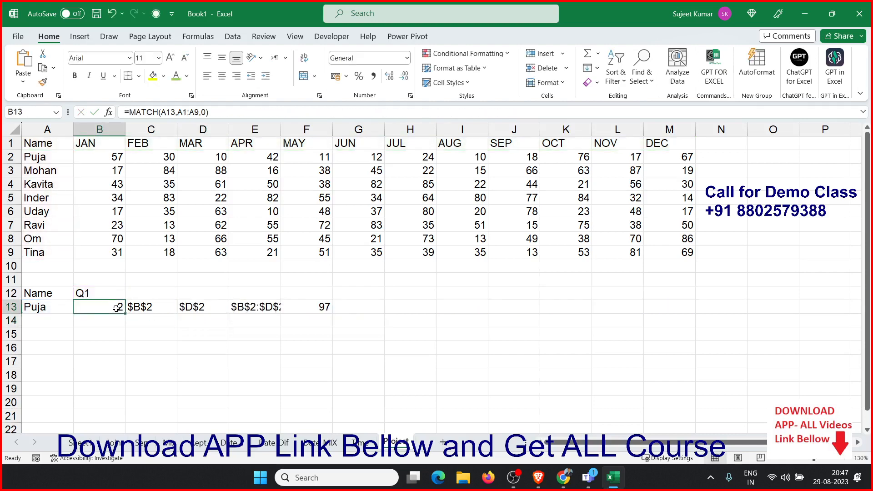
Copy C13's full ADDRESS expression and put it in place of C13 in E13's formula
{"action": "left_click", "coordinate": [147, 308]}
{"action": "double_click", "coordinate": [143, 308]}
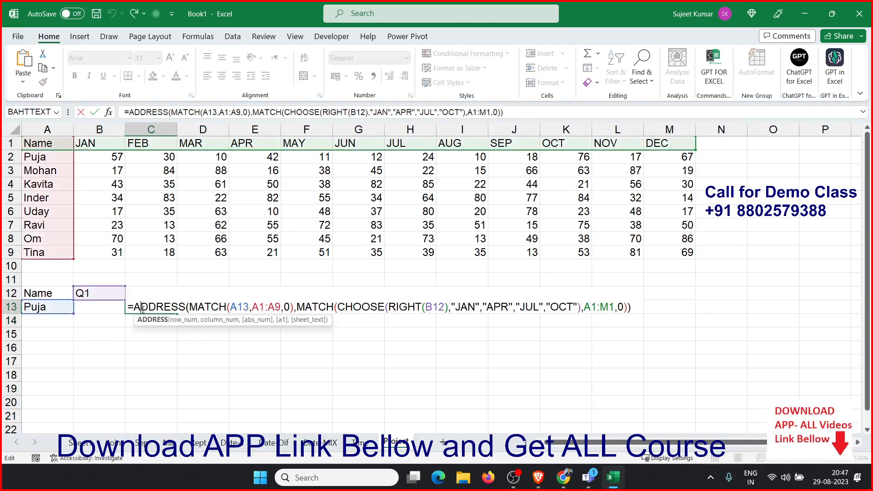
{"action": "left_click_drag", "start_coordinate": [136, 307], "coordinate": [650, 285]}
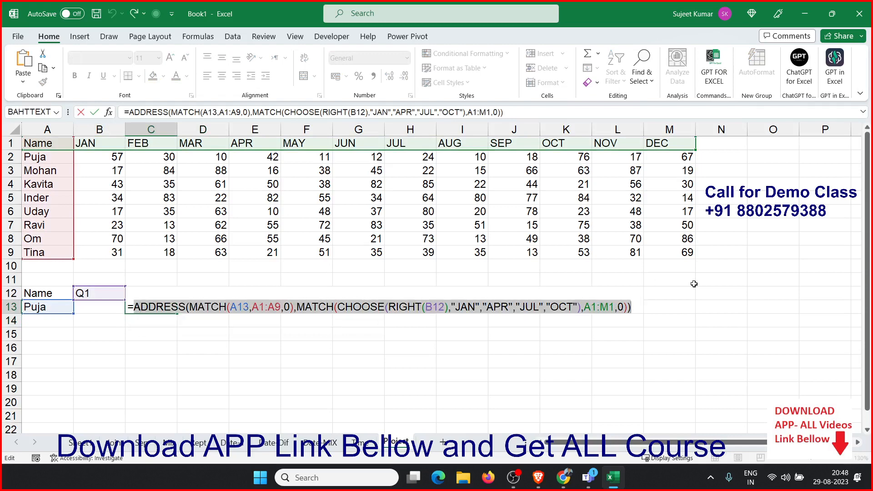
{"action": "key", "text": "Escape"}
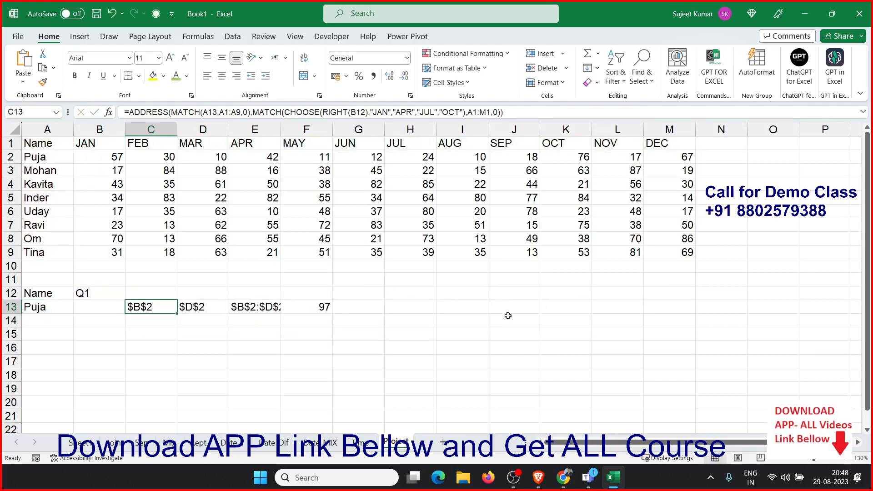
{"action": "left_click", "coordinate": [246, 308]}
{"action": "double_click", "coordinate": [246, 308]}
{"action": "double_click", "coordinate": [248, 308]}
{"action": "key", "text": "ctrl+v"}
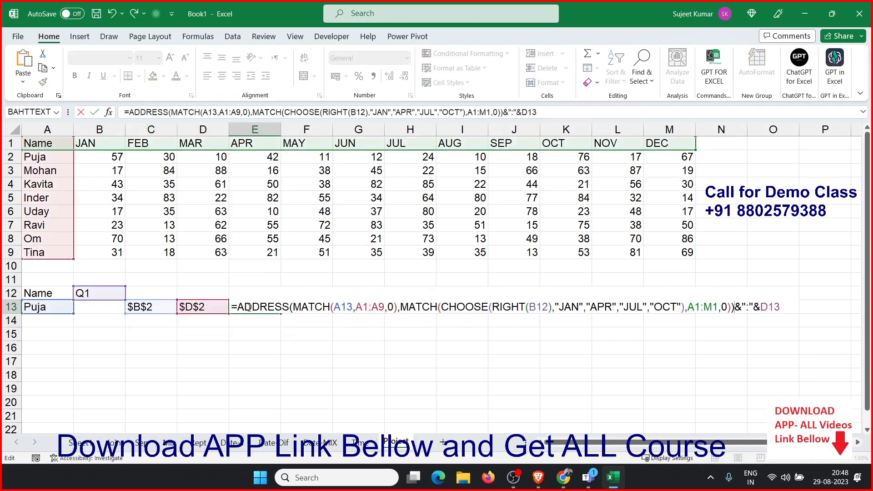
{"action": "key", "text": "Escape"}
Replace D13 in E13's formula with D13's ADDRESS expression, then clear C13 and D13
{"action": "double_click", "coordinate": [195, 307]}
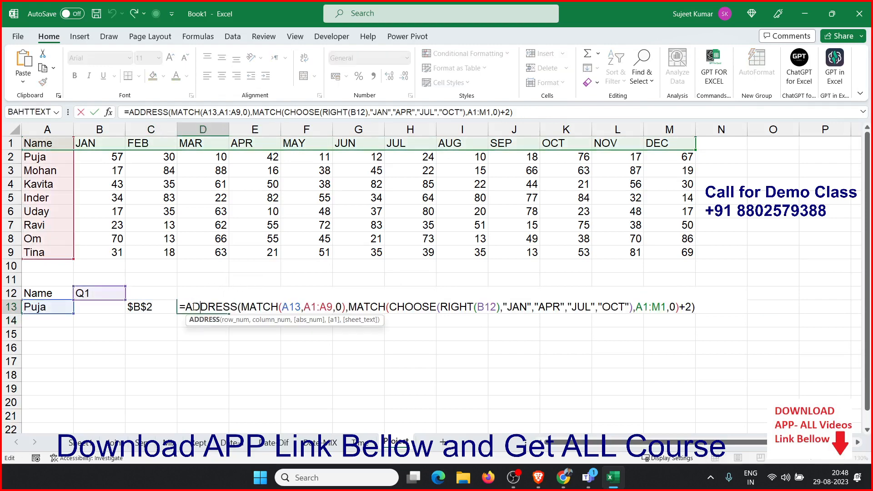
{"action": "left_click_drag", "start_coordinate": [189, 307], "coordinate": [733, 279]}
{"action": "key", "text": "ctrl+c"}
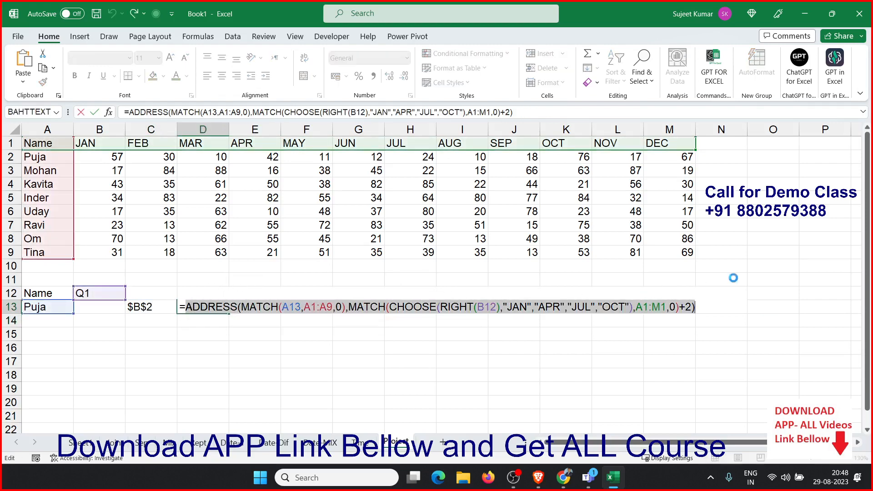
{"action": "key", "text": "Escape"}
{"action": "double_click", "coordinate": [239, 308]}
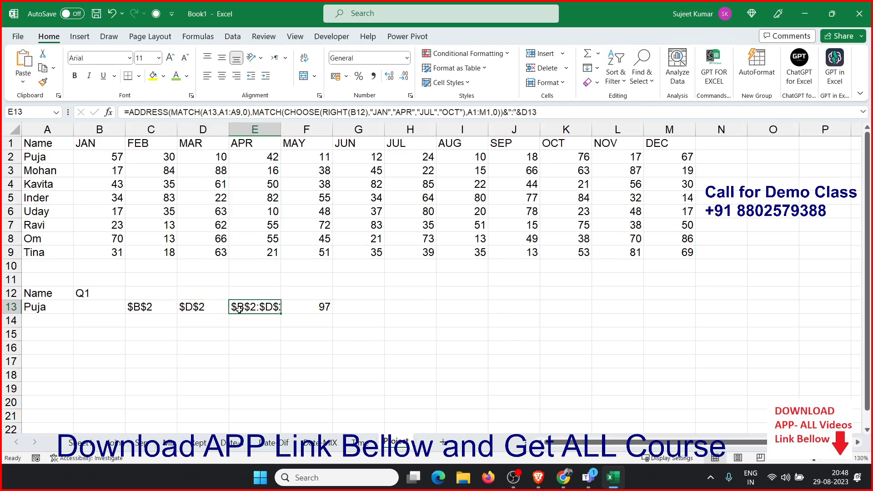
{"action": "double_click", "coordinate": [768, 306]}
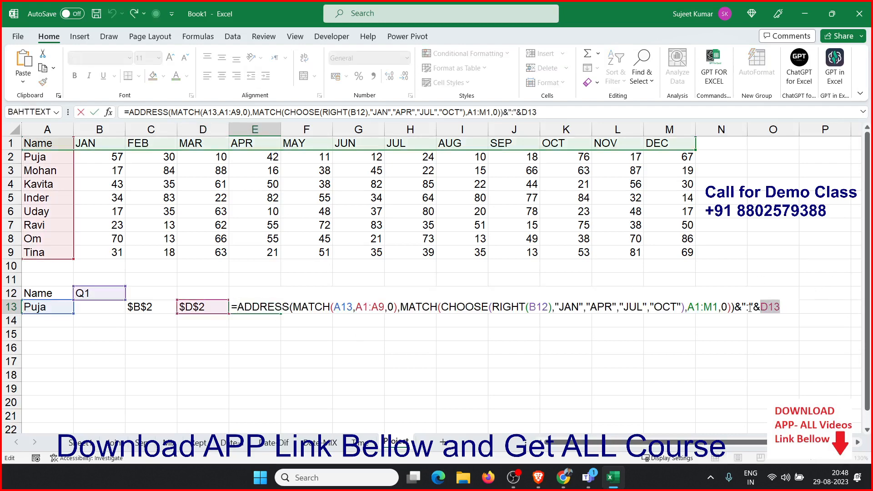
{"action": "key", "text": "ctrl+v"}
{"action": "key", "text": "Return"}
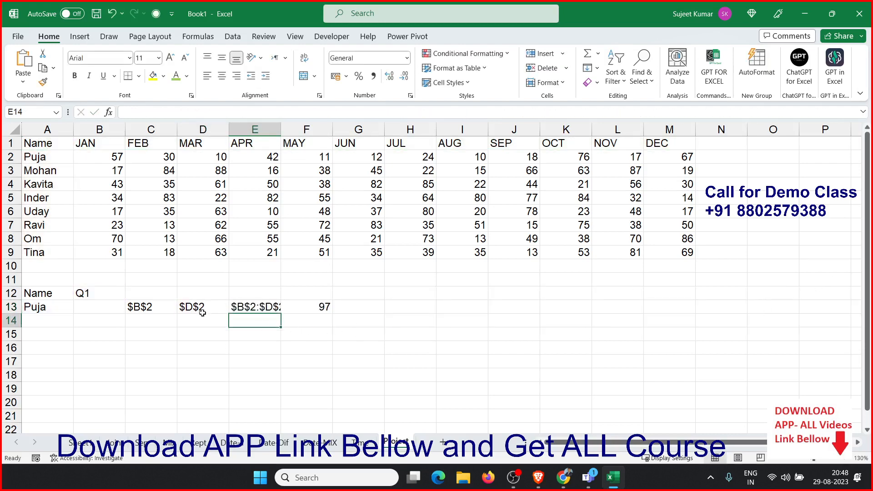
{"action": "left_click_drag", "start_coordinate": [204, 311], "coordinate": [150, 307]}
{"action": "key", "text": "Delete"}
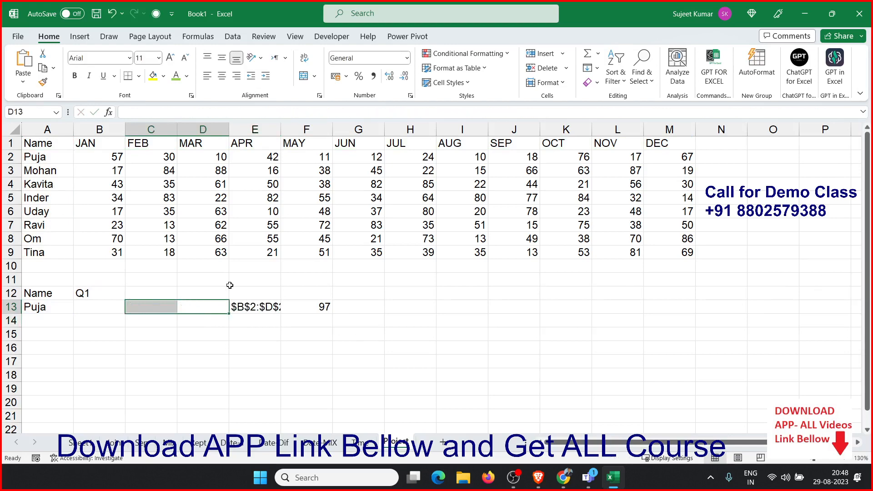
Replace E13 in F13's SUM(INDIRECT()) formula with E13's combined range expression, then clear E13
{"action": "double_click", "coordinate": [249, 307]}
{"action": "left_click_drag", "start_coordinate": [238, 307], "coordinate": [765, 333]}
{"action": "key", "text": "ctrl+c"}
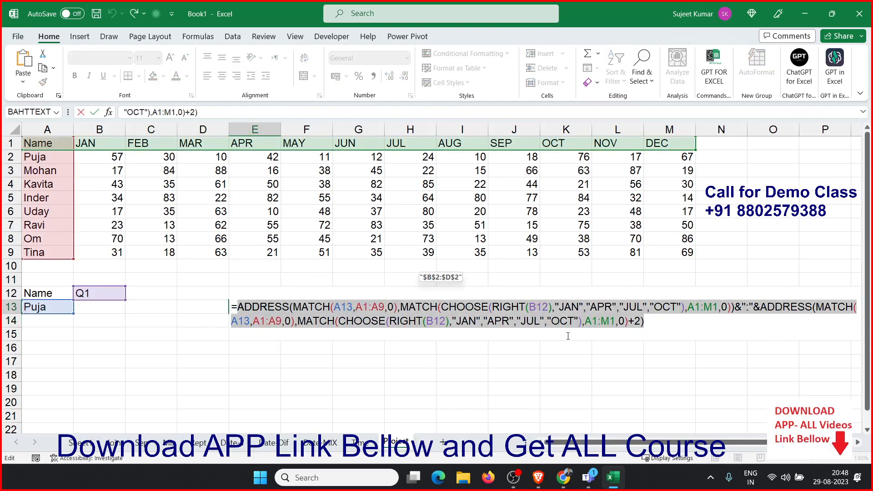
{"action": "key", "text": "Escape"}
{"action": "left_click", "coordinate": [319, 307]}
{"action": "double_click", "coordinate": [318, 307]}
{"action": "double_click", "coordinate": [373, 307]}
{"action": "key", "text": "ctrl+v"}
{"action": "key", "text": "Return"}
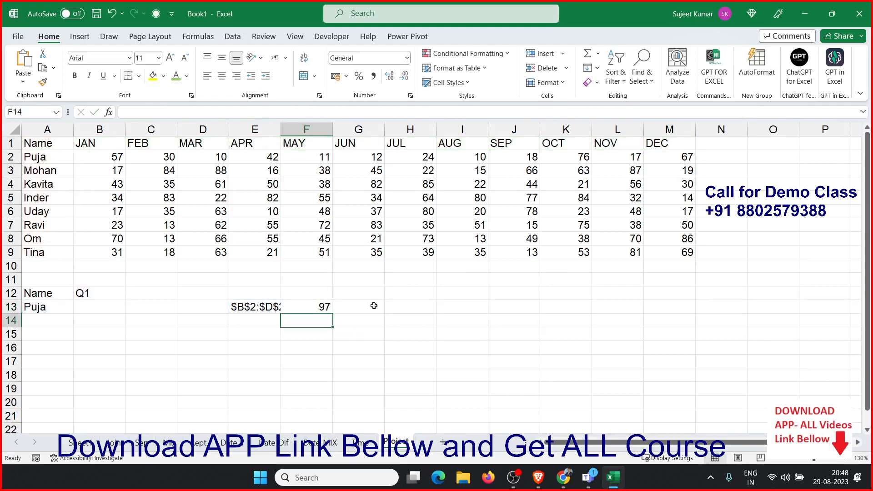
{"action": "key", "text": "Up"}
{"action": "key", "text": "Left"}
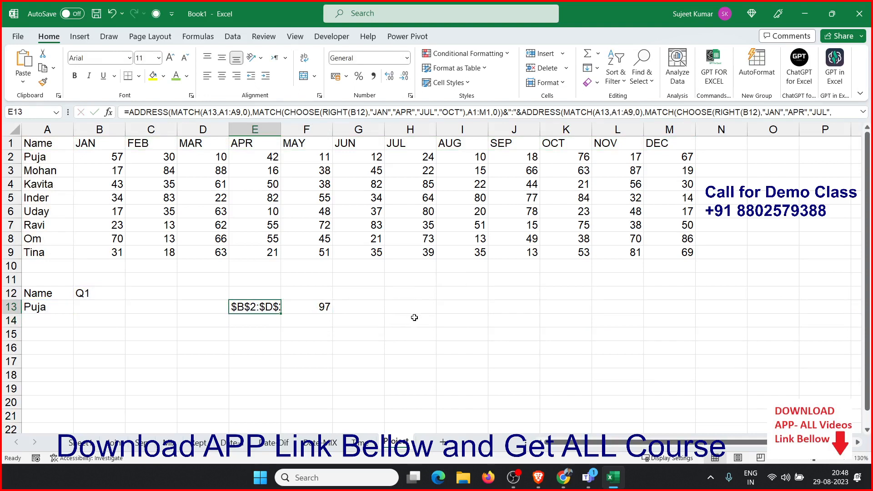
{"action": "key", "text": "Delete"}
Move the finished single-cell formula from F13 to B13
{"action": "left_click", "coordinate": [291, 306]}
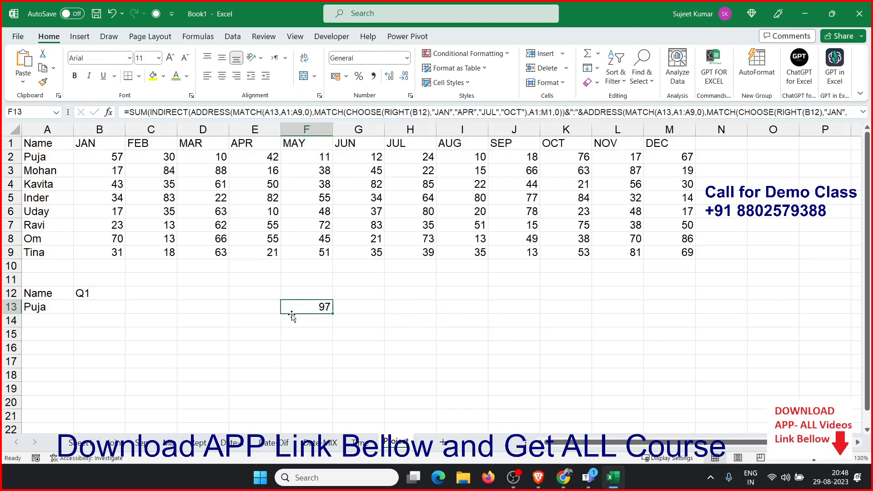
{"action": "left_click_drag", "start_coordinate": [292, 316], "coordinate": [109, 316]}
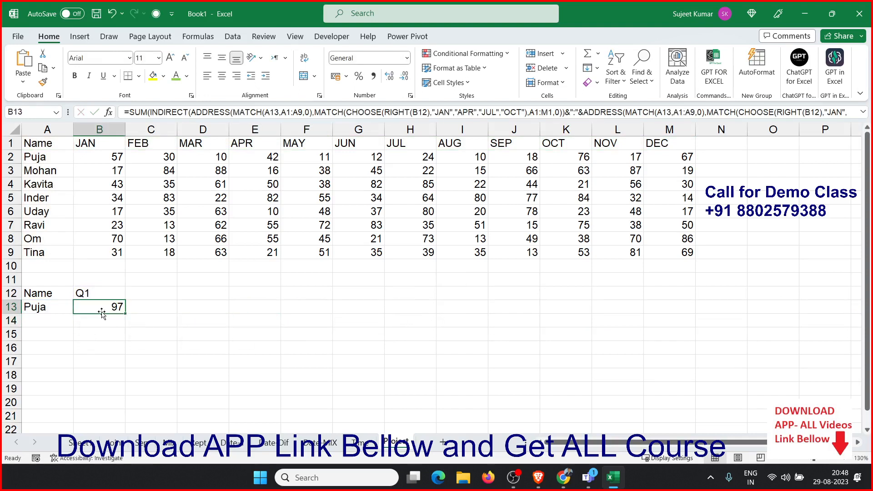
{"action": "left_click", "coordinate": [230, 331]}
Save the workbook as 8pmfORM in the D: drive and close Excel
{"action": "key", "text": "ctrl+s"}
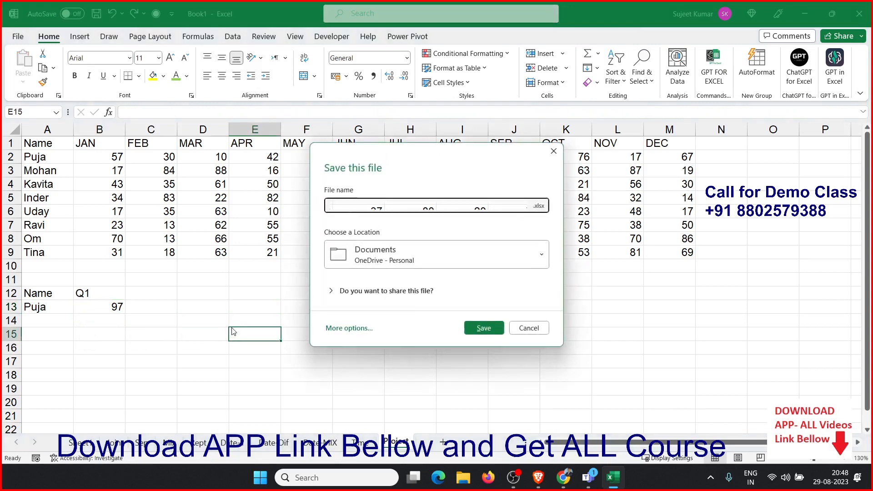
{"action": "left_click", "coordinate": [366, 254]}
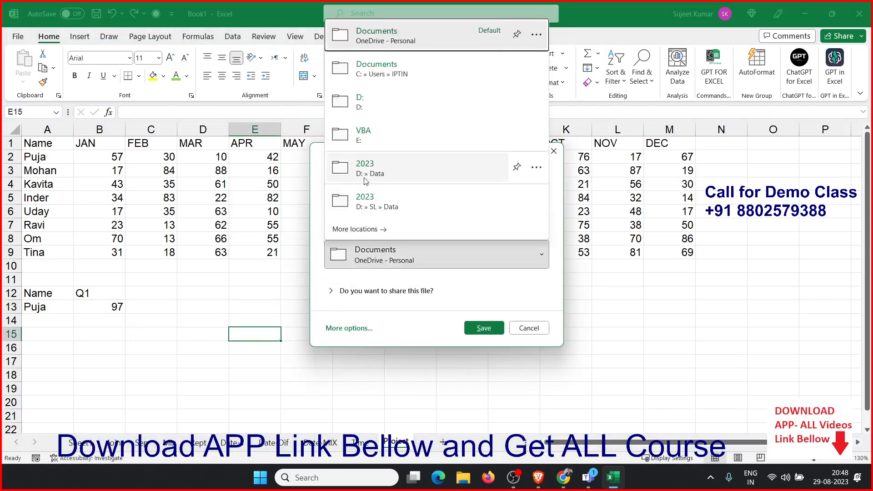
{"action": "left_click", "coordinate": [359, 101]}
{"action": "type", "text": "8pmfORM"}
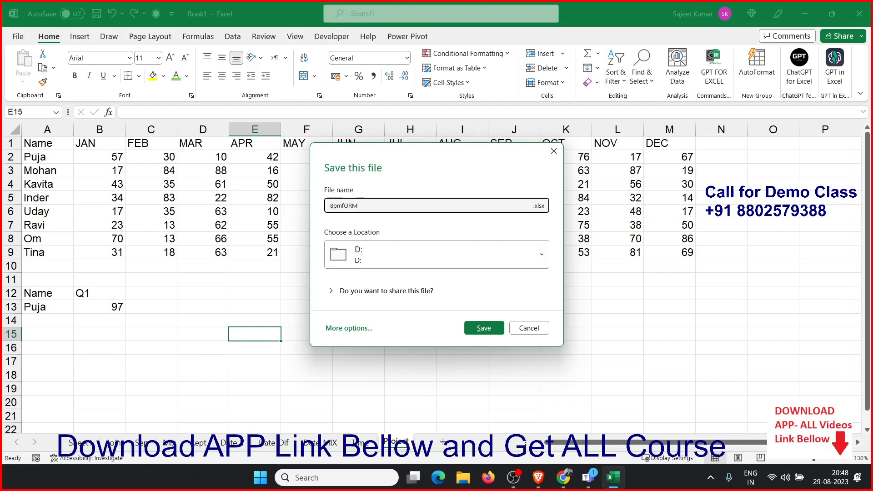
{"action": "left_click", "coordinate": [494, 328]}
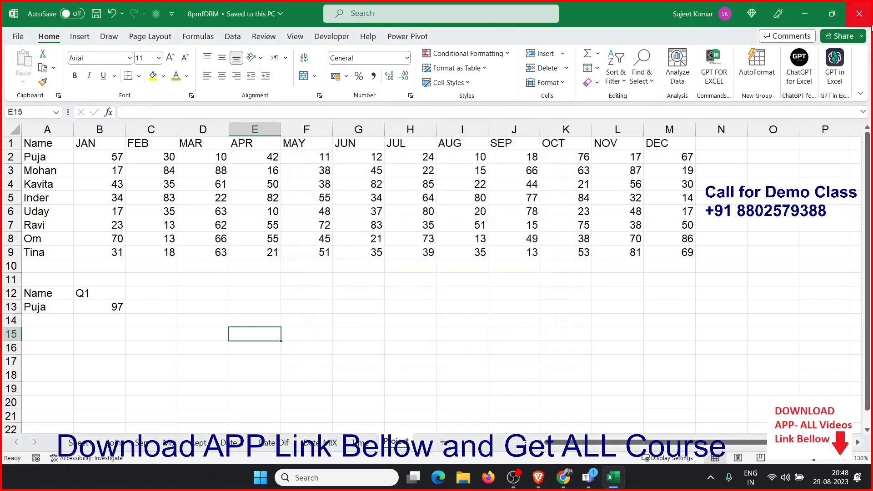
{"action": "left_click", "coordinate": [859, 13]}
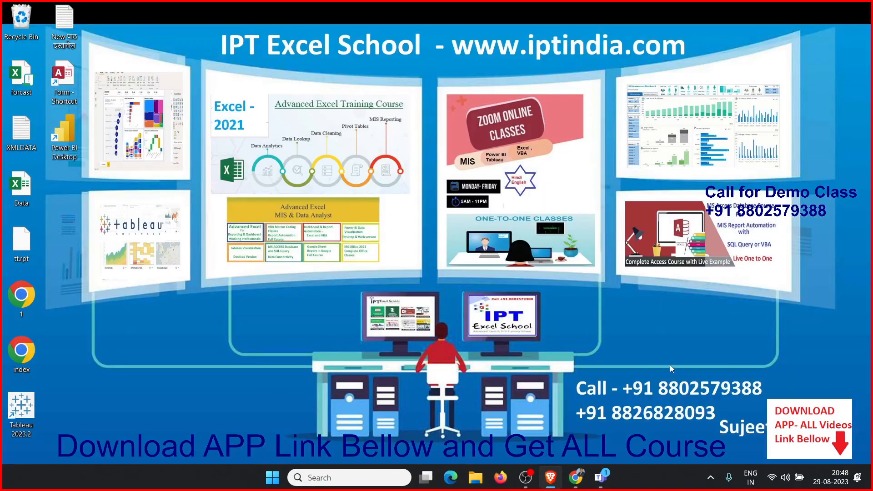